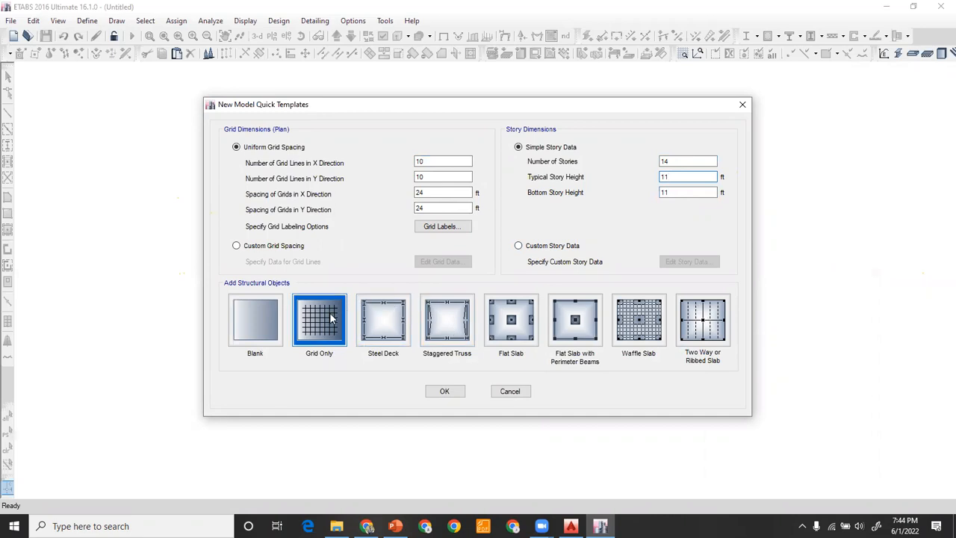
# Create the grid-only model and save it as 14 storeys in the DESIGN TRAINING\batch 6 folder on drive F
pyautogui.click(444, 392)
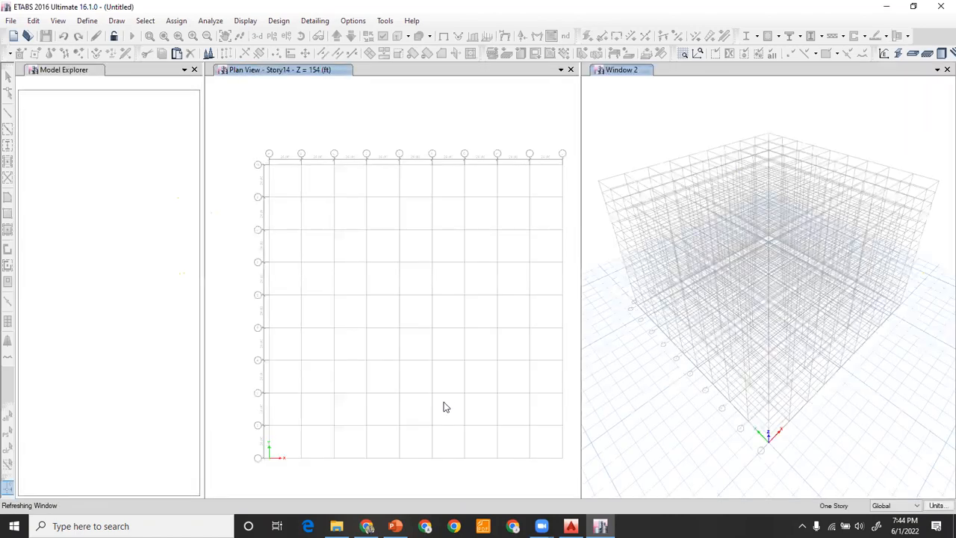
pyautogui.click(939, 72)
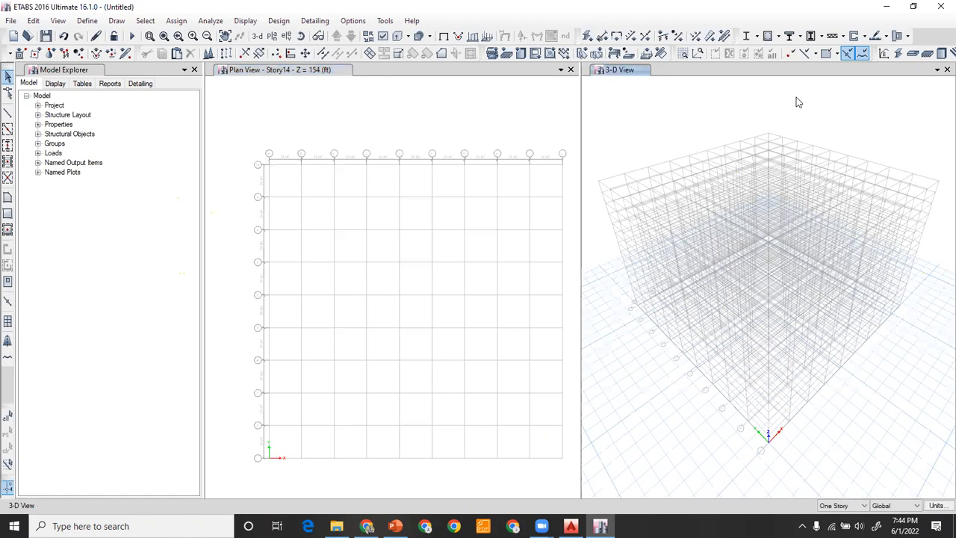
pyautogui.click(49, 38)
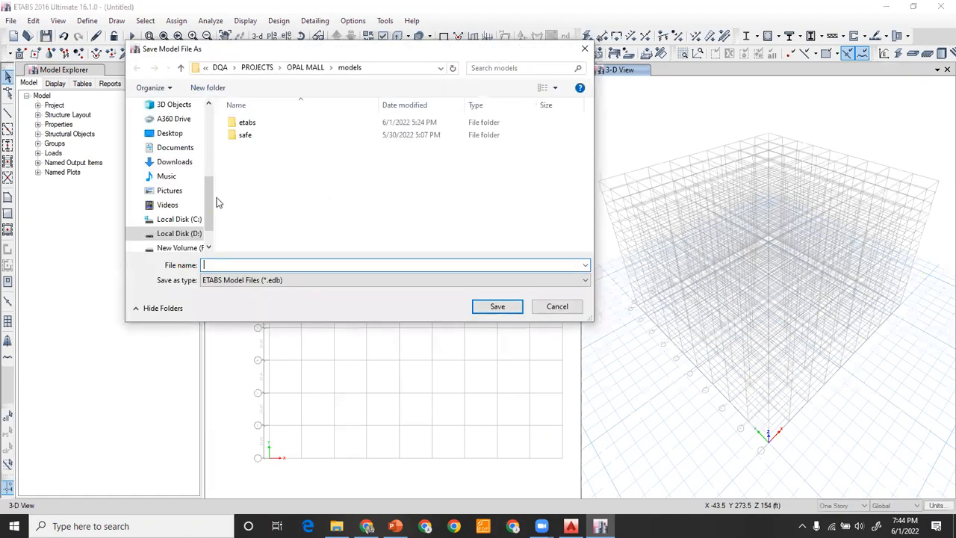
pyautogui.click(179, 247)
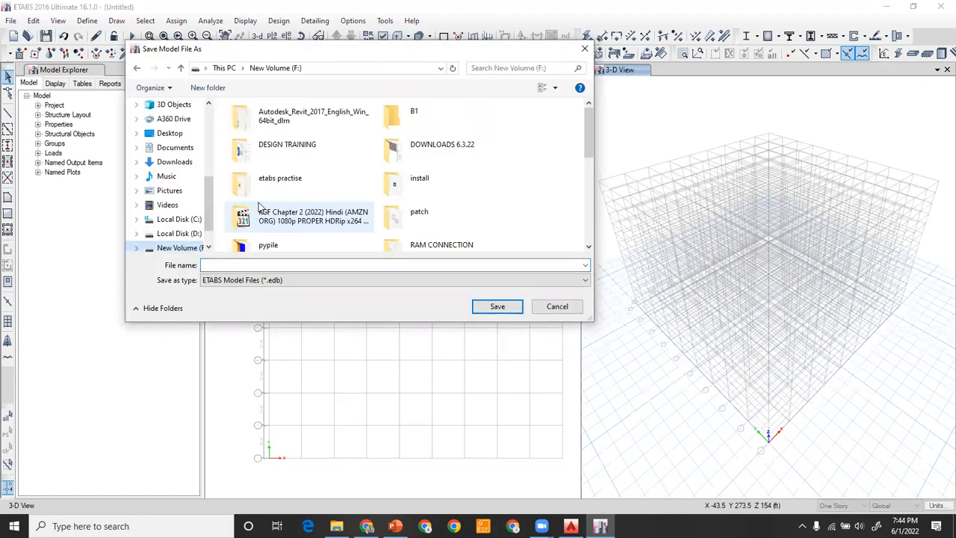
pyautogui.doubleClick(282, 147)
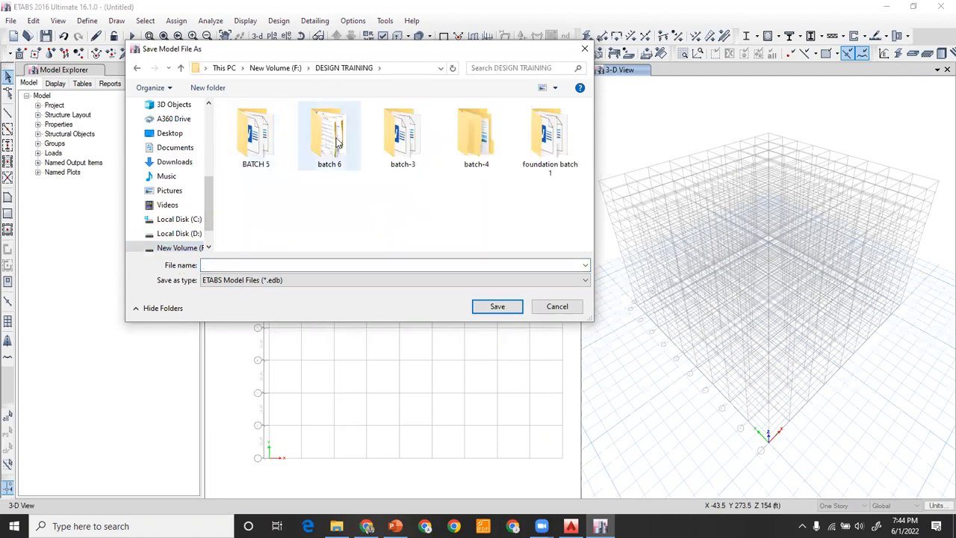
pyautogui.doubleClick(336, 142)
pyautogui.click(273, 262)
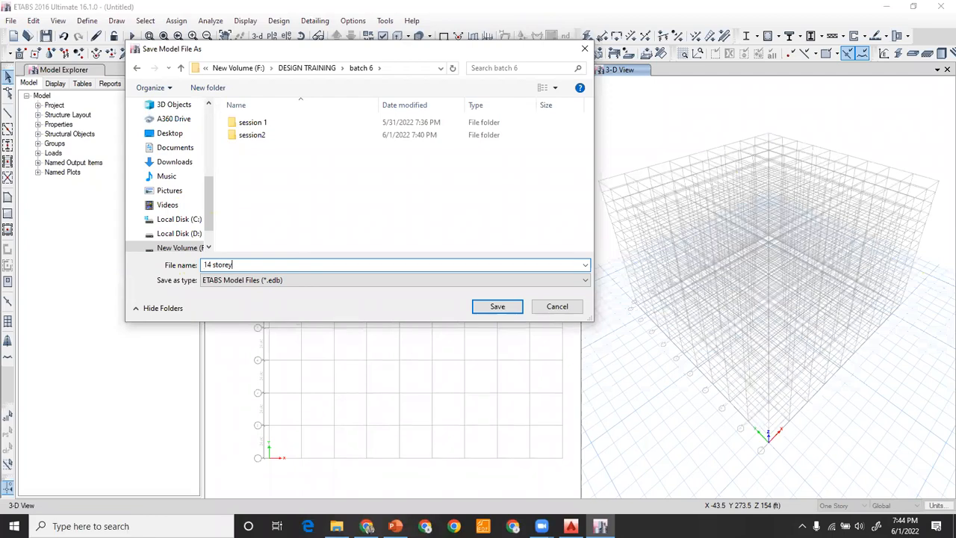
pyautogui.press('Return')
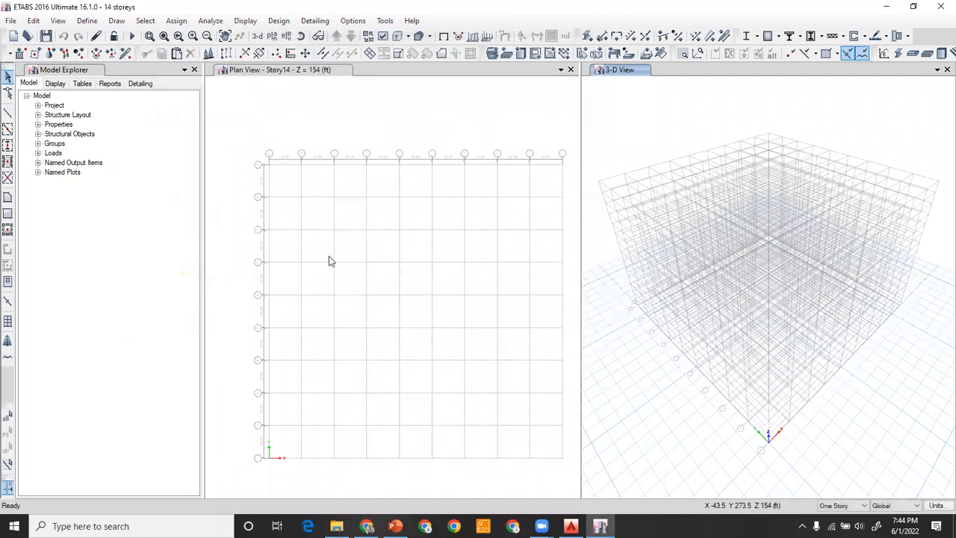
# Close the 3-D view and open the story and grid system data from the plan view
pyautogui.click(946, 70)
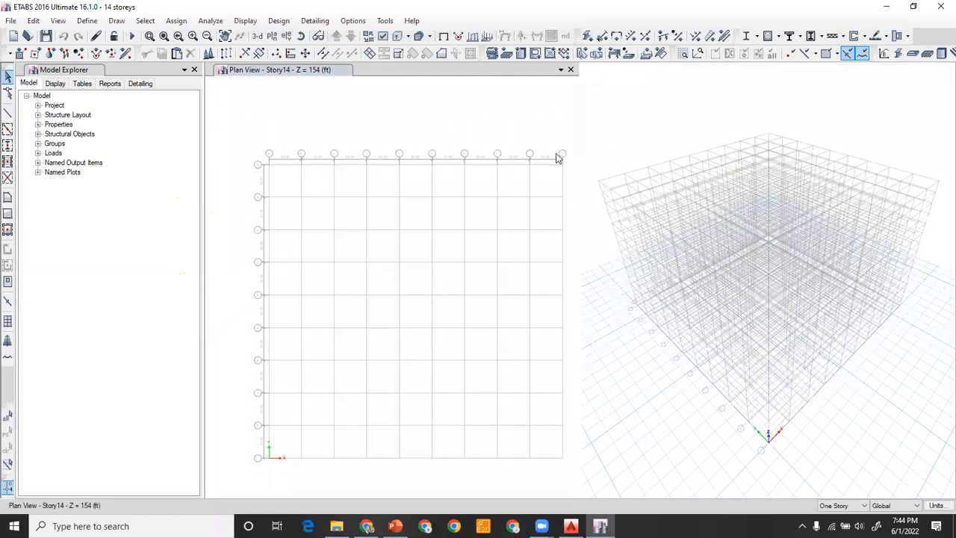
pyautogui.rightClick(394, 107)
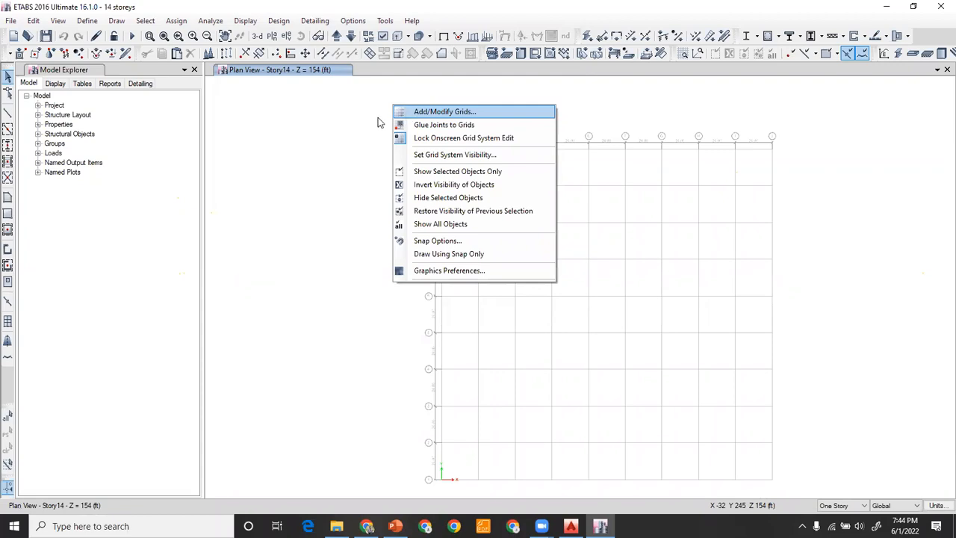
pyautogui.click(357, 114)
pyautogui.rightClick(355, 111)
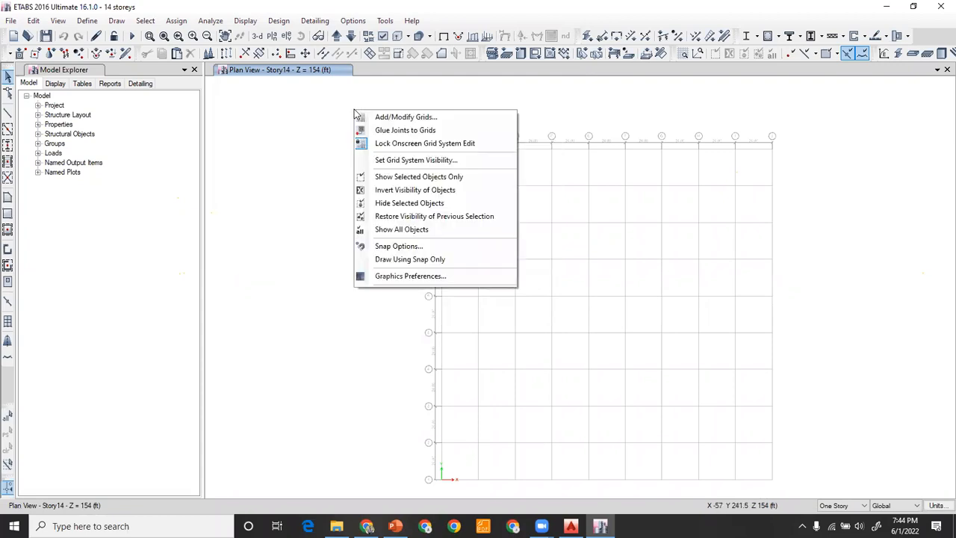
pyautogui.click(415, 119)
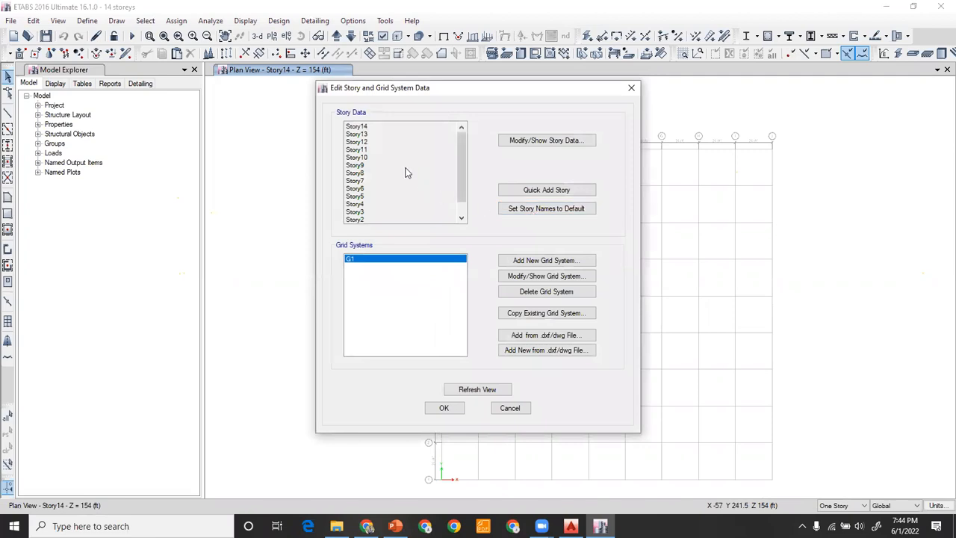
# Review the story heights and elevations from Base to Story14 in the story data, leaving without changes
pyautogui.scroll(-2, 366, 163)
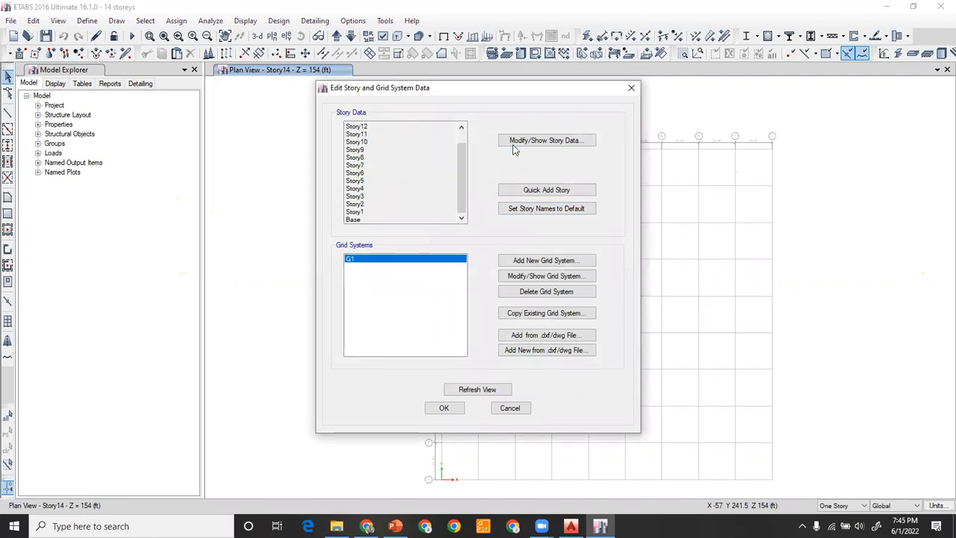
pyautogui.click(546, 141)
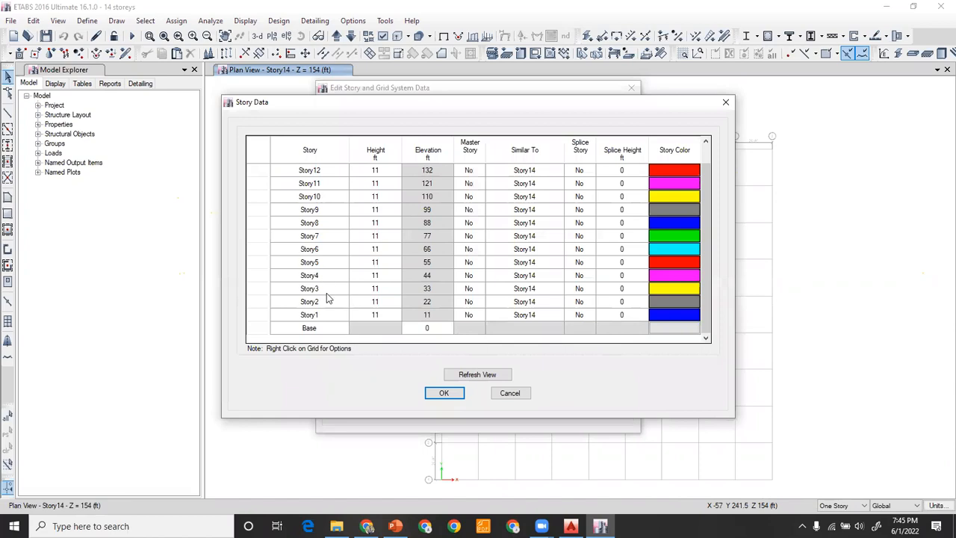
pyautogui.scroll(2, 376, 275)
pyautogui.click(379, 236)
pyautogui.click(379, 277)
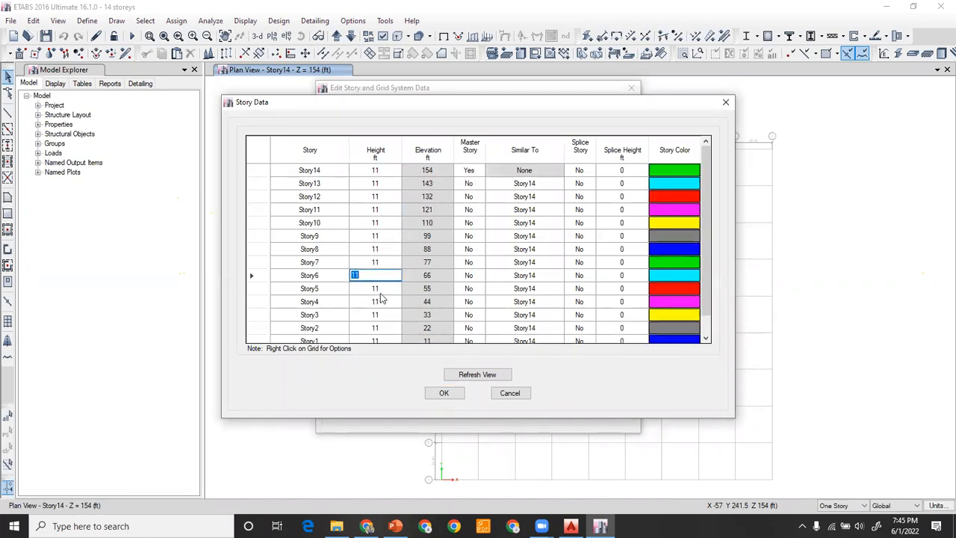
pyautogui.scroll(-2, 380, 298)
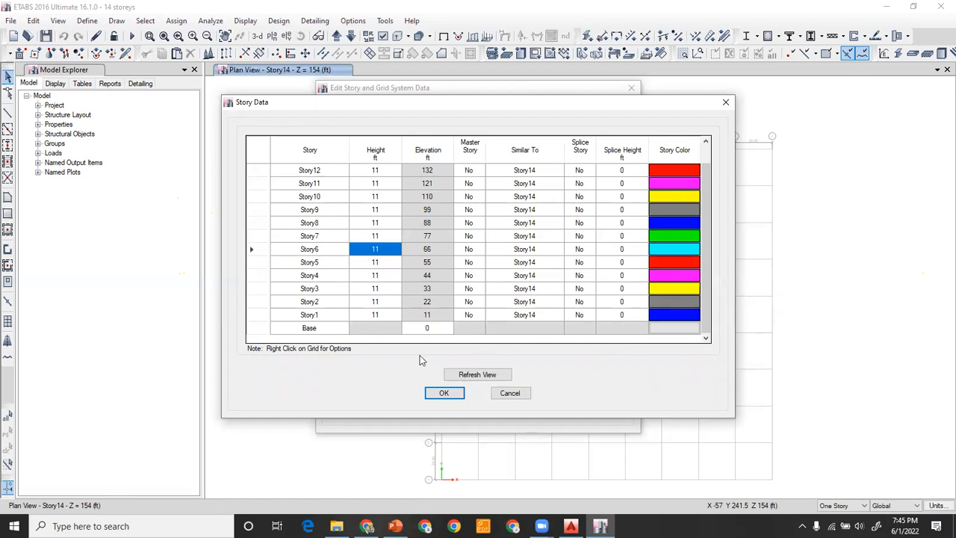
pyautogui.scroll(2, 329, 284)
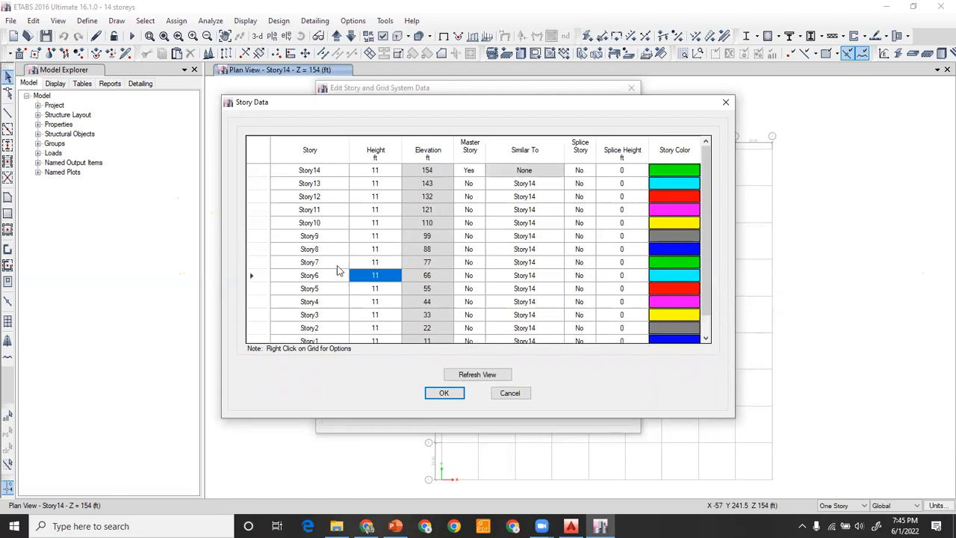
pyautogui.scroll(-2, 337, 278)
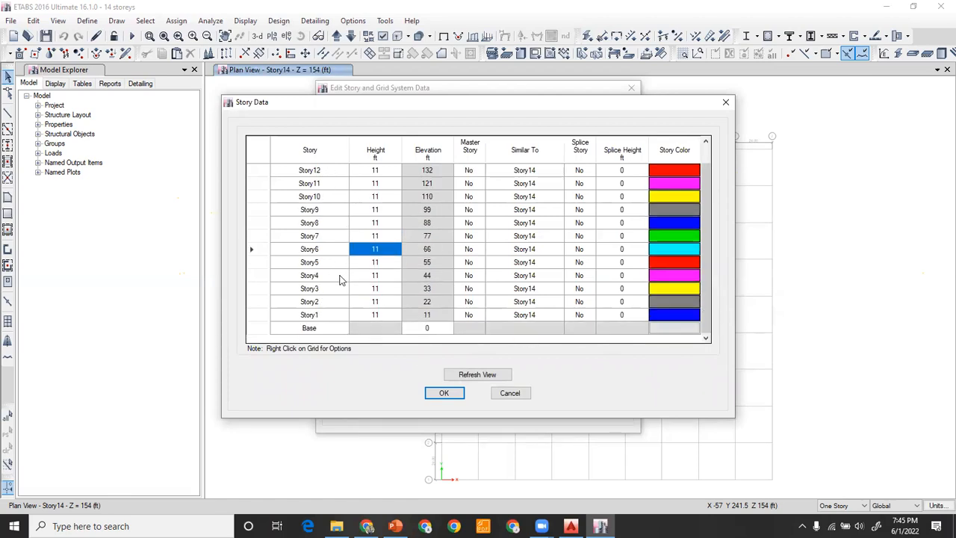
pyautogui.click(506, 396)
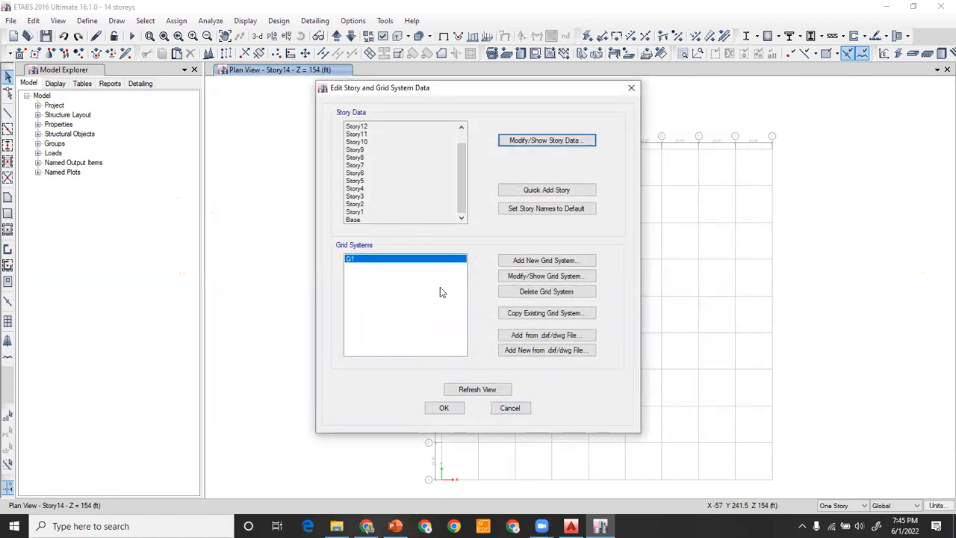
# Open grid system G1 for modification and display its grid data as spacing
pyautogui.click(528, 276)
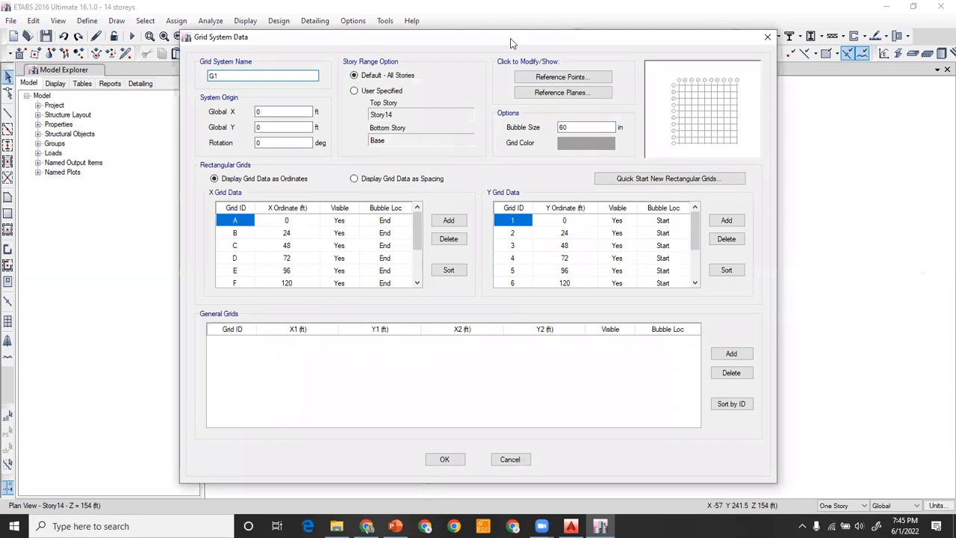
pyautogui.moveTo(512, 43); pyautogui.dragTo(472, 36)
pyautogui.click(314, 171)
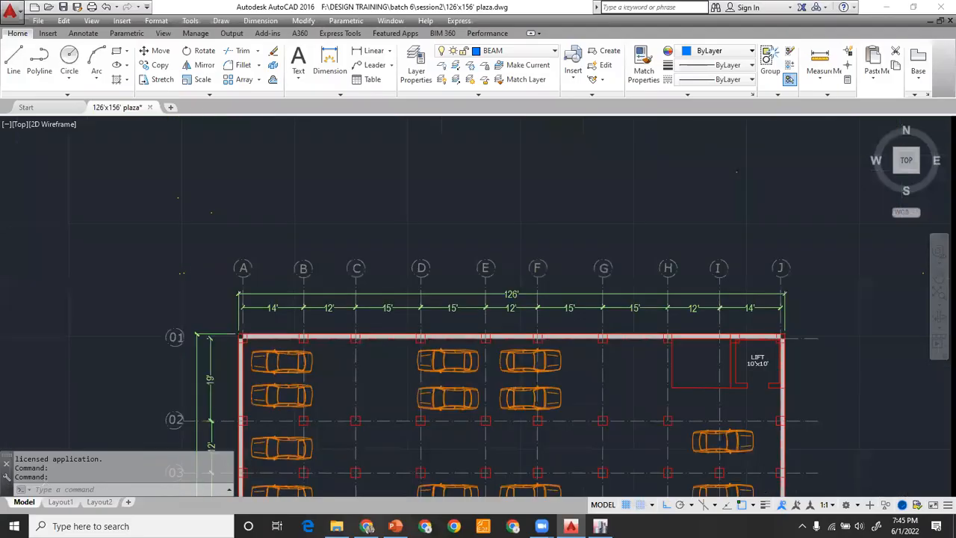
# Examine the spacings between grid lines A to J on the plaza plan in AutoCAD
pyautogui.scroll(2, 378, 267)
pyautogui.moveTo(427, 284); pyautogui.dragTo(380, 299, button='middle')
pyautogui.scroll(-2, 416, 237)
pyautogui.moveTo(417, 237); pyautogui.dragTo(344, 232, button='middle')
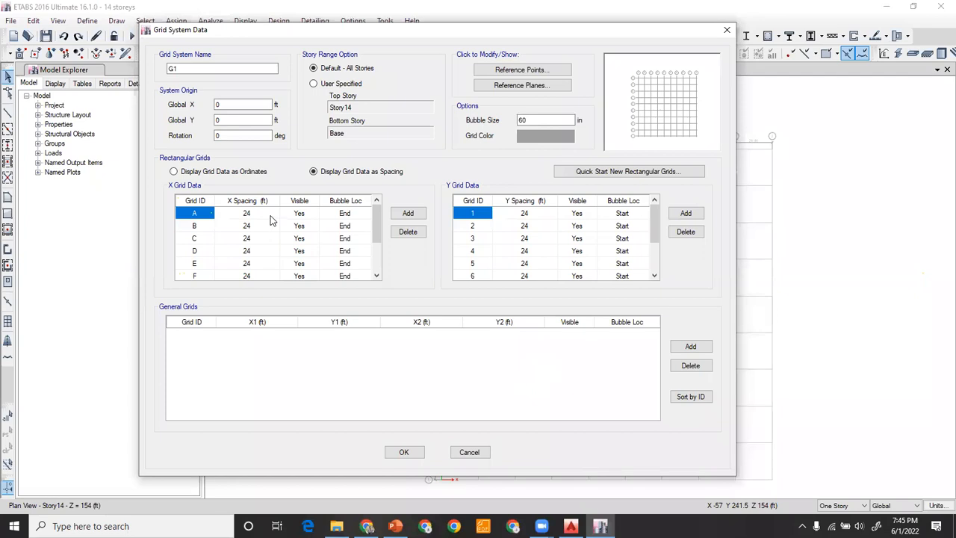
pyautogui.click(267, 216)
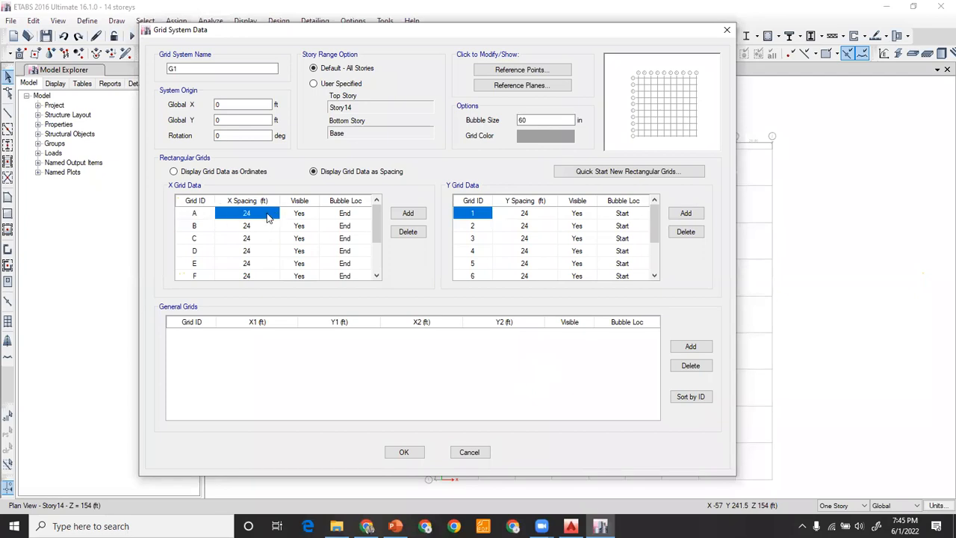
pyautogui.write('12')
pyautogui.press('Return')
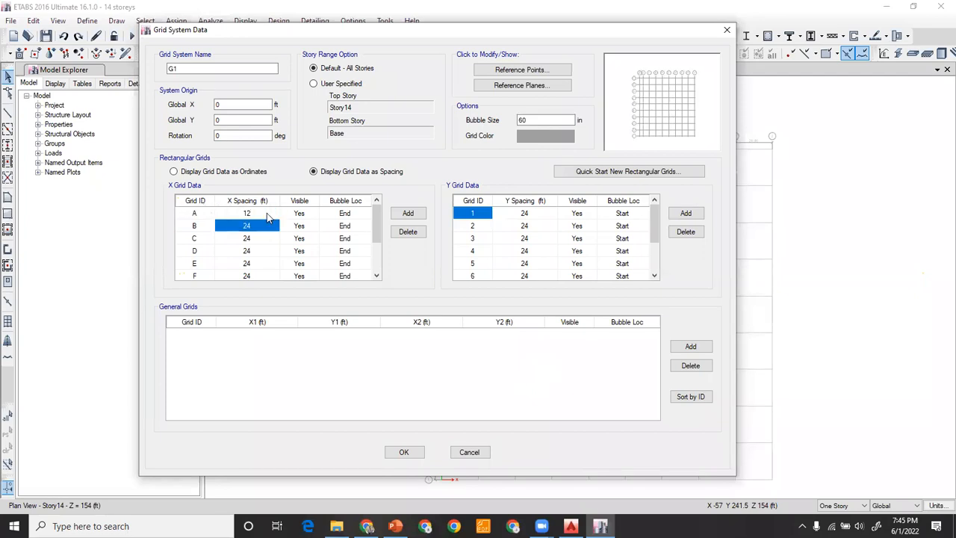
# Set the X spacings of grids A, B, C and D to 14, 12, 15 and 15 ft
pyautogui.click(266, 213)
pyautogui.write('14')
pyautogui.press('Return')
pyautogui.write('12')
pyautogui.press('Return')
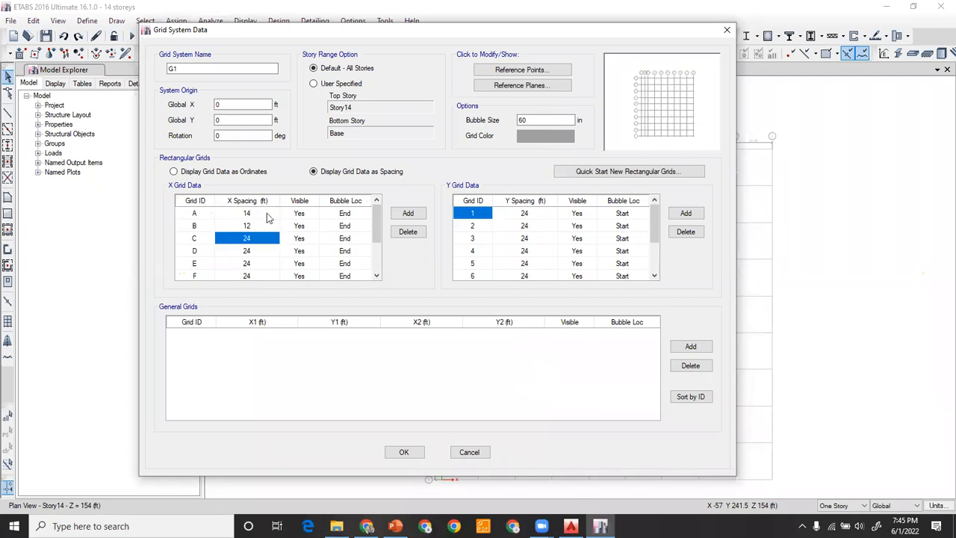
pyautogui.write('15')
pyautogui.press('Return')
pyautogui.write('15')
pyautogui.press('Return')
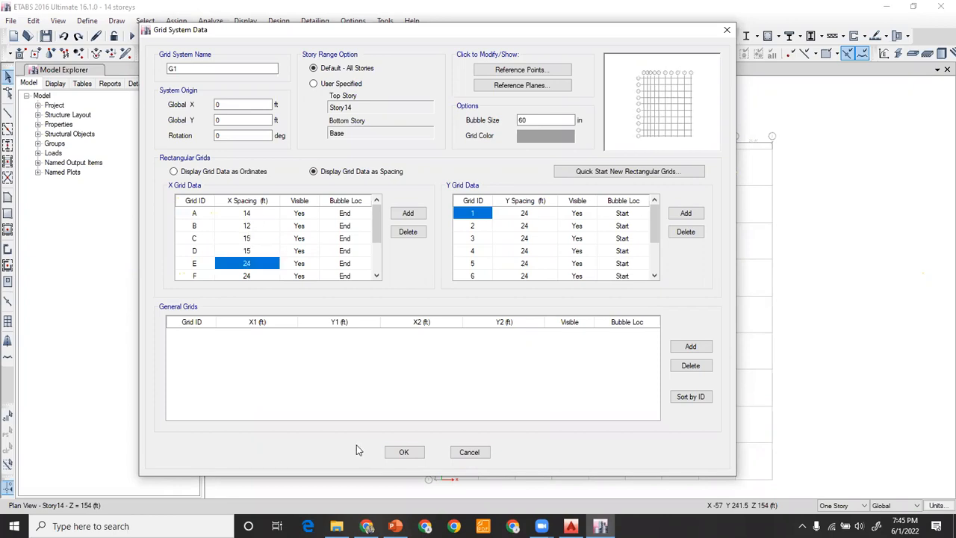
# Recheck the plan in AutoCAD and set the X spacings of grids E, F and G to 12, 15 and 15 ft
pyautogui.click(571, 526)
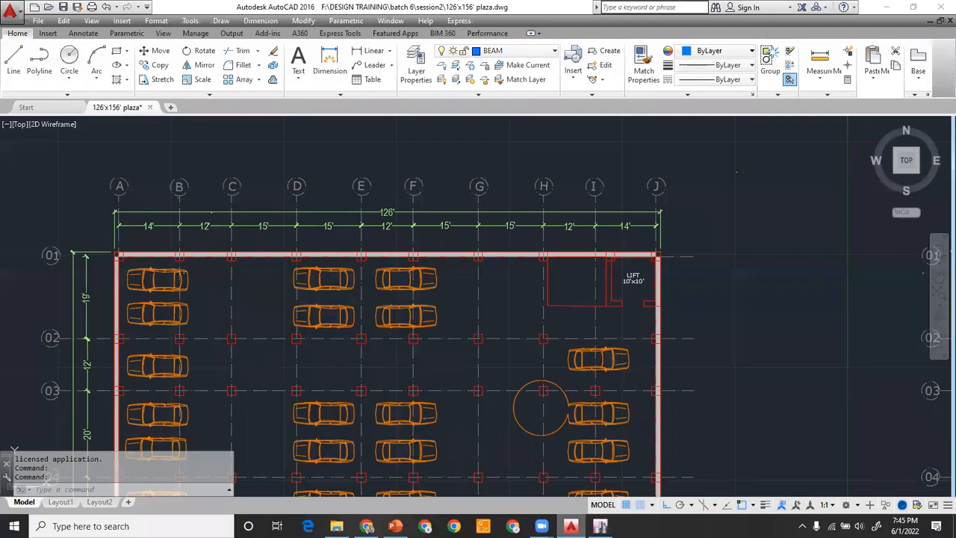
pyautogui.hotkey('alt', 'Tab')
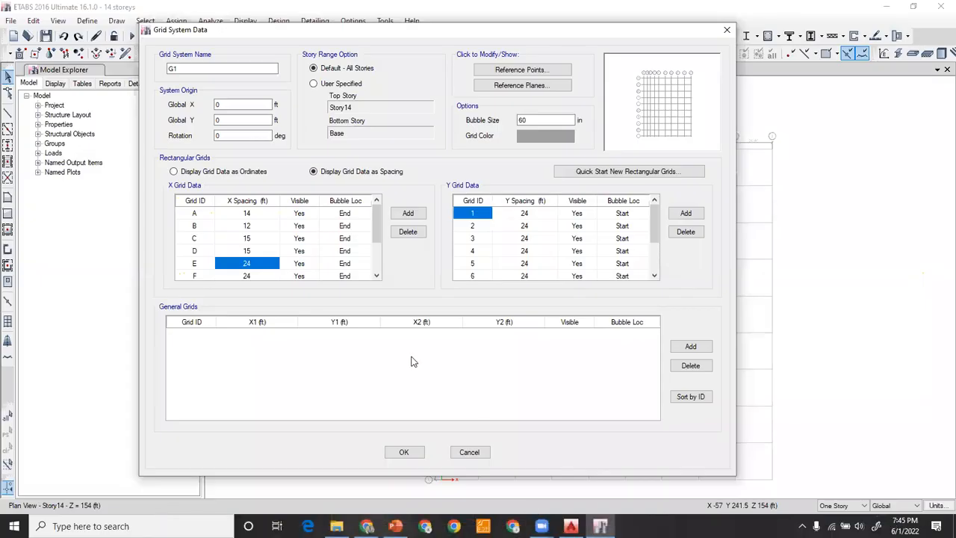
pyautogui.write('12')
pyautogui.press('Return')
pyautogui.write('15')
pyautogui.press('Return')
pyautogui.write('15')
pyautogui.press('Return')
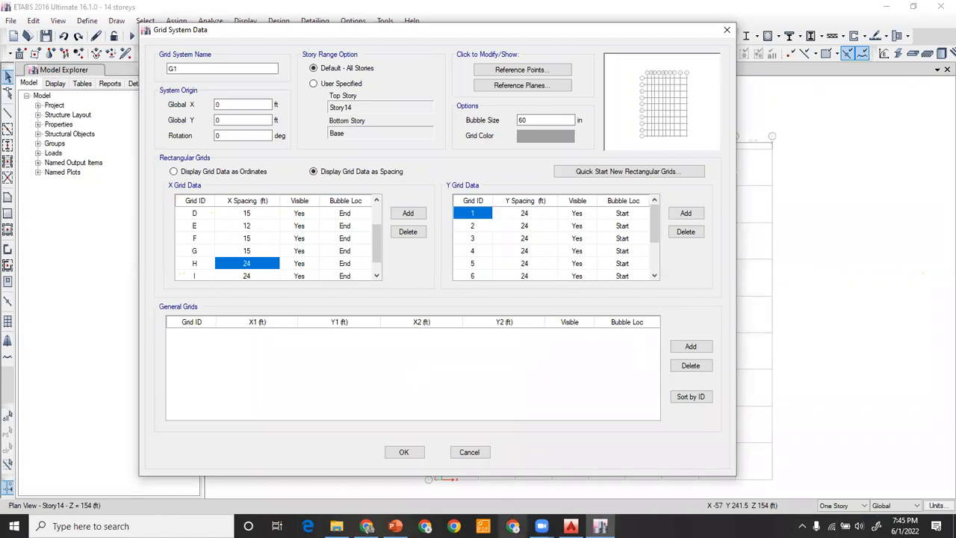
# Consult the AutoCAD plan again and set the X spacings of grids H and I to 12 and 14 ft
pyautogui.click(571, 526)
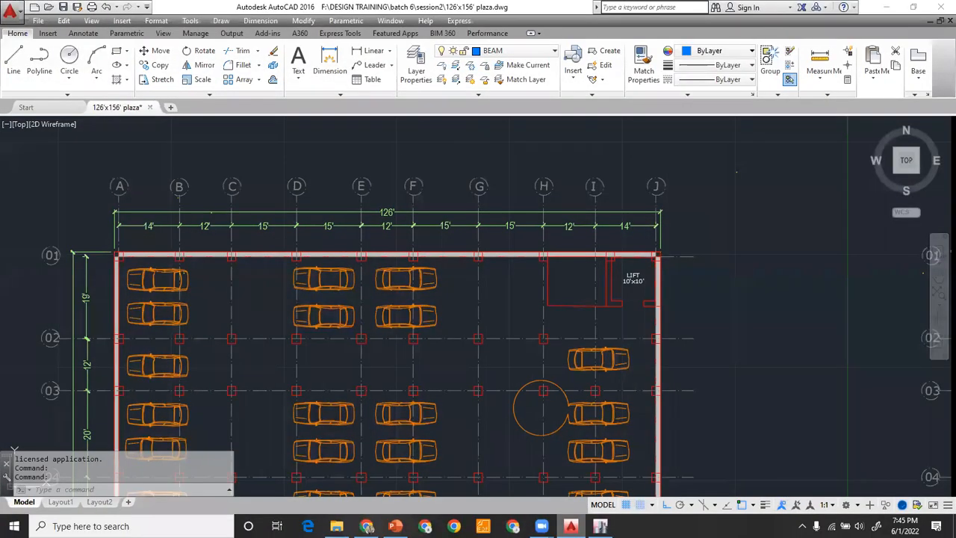
pyautogui.hotkey('alt', 'Tab')
pyautogui.write('12')
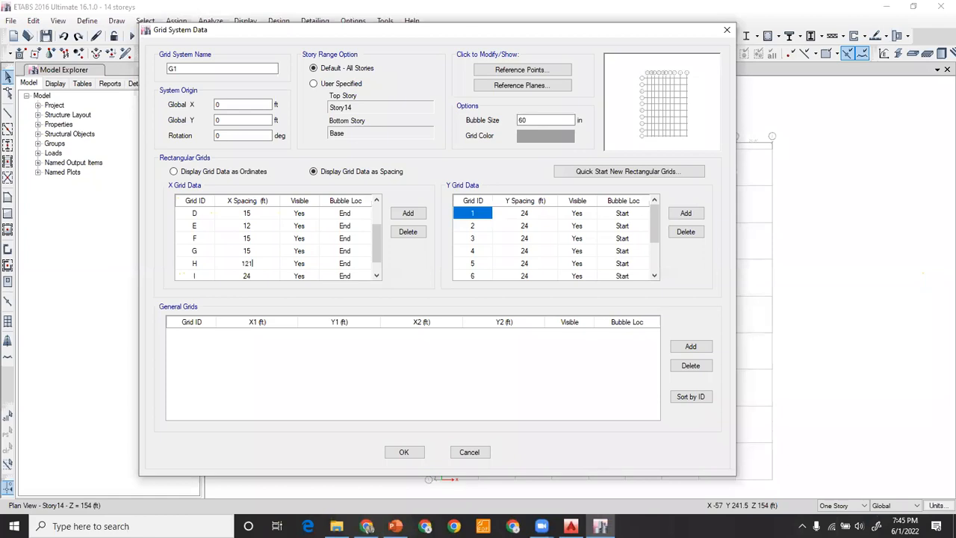
pyautogui.press('Return')
pyautogui.write('14')
pyautogui.press('Return')
# Switch to AutoCAD and examine the spacings between the numbered grid lines down to line 10
pyautogui.click(570, 525)
pyautogui.moveTo(354, 337); pyautogui.dragTo(479, 141, button='middle')
pyautogui.moveTo(464, 372); pyautogui.dragTo(511, 196, button='middle')
pyautogui.moveTo(501, 292); pyautogui.dragTo(515, 97, button='middle')
pyautogui.moveTo(424, 280); pyautogui.dragTo(482, 292, button='middle')
pyautogui.moveTo(383, 351); pyautogui.dragTo(365, 450, button='middle')
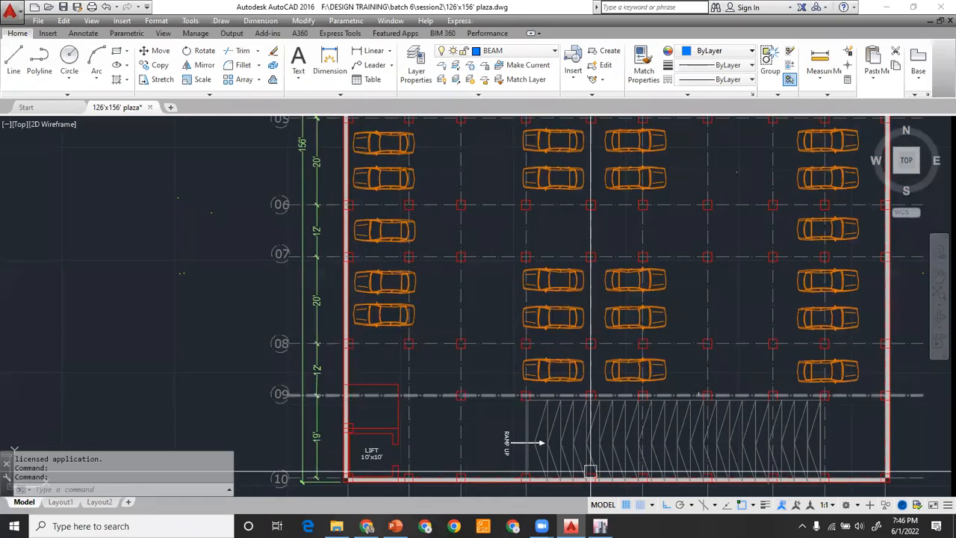
# Return to ETABS and set the Y spacings of grids 1, 2, 3 and 4 to 19, 12, 20 and 12 ft
pyautogui.hotkey('alt', 'Tab')
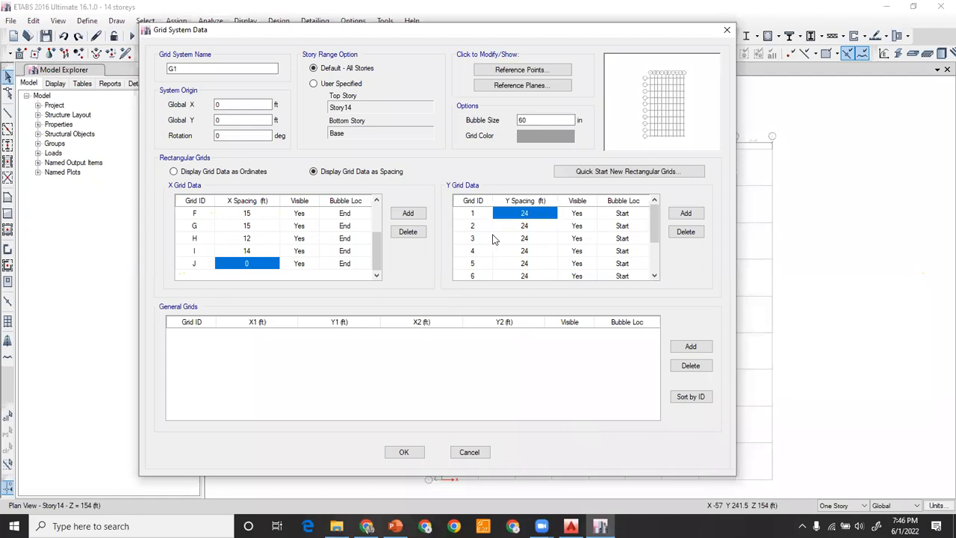
pyautogui.write('19')
pyautogui.press('Return')
pyautogui.write('12')
pyautogui.press('Return')
pyautogui.write('20')
pyautogui.press('Return')
pyautogui.write('2')
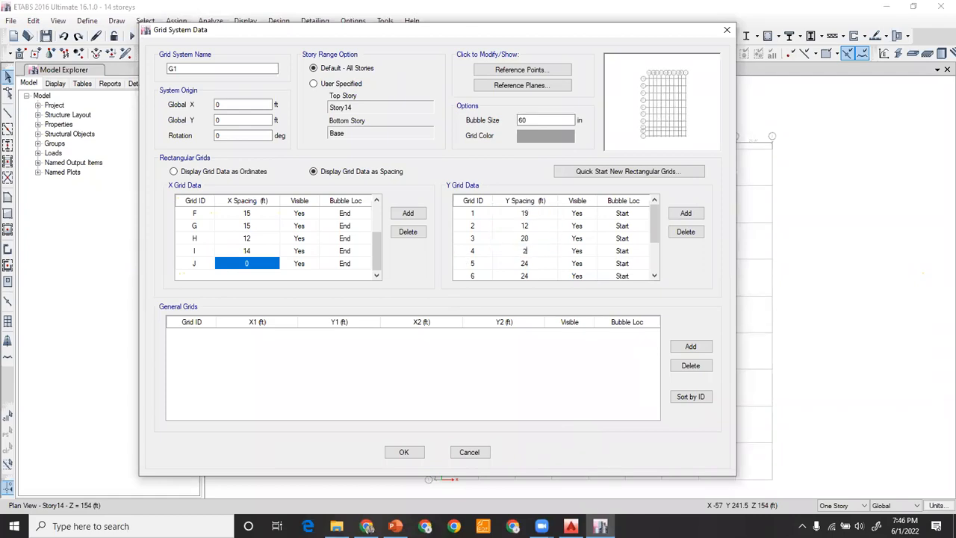
pyautogui.write('12')
pyautogui.press('Return')
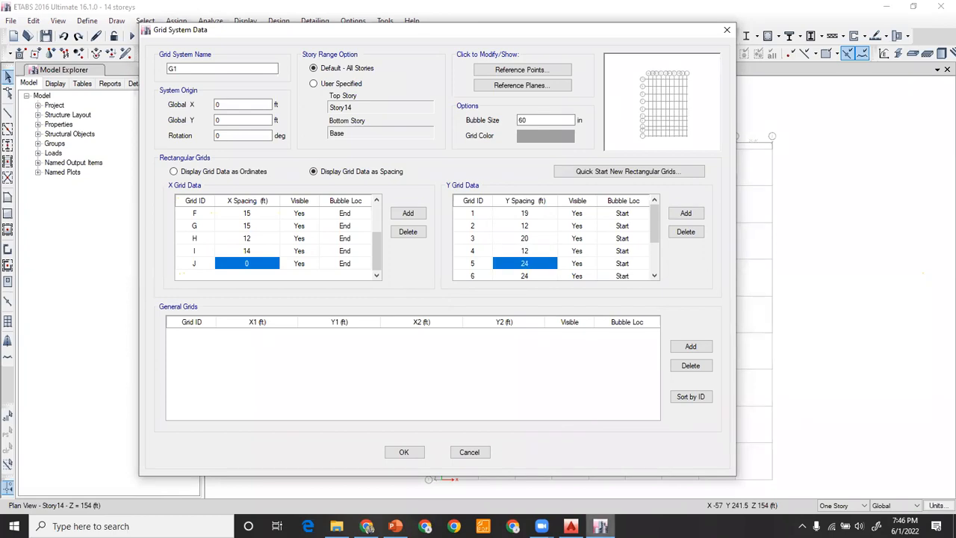
# Switch to AutoCAD and examine the spacings between the numbered grid lines from 10 up to 1
pyautogui.click(571, 526)
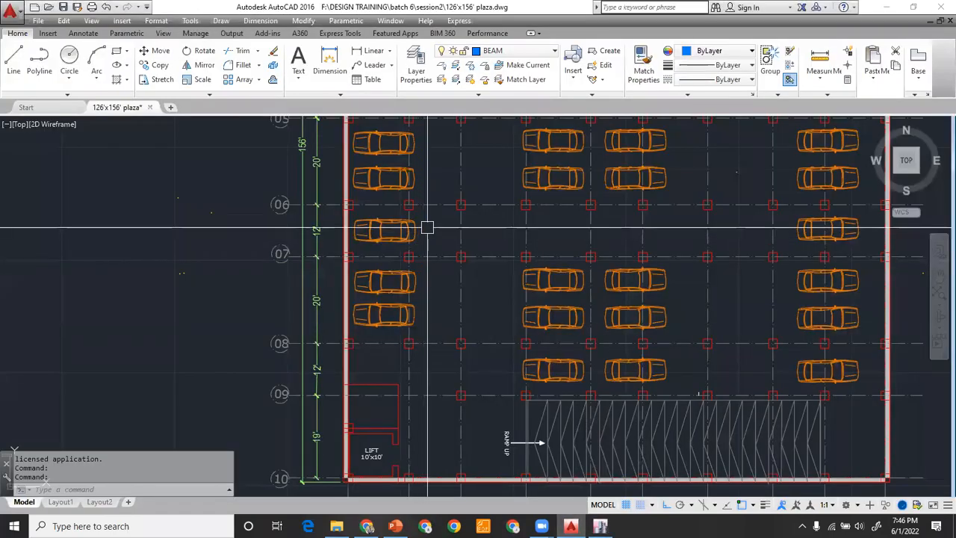
pyautogui.moveTo(430, 237); pyautogui.dragTo(425, 426, button='middle')
pyautogui.moveTo(446, 304); pyautogui.dragTo(446, 356, button='middle')
pyautogui.moveTo(442, 235); pyautogui.dragTo(433, 351, button='middle')
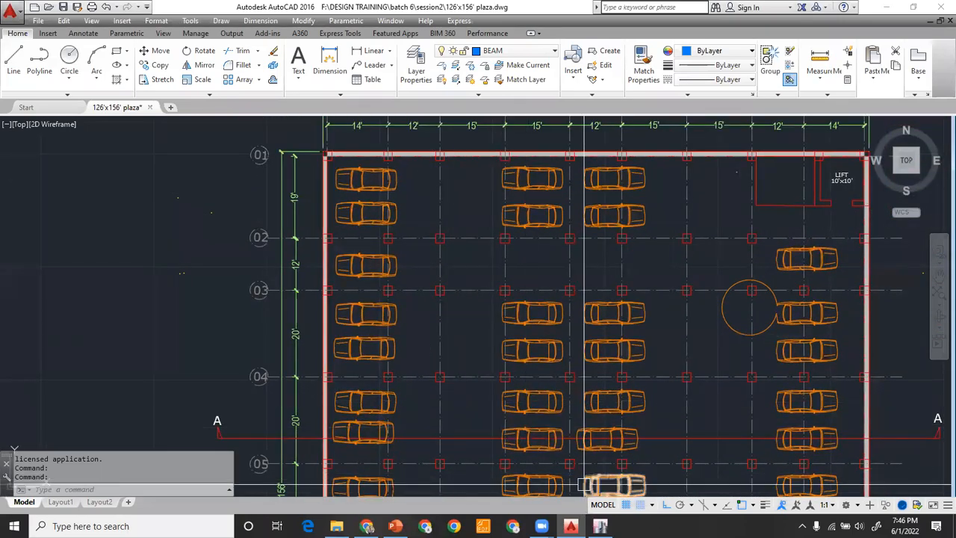
# Return to ETABS and set the Y spacings of grids 5 to 9 to 20, 20, 20, 12 and 19 ft
pyautogui.hotkey('alt', 'Tab')
pyautogui.write('20')
pyautogui.press('Return')
pyautogui.write('20')
pyautogui.press('Return')
pyautogui.write('20')
pyautogui.press('Return')
pyautogui.write('12')
pyautogui.press('Return')
pyautogui.write('19')
pyautogui.press('Return')
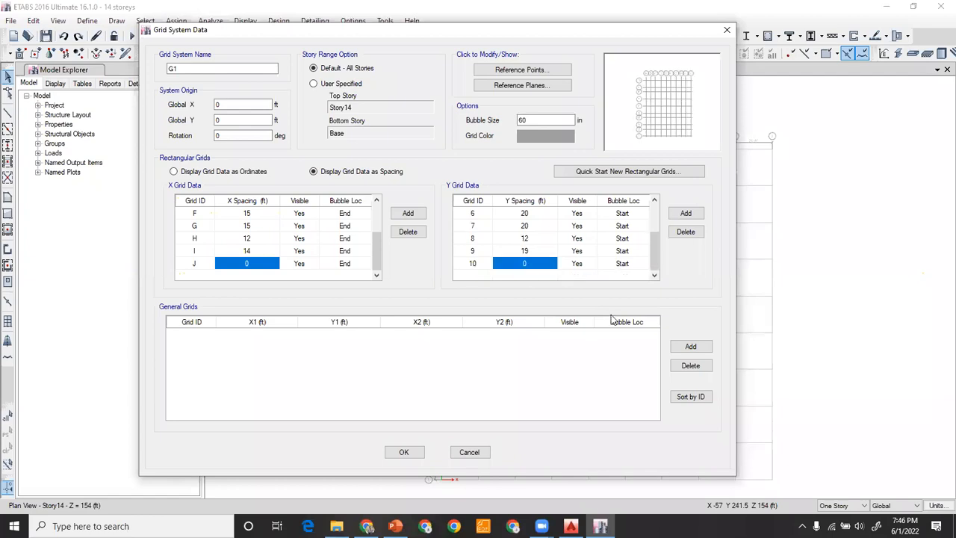
# Accept the grid system data and apply the story and grid settings to the model
pyautogui.click(414, 447)
pyautogui.click(442, 408)
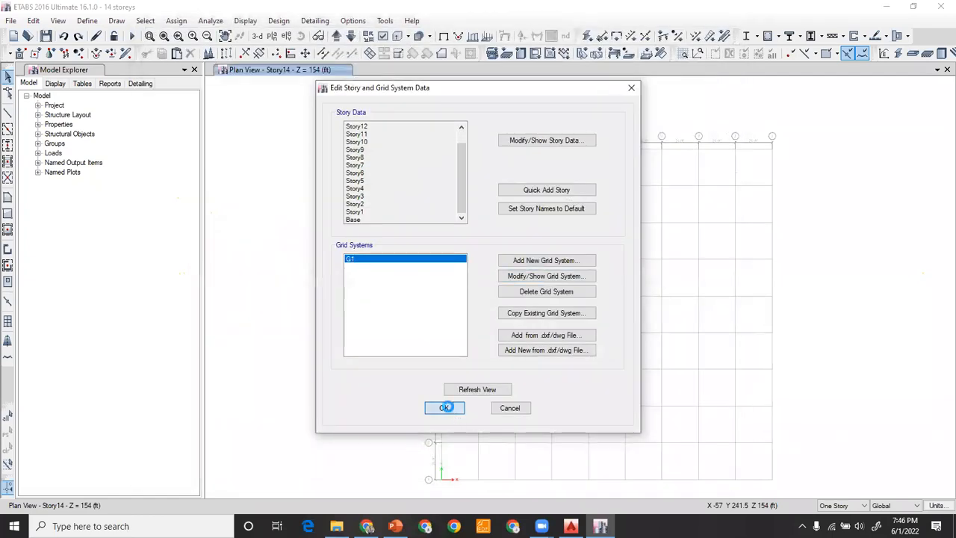
pyautogui.moveTo(604, 286); pyautogui.dragTo(512, 259, button='middle')
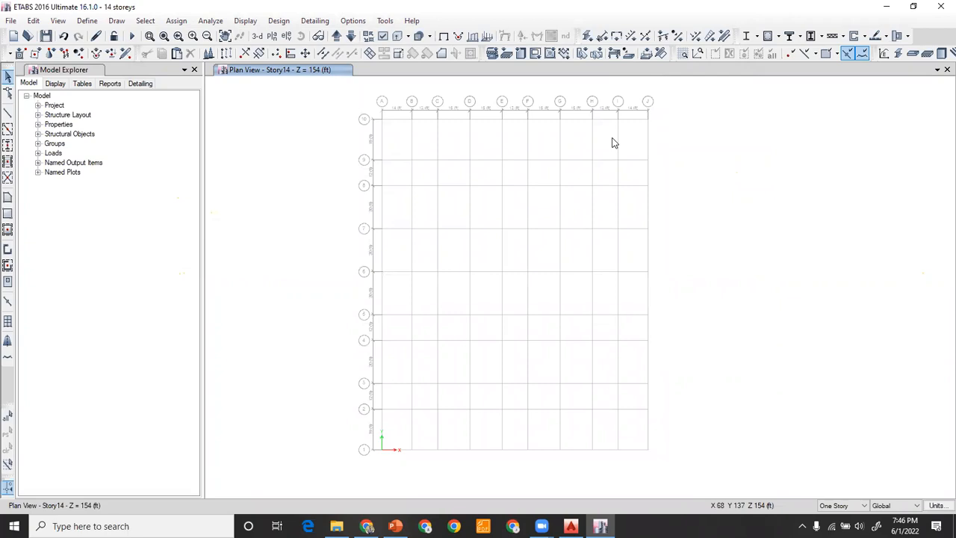
# Draw three connected trial A-LatBm frame lines along the bay between grids A–B and 9–8, and delete them
pyautogui.click(9, 115)
pyautogui.click(389, 167)
pyautogui.click(413, 167)
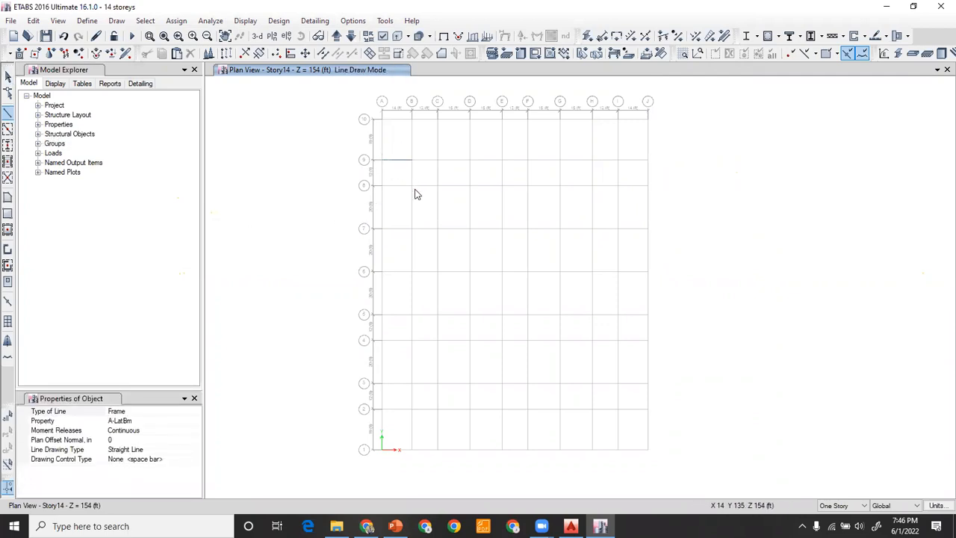
pyautogui.click(411, 186)
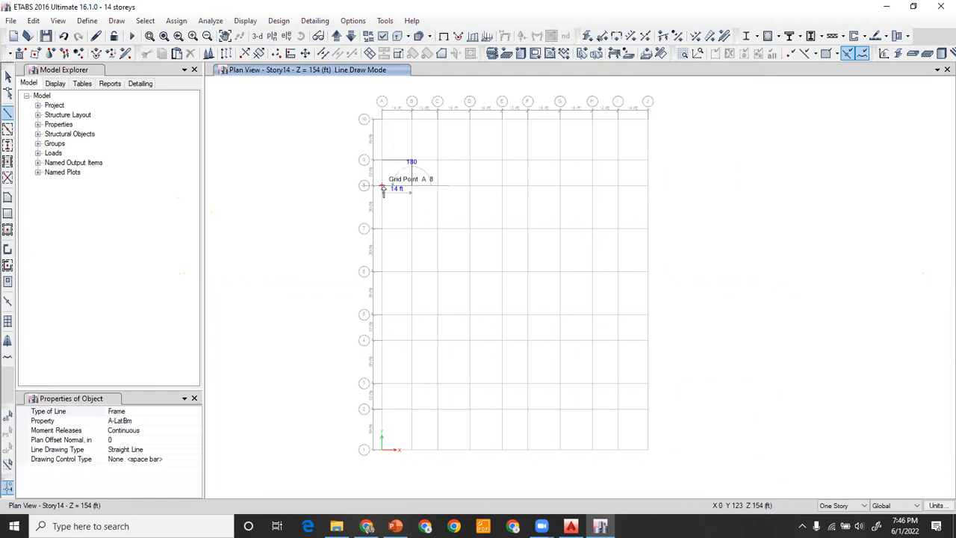
pyautogui.click(384, 188)
pyautogui.click(7, 75)
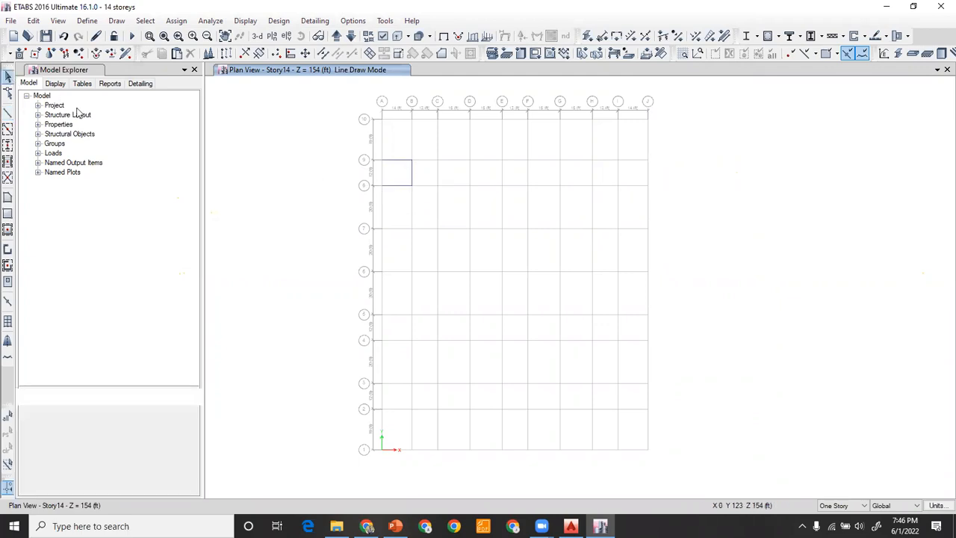
pyautogui.moveTo(321, 132); pyautogui.dragTo(422, 218)
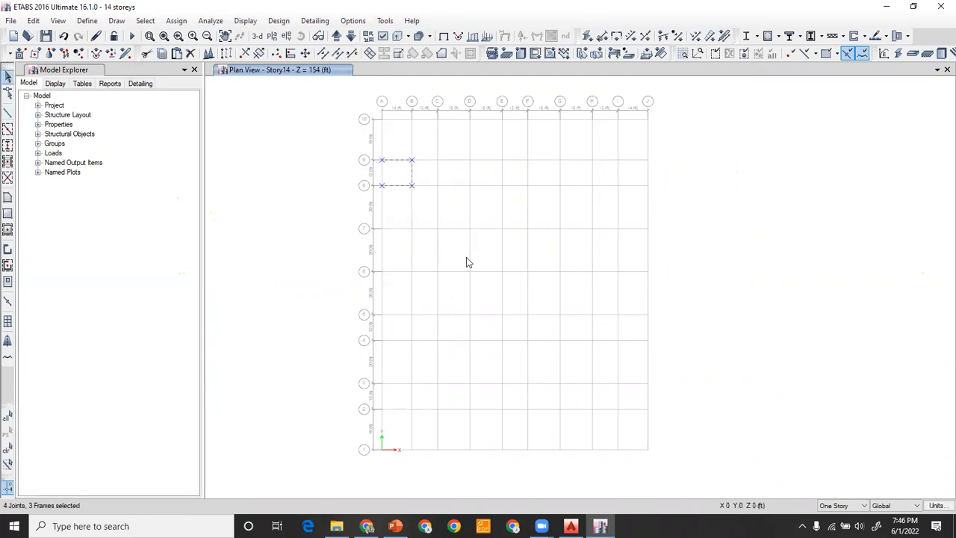
pyautogui.press('Delete')
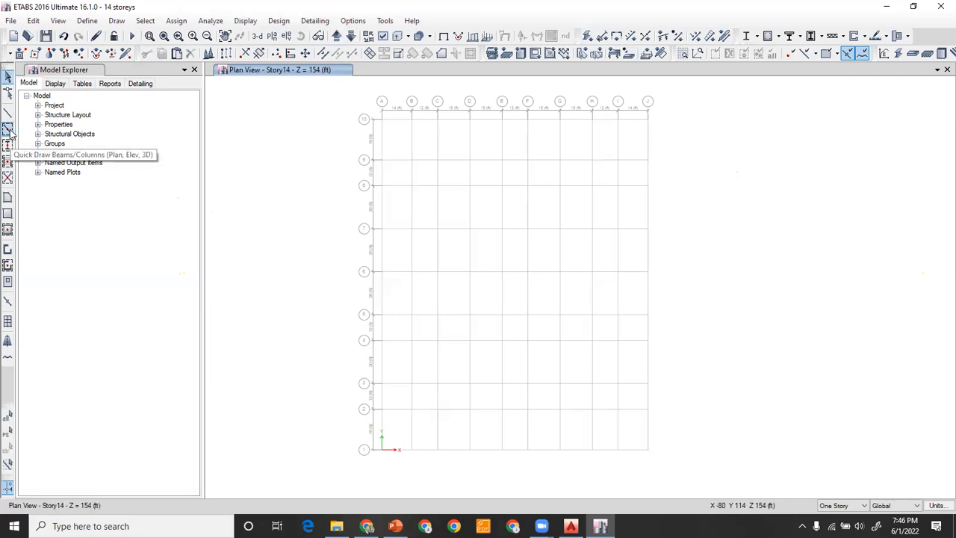
# Start Quick Draw Beams/Columns and choose ConcBm as the section property, looking through the available sections
pyautogui.click(9, 130)
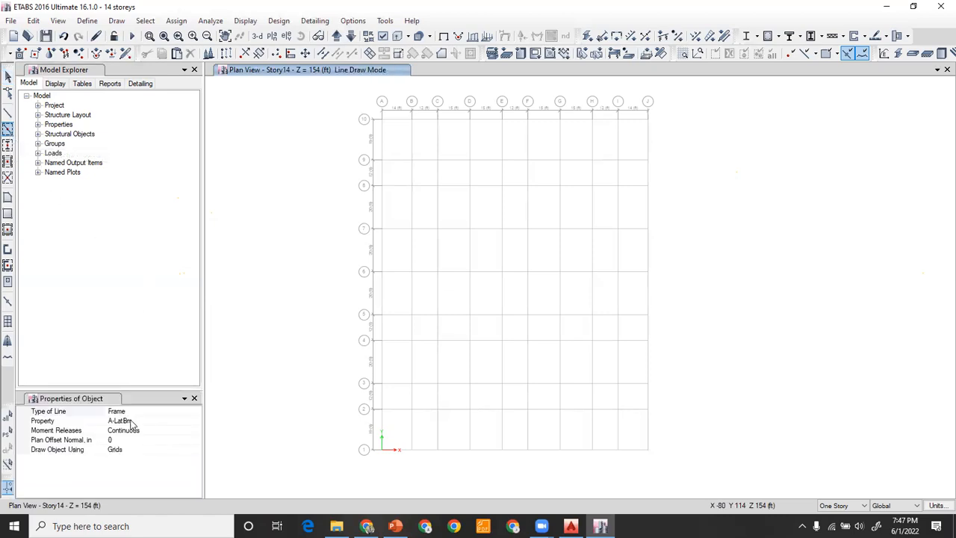
pyautogui.click(195, 421)
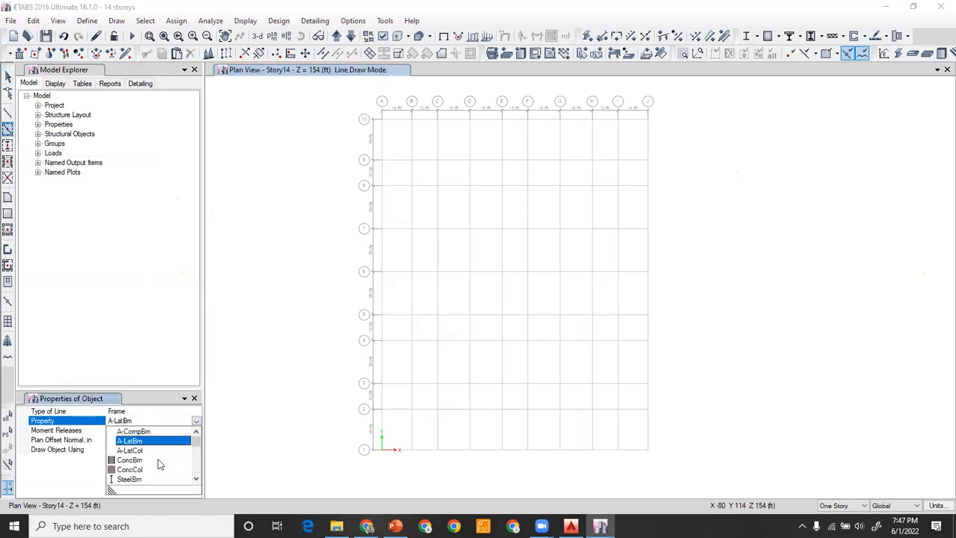
pyautogui.scroll(-8, 158, 464)
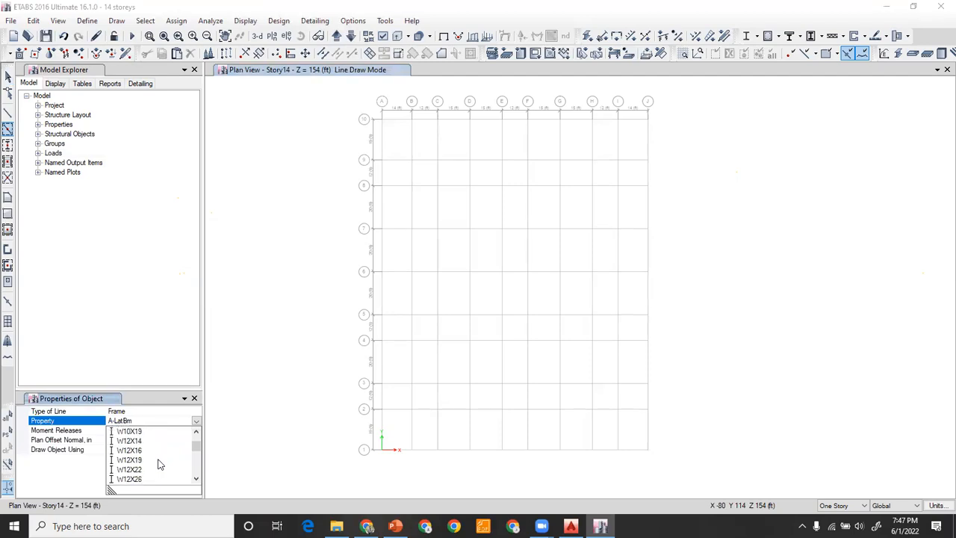
pyautogui.scroll(8, 158, 463)
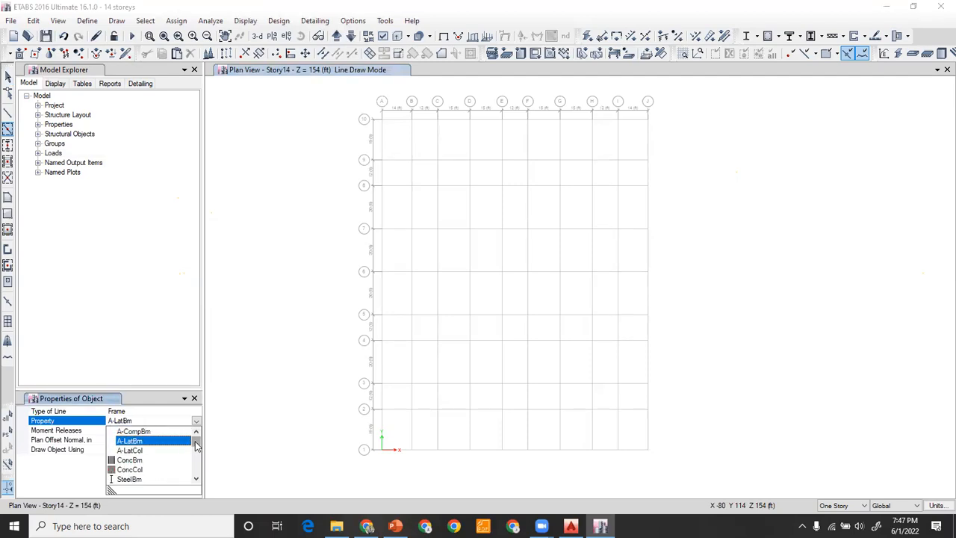
pyautogui.scroll(-3, 166, 457)
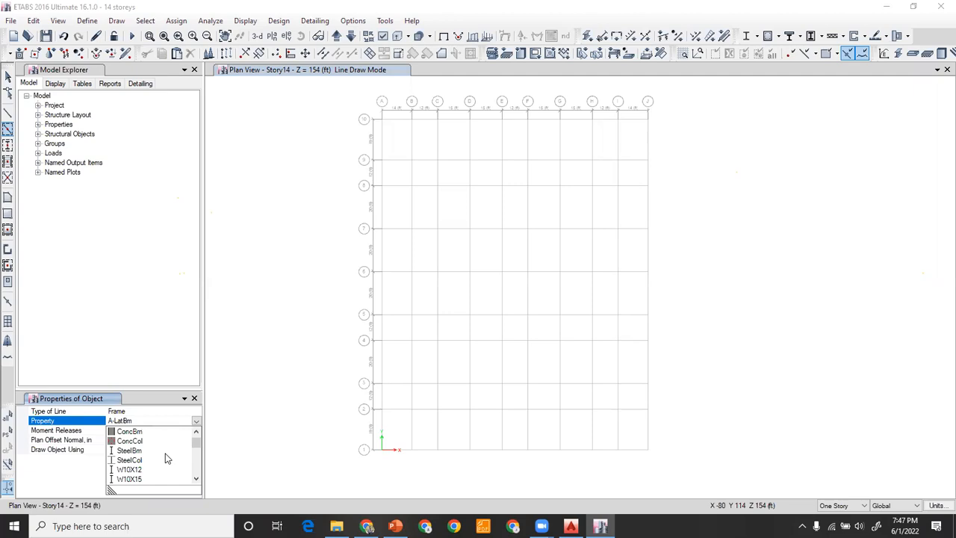
pyautogui.scroll(3, 156, 460)
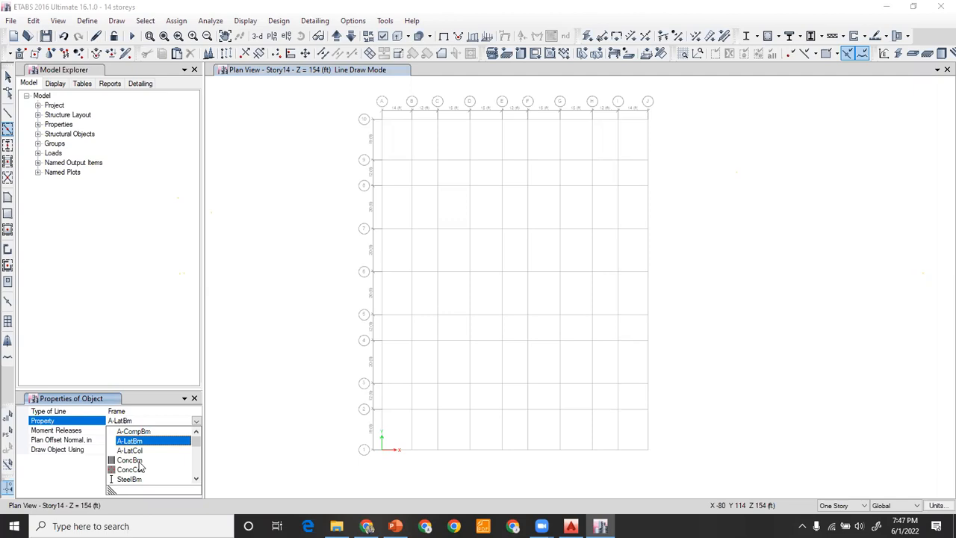
pyautogui.click(141, 460)
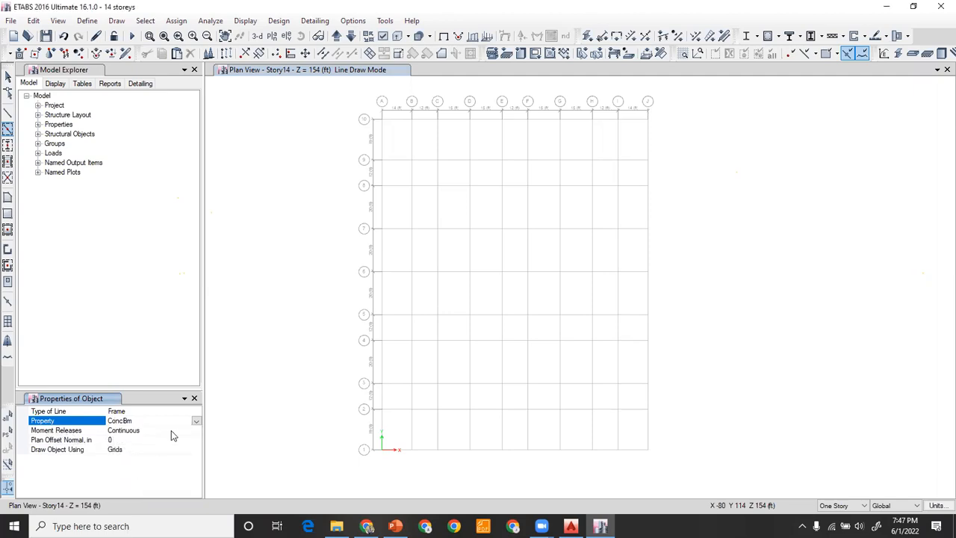
# Try out Pinned moment releases and a 15 in plan offset normal for the quick-drawn beams, restoring Continuous releases
pyautogui.click(194, 432)
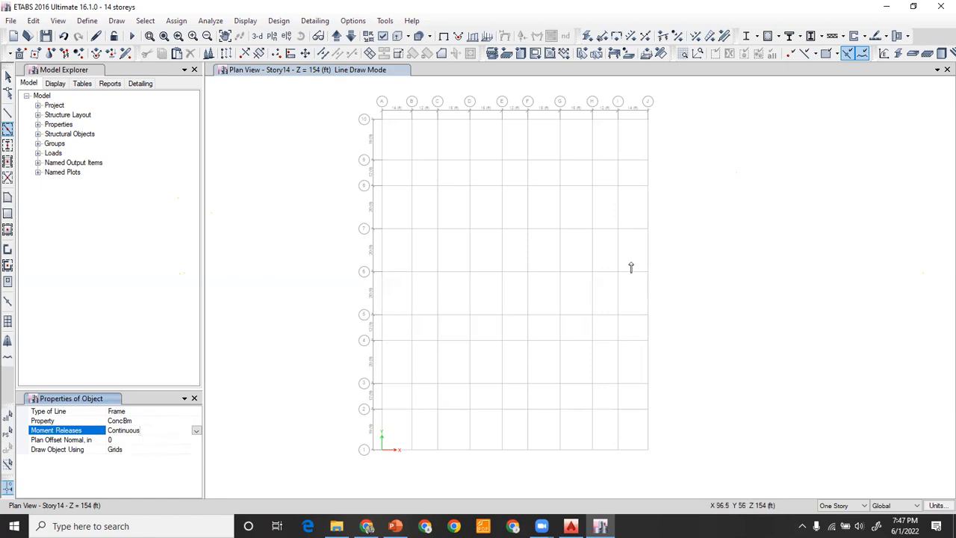
pyautogui.click(575, 185)
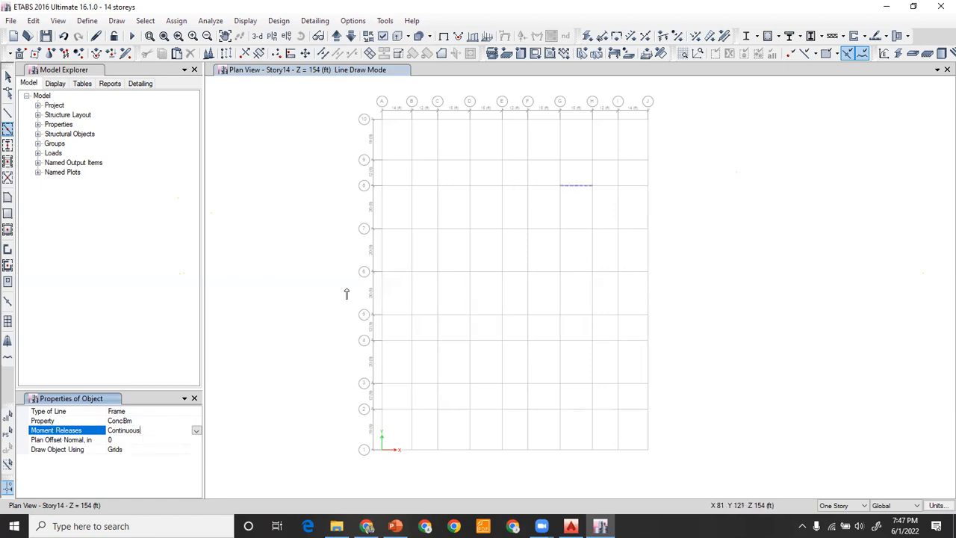
pyautogui.click(196, 431)
pyautogui.click(129, 451)
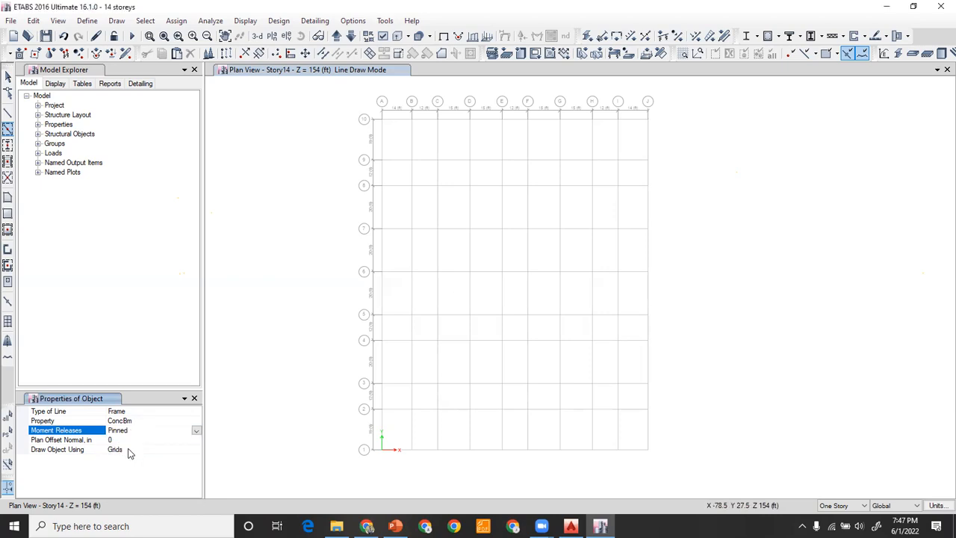
pyautogui.click(195, 431)
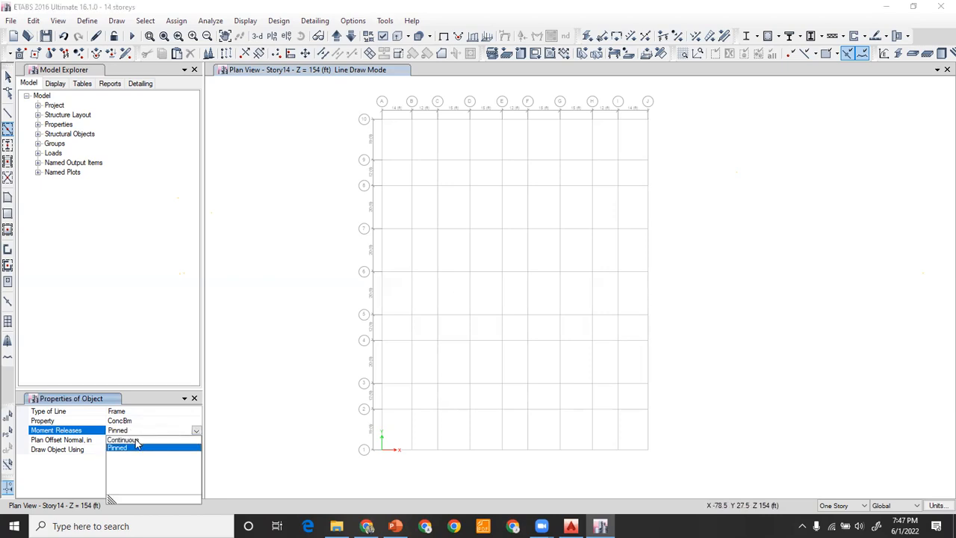
pyautogui.click(136, 441)
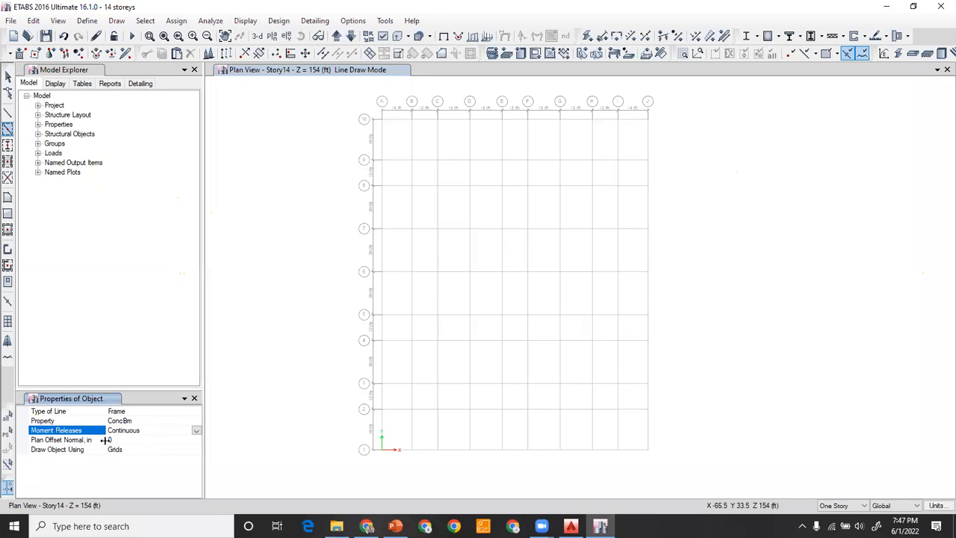
pyautogui.click(130, 441)
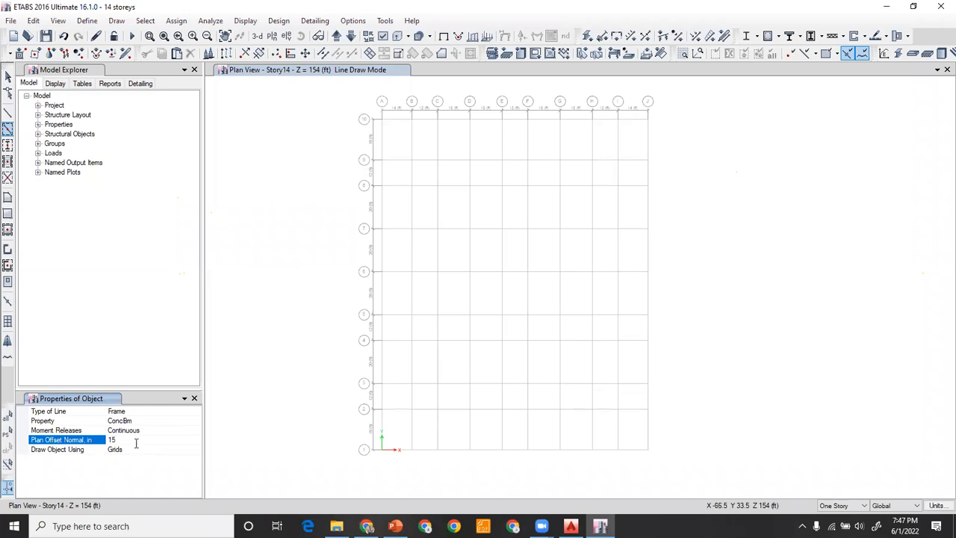
pyautogui.click(271, 216)
# Draw a trial A-LatBm frame line outside the grid, beside grid A, with a plan offset normal of 20 in
pyautogui.click(7, 112)
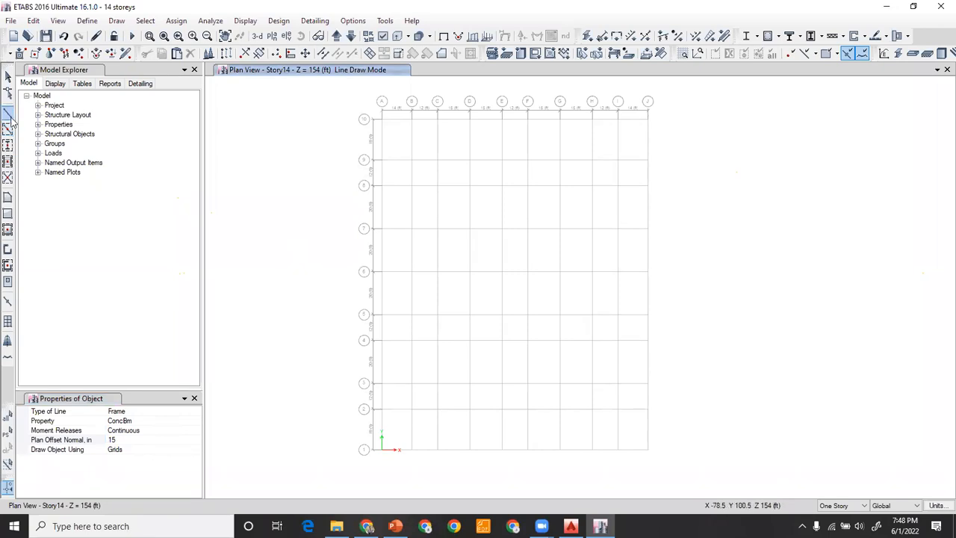
pyautogui.click(130, 439)
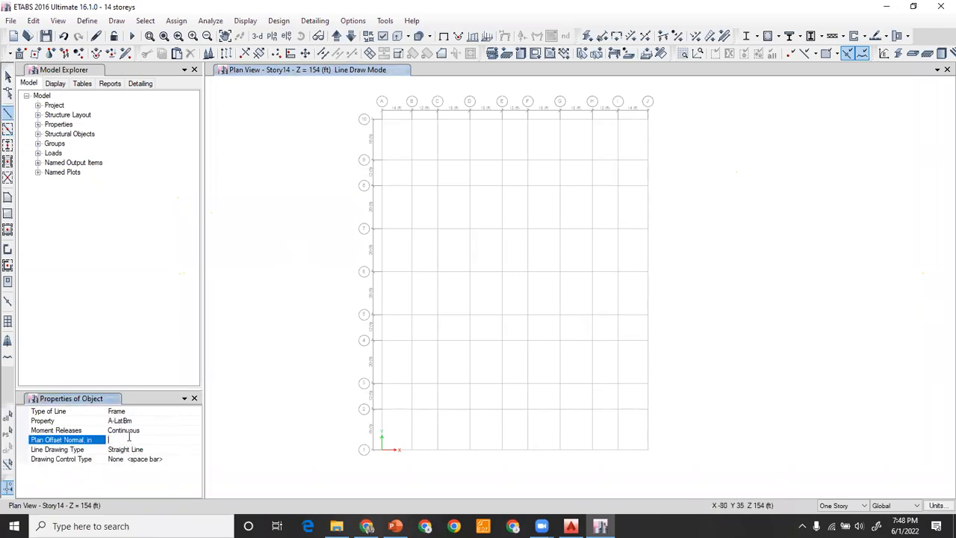
pyautogui.write('20')
pyautogui.click(289, 241)
pyautogui.click(290, 303)
pyautogui.click(8, 76)
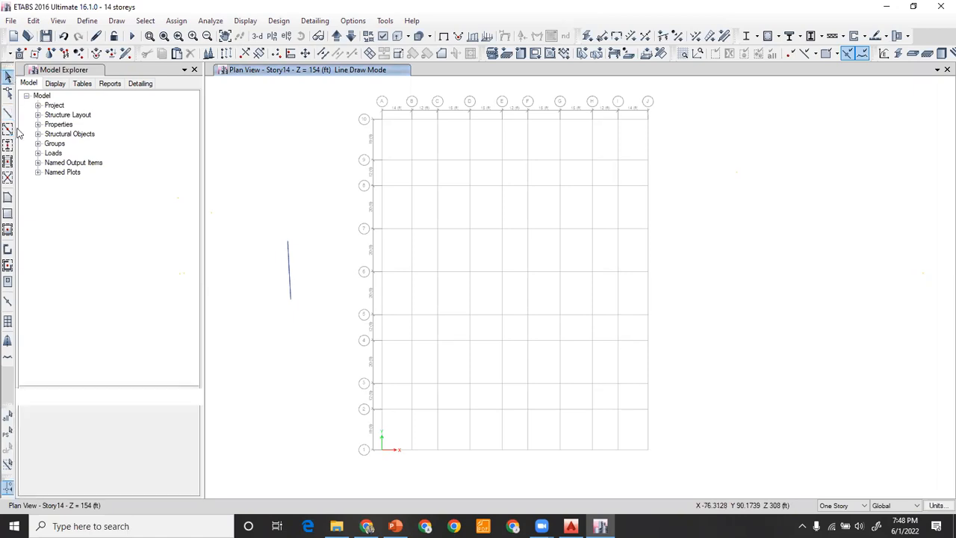
# Return to Quick Draw Beams/Columns and examine the Draw Object Using options, keeping Grids
pyautogui.click(8, 128)
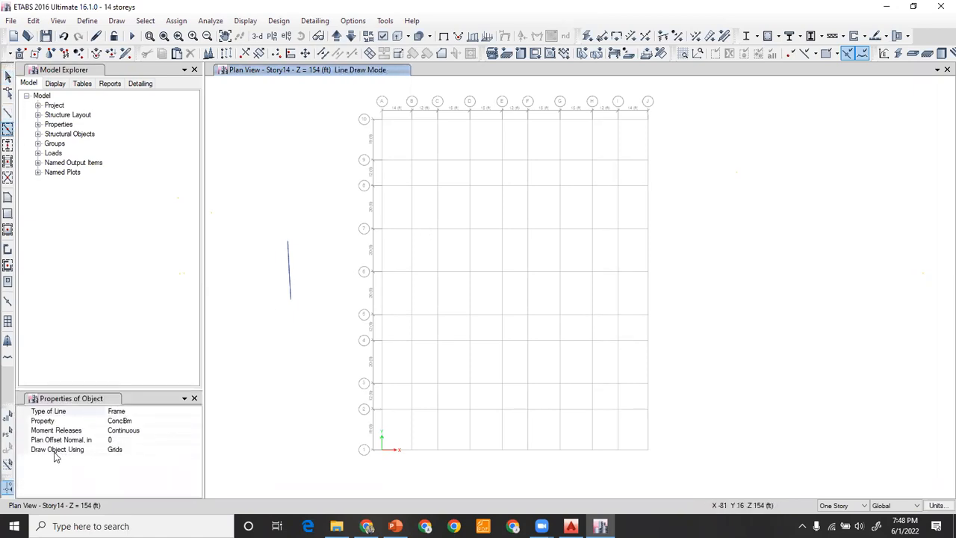
pyautogui.click(126, 451)
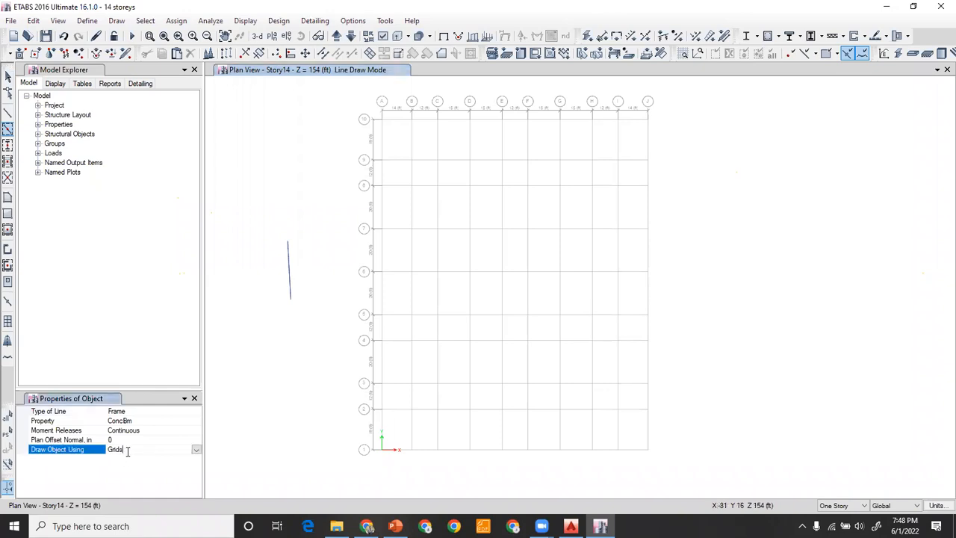
pyautogui.click(197, 449)
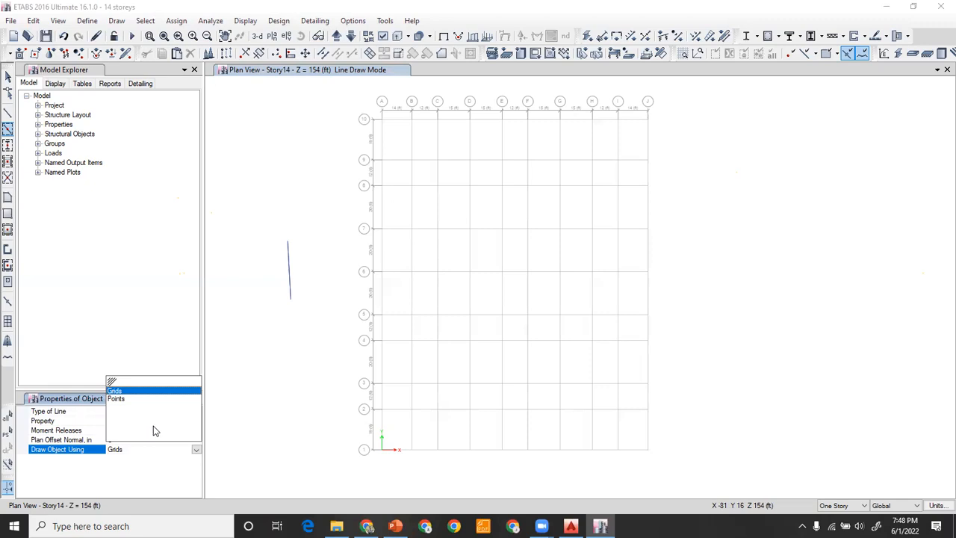
pyautogui.click(147, 475)
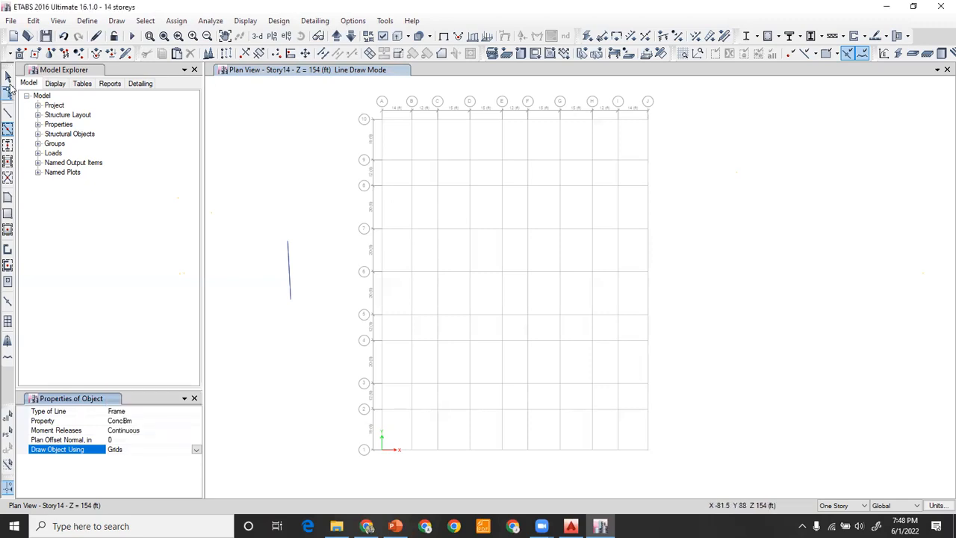
# Delete the trial frame line outside the grid
pyautogui.press('Escape')
pyautogui.moveTo(231, 200); pyautogui.dragTo(317, 354)
pyautogui.press('Delete')
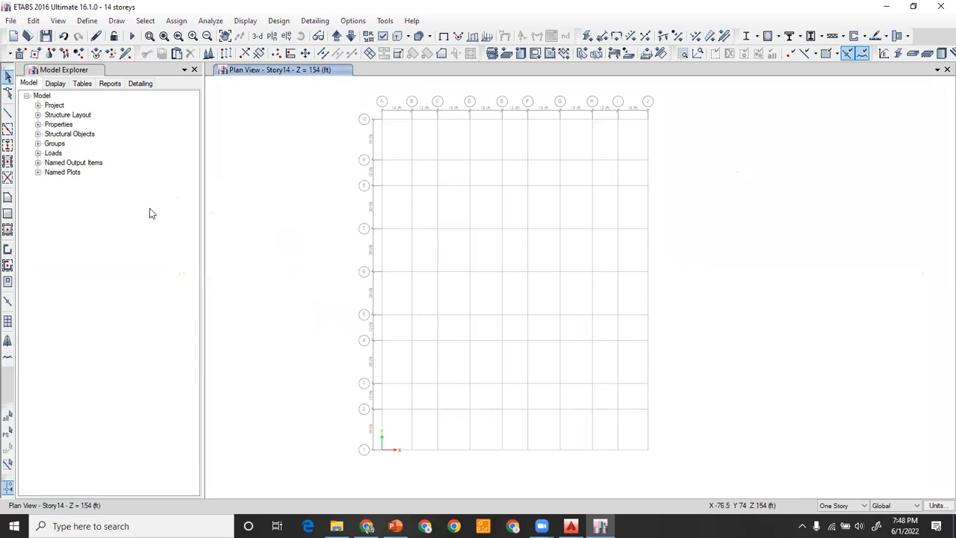
# Quick-draw ConcBm beams on grid 9 between B and C and on grid B between 9 and 8
pyautogui.click(7, 131)
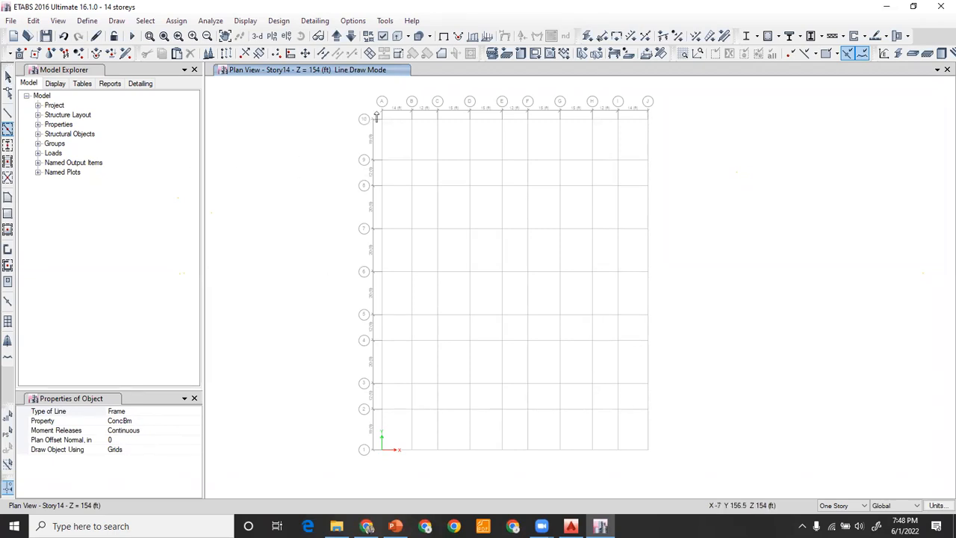
pyautogui.scroll(3, 414, 146)
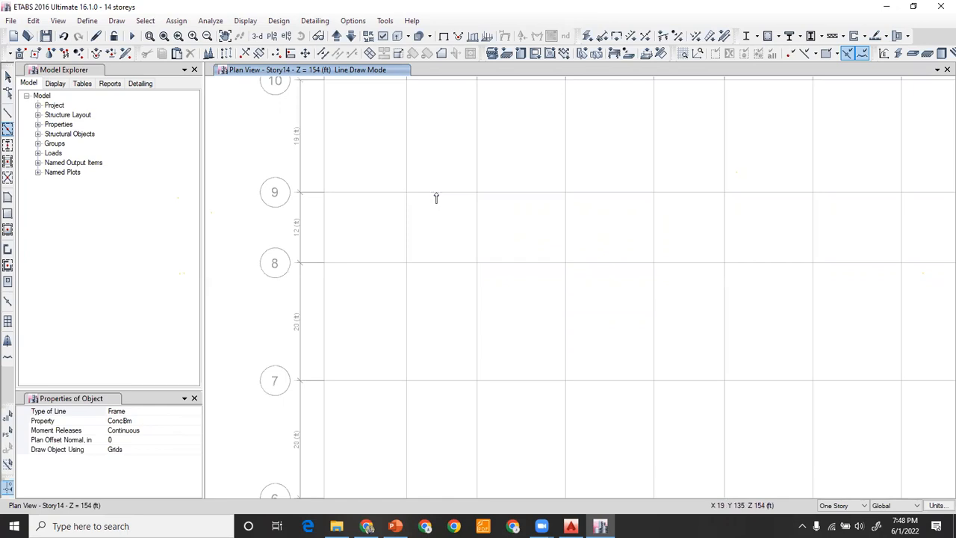
pyautogui.click(409, 214)
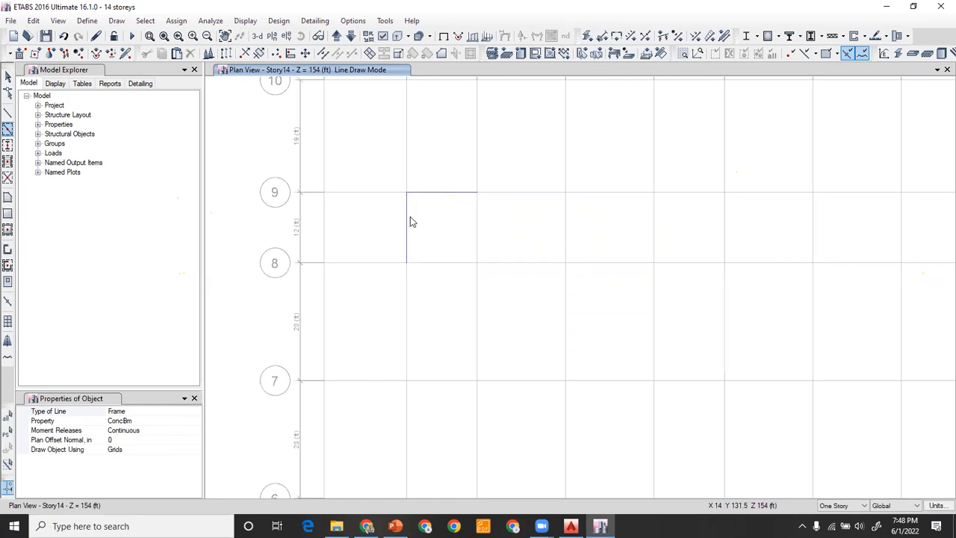
# Quick-draw ConcBm beams on all grid lines of the Story14 plan with a window around the whole grid
pyautogui.scroll(-3, 347, 166)
pyautogui.scroll(-3, 299, 120)
pyautogui.moveTo(295, 109); pyautogui.dragTo(474, 317)
pyautogui.scroll(3, 331, 127)
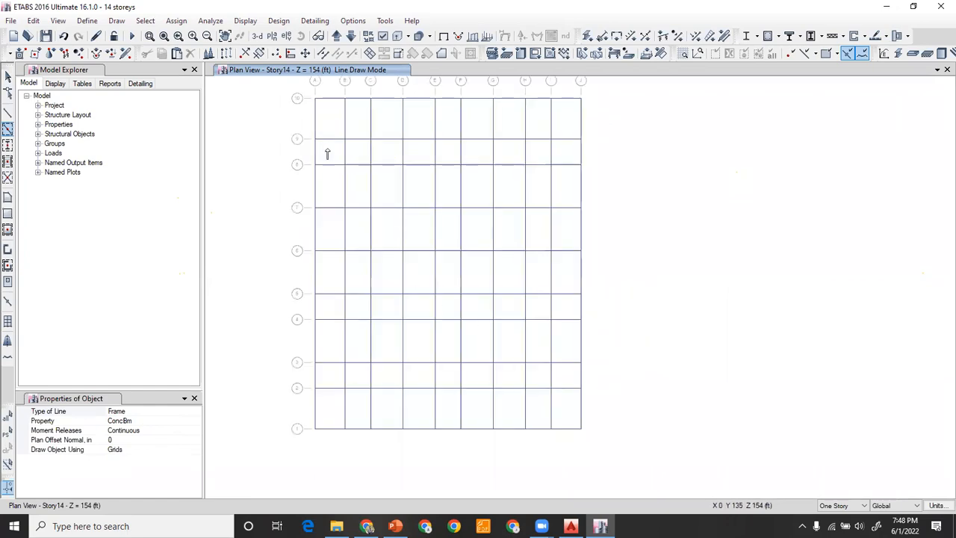
# Delete all the beams drawn on the Story14 plan grid
pyautogui.click(8, 76)
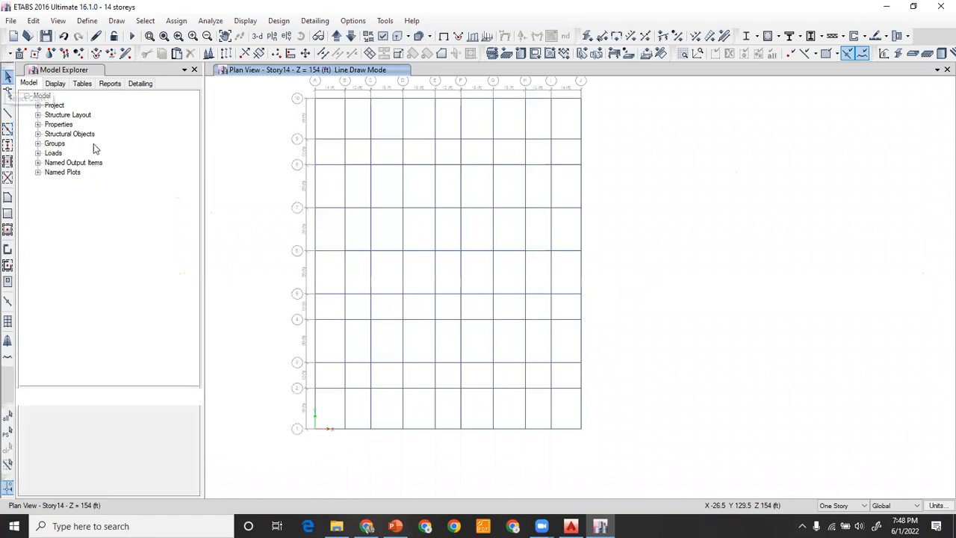
pyautogui.moveTo(317, 134); pyautogui.dragTo(351, 194, button='middle')
pyautogui.moveTo(294, 111); pyautogui.dragTo(566, 439)
pyautogui.press('Delete')
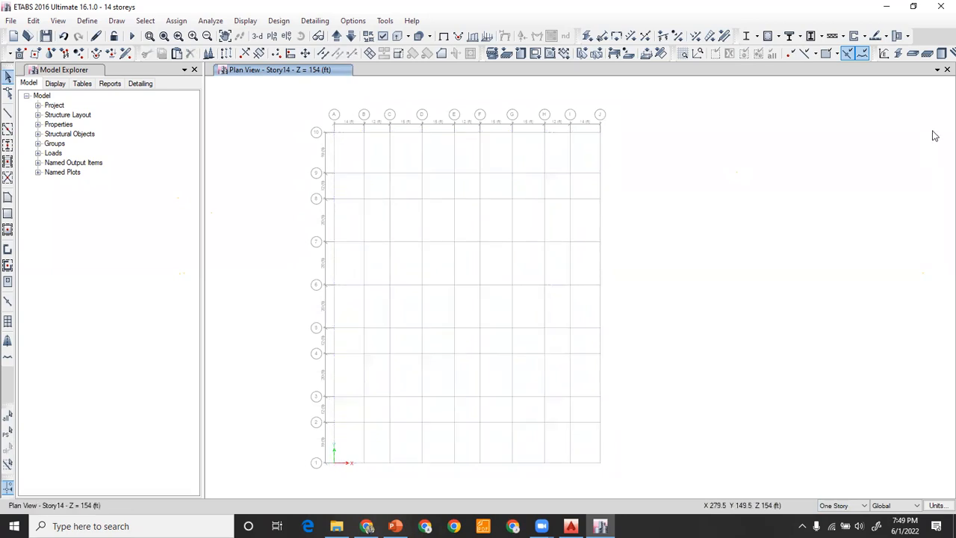
# Add a 3-D view window beside the plan and set the drawing scope to All Stories
pyautogui.click(937, 69)
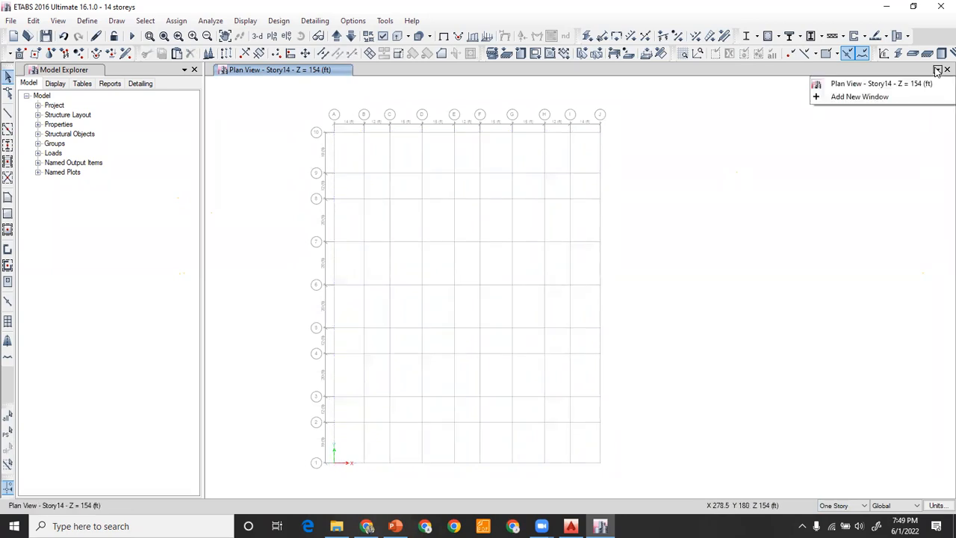
pyautogui.click(887, 97)
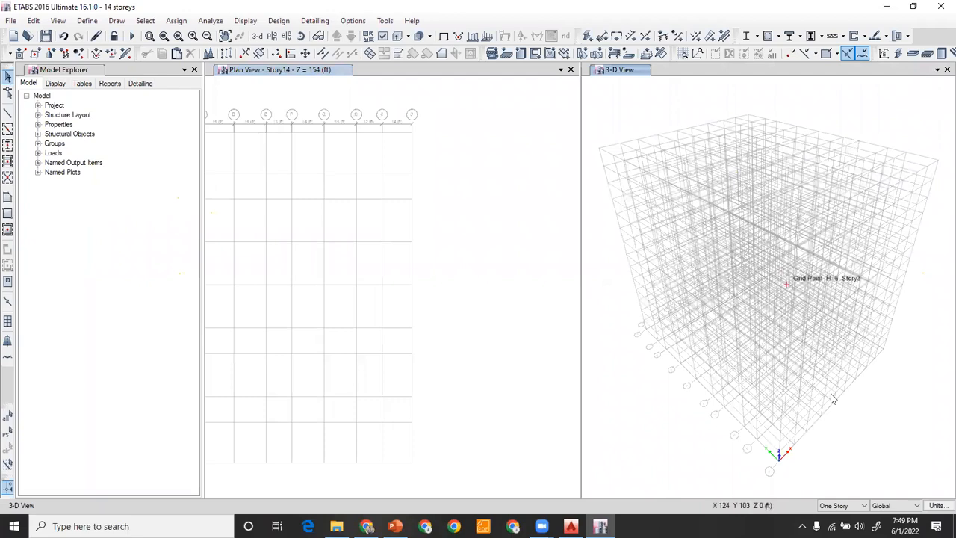
pyautogui.click(844, 505)
pyautogui.click(838, 523)
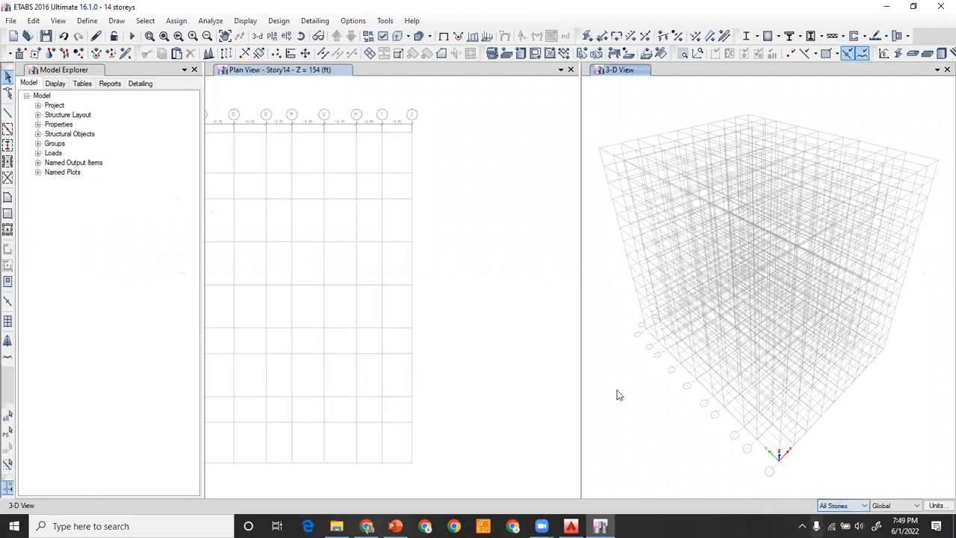
# Quick-draw ConcBm beams on all grid lines for all stories with a window around the whole plan grid
pyautogui.click(8, 129)
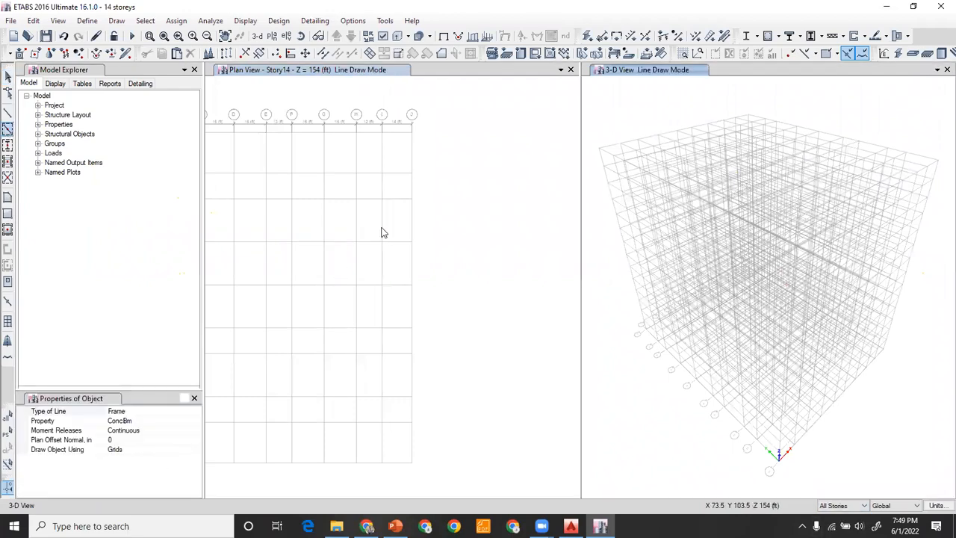
pyautogui.moveTo(476, 221); pyautogui.dragTo(432, 212, button='middle')
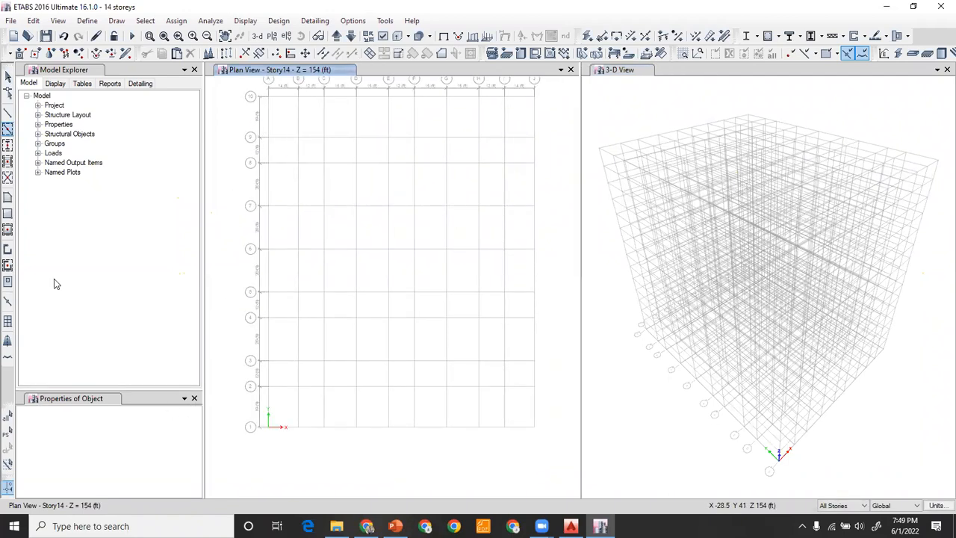
pyautogui.moveTo(245, 91); pyautogui.dragTo(490, 445)
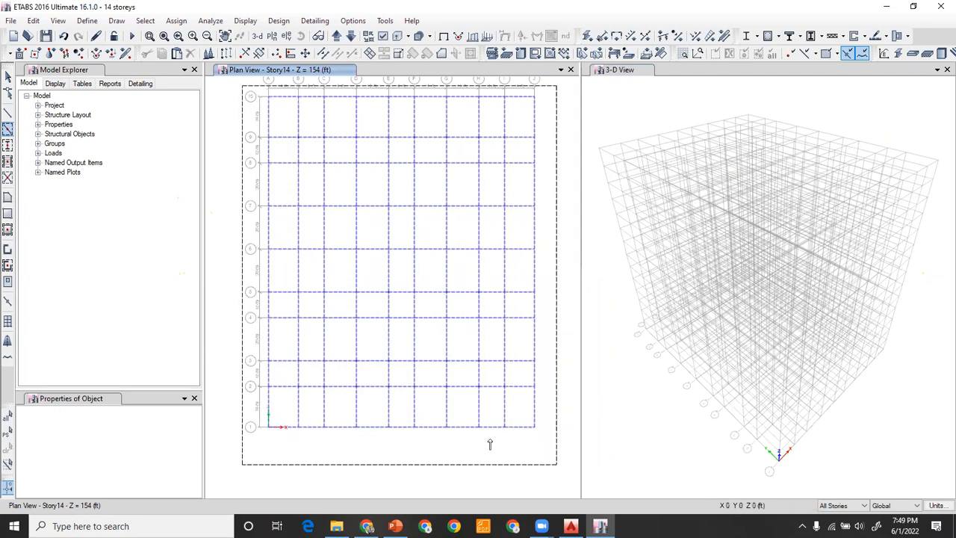
pyautogui.moveTo(550, 443); pyautogui.dragTo(550, 442)
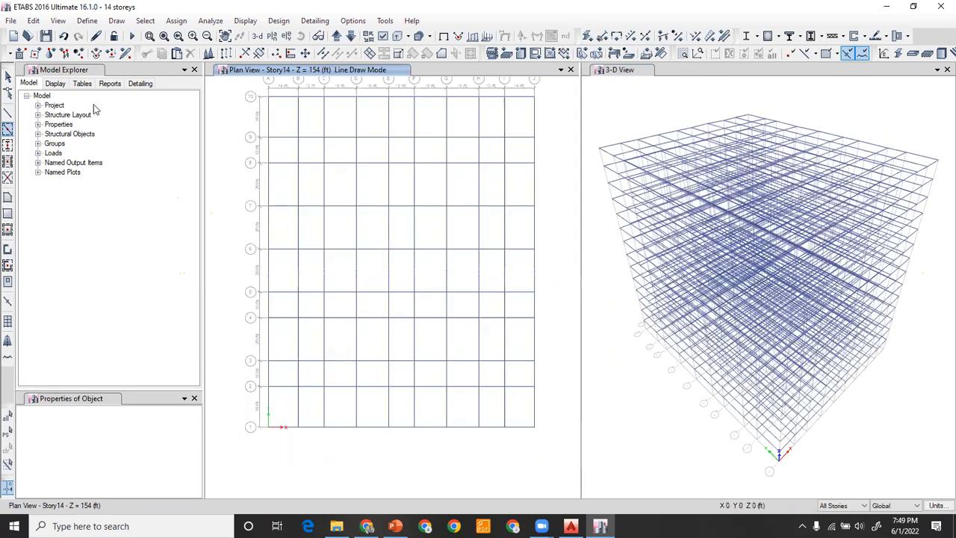
pyautogui.click(8, 75)
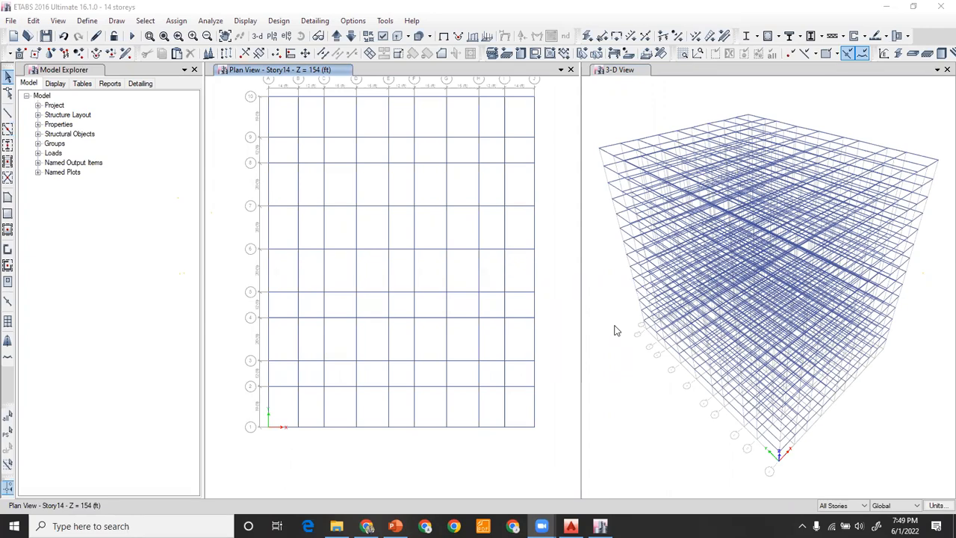
# Start Quick Draw Columns with the section property set to ConcCol
pyautogui.moveTo(426, 231)
pyautogui.mouseDown(button='middle')
pyautogui.moveTo(420, 258)
pyautogui.moveTo(416, 228)
pyautogui.mouseUp(button='middle')
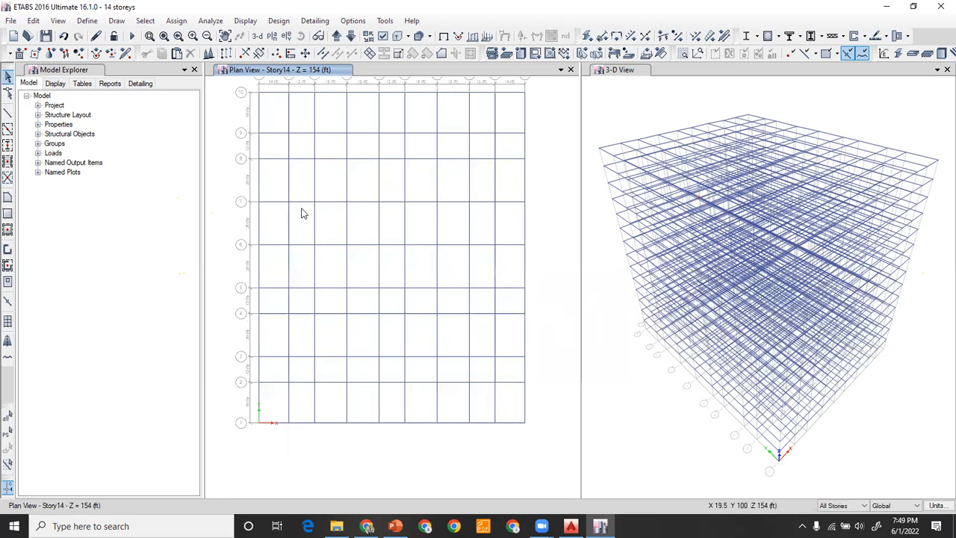
pyautogui.moveTo(309, 211); pyautogui.dragTo(311, 234, button='middle')
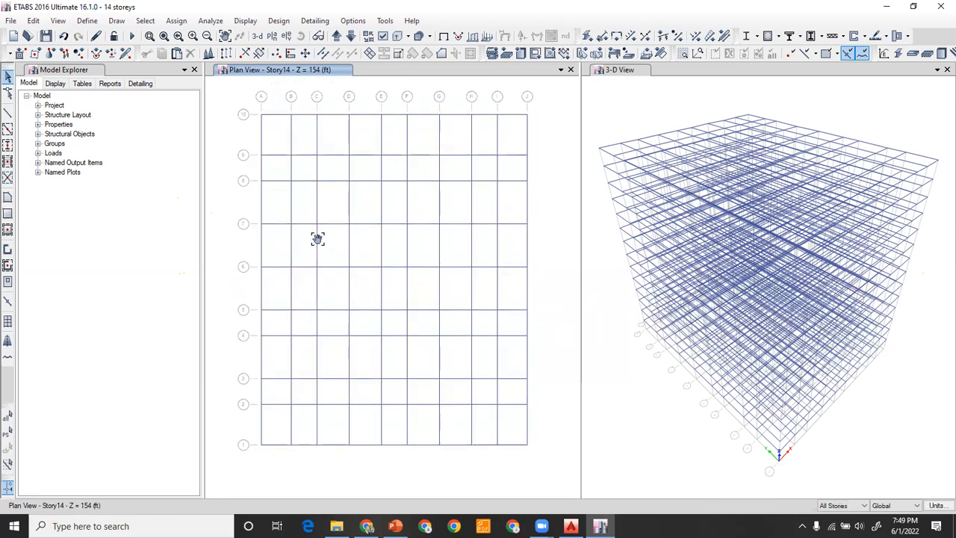
pyautogui.click(9, 148)
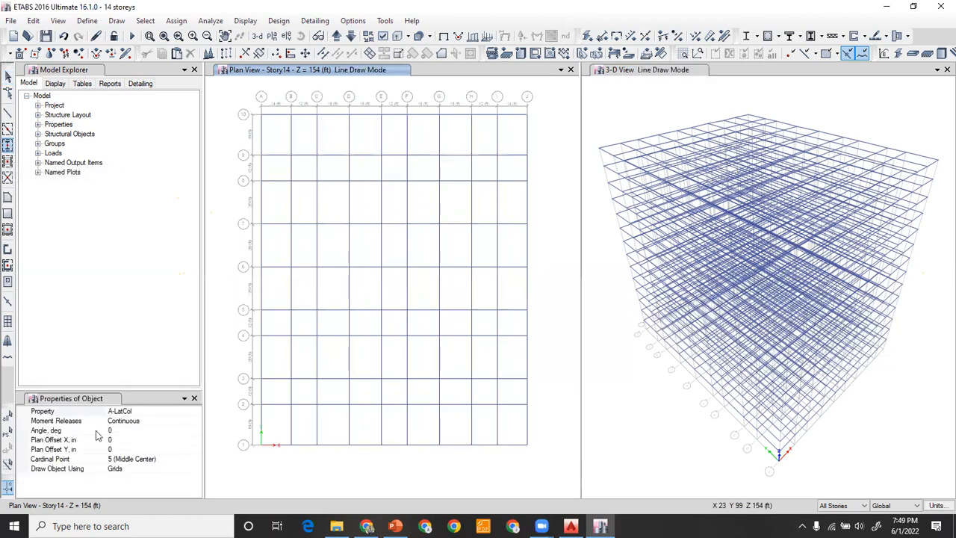
pyautogui.click(141, 411)
pyautogui.click(196, 412)
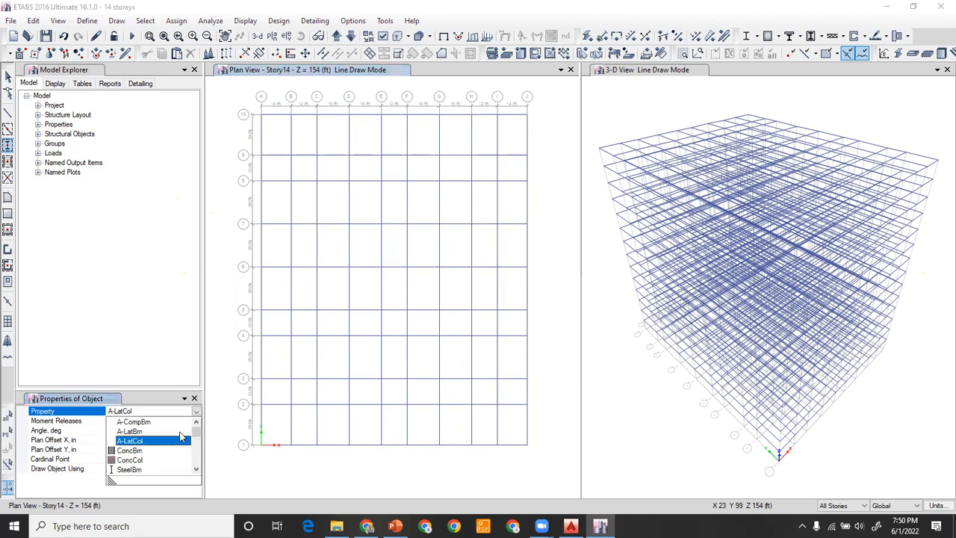
pyautogui.scroll(-1, 154, 452)
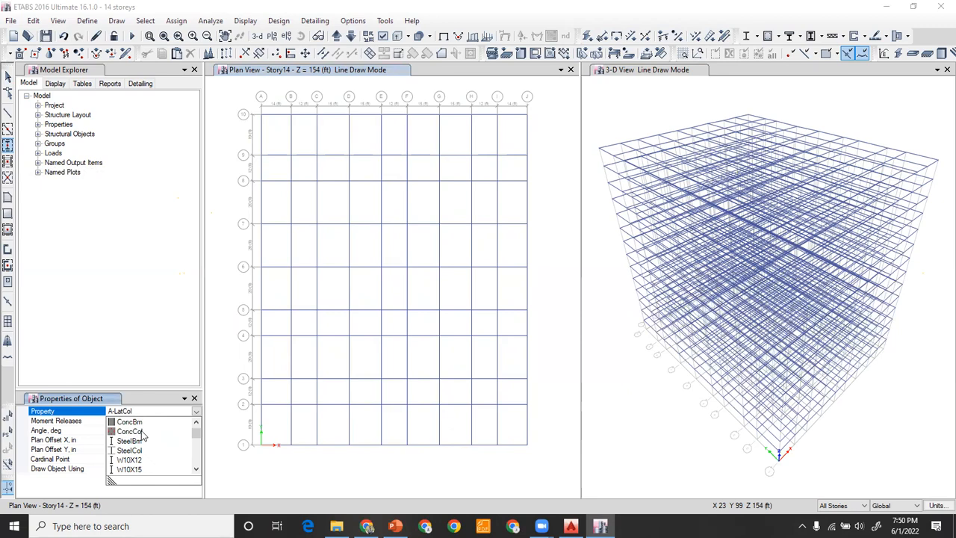
pyautogui.click(142, 432)
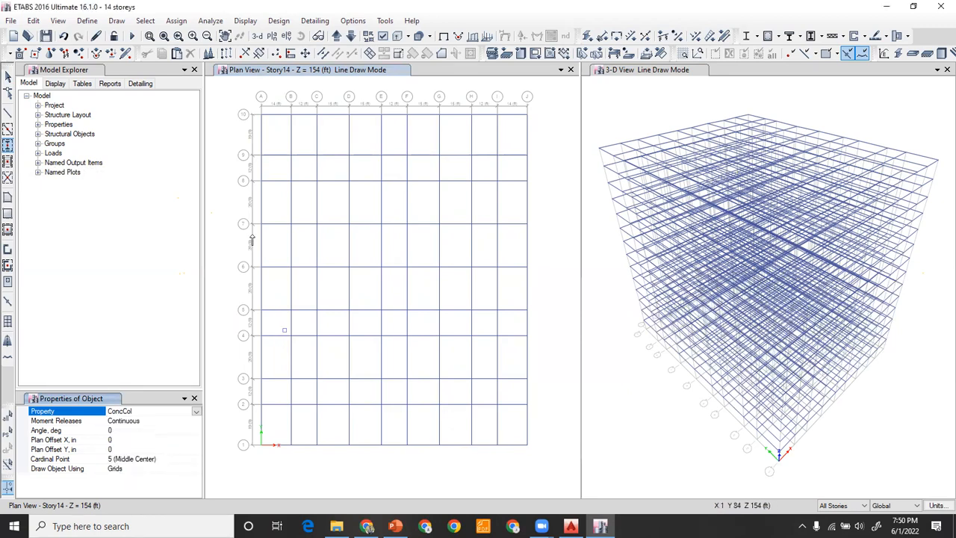
# Quick-draw ConcCol columns at grid points B-9 and B-8, and undo them
pyautogui.scroll(3, 288, 131)
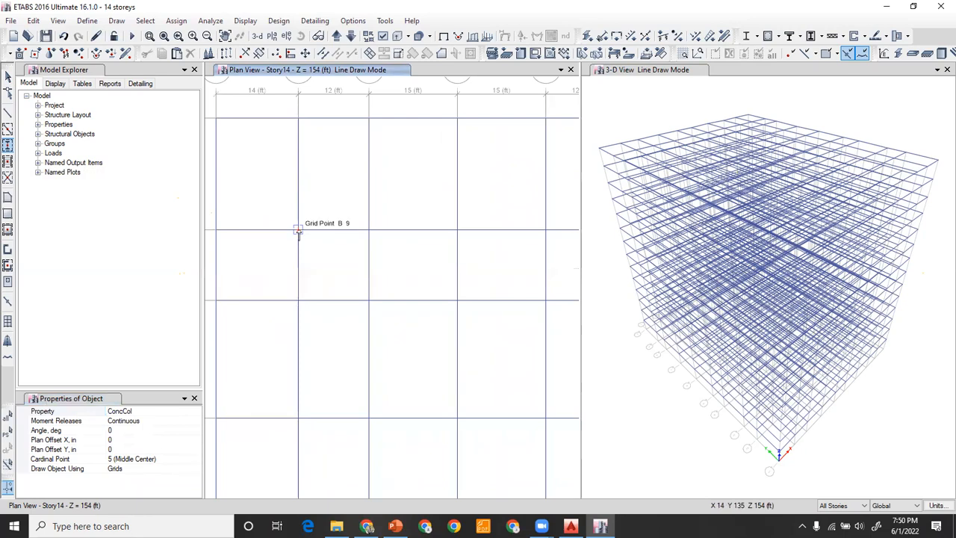
pyautogui.click(297, 230)
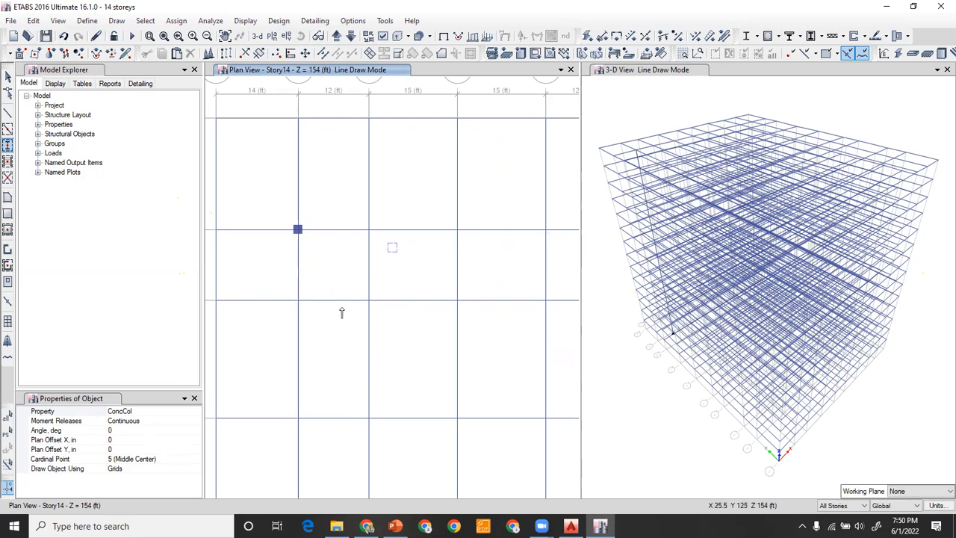
pyautogui.click(297, 301)
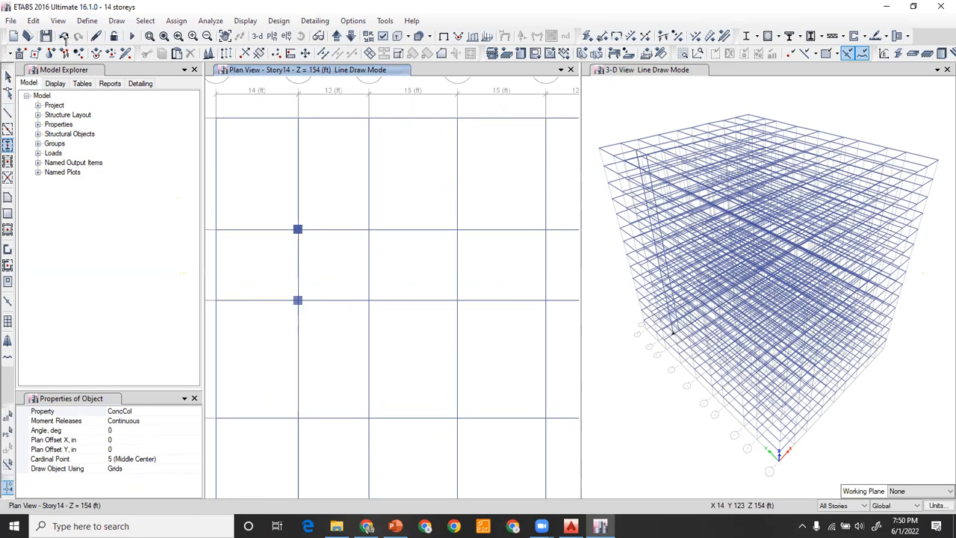
pyautogui.press('Escape')
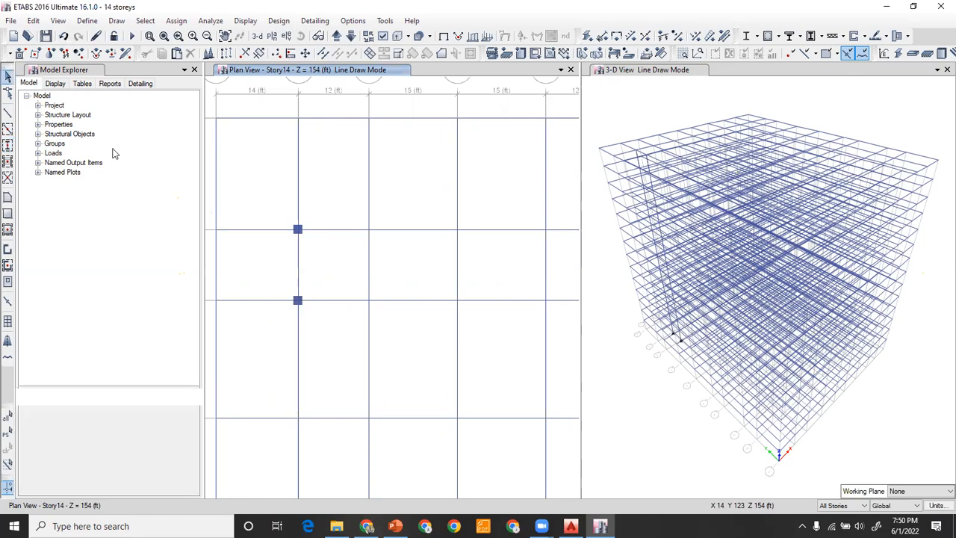
pyautogui.hotkey('ctrl', 'z')
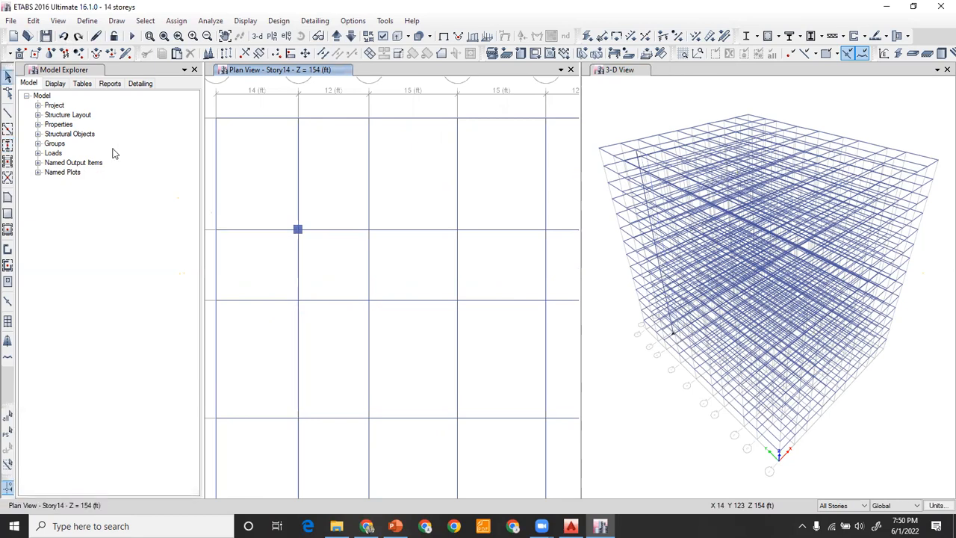
# Quick-draw ConcCol columns at all grid intersections for all stories with a window around the whole plan grid
pyautogui.scroll(-3, 362, 243)
pyautogui.moveTo(363, 250); pyautogui.dragTo(284, 169, button='middle')
pyautogui.click(8, 145)
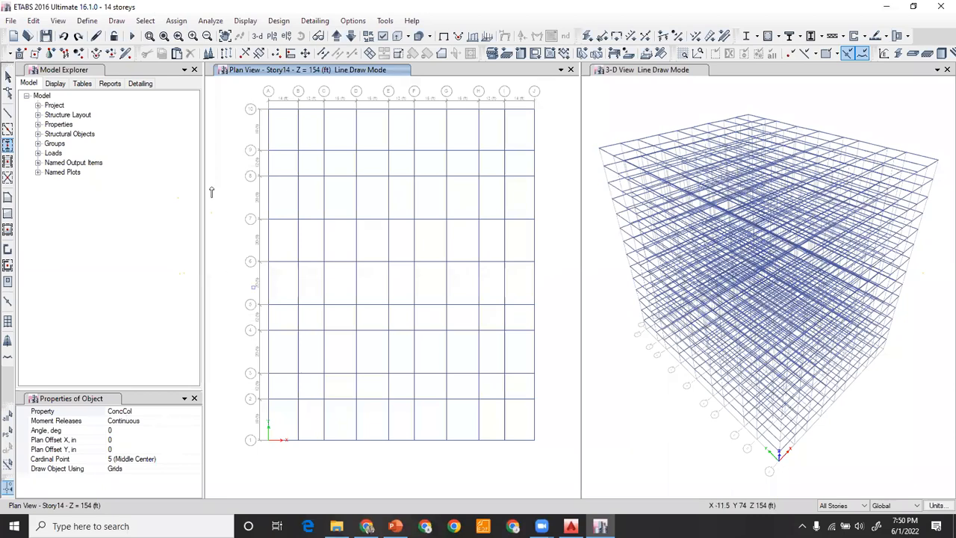
pyautogui.moveTo(233, 96); pyautogui.dragTo(333, 258)
pyautogui.moveTo(367, 314); pyautogui.dragTo(503, 448)
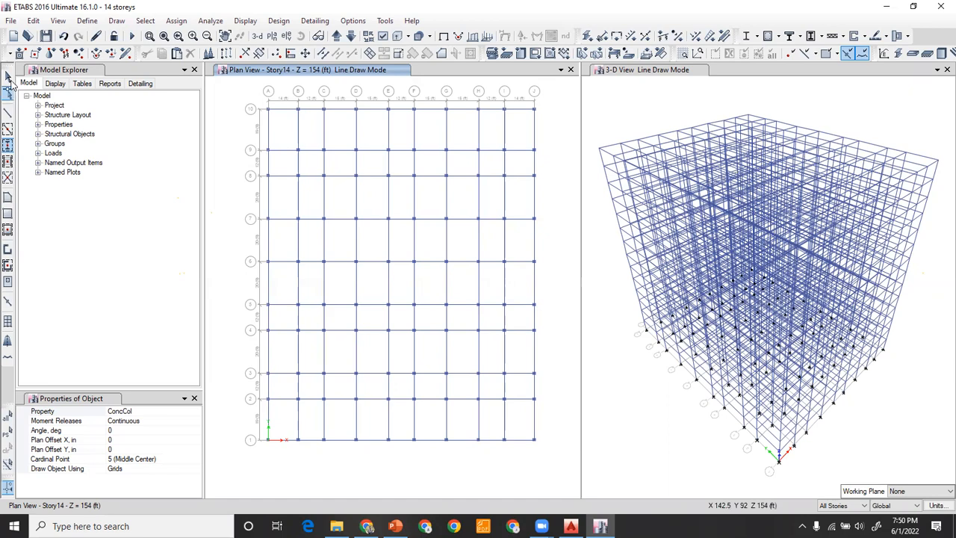
pyautogui.click(8, 77)
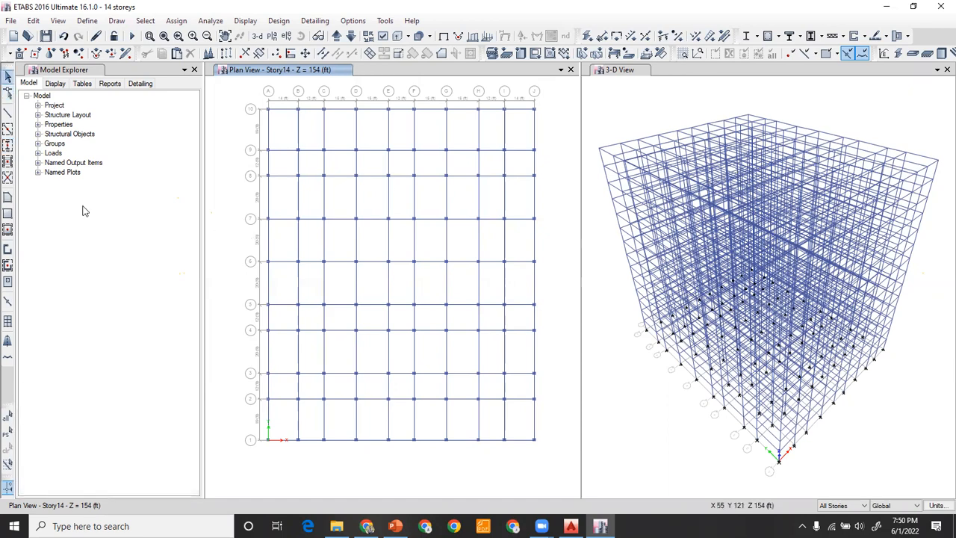
# Quick-draw Slab1 floors in all grid bays for all stories with a window around the plan, and undo them
pyautogui.click(7, 231)
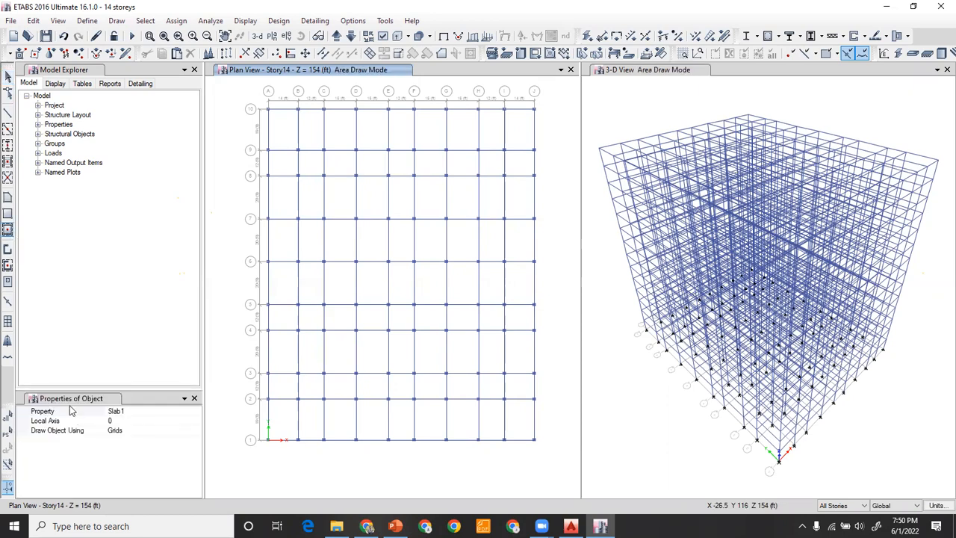
pyautogui.click(150, 411)
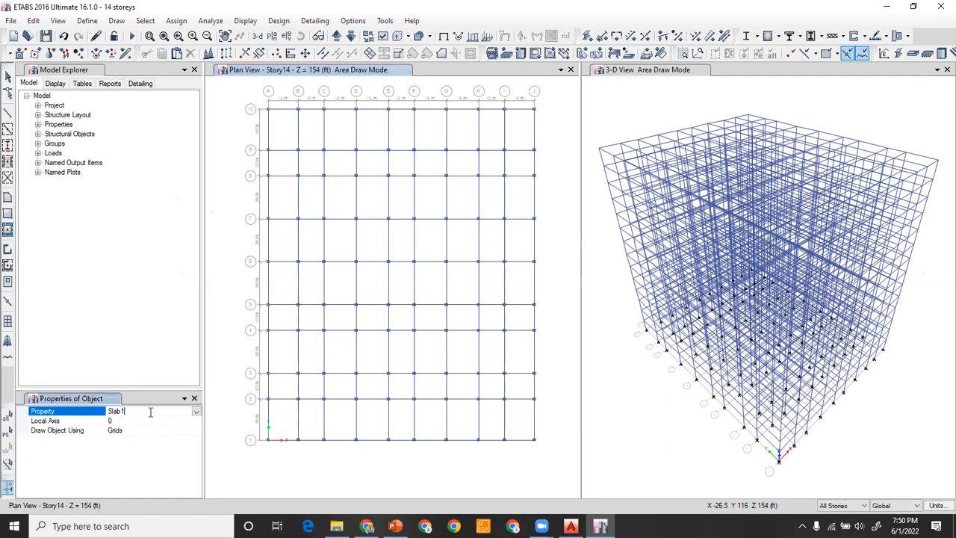
pyautogui.click(195, 411)
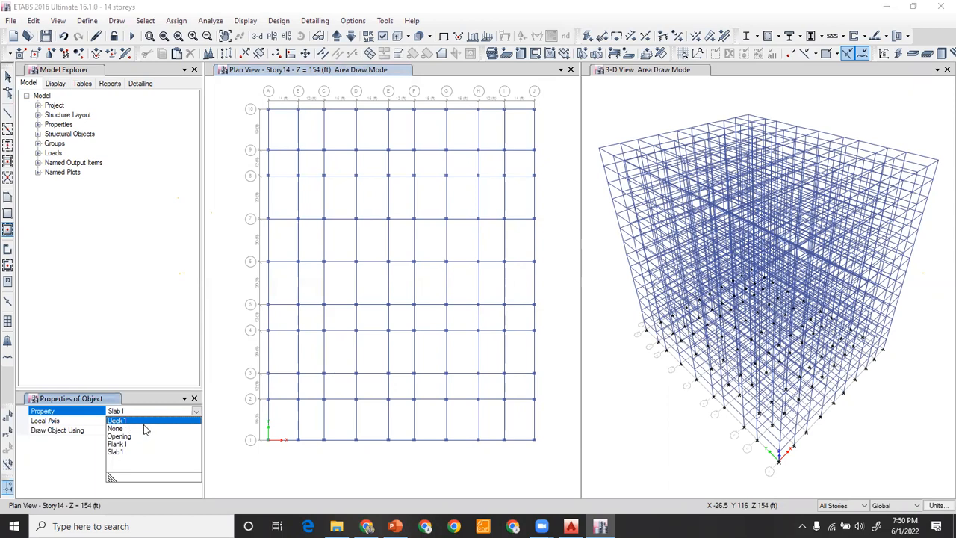
pyautogui.click(116, 451)
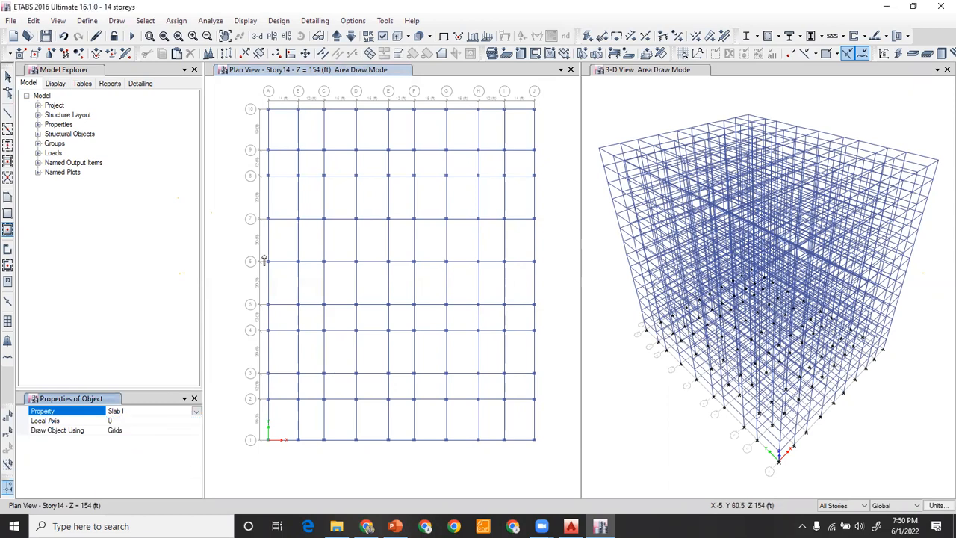
pyautogui.press('Escape')
pyautogui.moveTo(225, 105)
pyautogui.mouseDown()
pyautogui.moveTo(277, 207)
pyautogui.moveTo(503, 447)
pyautogui.mouseUp()
pyautogui.moveTo(463, 416); pyautogui.dragTo(550, 472)
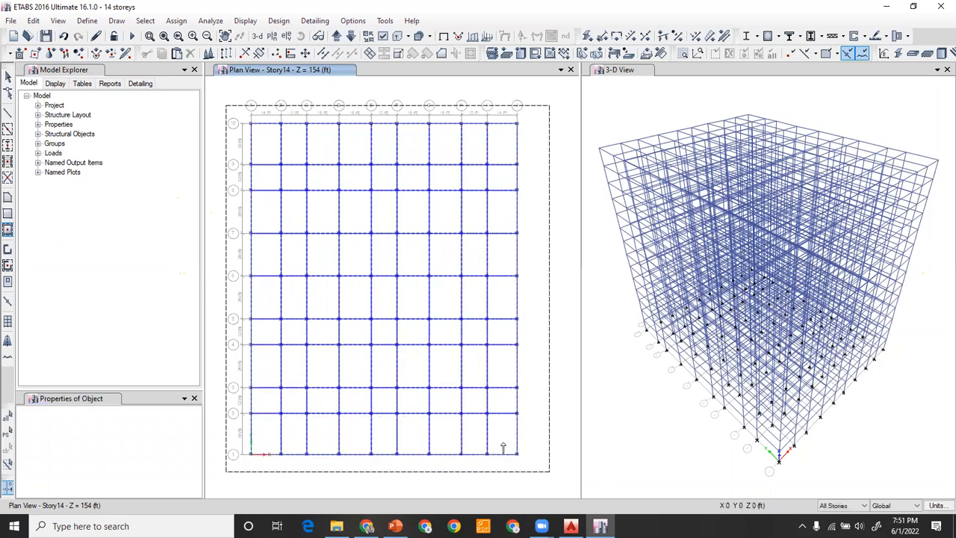
pyautogui.moveTo(503, 447); pyautogui.dragTo(503, 446)
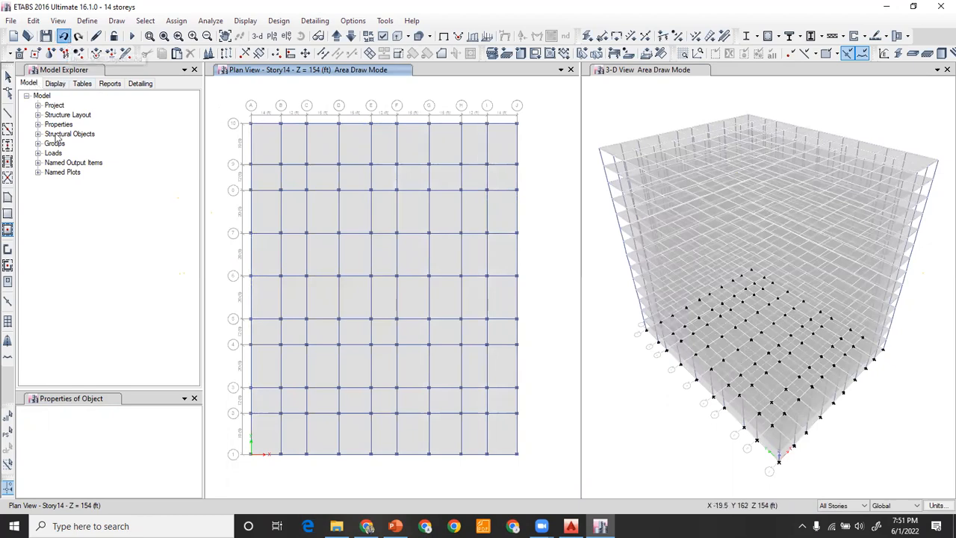
pyautogui.click(64, 36)
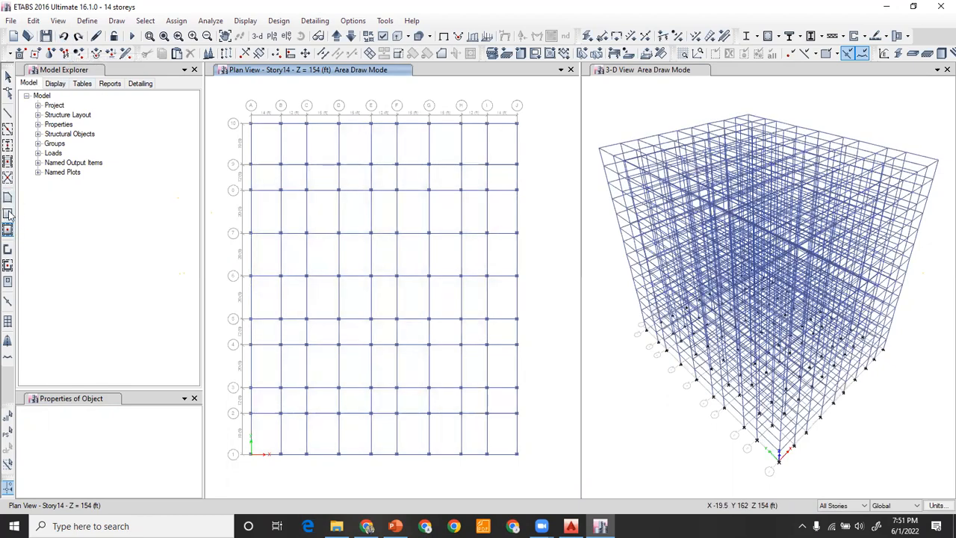
# Draw a rectangular Slab1 floor about 20 ft by 20 ft outside the grid, diagonally beyond corner A-10
pyautogui.click(8, 215)
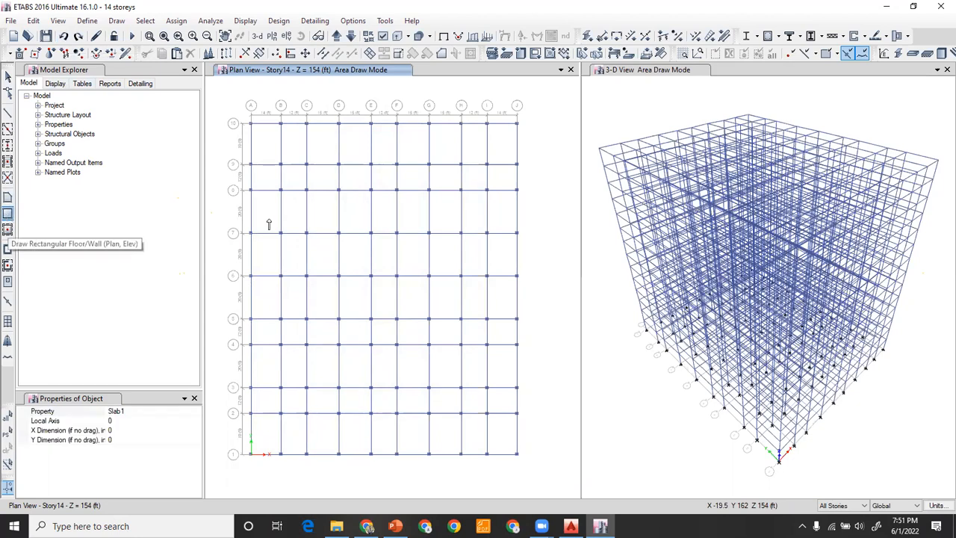
pyautogui.scroll(5, 280, 175)
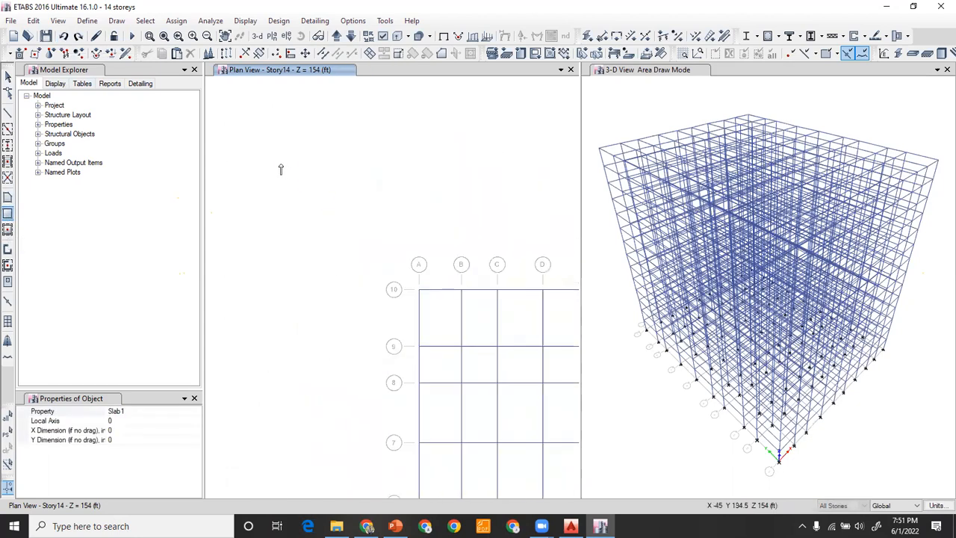
pyautogui.click(251, 135)
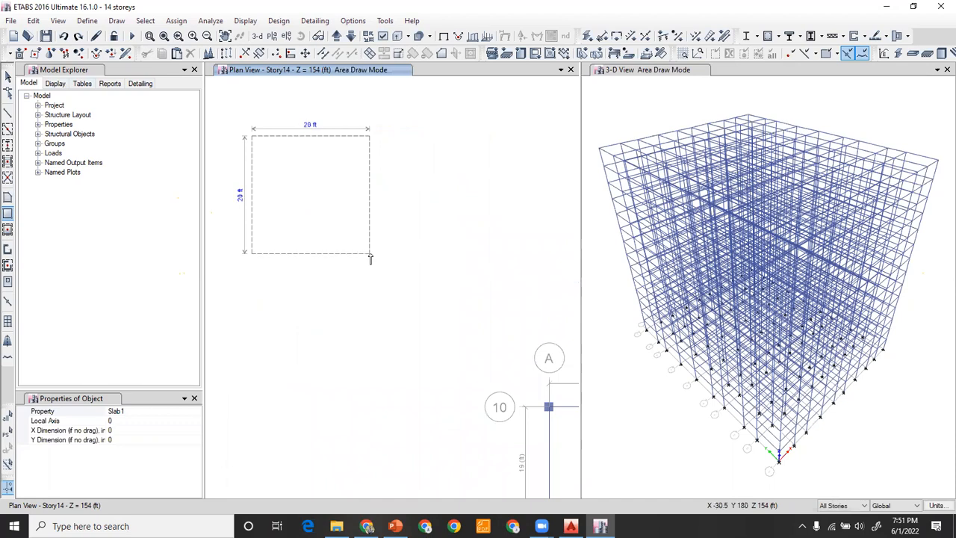
pyautogui.click(369, 253)
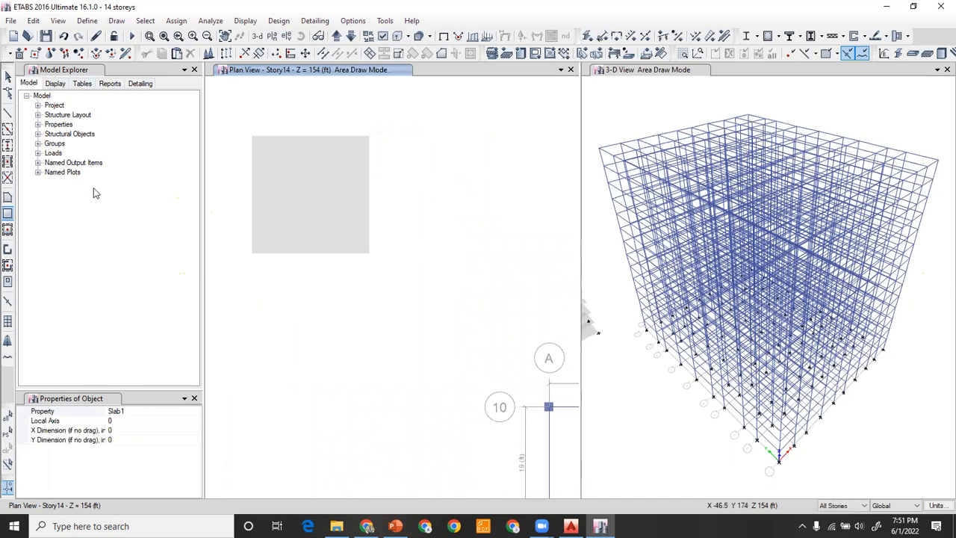
# Draw an irregular polygonal Slab1 floor outside the grid, just below the rectangular slab in plan
pyautogui.click(8, 201)
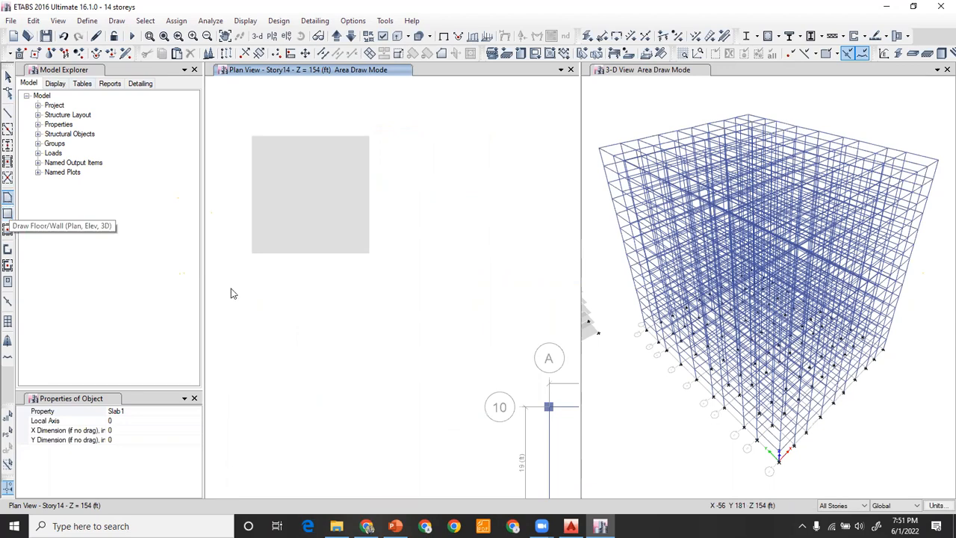
pyautogui.click(267, 309)
pyautogui.click(323, 288)
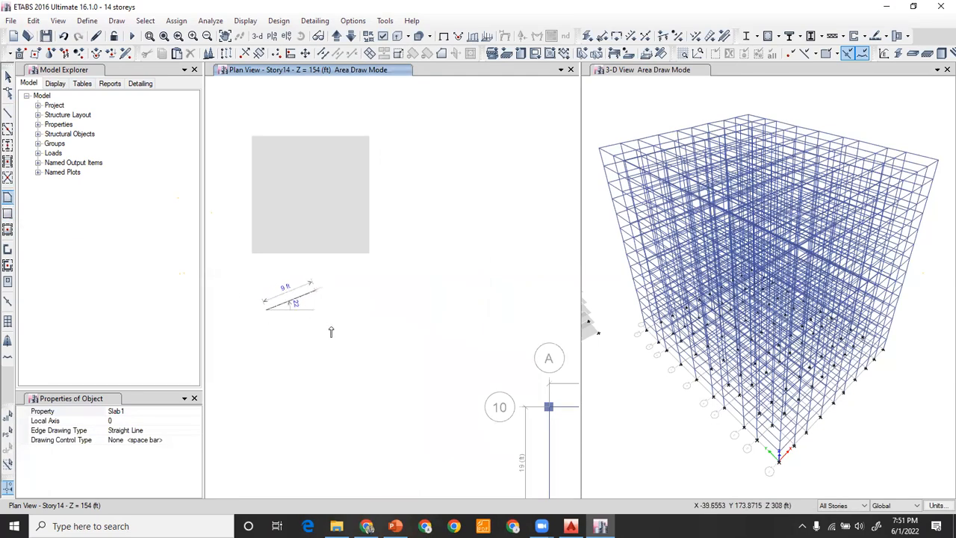
pyautogui.click(331, 330)
pyautogui.click(315, 364)
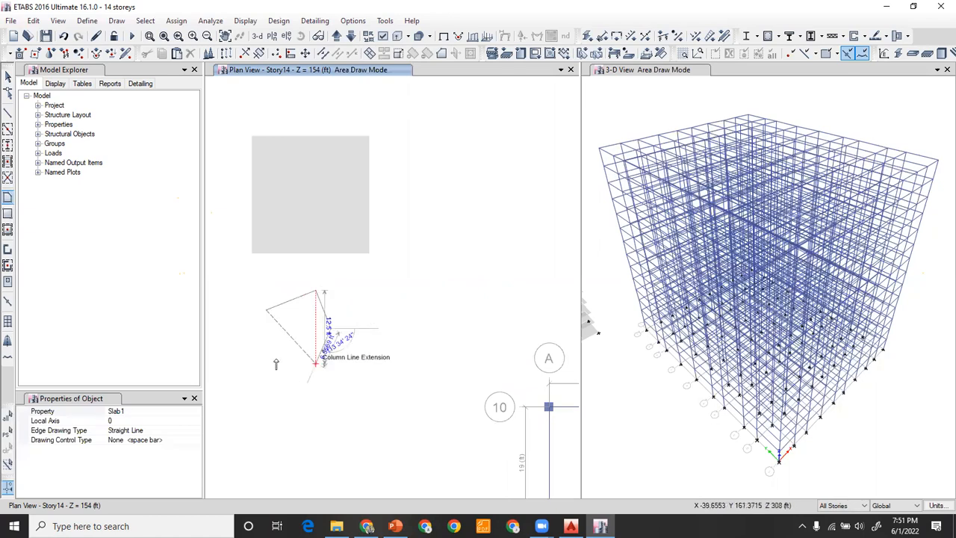
pyautogui.click(242, 345)
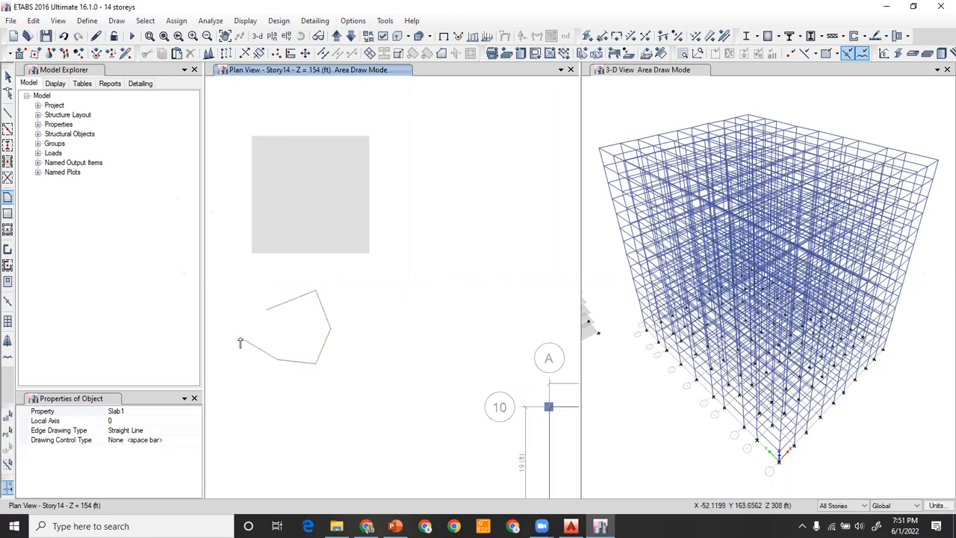
pyautogui.doubleClick(240, 342)
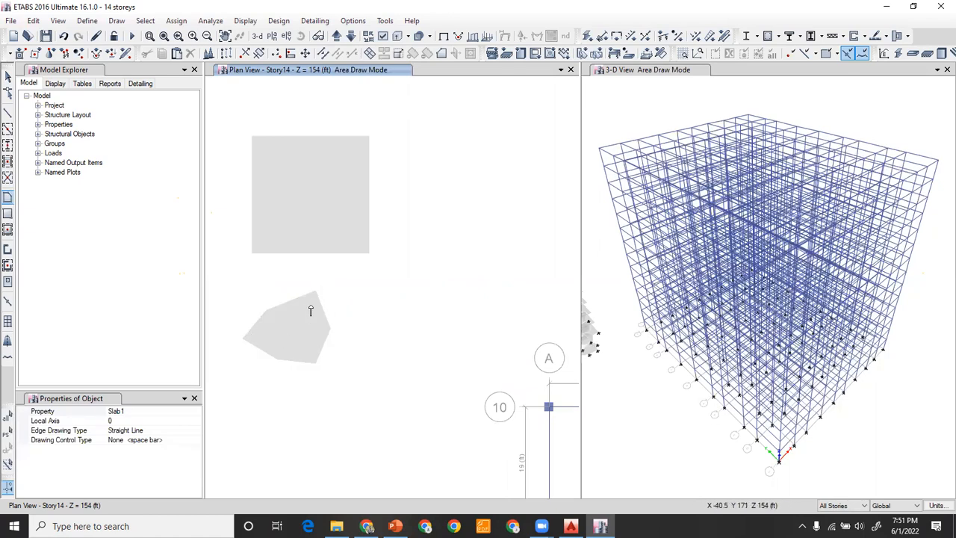
# Delete the rectangular and the irregular trial slabs outside the grid
pyautogui.click(7, 76)
pyautogui.moveTo(409, 139); pyautogui.dragTo(266, 378)
pyautogui.press('Delete')
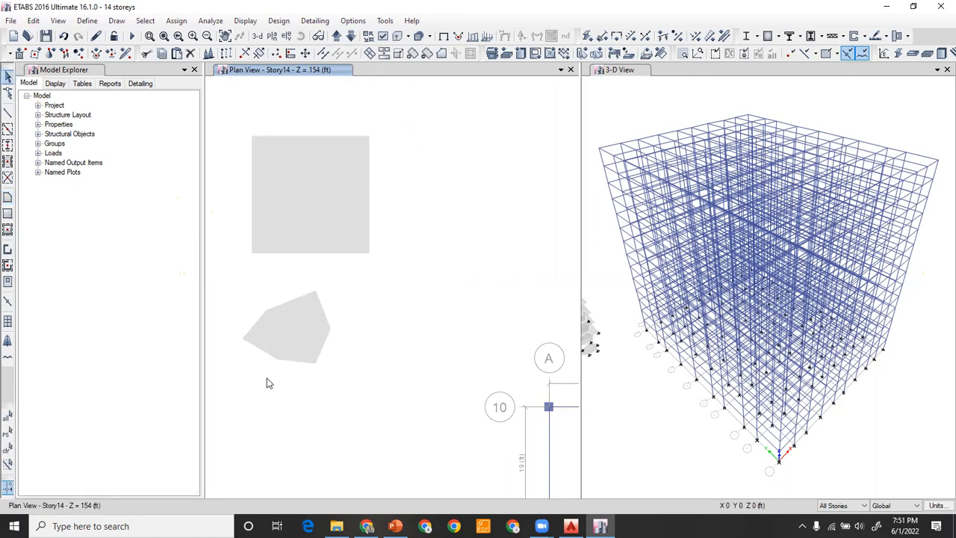
# Quick-draw Slab1 floors in all grid bays for all stories over the whole plan, and close the 3-D view
pyautogui.scroll(-4, 334, 233)
pyautogui.moveTo(450, 374); pyautogui.dragTo(318, 207, button='middle')
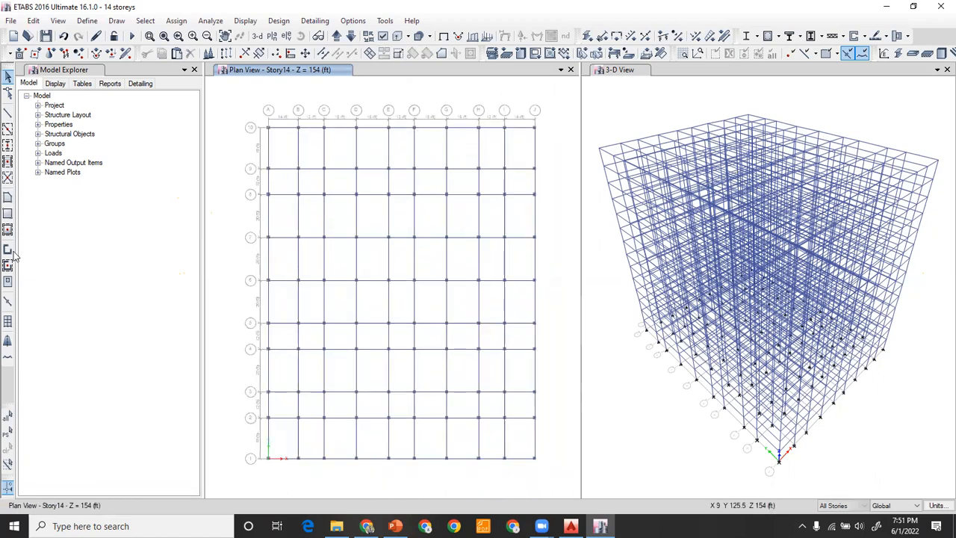
pyautogui.click(7, 229)
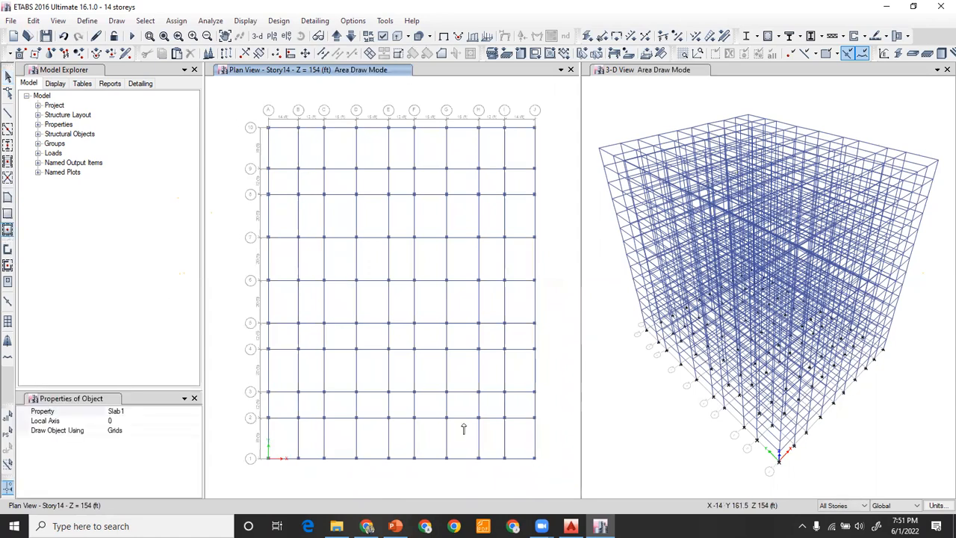
pyautogui.hotkey('ctrl', 'a')
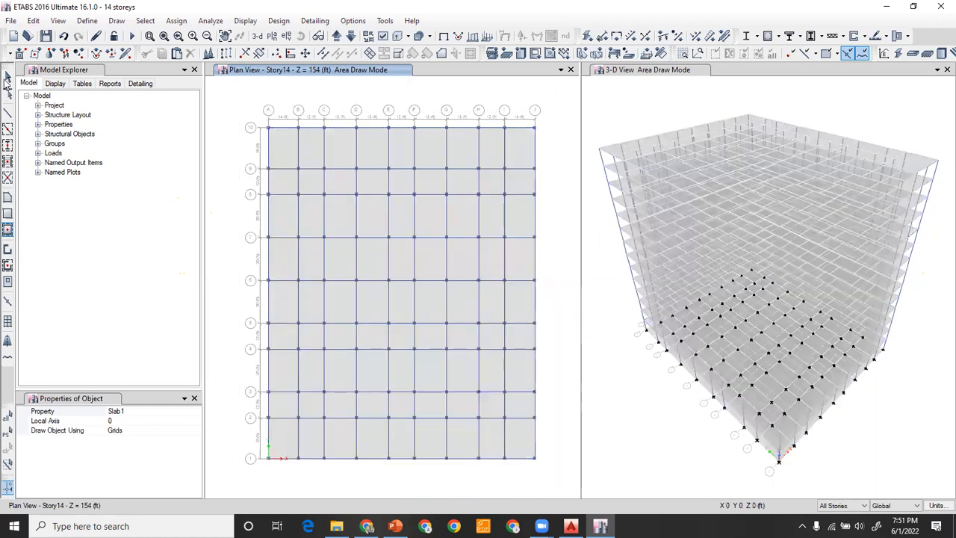
pyautogui.press('Escape')
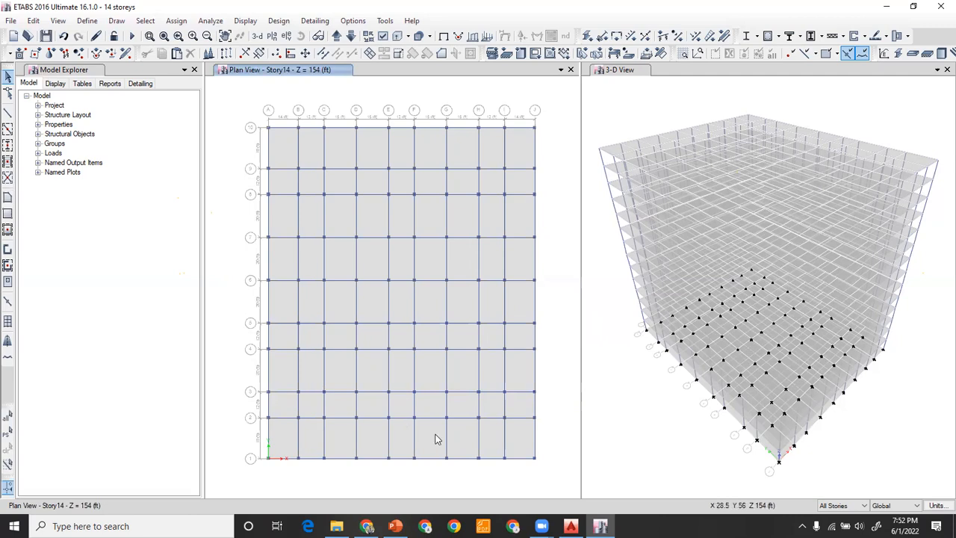
pyautogui.click(943, 71)
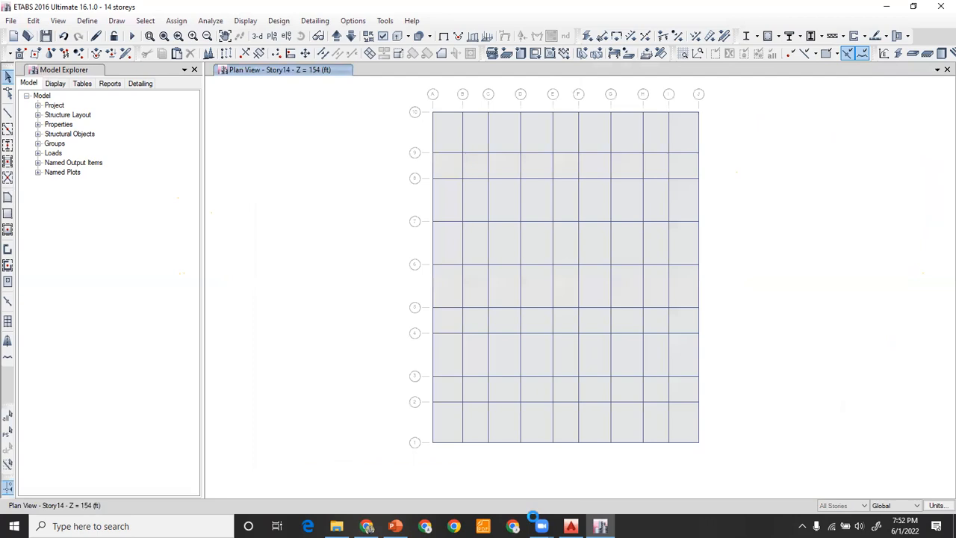
# Switch to AutoCAD and examine the columns around the lift between grids H and J, lines 01 and 02, on the Basement 2 plan
pyautogui.click(571, 525)
pyautogui.scroll(-5, 523, 381)
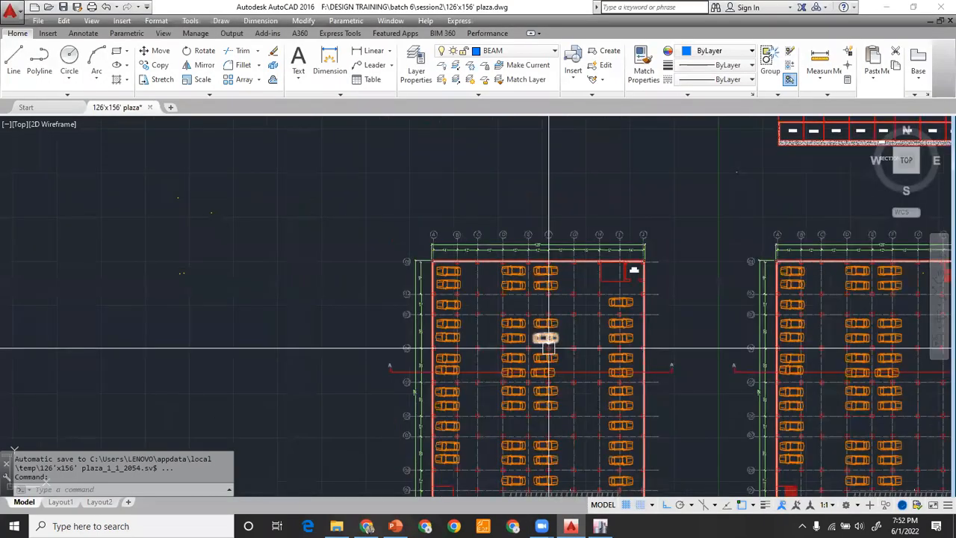
pyautogui.scroll(4, 591, 300)
pyautogui.moveTo(631, 303)
pyautogui.mouseDown(button='middle')
pyautogui.moveTo(486, 306)
pyautogui.moveTo(571, 310)
pyautogui.mouseUp(button='middle')
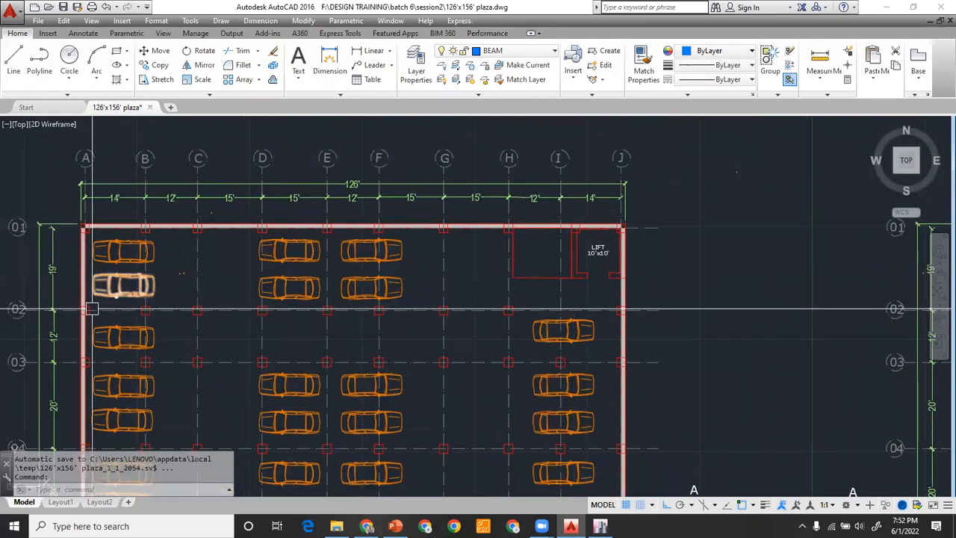
pyautogui.moveTo(573, 258); pyautogui.dragTo(592, 298, button='middle')
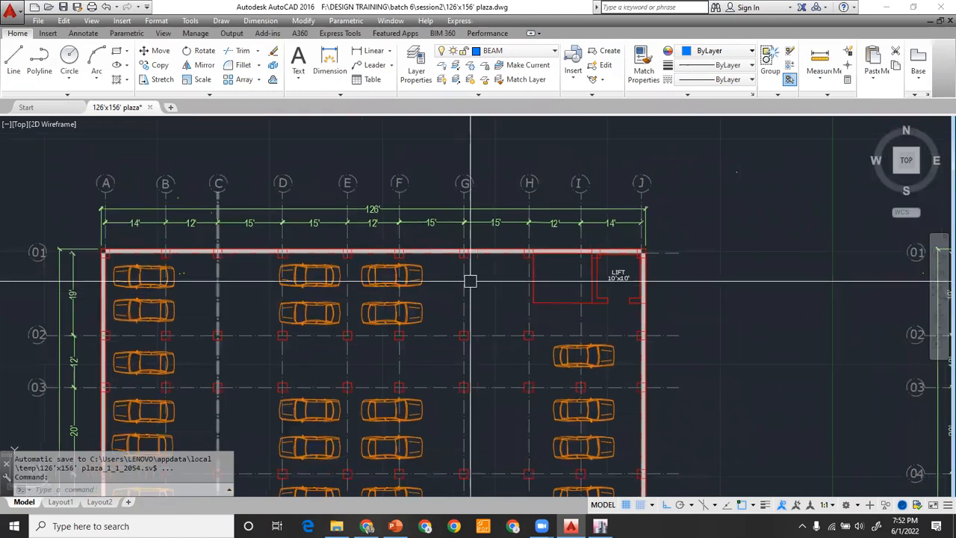
pyautogui.scroll(4, 593, 218)
pyautogui.scroll(-4, 593, 217)
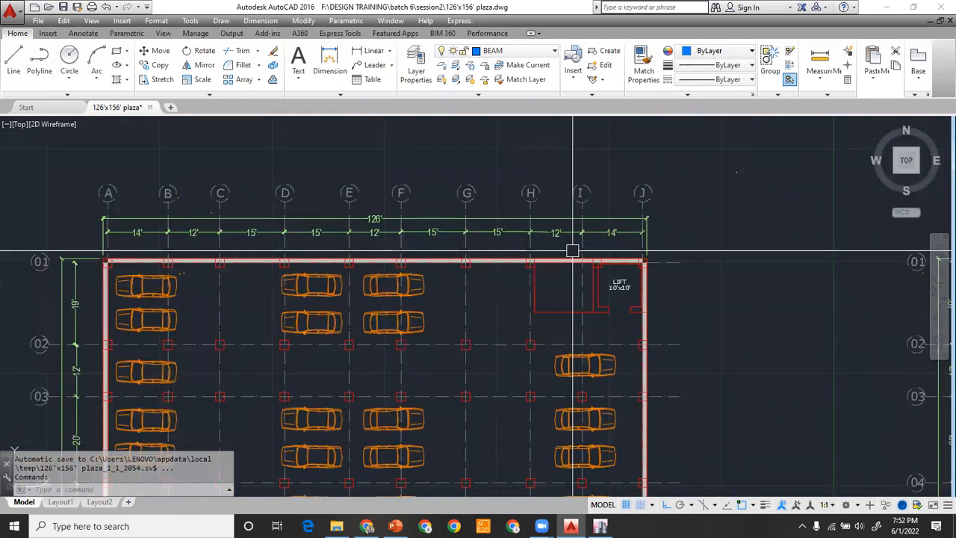
pyautogui.moveTo(503, 225); pyautogui.dragTo(576, 217, button='middle')
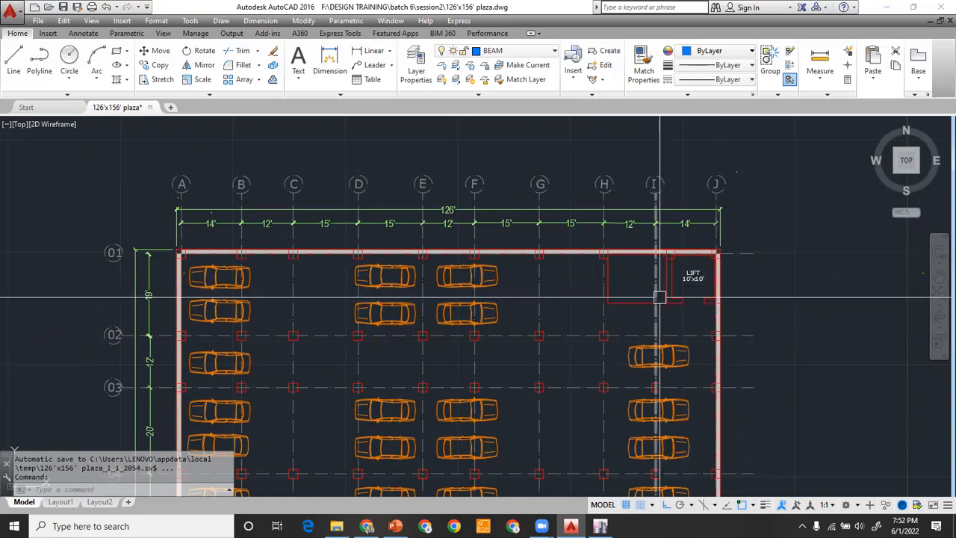
# Examine the remaining column rows, the ramp and the lift area beside grid A at lines 09 and 10 on the Basement 2 plan
pyautogui.moveTo(595, 382); pyautogui.dragTo(602, 246, button='middle')
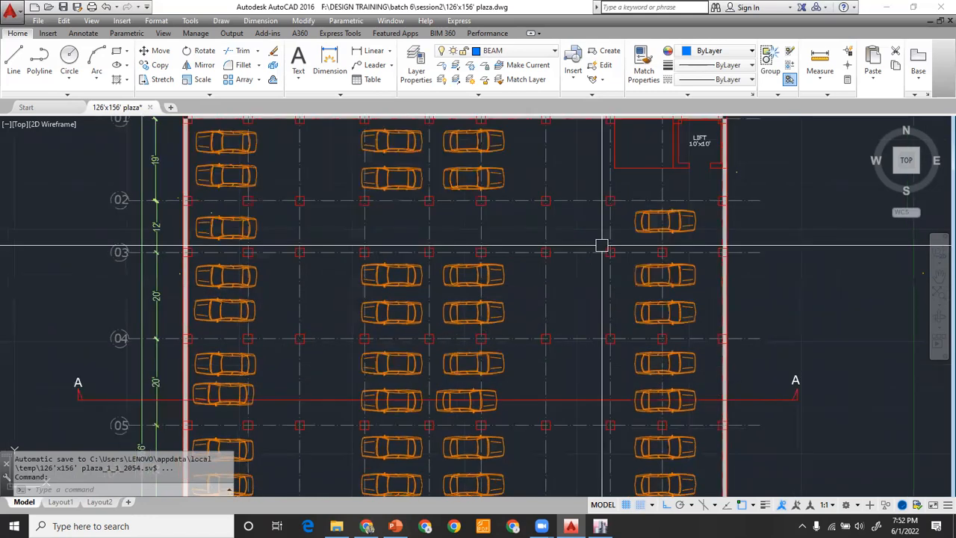
pyautogui.scroll(-2, 601, 246)
pyautogui.moveTo(581, 323); pyautogui.dragTo(614, 193, button='middle')
pyautogui.moveTo(588, 333); pyautogui.dragTo(594, 280, button='middle')
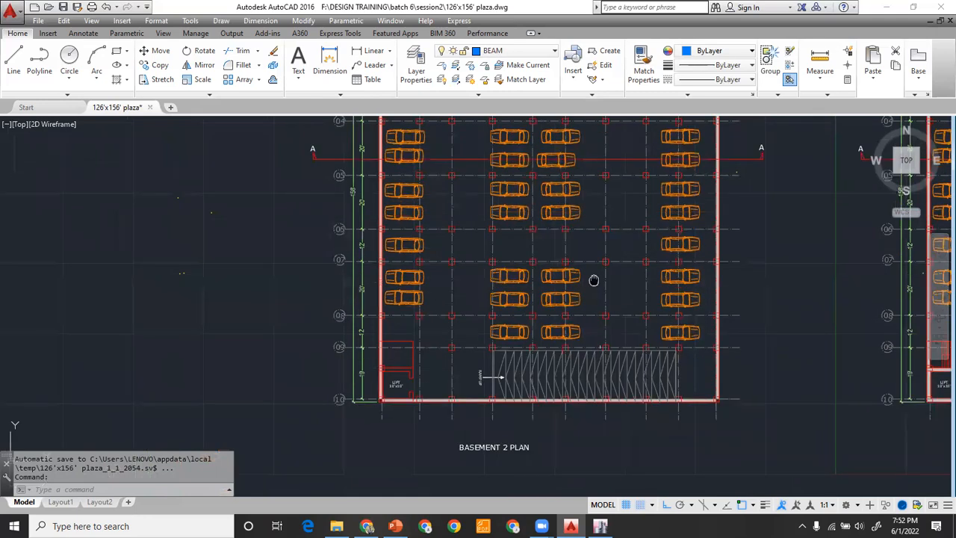
pyautogui.scroll(2, 402, 407)
pyautogui.moveTo(439, 327)
pyautogui.mouseDown(button='middle')
pyautogui.moveTo(451, 377)
pyautogui.moveTo(414, 404)
pyautogui.mouseUp(button='middle')
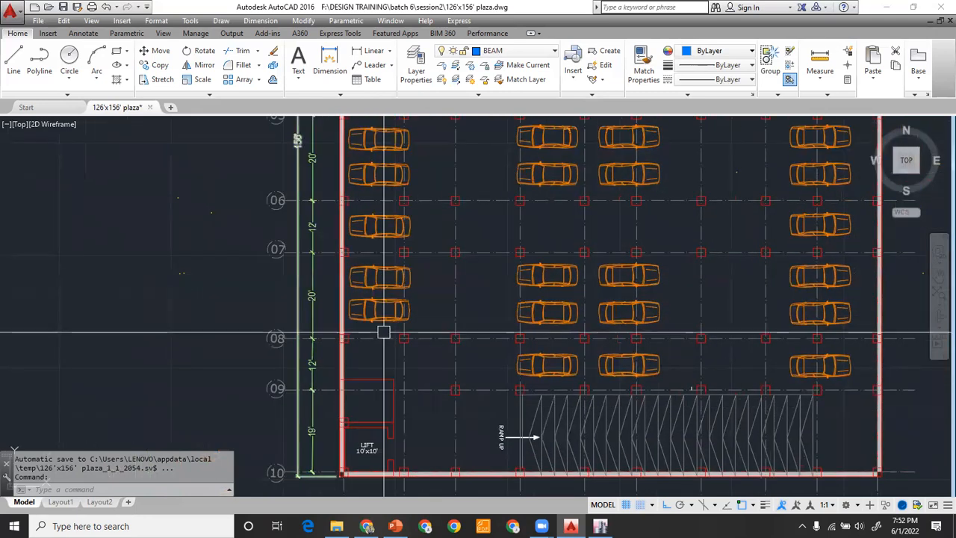
pyautogui.moveTo(383, 332); pyautogui.dragTo(368, 469, button='middle')
pyautogui.moveTo(366, 247); pyautogui.dragTo(362, 471, button='middle')
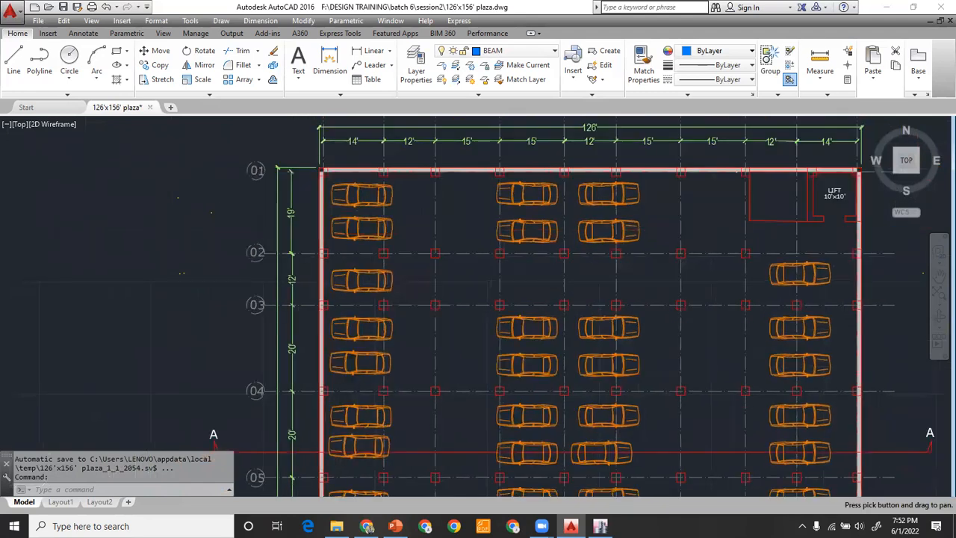
pyautogui.scroll(-2, 372, 298)
pyautogui.moveTo(393, 394); pyautogui.dragTo(406, 189, button='middle')
pyautogui.moveTo(407, 295); pyautogui.dragTo(406, 311, button='middle')
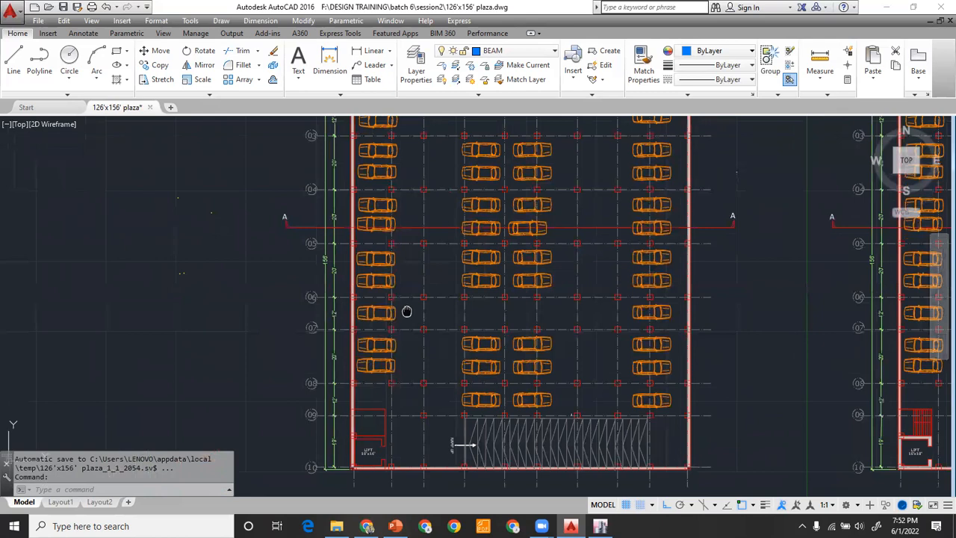
pyautogui.scroll(4, 419, 396)
pyautogui.scroll(-2, 421, 399)
pyautogui.moveTo(425, 389); pyautogui.dragTo(421, 336, button='middle')
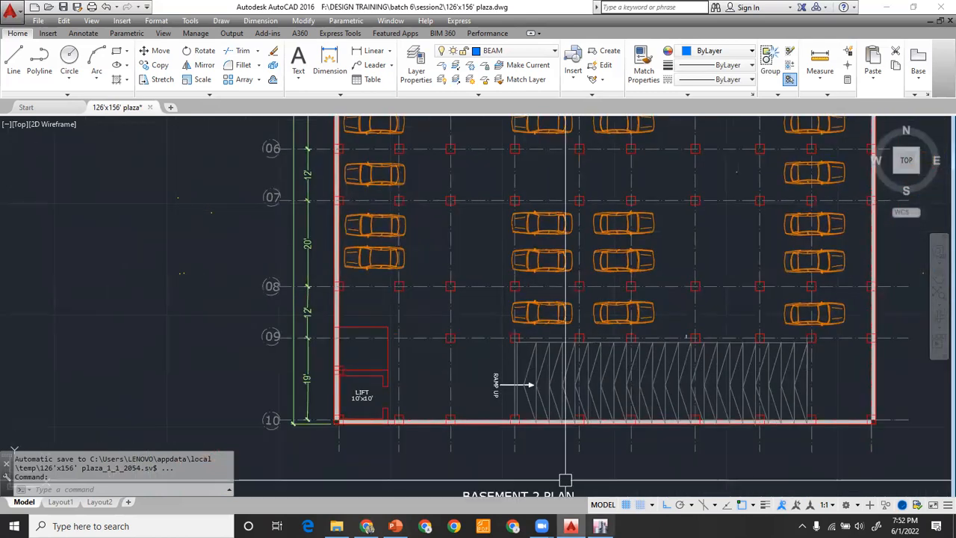
# Switch to ETABS and delete the columns at grid points I-10 and I-9 on all stories
pyautogui.hotkey('alt', 'Tab')
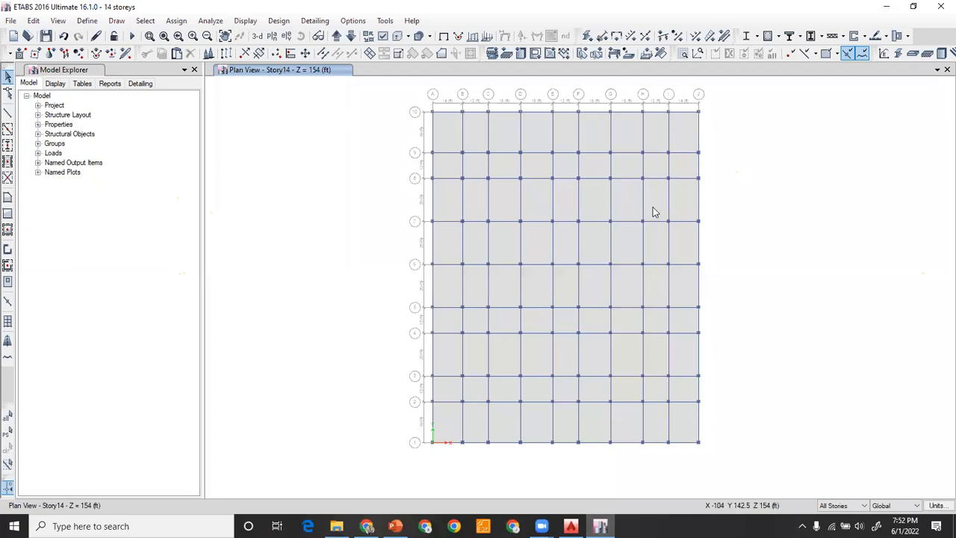
pyautogui.scroll(3, 669, 106)
pyautogui.moveTo(656, 108); pyautogui.dragTo(679, 144)
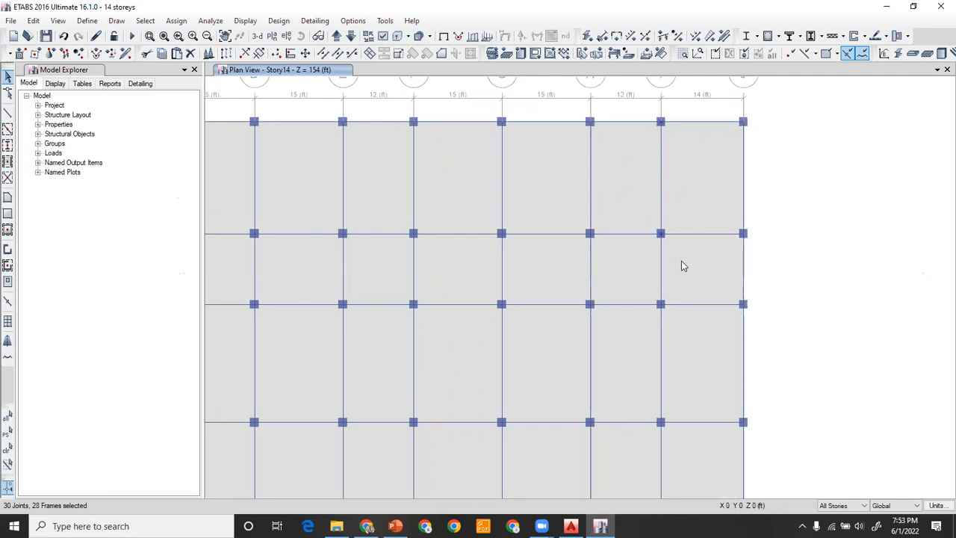
pyautogui.scroll(-2, 678, 181)
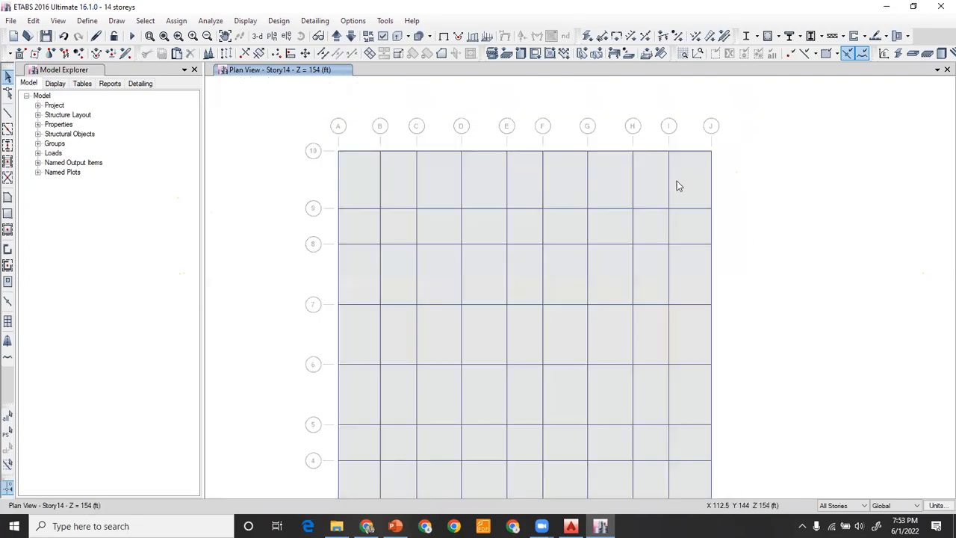
# Delete the columns at grid points A-2 and B-2 on all stories
pyautogui.scroll(5, 602, 296)
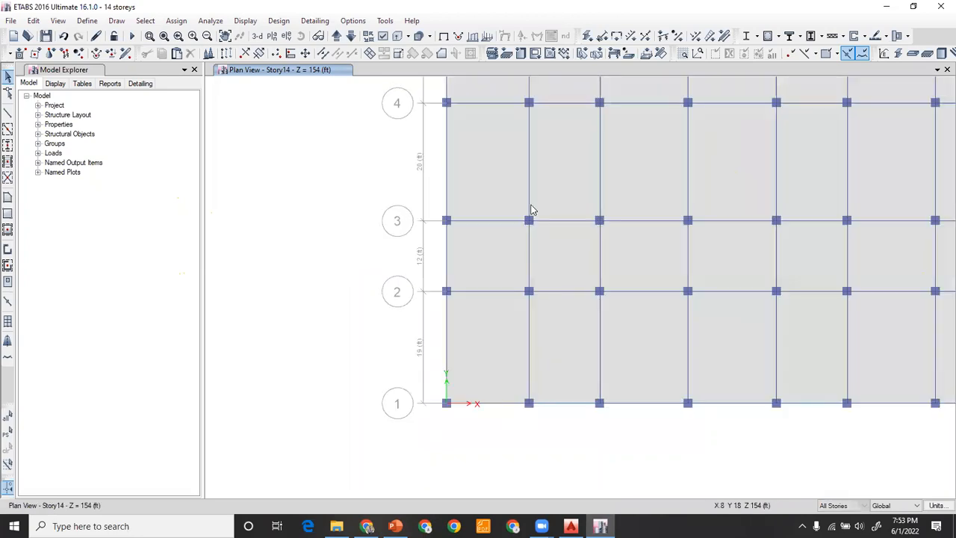
pyautogui.moveTo(467, 198); pyautogui.dragTo(405, 205, button='middle')
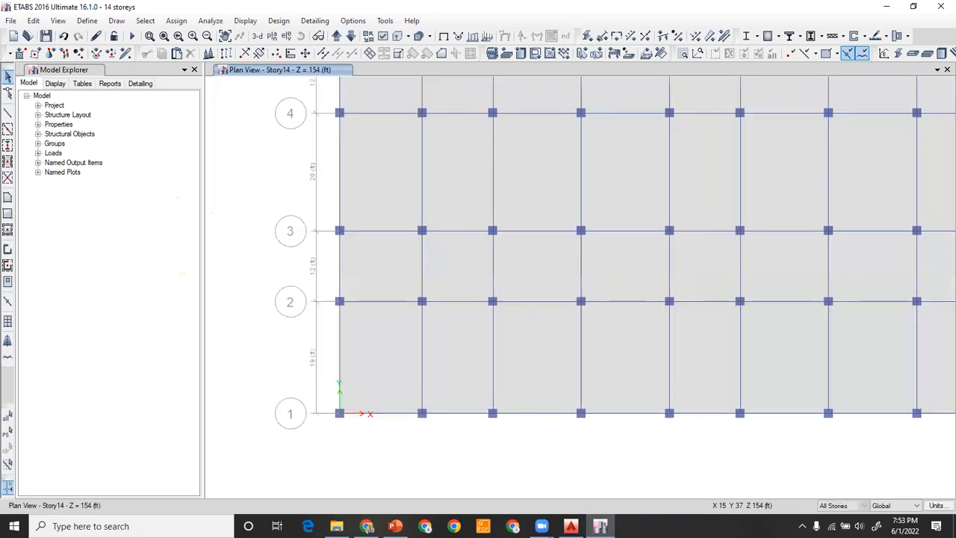
pyautogui.hotkey('alt', 'Tab')
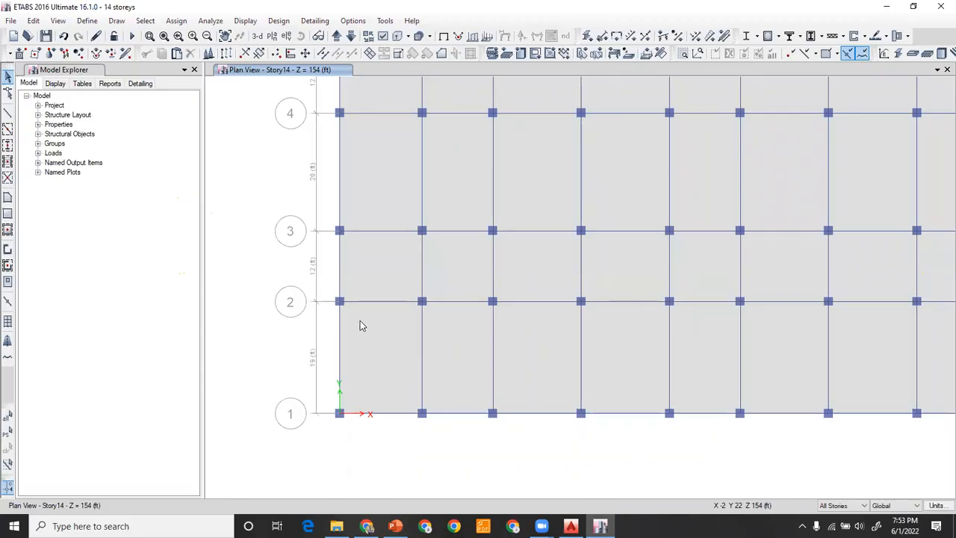
pyautogui.click(409, 297)
pyautogui.moveTo(401, 292); pyautogui.dragTo(443, 330)
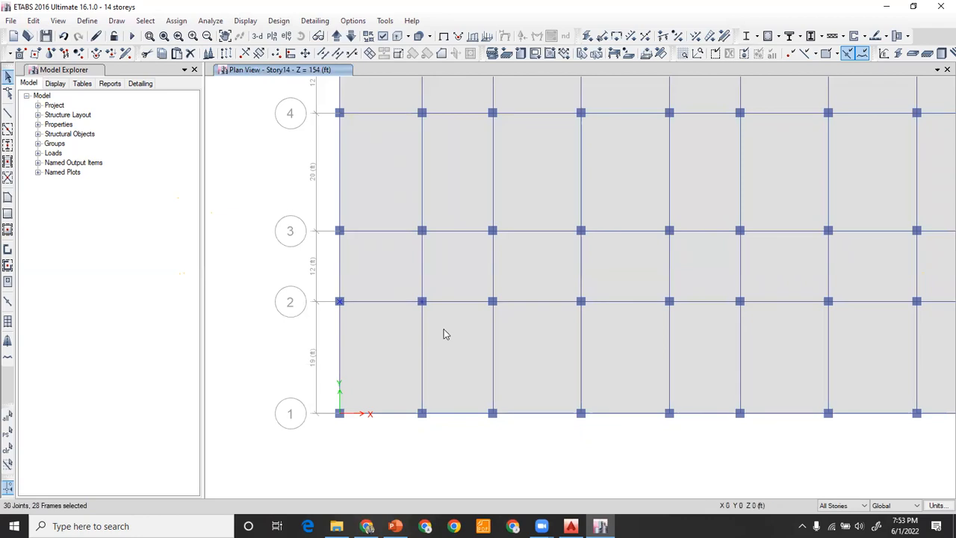
pyautogui.press('Delete')
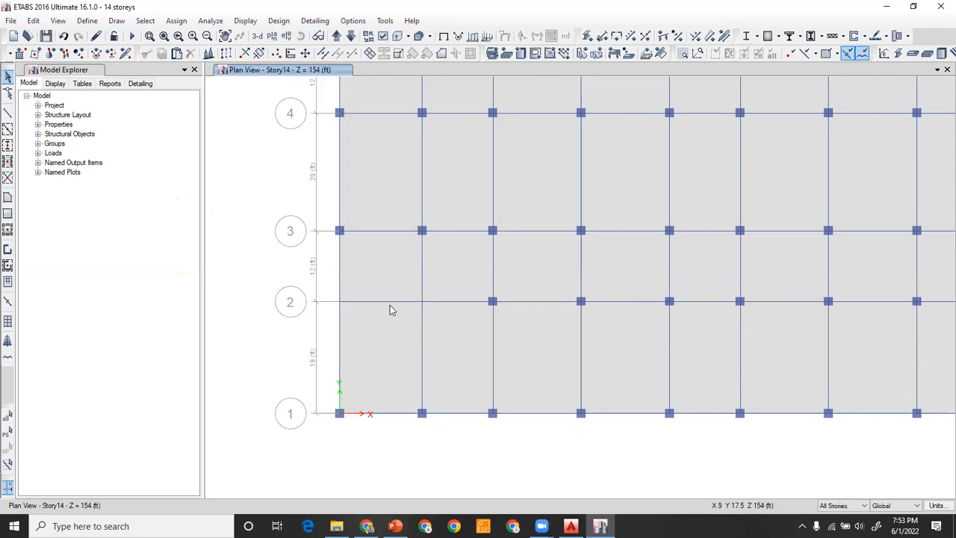
# Delete the beams on grid line 2 between A and B and on grid line I between 9 and 10, on all stories
pyautogui.click(386, 301)
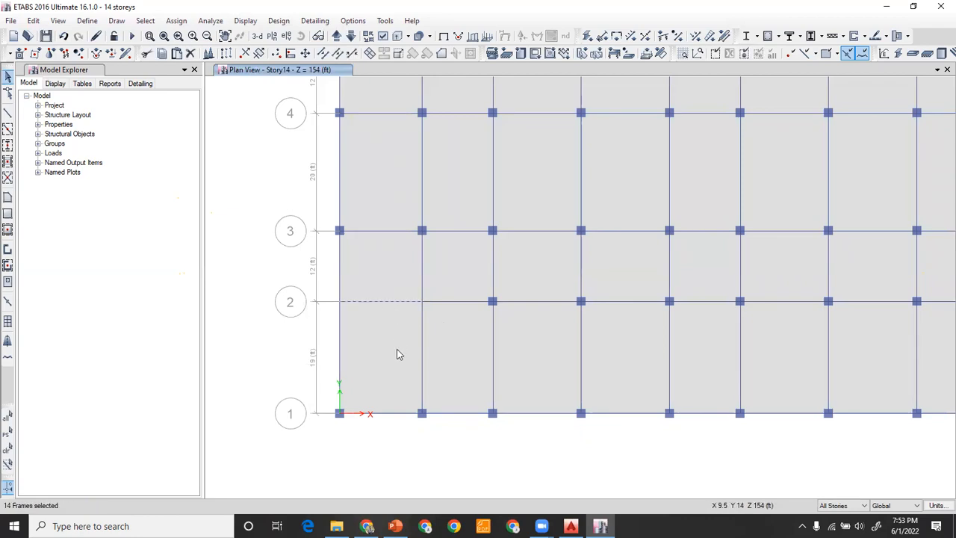
pyautogui.press('Delete')
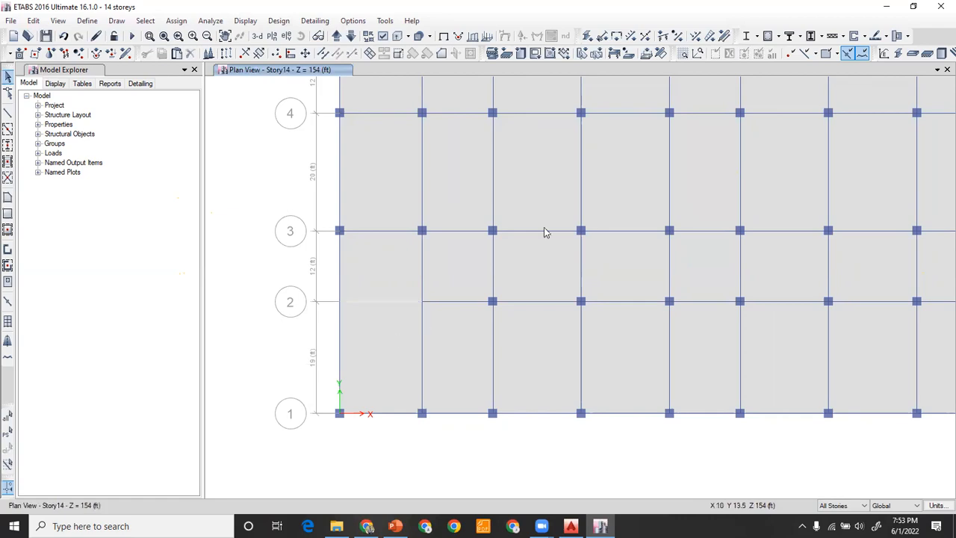
pyautogui.moveTo(529, 273); pyautogui.dragTo(449, 369, button='middle')
pyautogui.scroll(-5, 463, 373)
pyautogui.scroll(2, 549, 253)
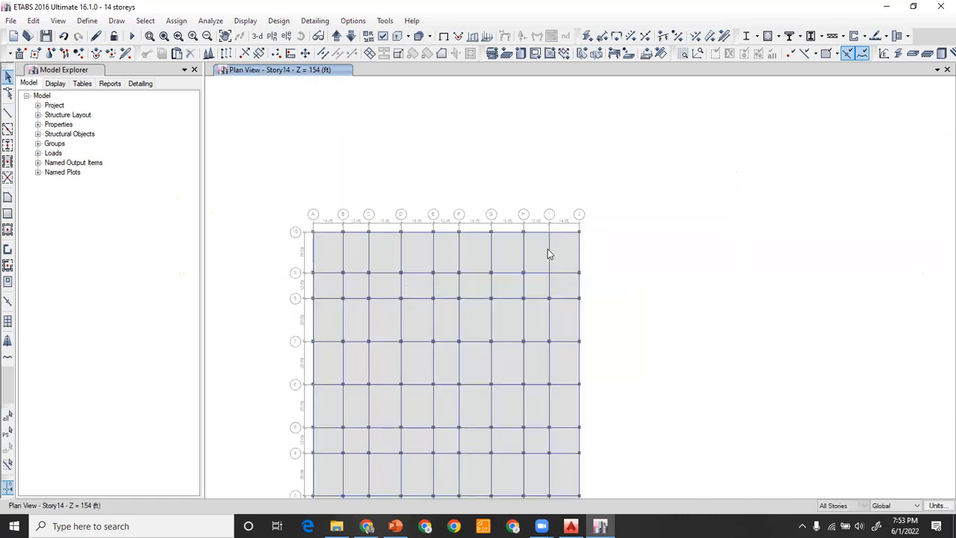
pyautogui.scroll(2, 549, 252)
pyautogui.click(549, 252)
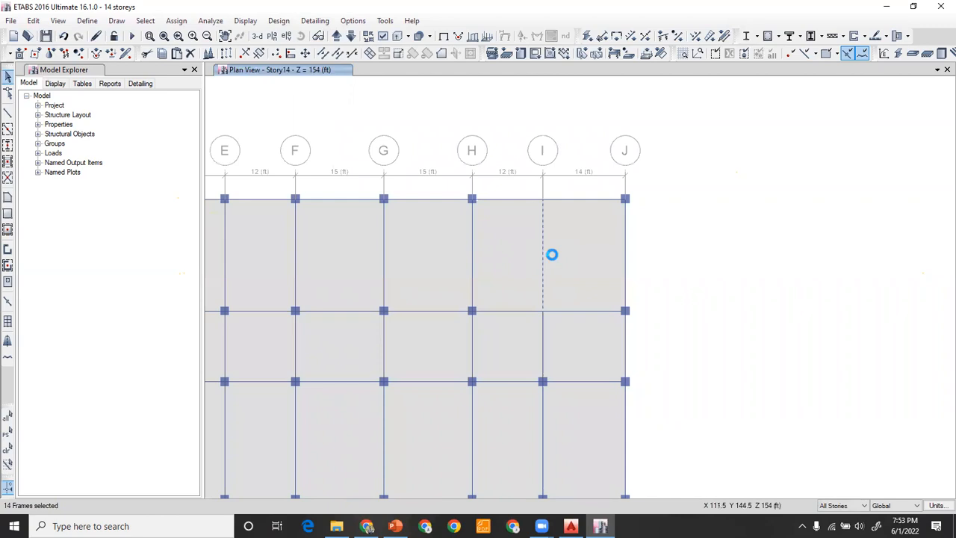
pyautogui.press('Delete')
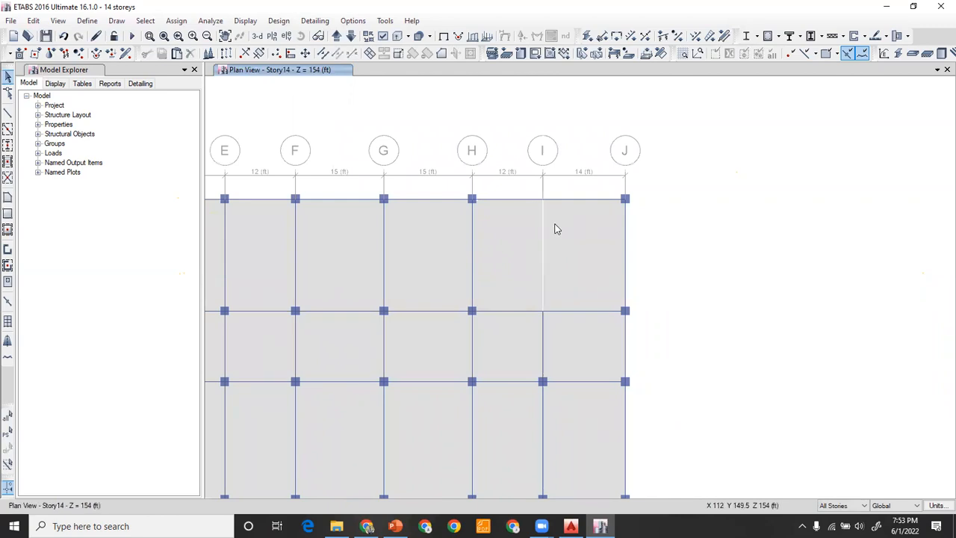
# Switch to AutoCAD and examine the lift areas, ramp and perimeter walls on the Basement 2 and Basement 1 plans
pyautogui.scroll(-4, 548, 258)
pyautogui.moveTo(512, 297); pyautogui.dragTo(572, 195, button='middle')
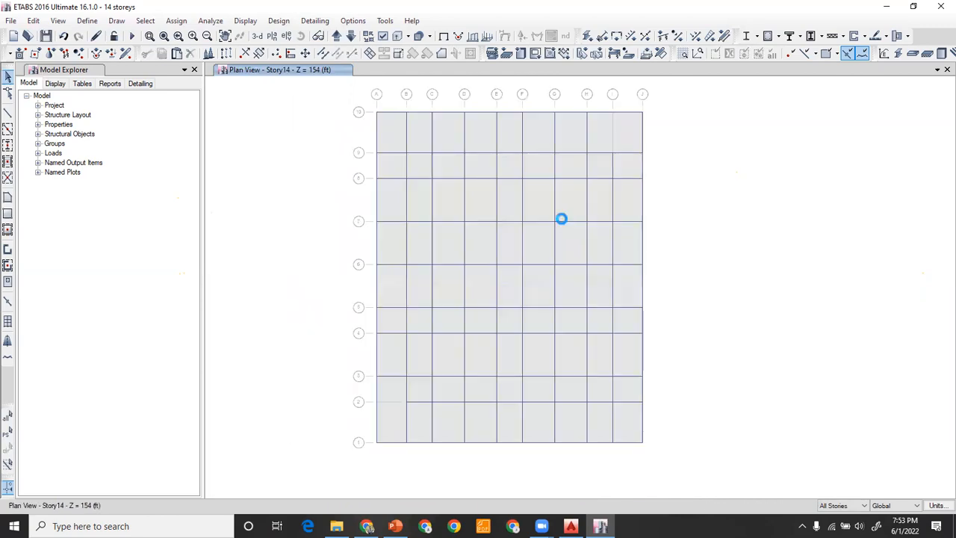
pyautogui.moveTo(530, 278); pyautogui.dragTo(529, 289, button='middle')
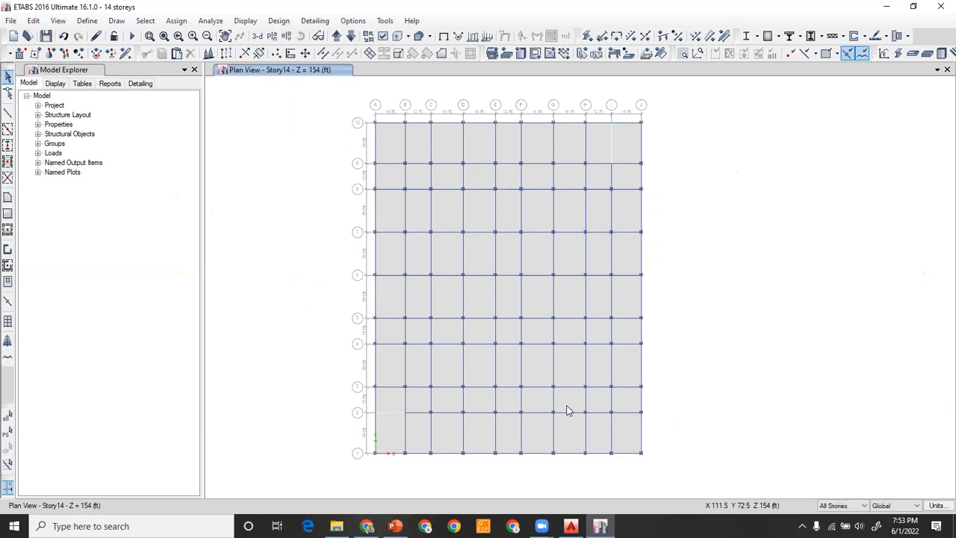
pyautogui.click(571, 526)
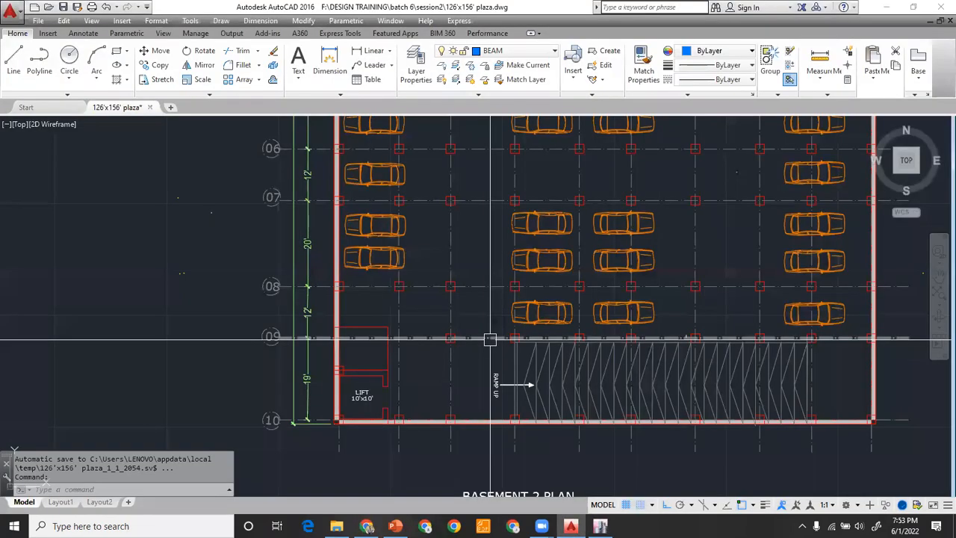
pyautogui.scroll(-4, 490, 339)
pyautogui.moveTo(534, 296); pyautogui.dragTo(478, 397, button='middle')
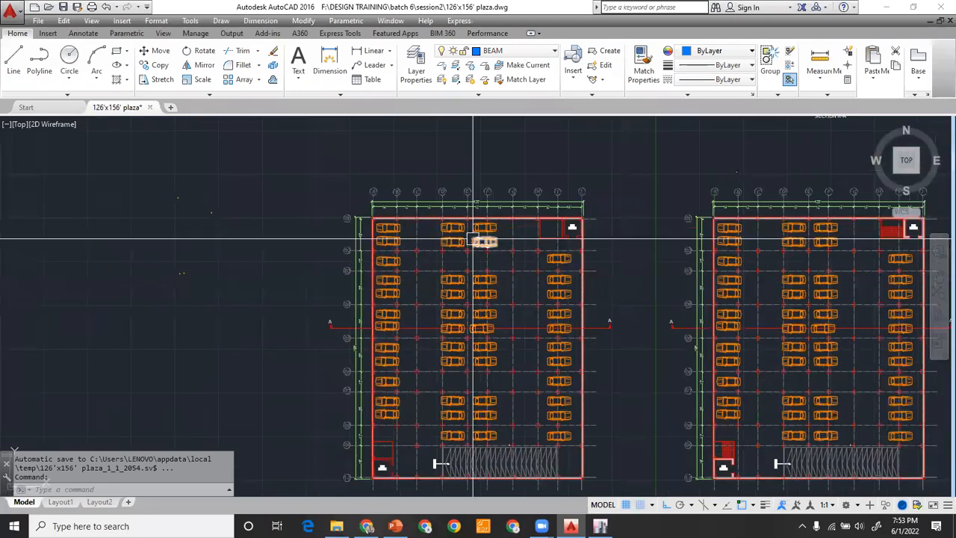
pyautogui.scroll(4, 405, 218)
pyautogui.scroll(2, 405, 218)
pyautogui.moveTo(405, 218); pyautogui.dragTo(197, 196, button='middle')
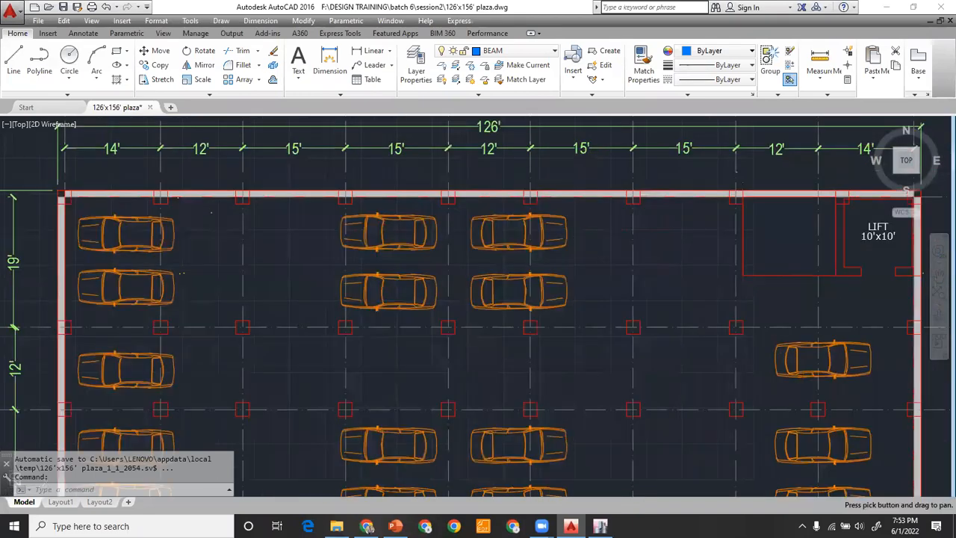
pyautogui.scroll(-2, 333, 217)
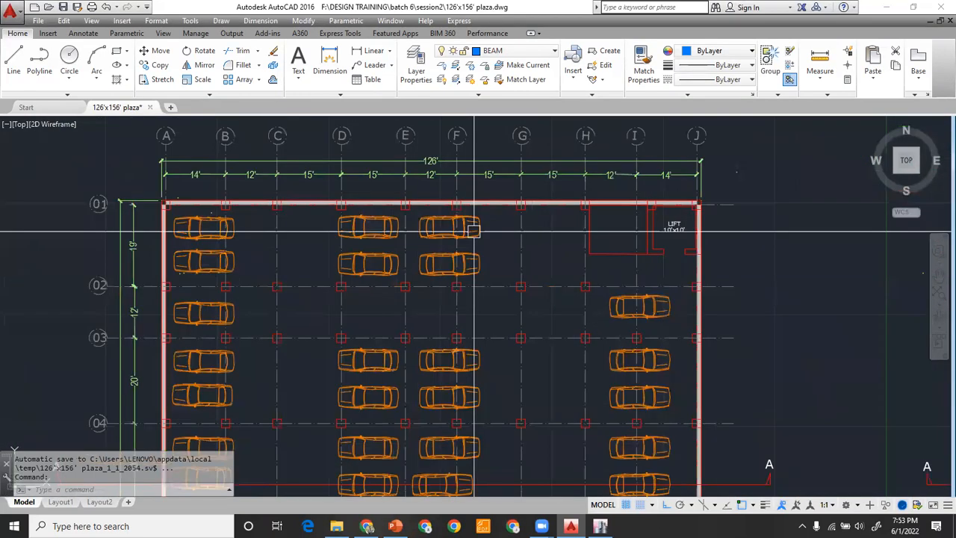
pyautogui.moveTo(491, 322)
pyautogui.mouseDown(button='middle')
pyautogui.moveTo(484, 222)
pyautogui.moveTo(444, 203)
pyautogui.mouseUp(button='middle')
pyautogui.scroll(-4, 441, 242)
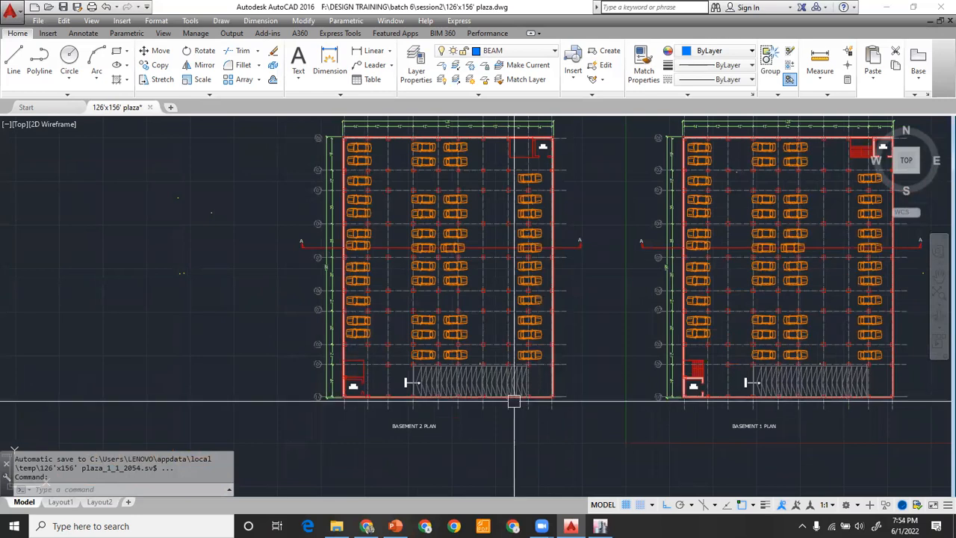
pyautogui.scroll(2, 572, 398)
pyautogui.moveTo(572, 398)
pyautogui.mouseDown(button='middle')
pyautogui.moveTo(665, 369)
pyautogui.moveTo(128, 368)
pyautogui.mouseUp(button='middle')
pyautogui.scroll(-4, 458, 387)
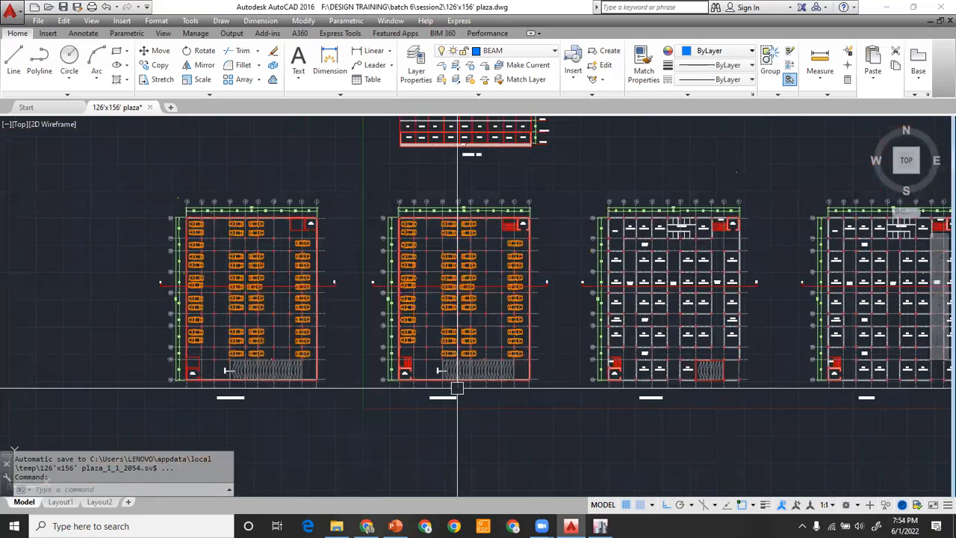
# Switch to ETABS and draw a trial freeform Wall1 pier of six segments beside the grid, beyond line J, on all stories
pyautogui.hotkey('alt', 'Tab')
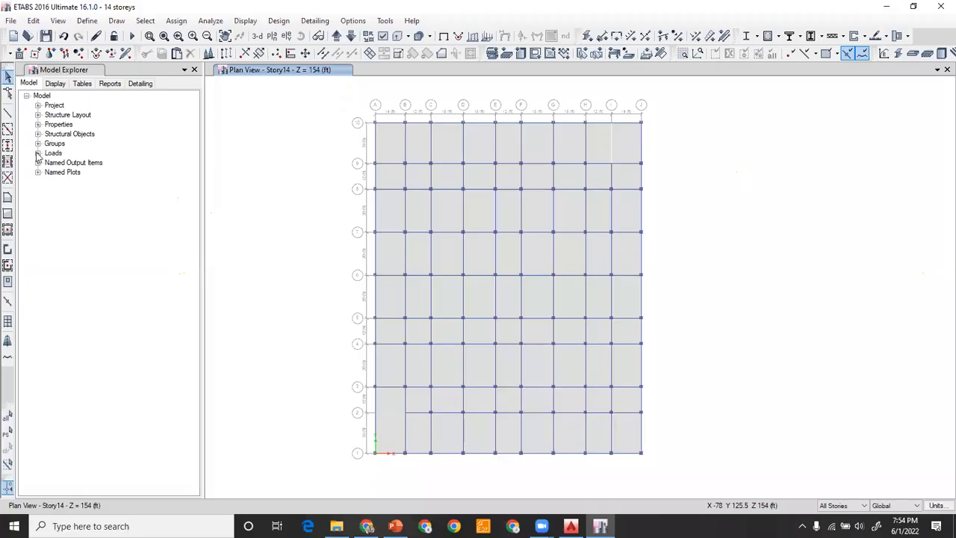
pyautogui.click(8, 251)
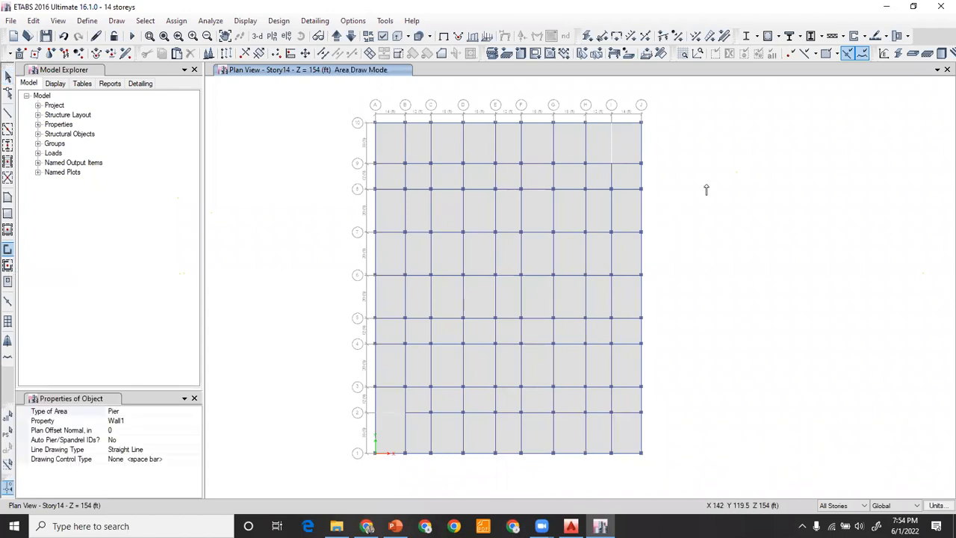
pyautogui.click(745, 165)
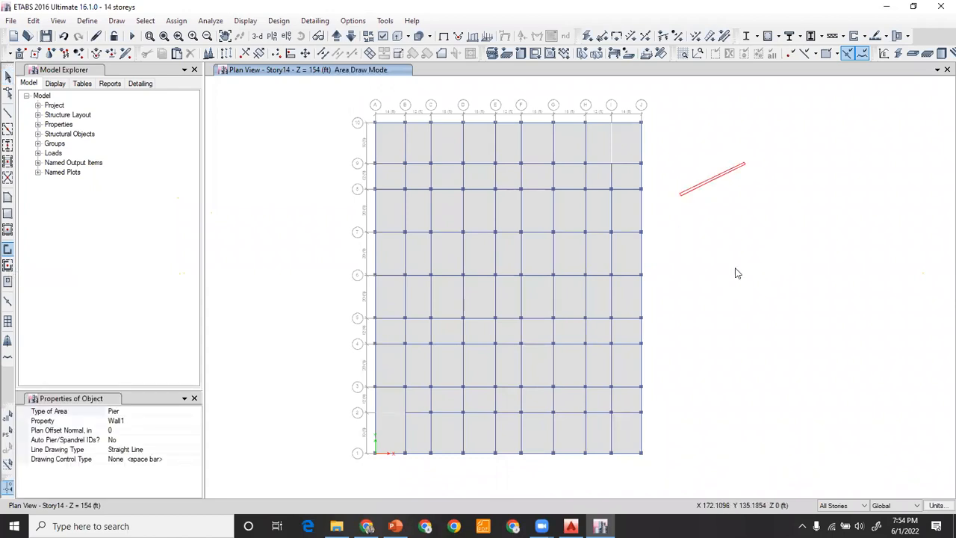
pyautogui.click(785, 194)
pyautogui.click(789, 242)
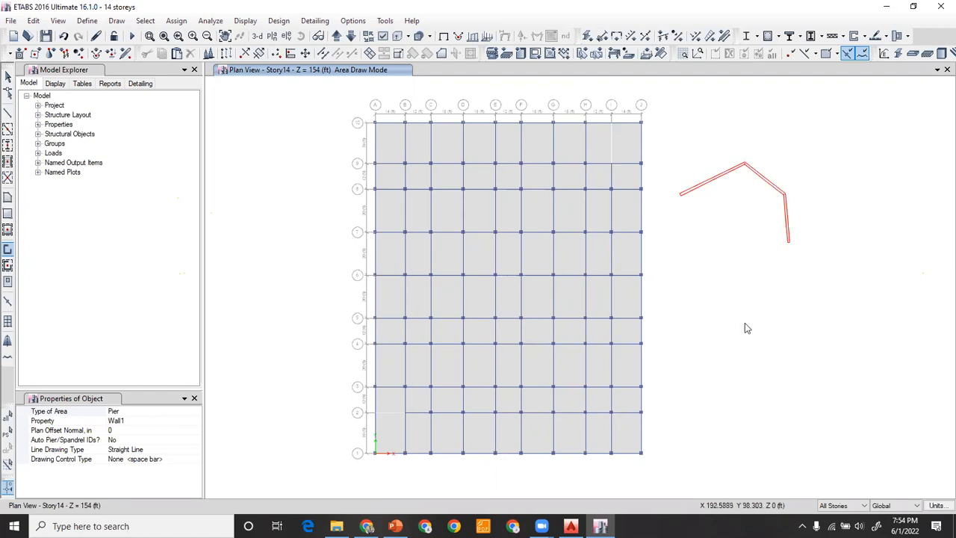
pyautogui.click(729, 271)
pyautogui.click(743, 322)
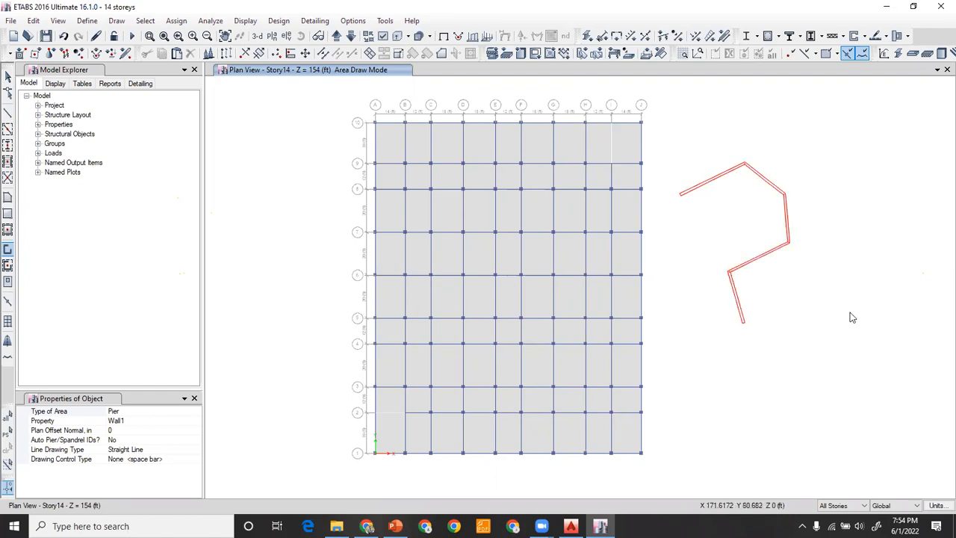
pyautogui.click(851, 314)
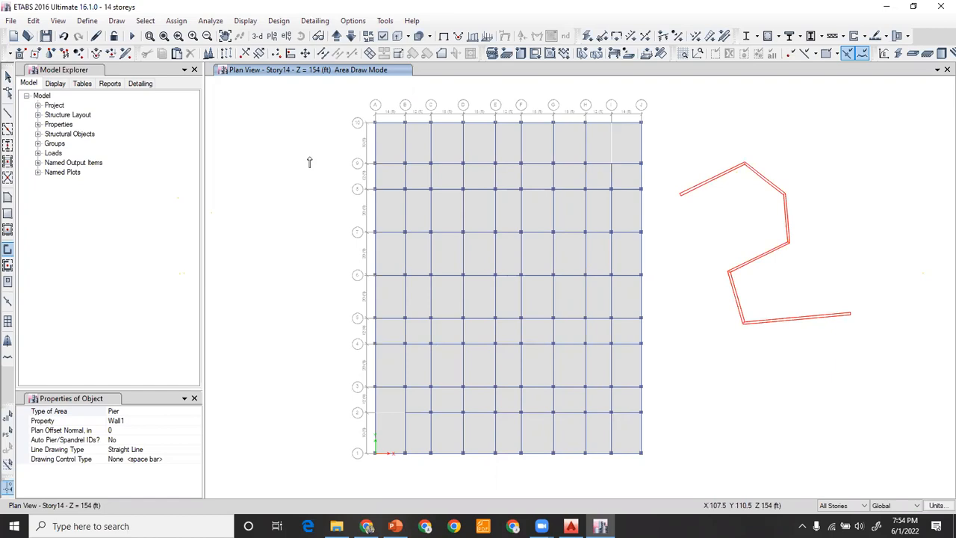
pyautogui.press('Escape')
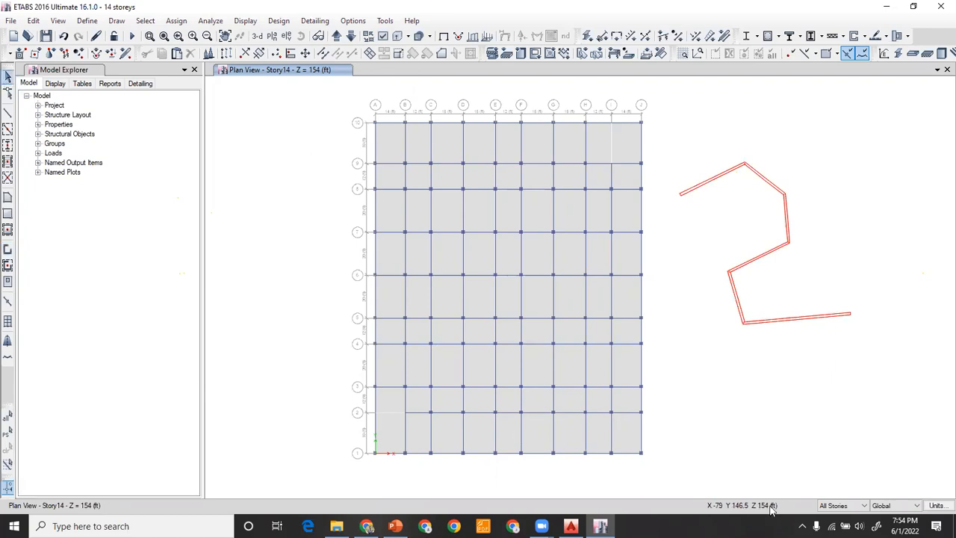
# Limit edits to One Story and delete the freeform trial wall beside the grid on Story14
pyautogui.click(842, 506)
pyautogui.click(834, 516)
pyautogui.moveTo(878, 123); pyautogui.dragTo(679, 386)
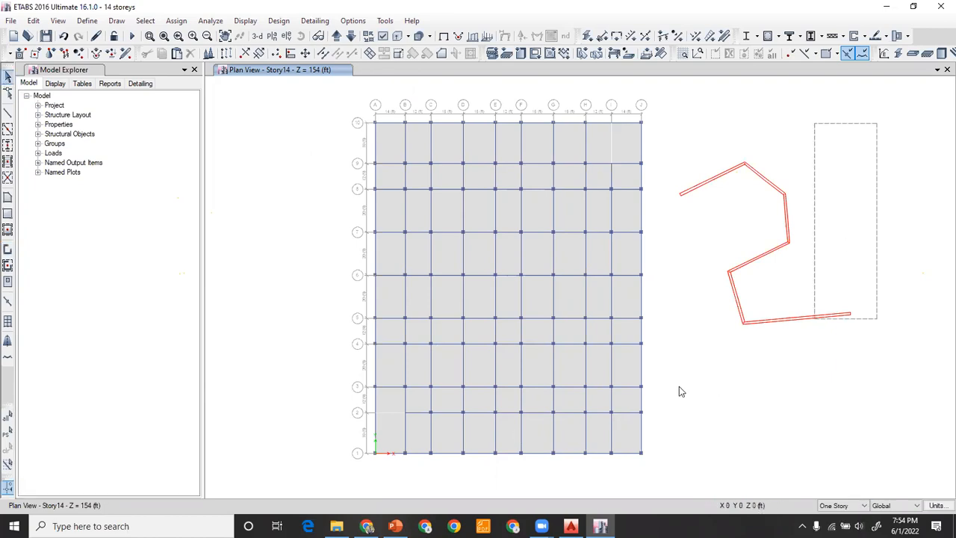
pyautogui.press('Delete')
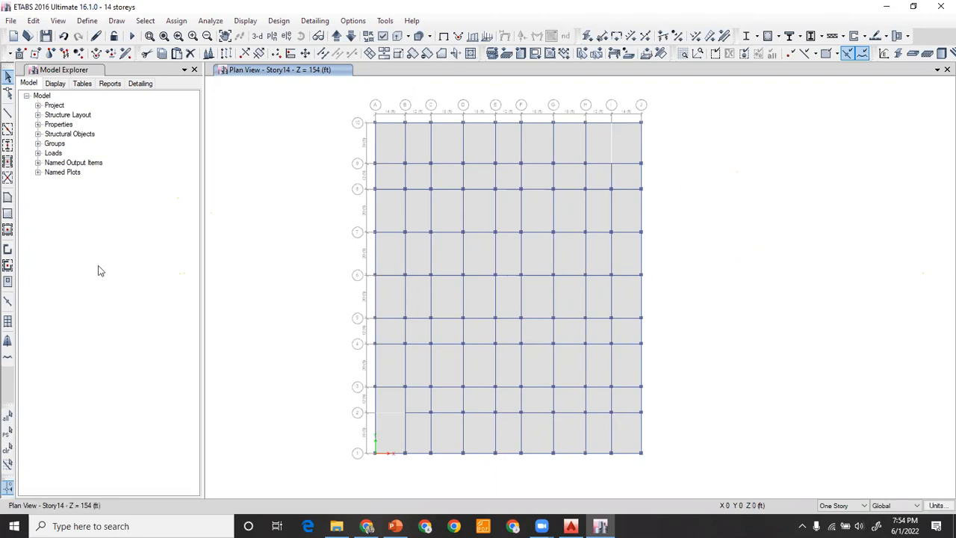
# Try placing a Wall1 pier by grid on line A between lines 9 and 10, and undo it
pyautogui.click(8, 265)
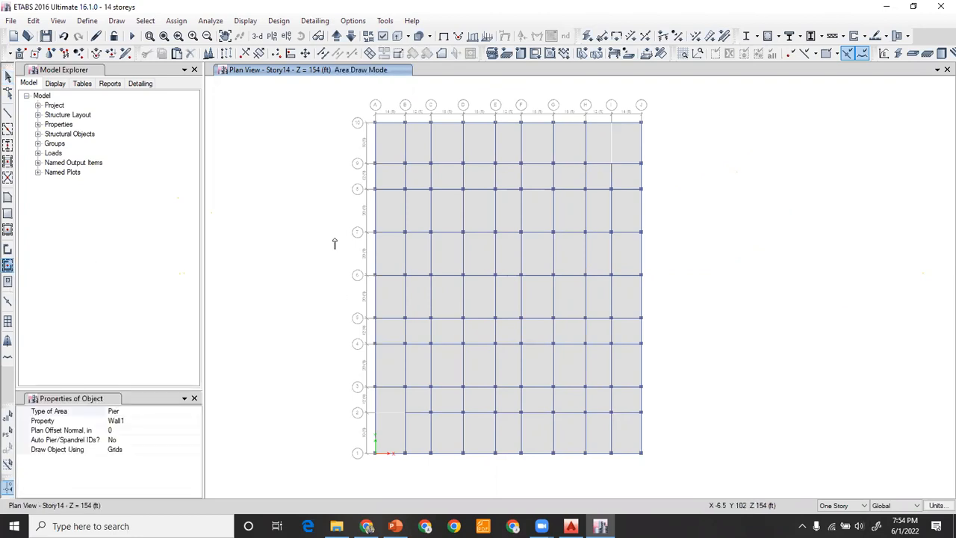
pyautogui.scroll(3, 374, 126)
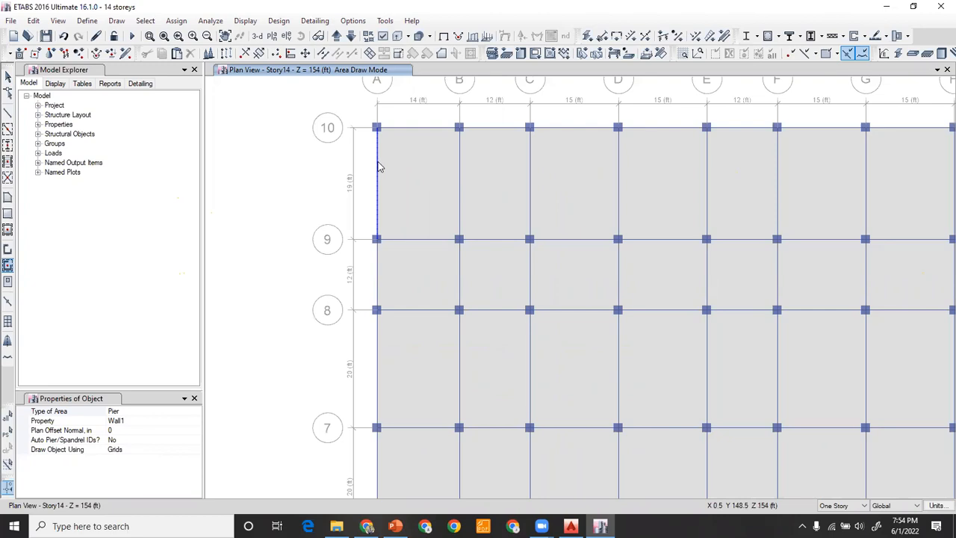
pyautogui.click(423, 136)
pyautogui.click(425, 128)
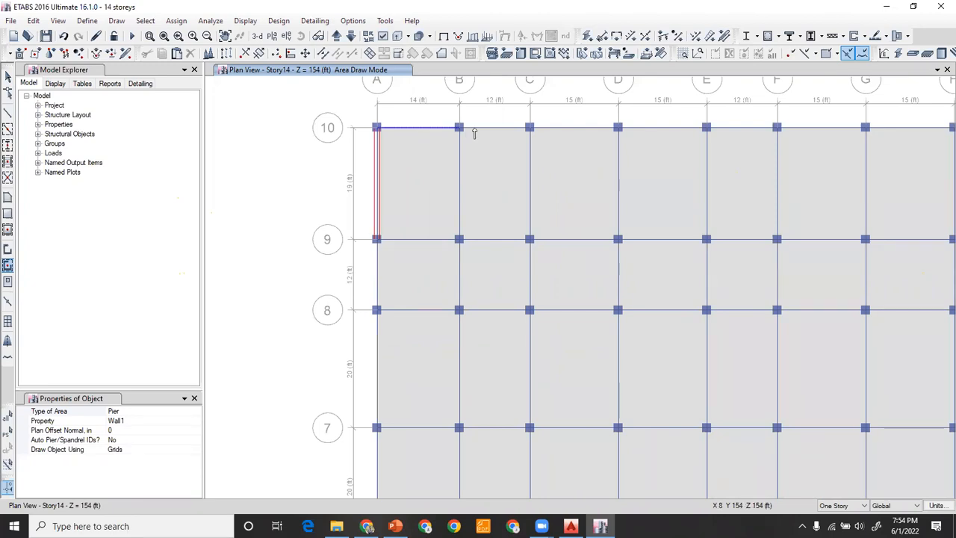
pyautogui.click(64, 36)
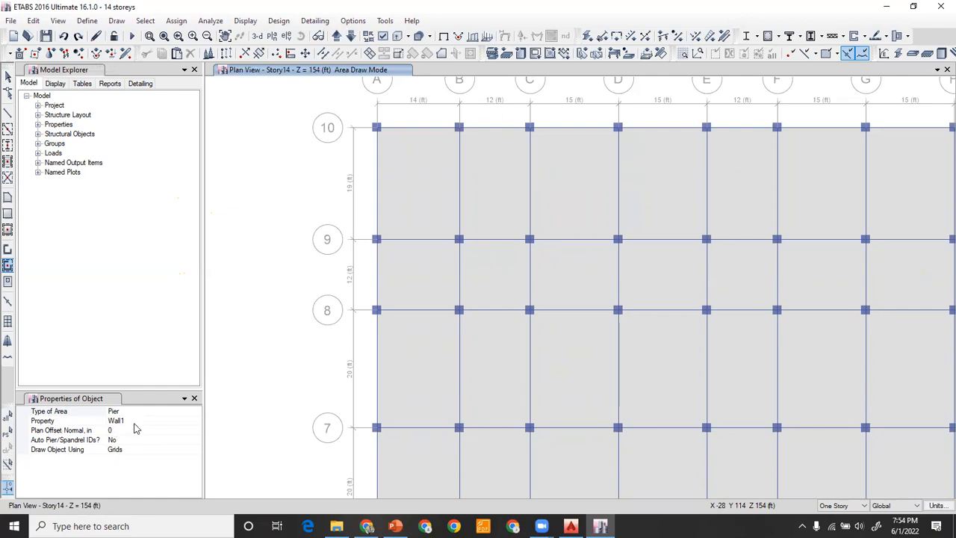
# Set the wall drawing properties to Property None and Auto Pier/Spandrel IDs Yes
pyautogui.click(194, 424)
pyautogui.click(195, 423)
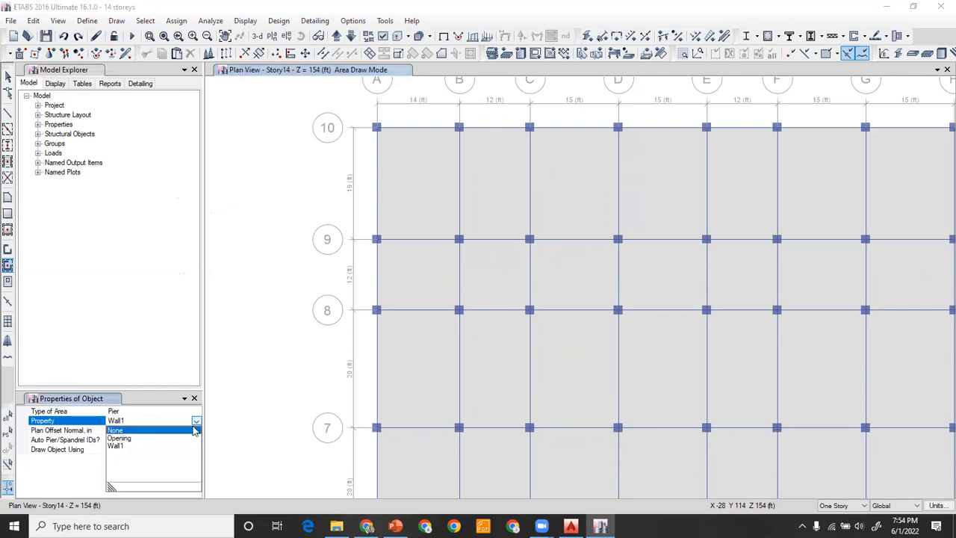
pyautogui.click(192, 431)
pyautogui.click(126, 431)
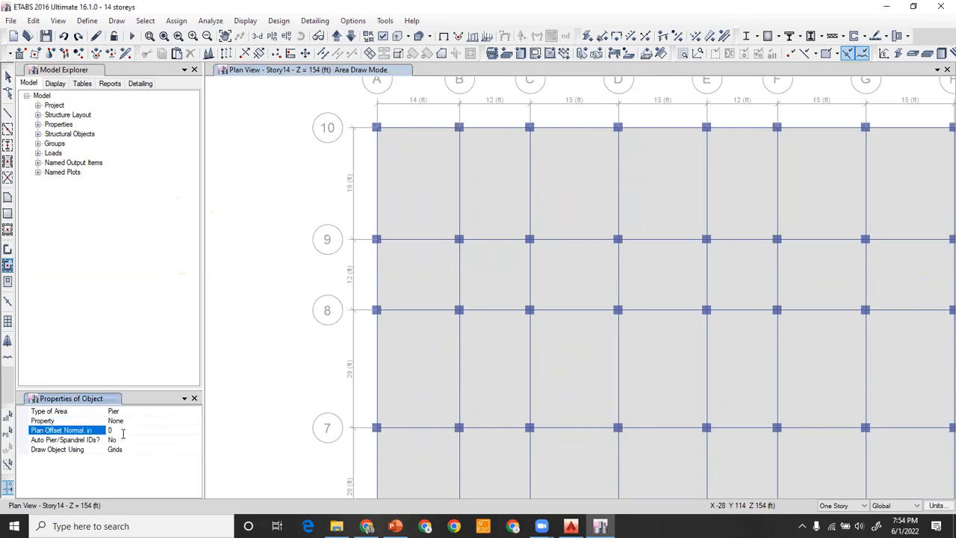
pyautogui.click(52, 442)
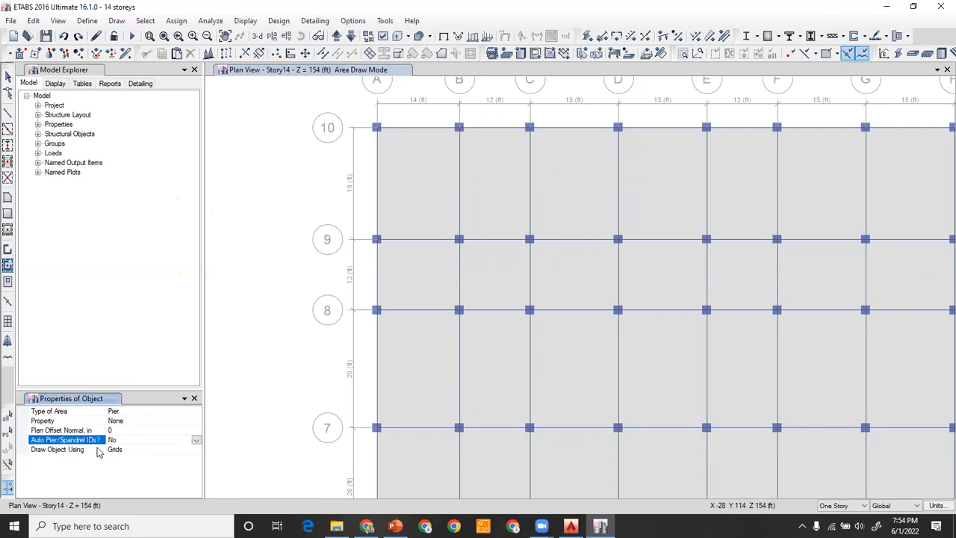
pyautogui.click(196, 441)
pyautogui.click(116, 457)
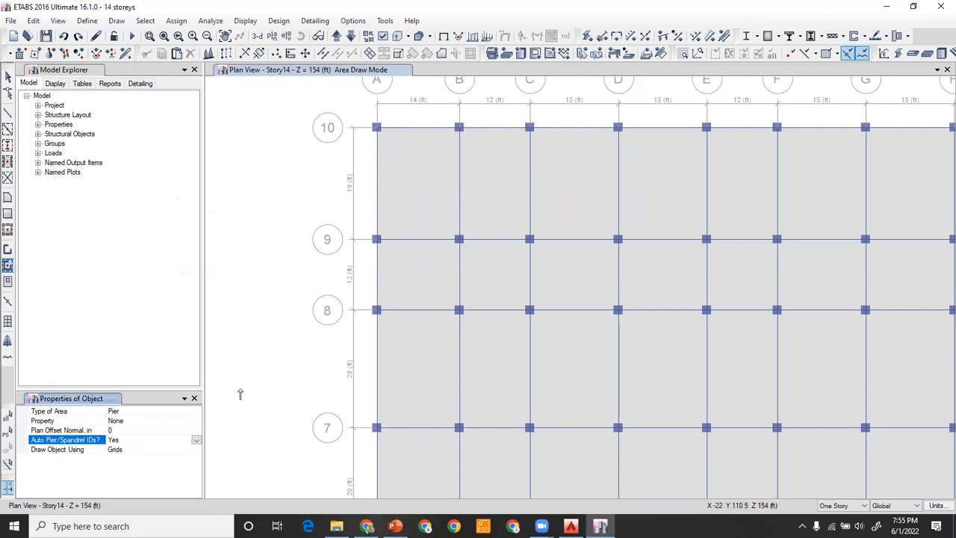
# Display the plan view of Story1
pyautogui.click(377, 238)
pyautogui.scroll(-3, 309, 306)
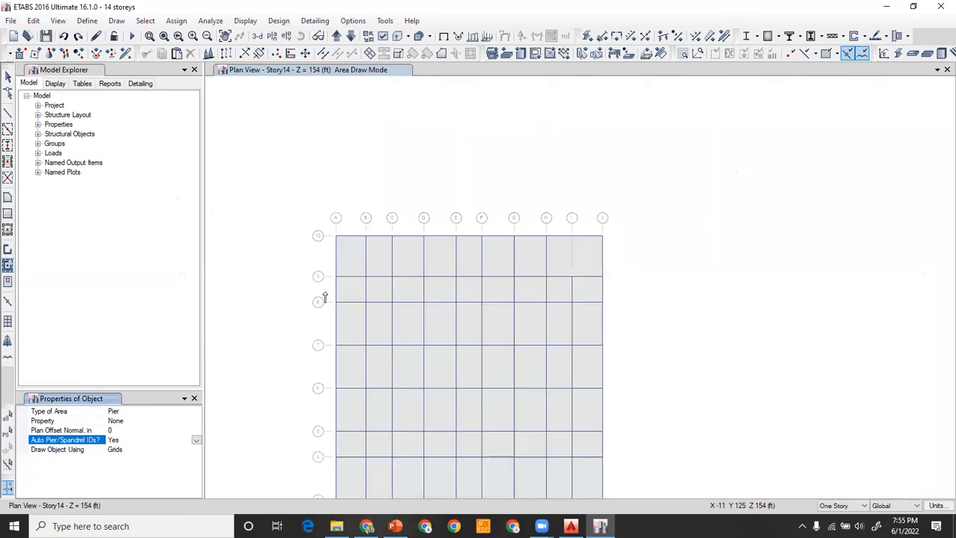
pyautogui.moveTo(353, 302); pyautogui.dragTo(334, 204, button='middle')
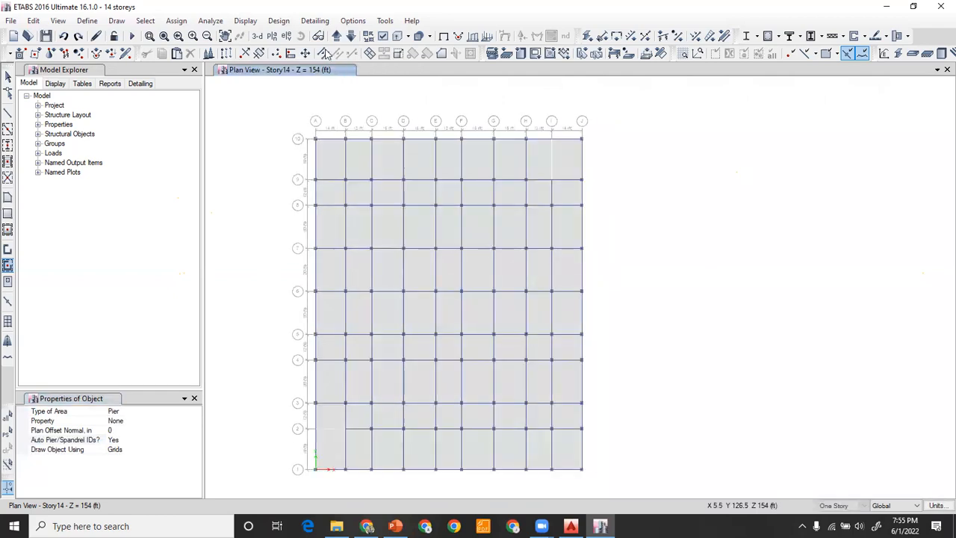
pyautogui.click(272, 36)
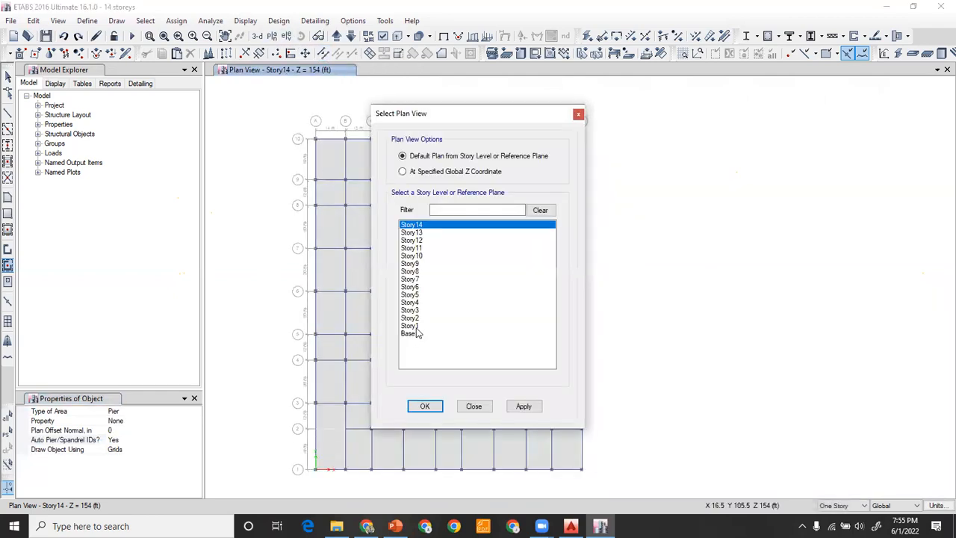
pyautogui.click(417, 327)
pyautogui.click(426, 406)
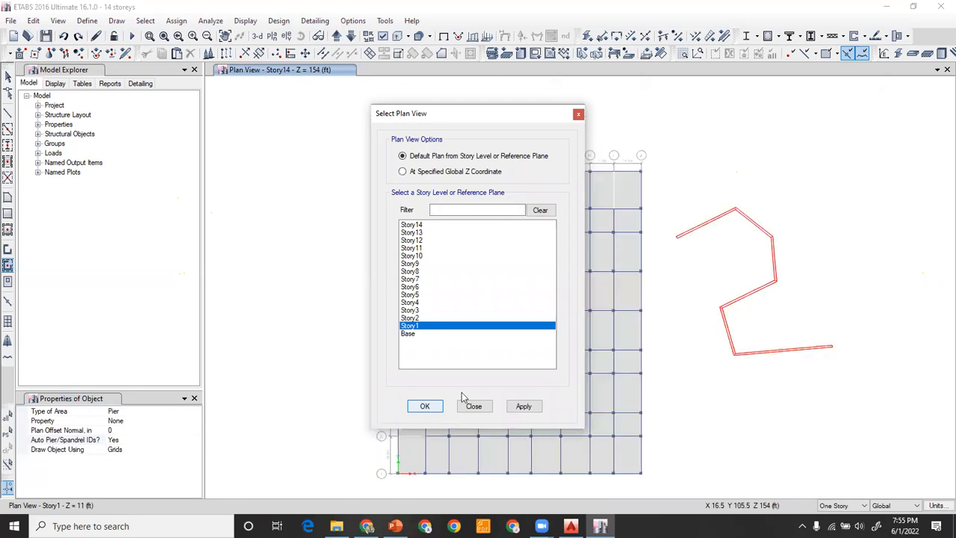
# Set edits to All Stories and delete the remaining freeform trial wall beside the grid
pyautogui.click(842, 506)
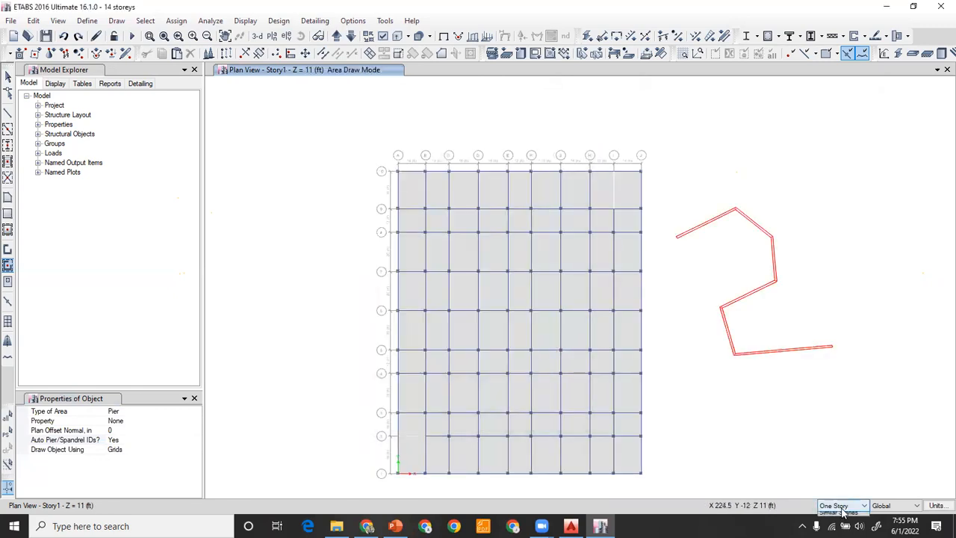
pyautogui.click(834, 524)
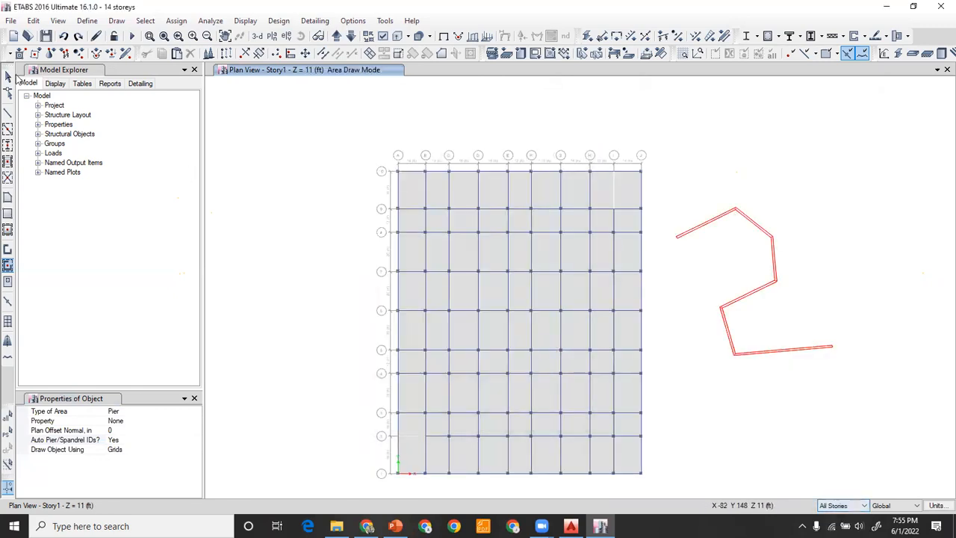
pyautogui.press('Escape')
pyautogui.moveTo(824, 194)
pyautogui.mouseDown()
pyautogui.moveTo(711, 396)
pyautogui.moveTo(691, 405)
pyautogui.mouseUp()
pyautogui.press('Delete')
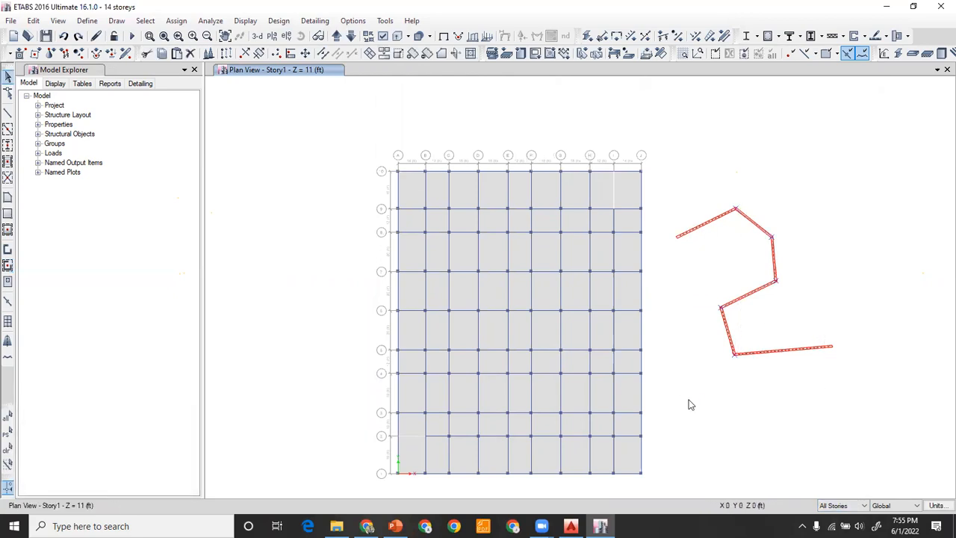
# Set the drawing scope to One Story
pyautogui.click(9, 266)
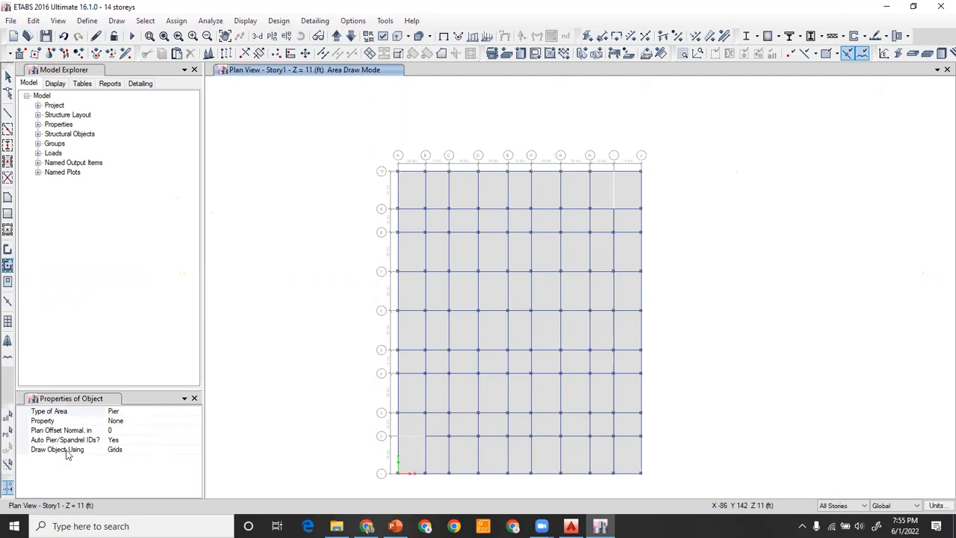
pyautogui.moveTo(365, 152)
pyautogui.mouseDown()
pyautogui.moveTo(593, 195)
pyautogui.moveTo(689, 193)
pyautogui.moveTo(693, 203)
pyautogui.mouseUp()
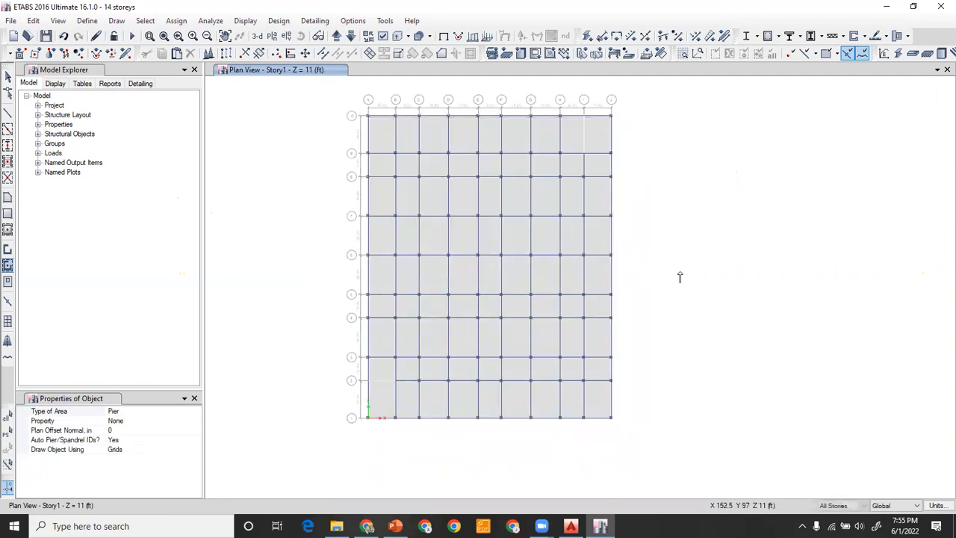
pyautogui.click(842, 506)
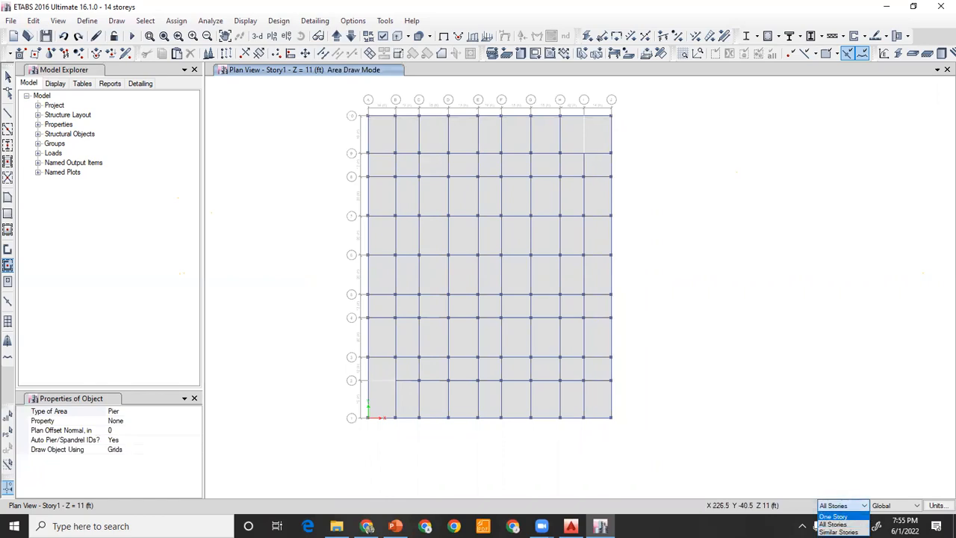
pyautogui.click(839, 517)
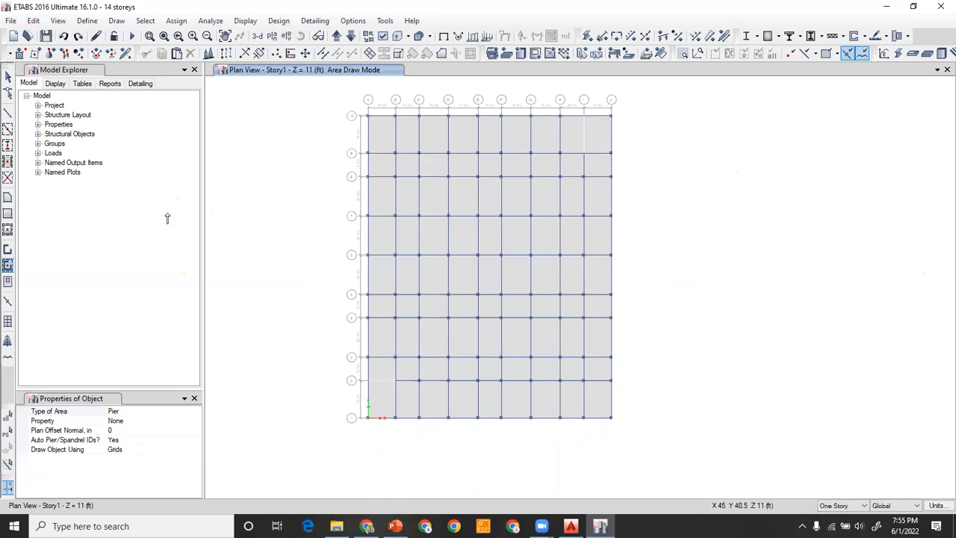
pyautogui.click(8, 76)
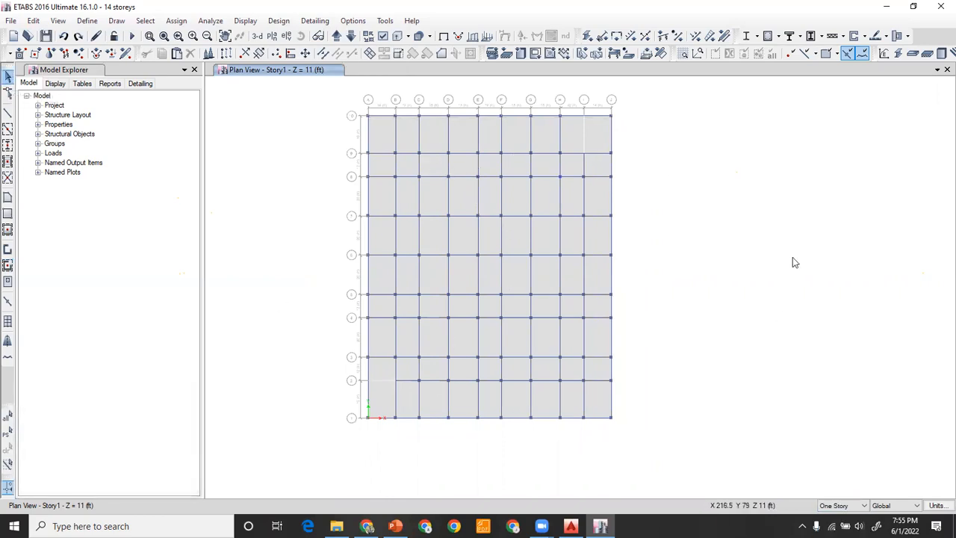
# Open the story data from the grid and story settings and make Story1 a master story
pyautogui.rightClick(676, 159)
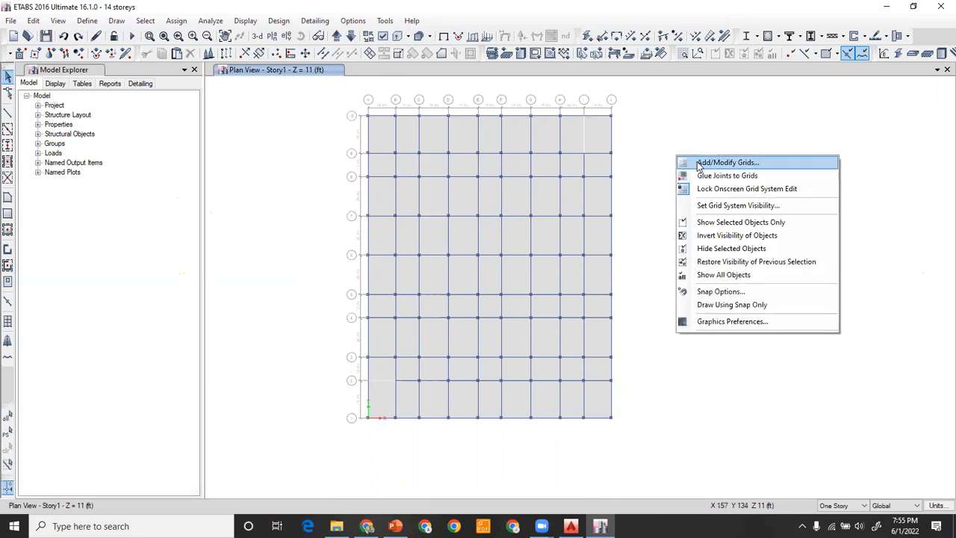
pyautogui.click(717, 162)
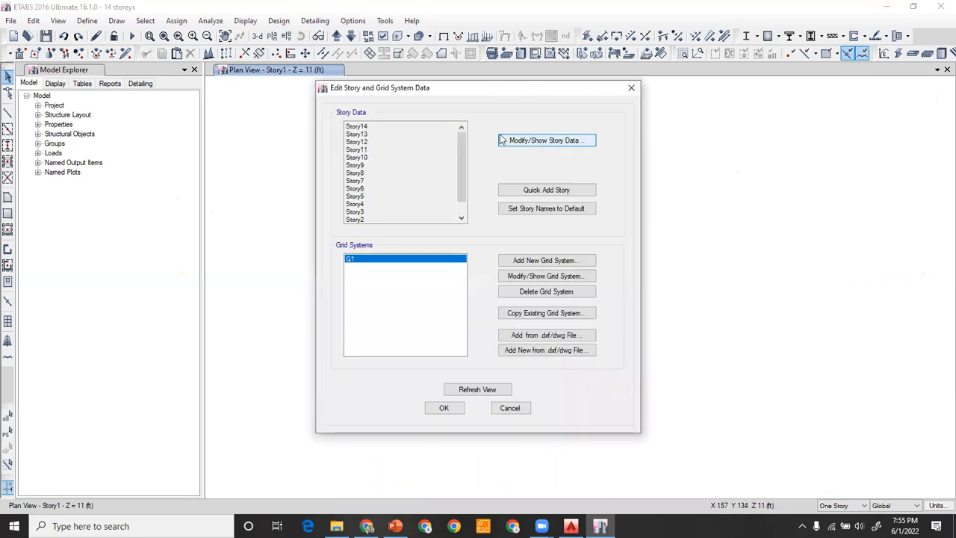
pyautogui.click(543, 140)
pyautogui.scroll(-1, 440, 314)
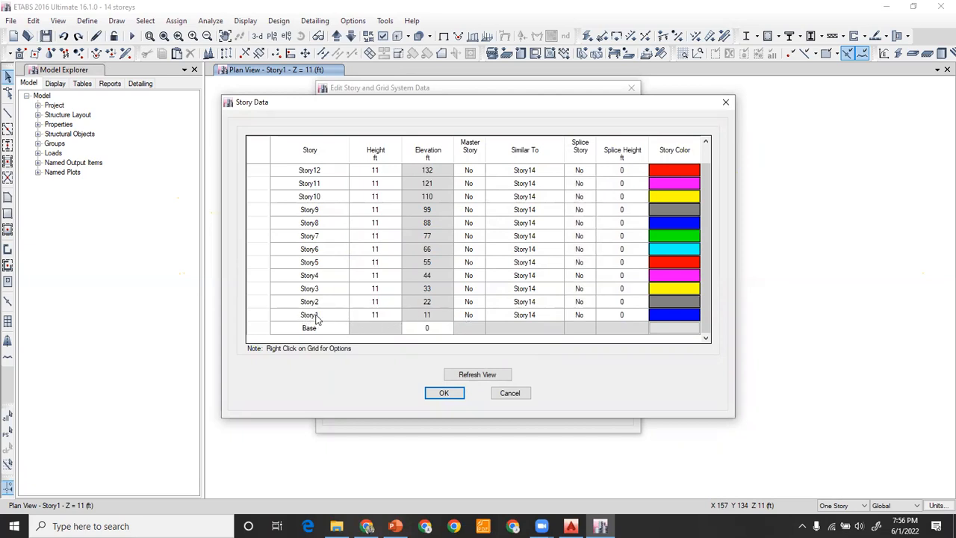
pyautogui.click(471, 315)
pyautogui.click(481, 315)
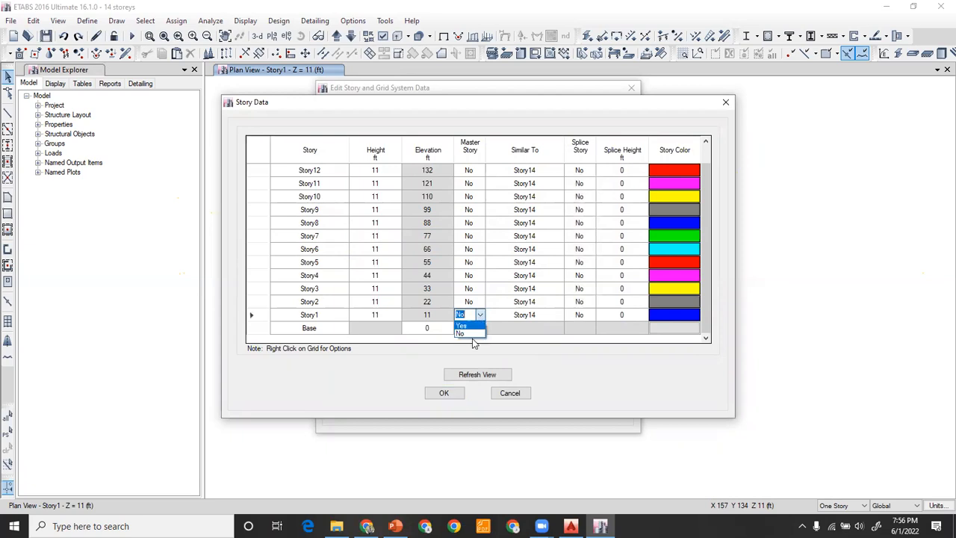
pyautogui.click(461, 325)
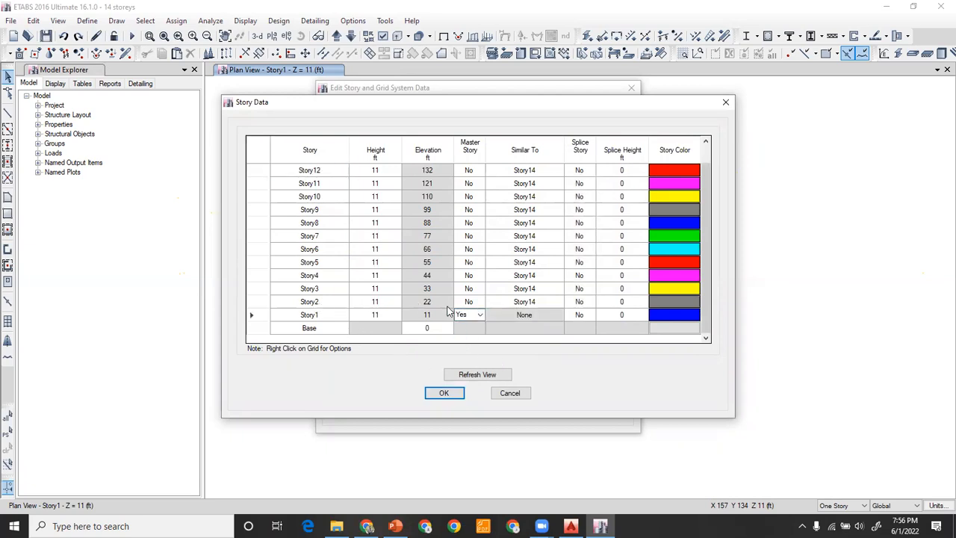
# Set Story2 as similar to Story1 and apply the story data
pyautogui.click(480, 301)
pyautogui.click(481, 303)
pyautogui.click(482, 305)
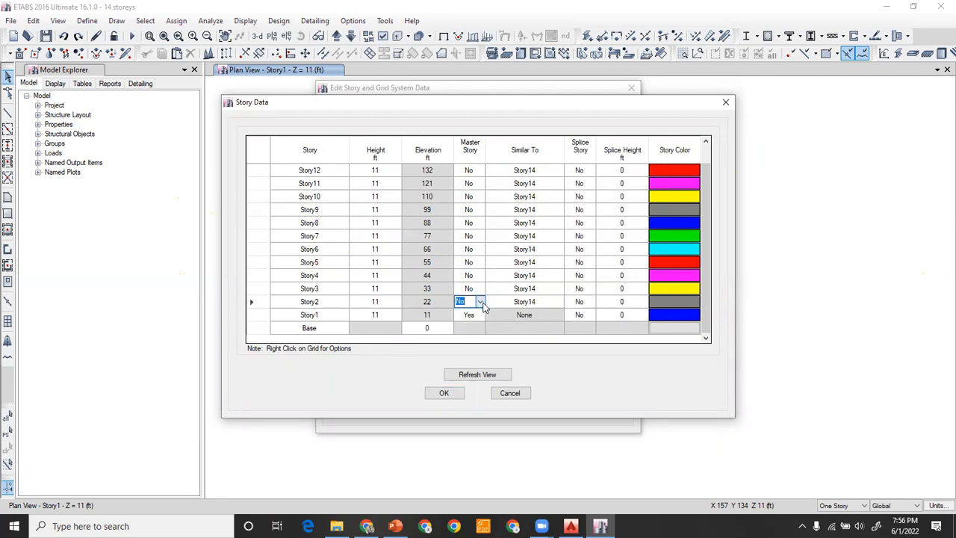
pyautogui.click(533, 304)
pyautogui.click(533, 306)
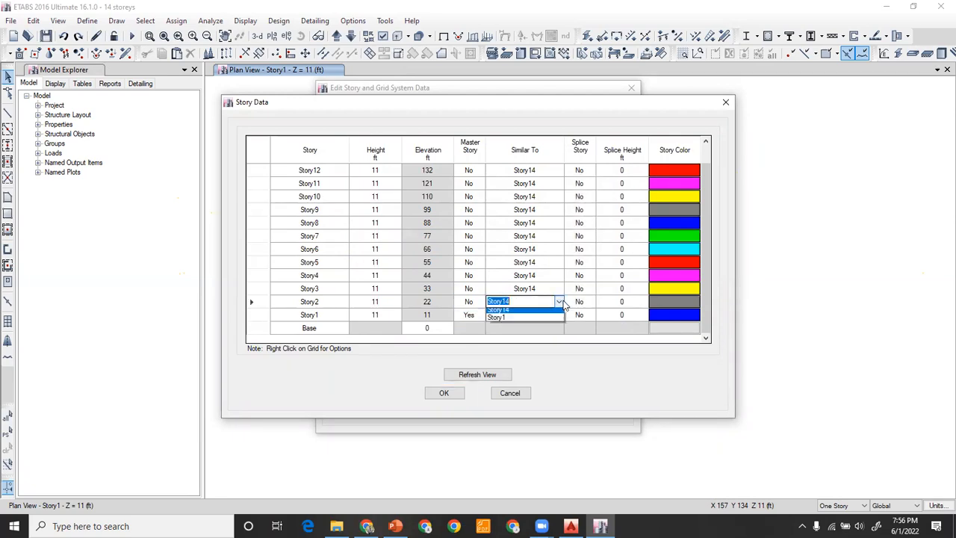
pyautogui.click(504, 329)
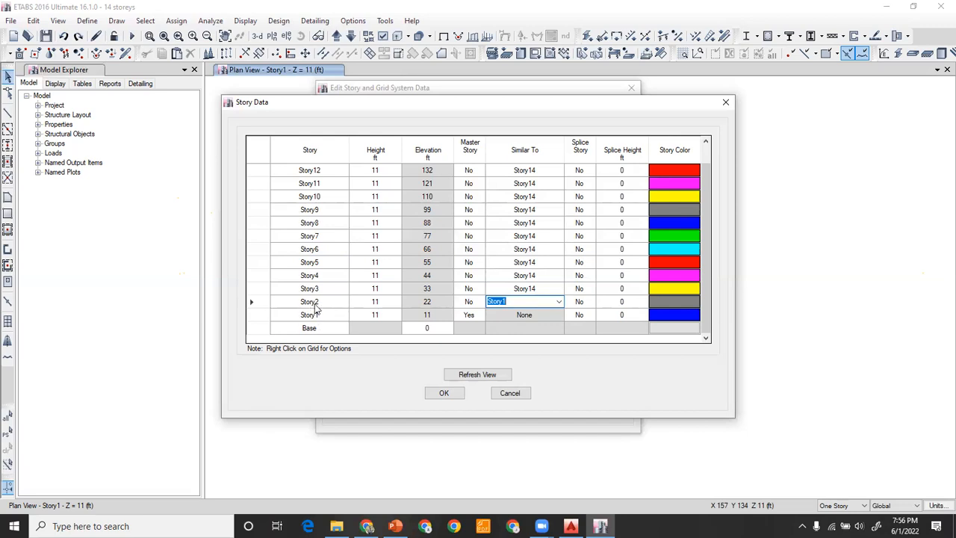
pyautogui.click(441, 393)
pyautogui.click(444, 408)
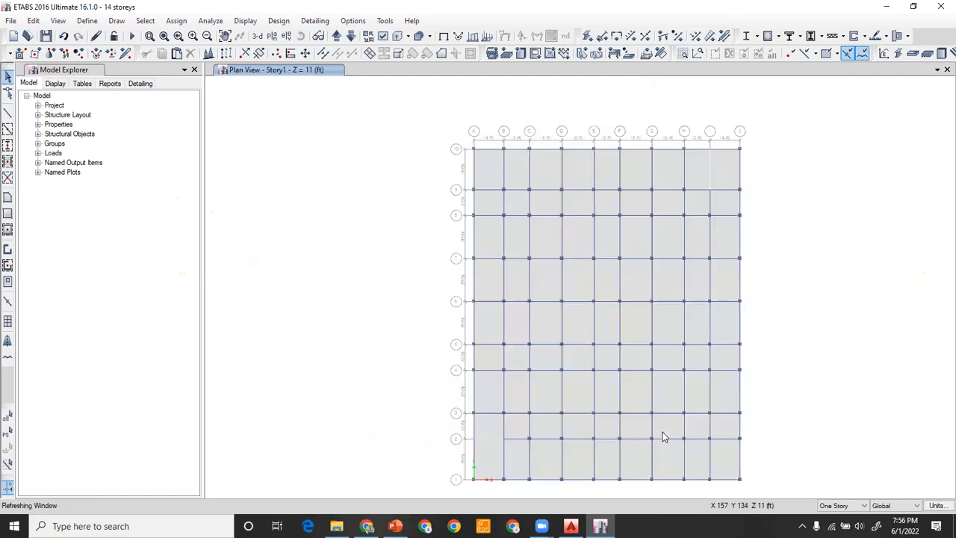
# Set the drawing scope to Similar Stories
pyautogui.click(844, 508)
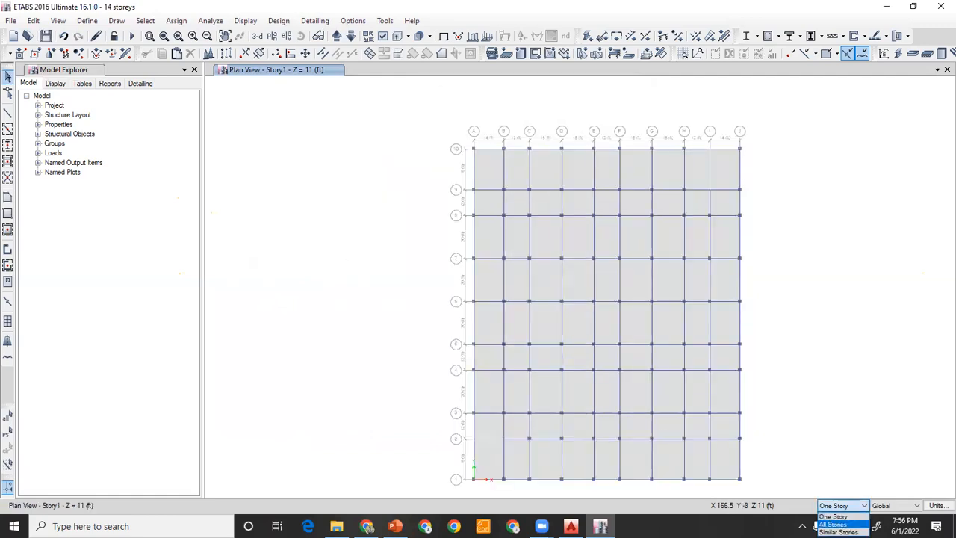
pyautogui.click(835, 528)
pyautogui.moveTo(459, 294); pyautogui.dragTo(326, 250, button='middle')
# Draw a trial A-LatBm frame line about 45 ft long, slanting through the empty space beside the grid
pyautogui.click(8, 113)
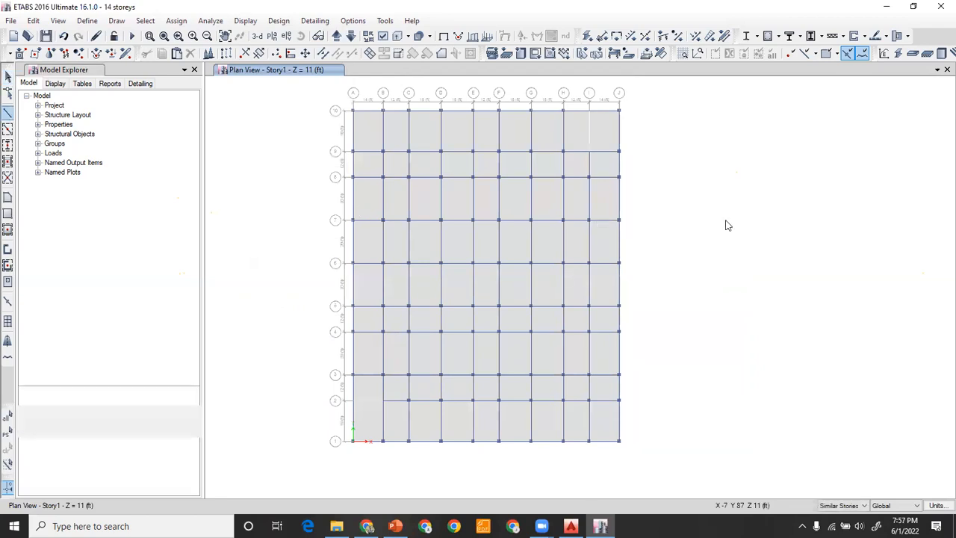
pyautogui.click(707, 158)
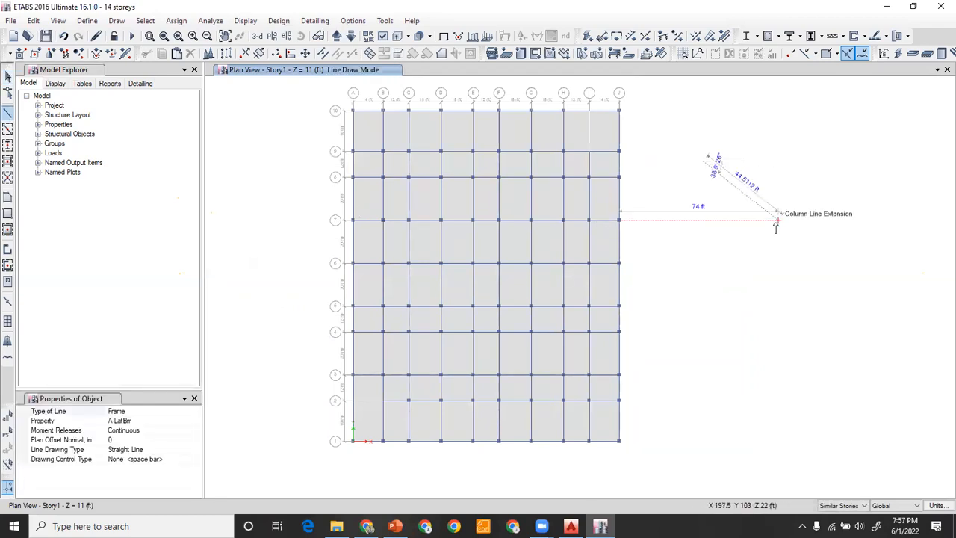
pyautogui.click(773, 230)
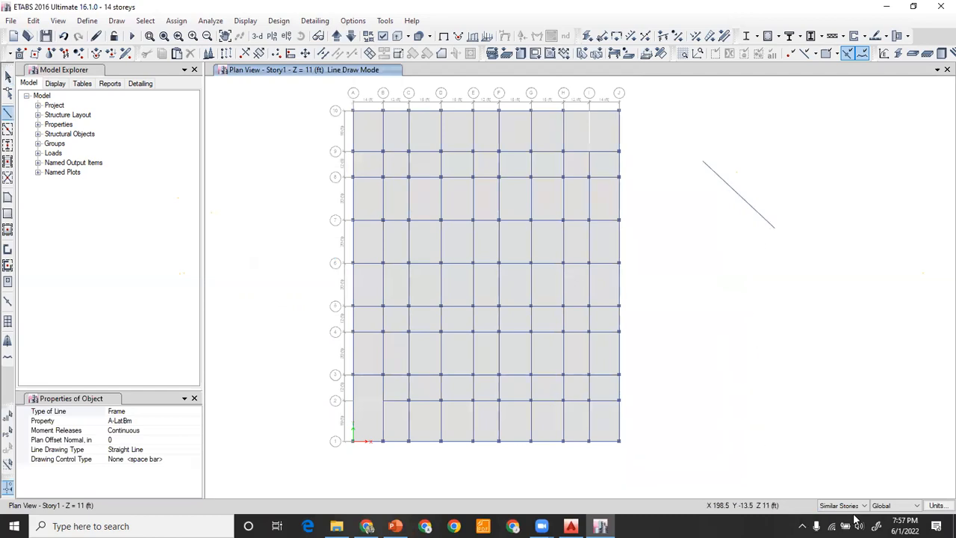
pyautogui.click(8, 75)
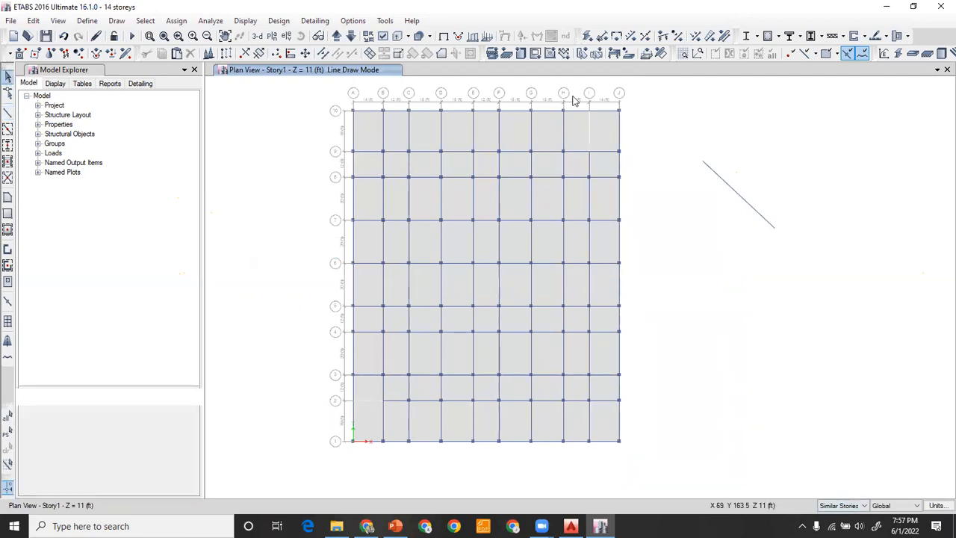
# Check the Story2 and Story3 plans for the trial frame line, and delete it from the Story2 plan
pyautogui.click(335, 36)
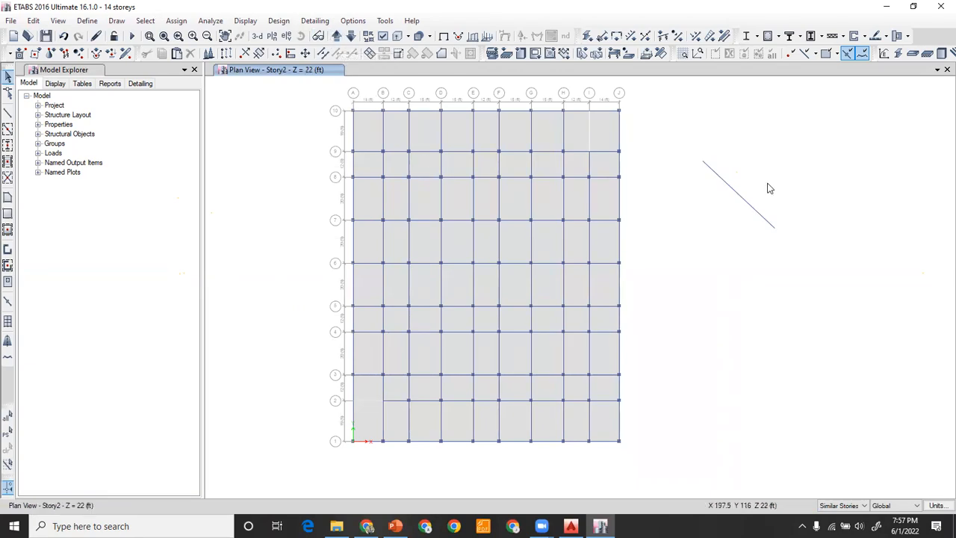
pyautogui.click(336, 36)
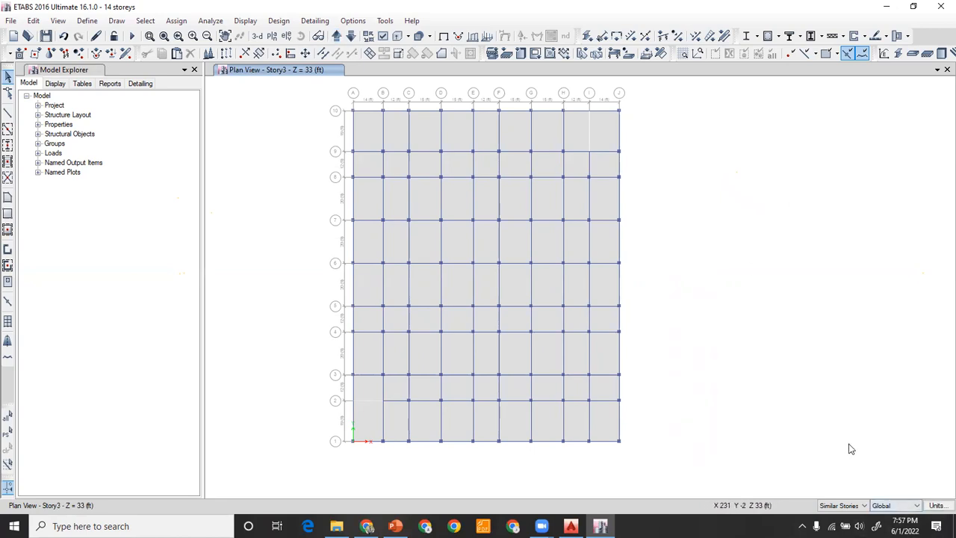
pyautogui.click(352, 37)
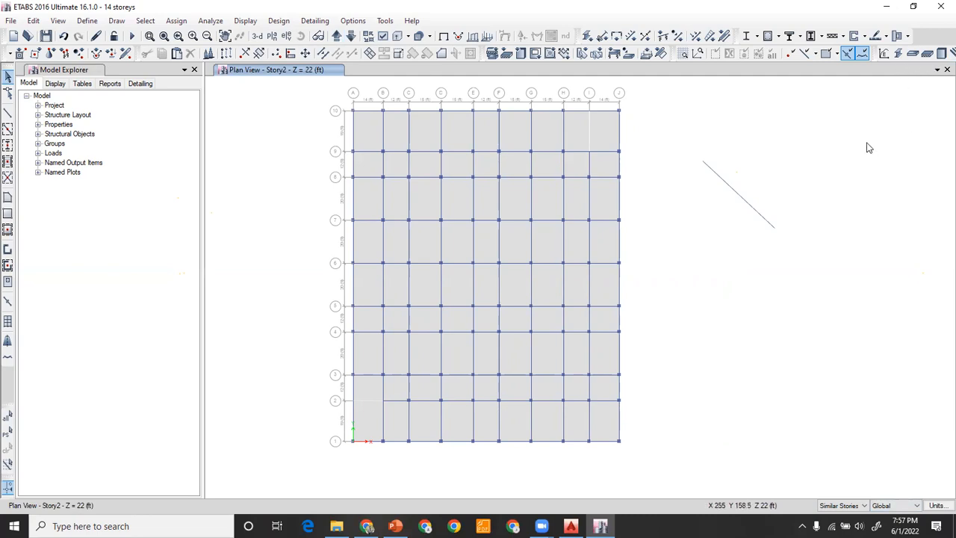
pyautogui.moveTo(767, 179); pyautogui.dragTo(720, 234)
pyautogui.press('Delete')
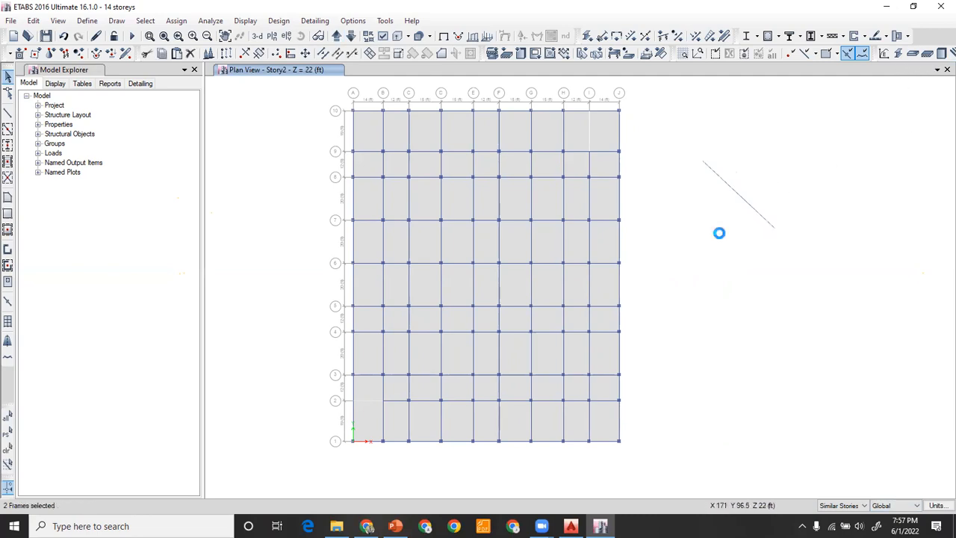
# On Story1, draw pier walls by grid with Property None along the perimeter lines 10, J, A and 1
pyautogui.click(351, 37)
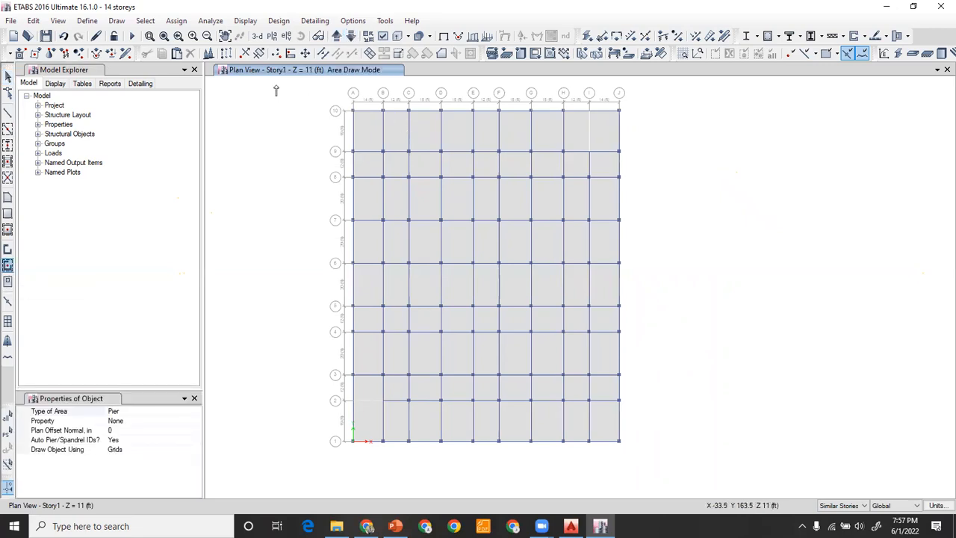
pyautogui.moveTo(312, 129); pyautogui.dragTo(299, 141, button='middle')
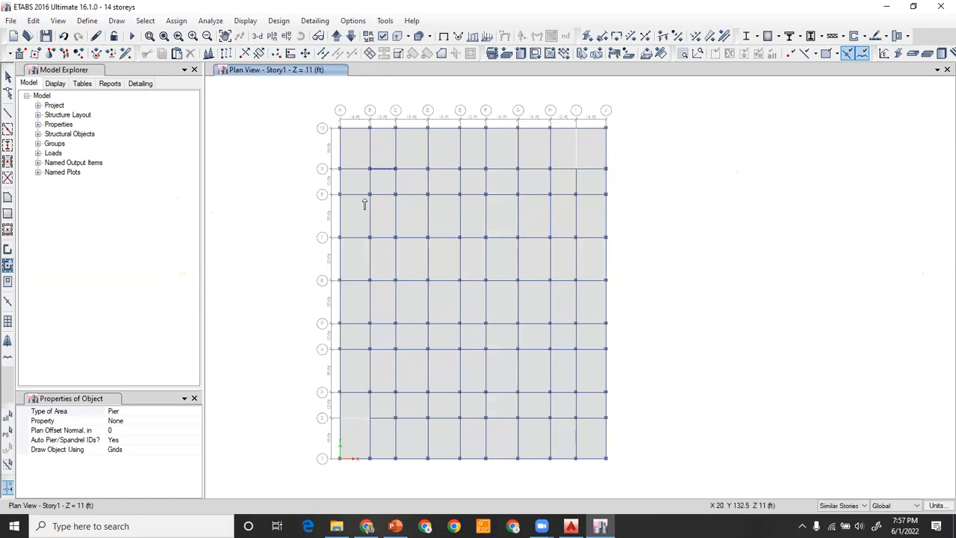
pyautogui.moveTo(314, 108)
pyautogui.mouseDown()
pyautogui.moveTo(570, 156)
pyautogui.moveTo(634, 158)
pyautogui.mouseUp()
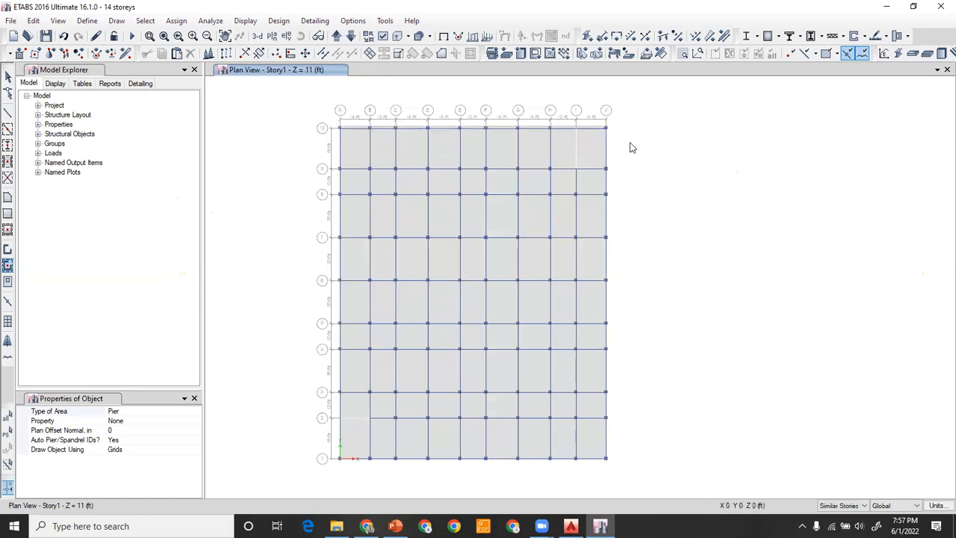
pyautogui.moveTo(594, 97)
pyautogui.mouseDown()
pyautogui.moveTo(645, 372)
pyautogui.moveTo(646, 477)
pyautogui.mouseUp()
pyautogui.moveTo(303, 112)
pyautogui.mouseDown()
pyautogui.moveTo(358, 340)
pyautogui.moveTo(354, 470)
pyautogui.mouseUp()
pyautogui.moveTo(315, 443)
pyautogui.mouseDown()
pyautogui.moveTo(538, 478)
pyautogui.moveTo(626, 478)
pyautogui.mouseUp()
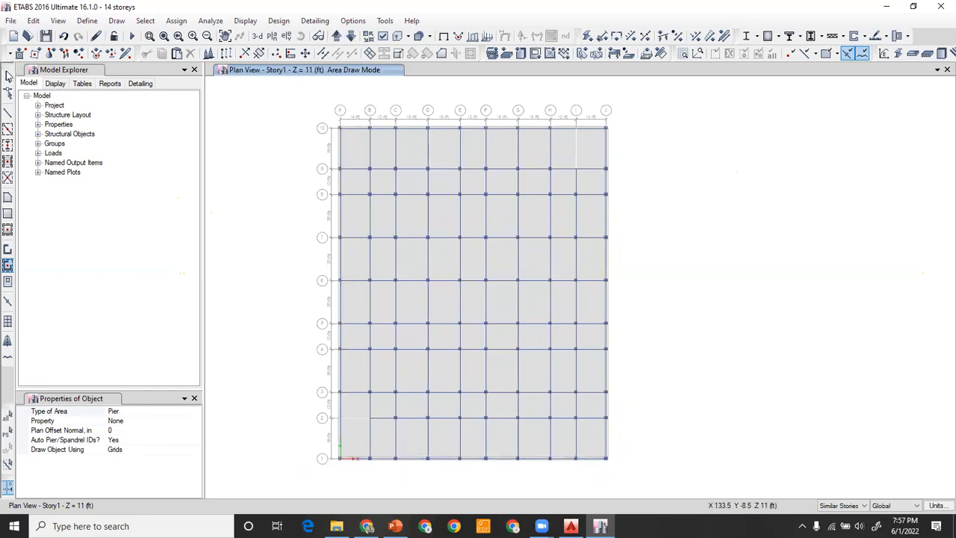
pyautogui.click(8, 75)
# Check the perimeter walls on the Story2 and Story1 plans and around the building's lower storeys in 3D
pyautogui.click(337, 38)
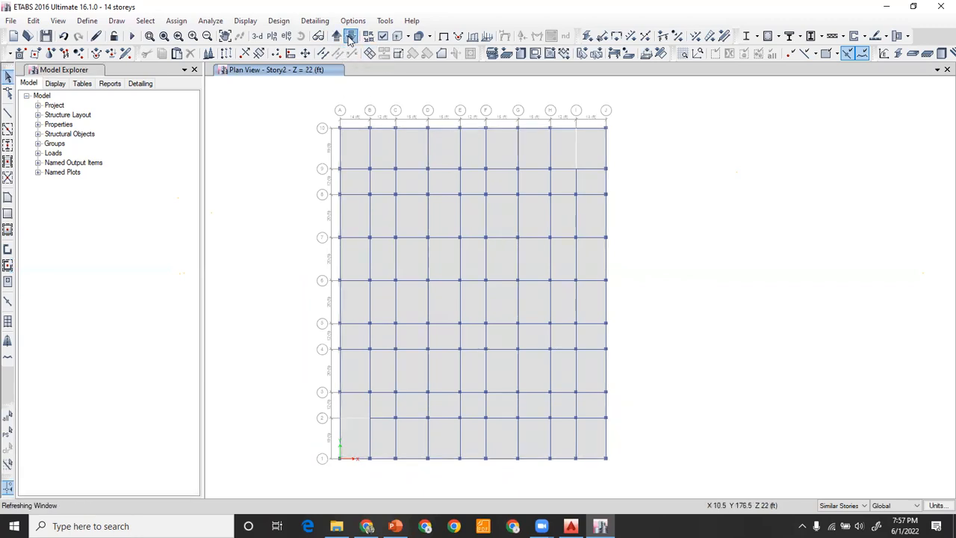
pyautogui.click(351, 39)
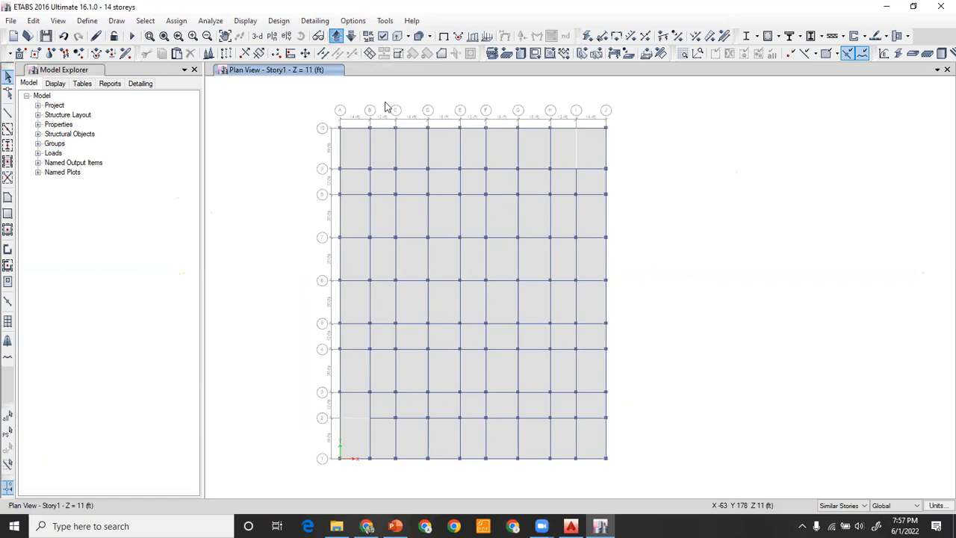
pyautogui.click(337, 37)
pyautogui.click(258, 37)
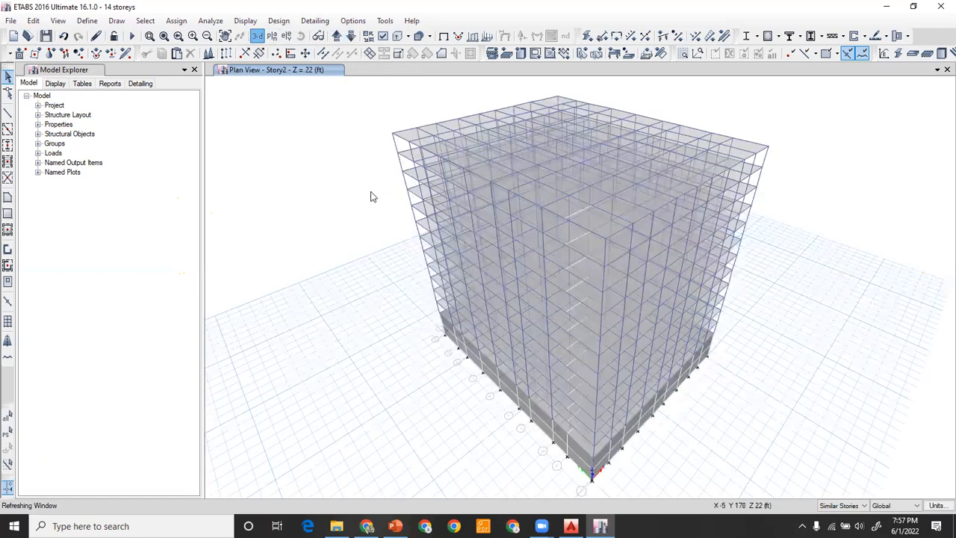
pyautogui.moveTo(462, 396); pyautogui.dragTo(455, 333)
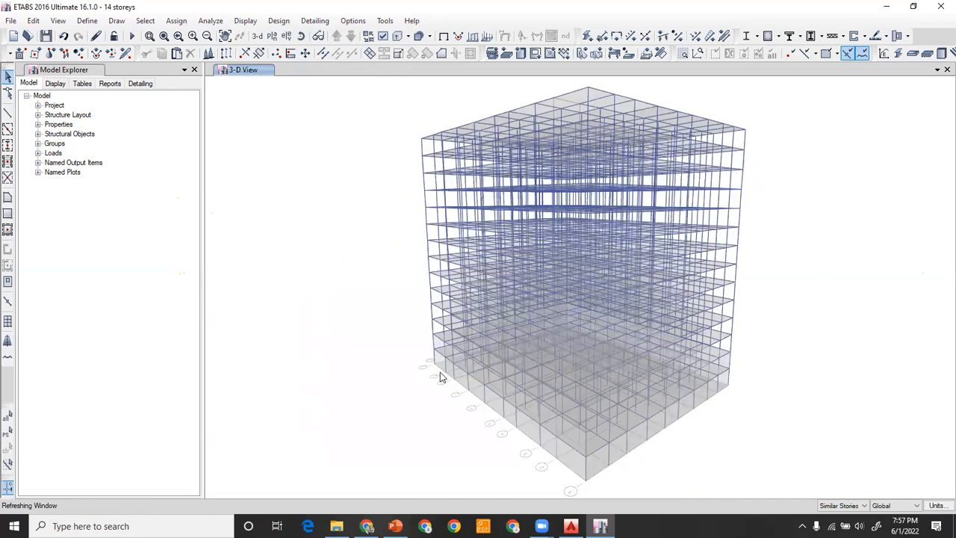
pyautogui.scroll(4, 438, 369)
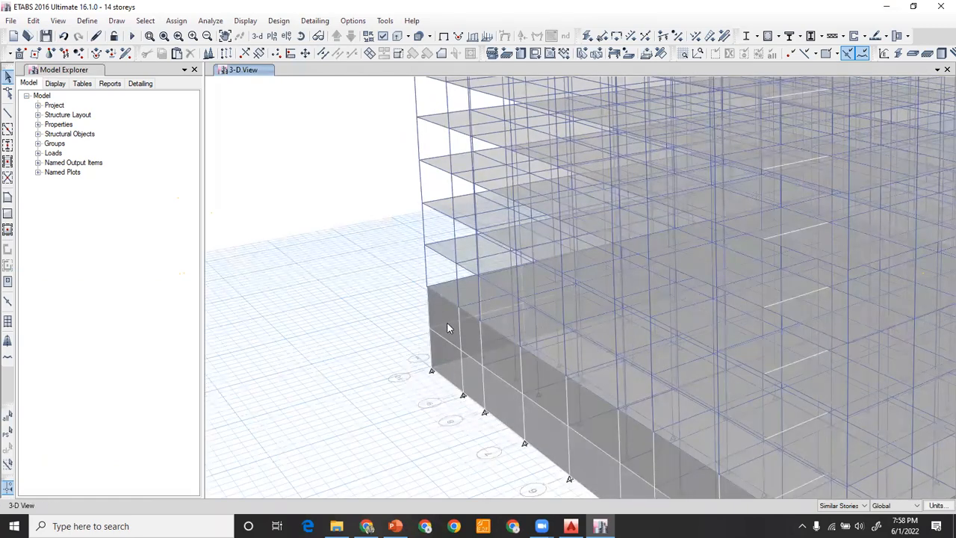
# Open the Story1 plan and check how the perimeter walls display, keeping the view coloured by Objects
pyautogui.click(271, 36)
pyautogui.click(418, 325)
pyautogui.click(425, 405)
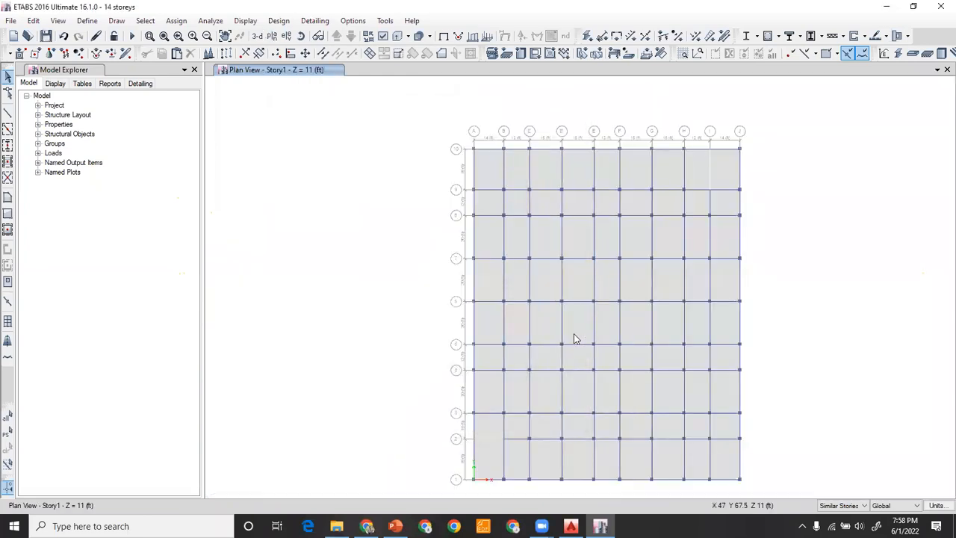
pyautogui.moveTo(525, 167); pyautogui.dragTo(483, 156, button='middle')
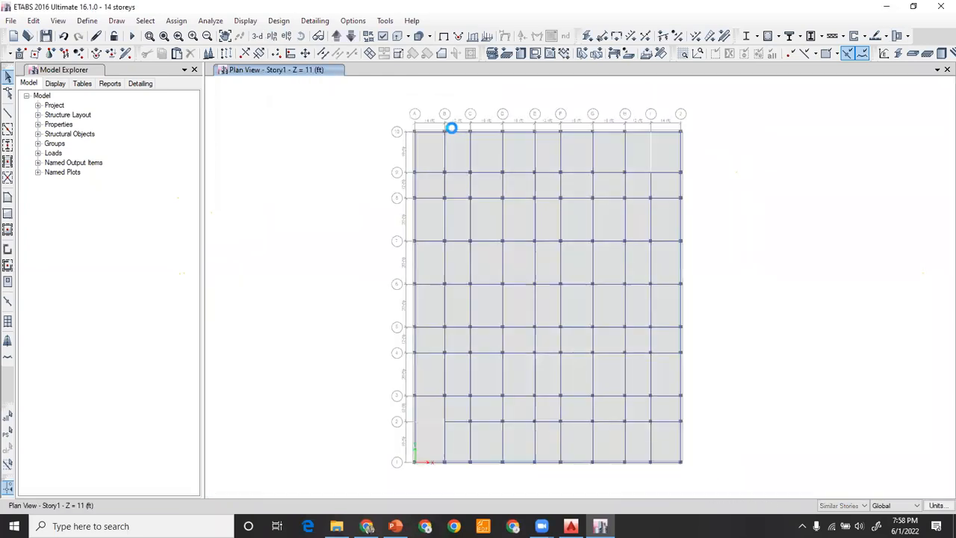
pyautogui.scroll(4, 451, 128)
pyautogui.click(383, 36)
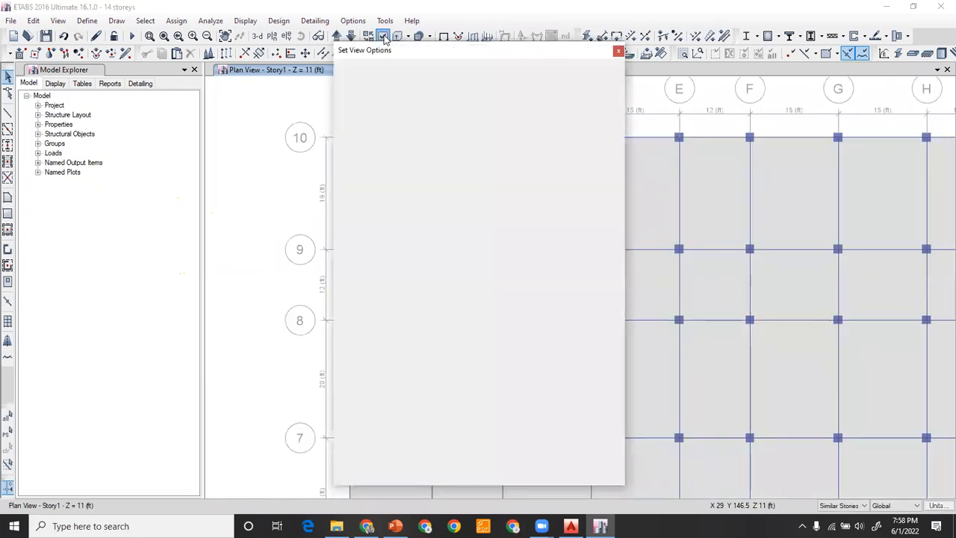
pyautogui.click(467, 116)
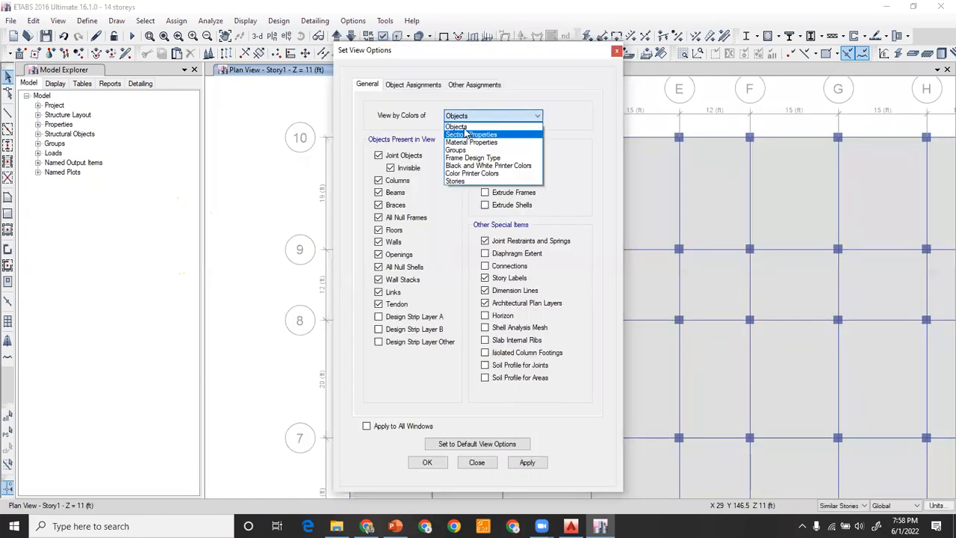
pyautogui.click(457, 126)
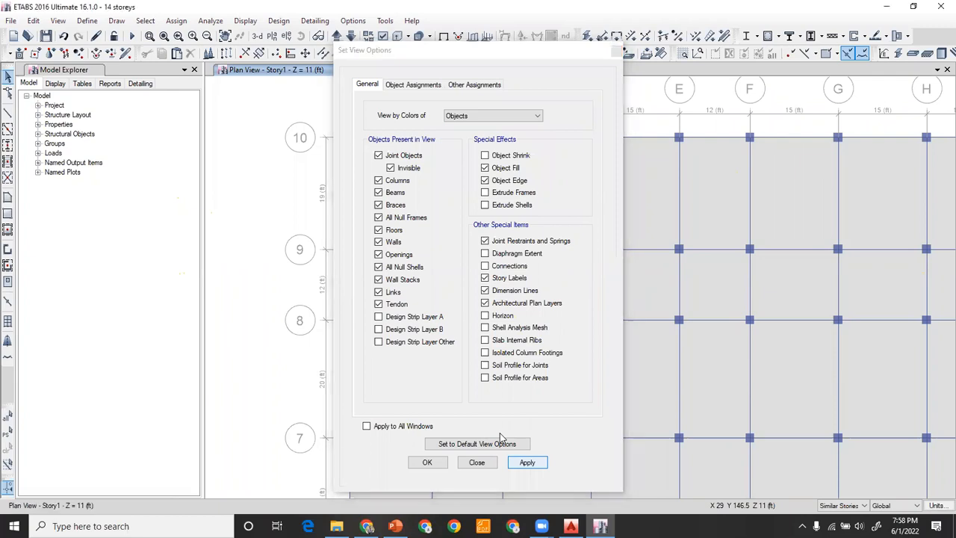
pyautogui.click(477, 462)
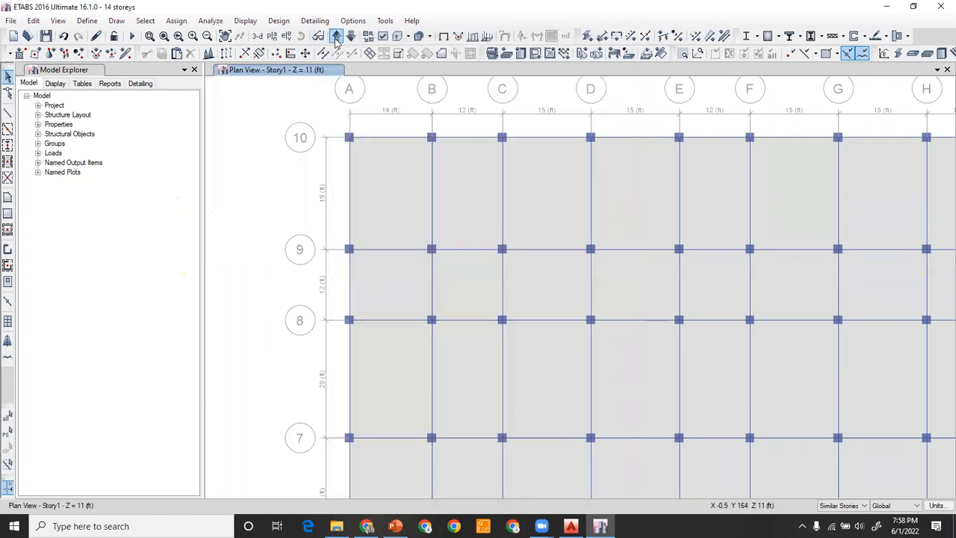
# Check the perimeter on the Story2 and Story3 plans, review the object visibility options, and show all objects
pyautogui.click(336, 38)
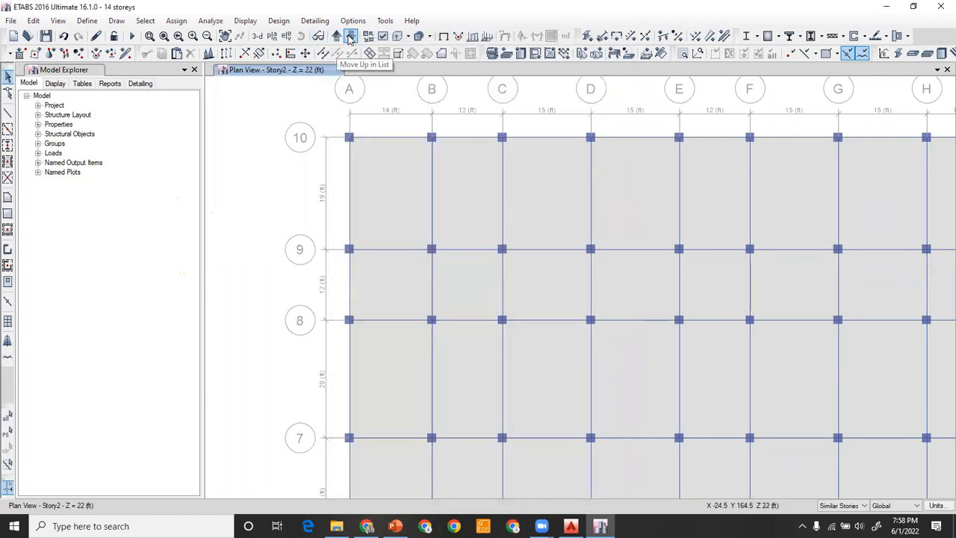
pyautogui.click(338, 38)
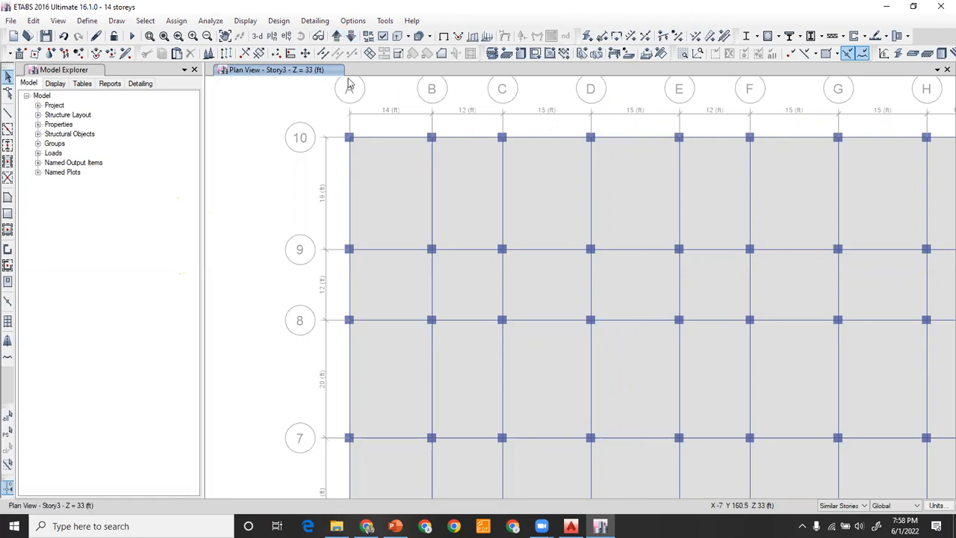
pyautogui.click(383, 37)
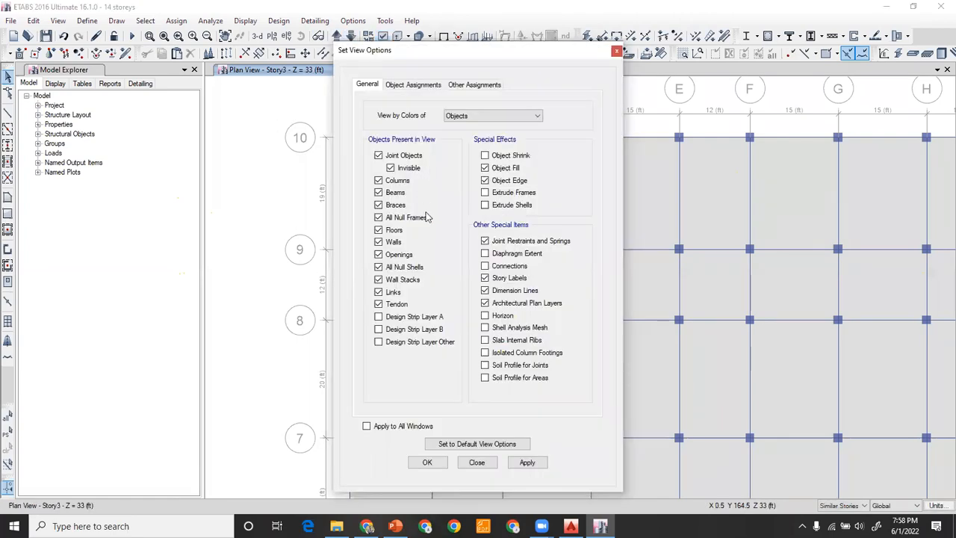
pyautogui.press('Escape')
pyautogui.rightClick(239, 183)
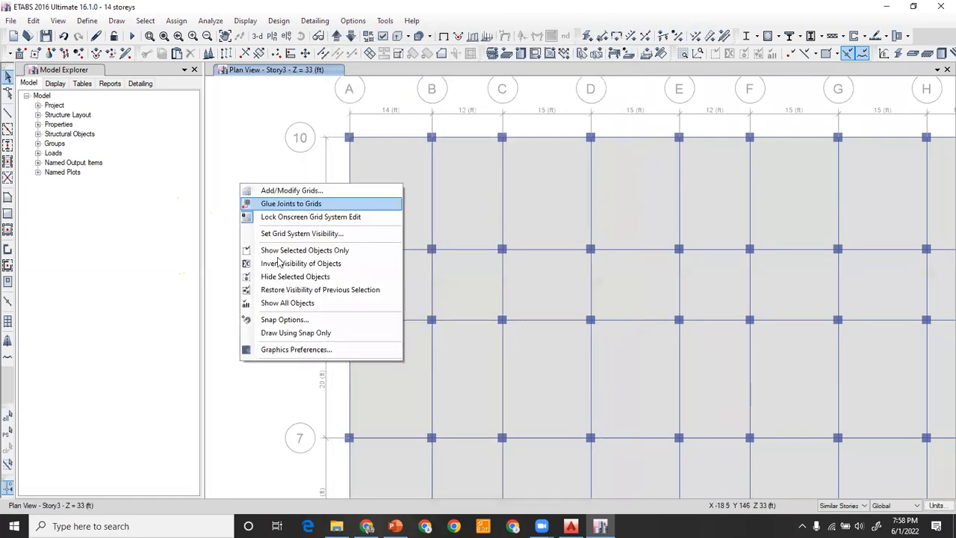
pyautogui.click(269, 303)
# Check the plans from Story2 down to Base, and examine the basement perimeter walls in 3D
pyautogui.click(350, 37)
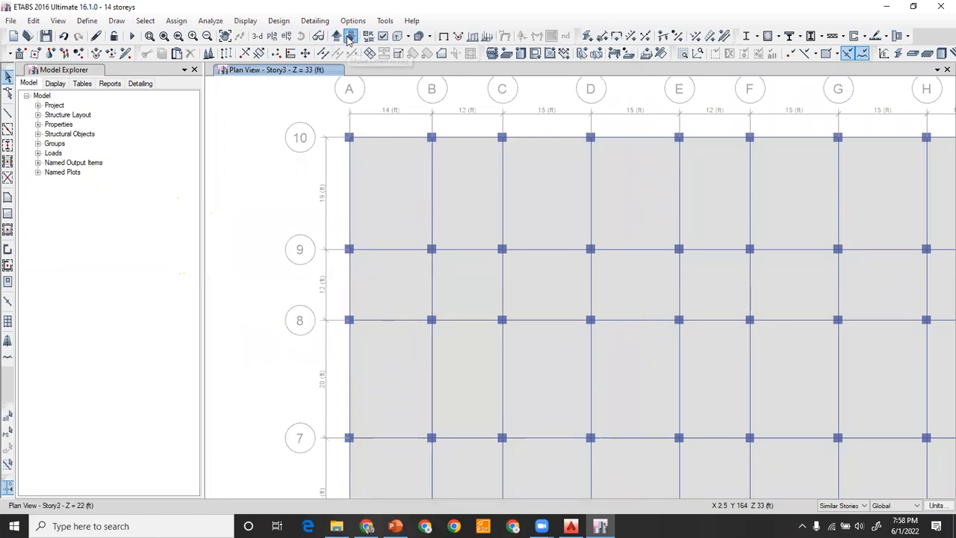
pyautogui.click(350, 38)
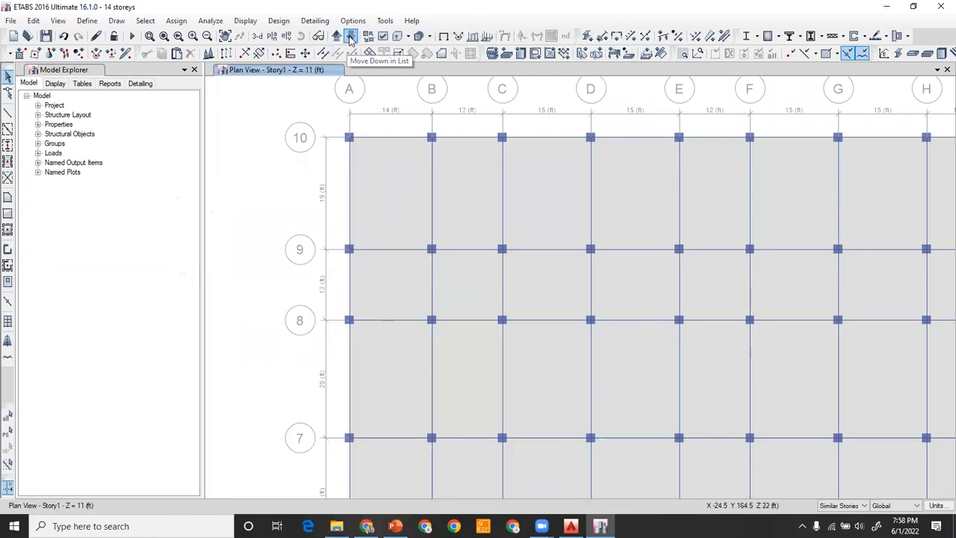
pyautogui.click(350, 37)
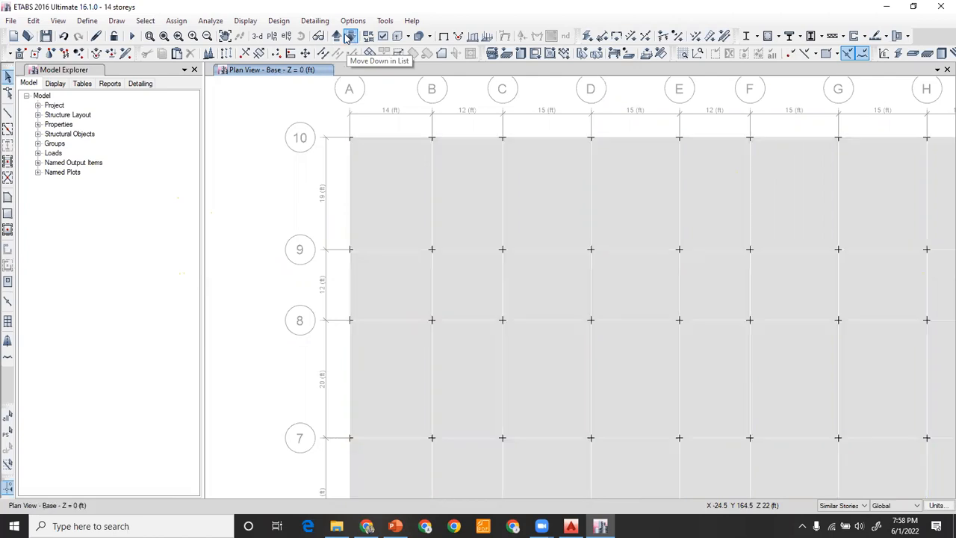
pyautogui.click(336, 35)
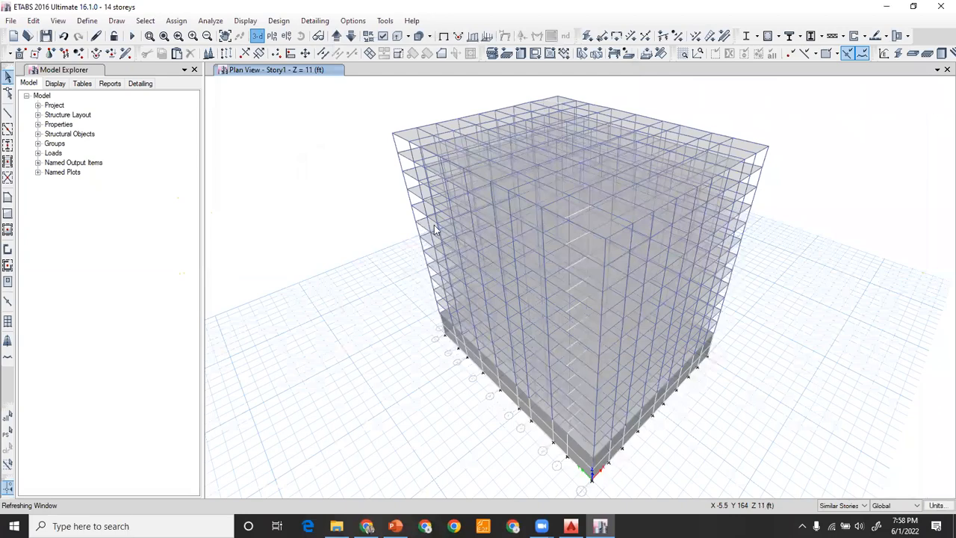
pyautogui.click(301, 36)
pyautogui.moveTo(419, 366); pyautogui.dragTo(452, 427)
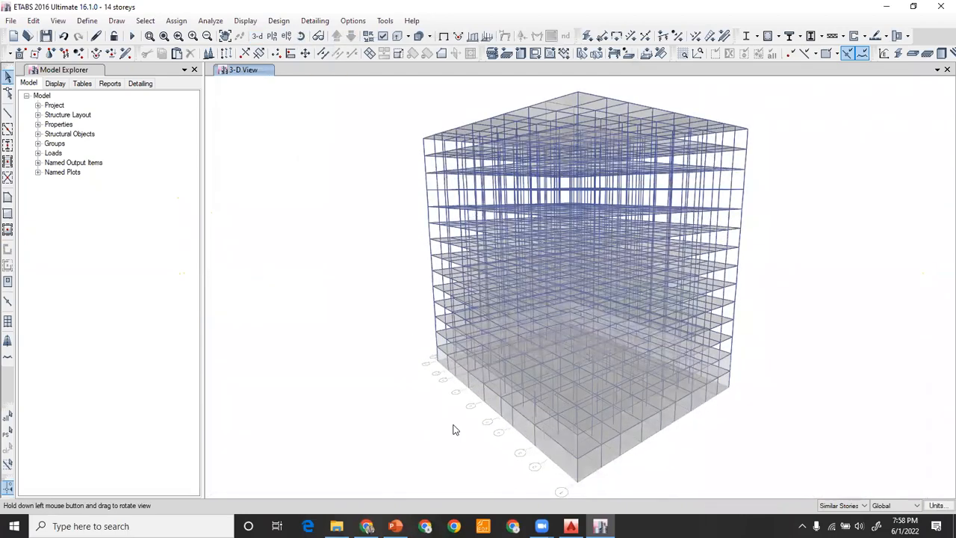
pyautogui.scroll(3, 480, 397)
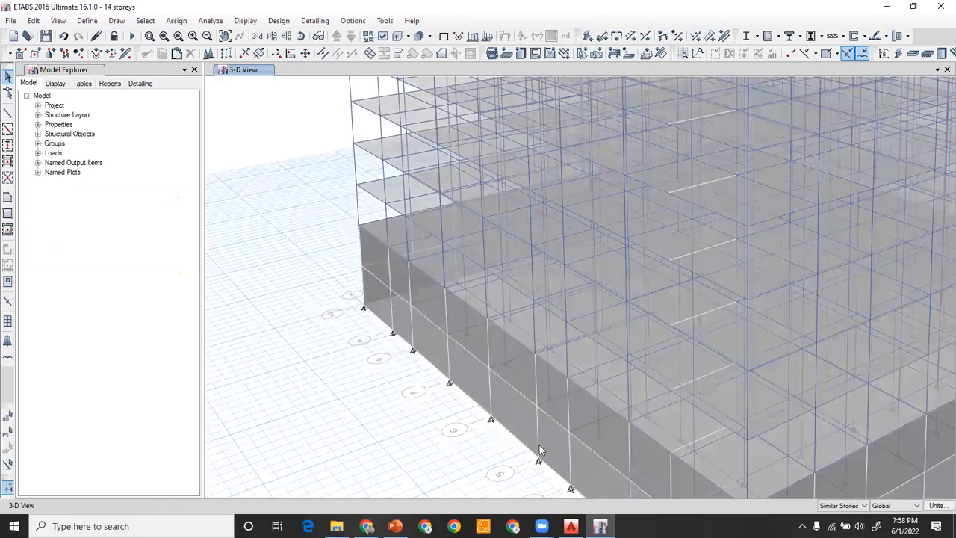
# Switch to AutoCAD and examine the lift walls and their surroundings on the Basement 1 and Basement 2 plans
pyautogui.click(572, 526)
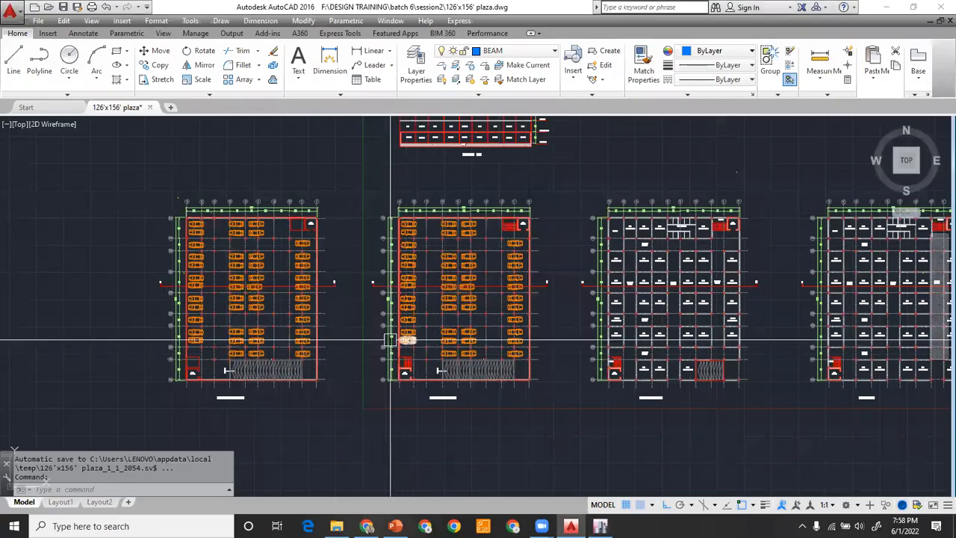
pyautogui.scroll(4, 389, 341)
pyautogui.scroll(2, 396, 382)
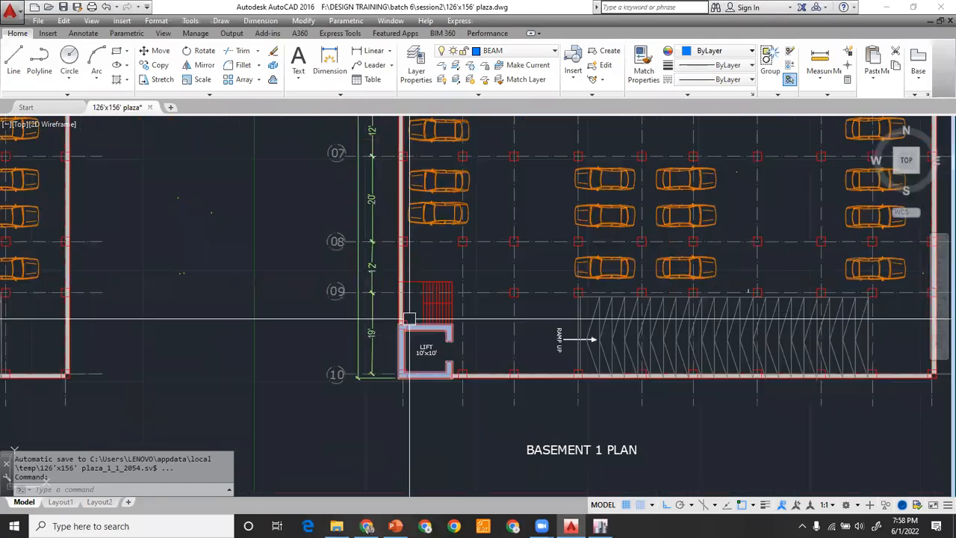
pyautogui.scroll(-2, 476, 298)
pyautogui.moveTo(480, 288); pyautogui.dragTo(326, 317, button='middle')
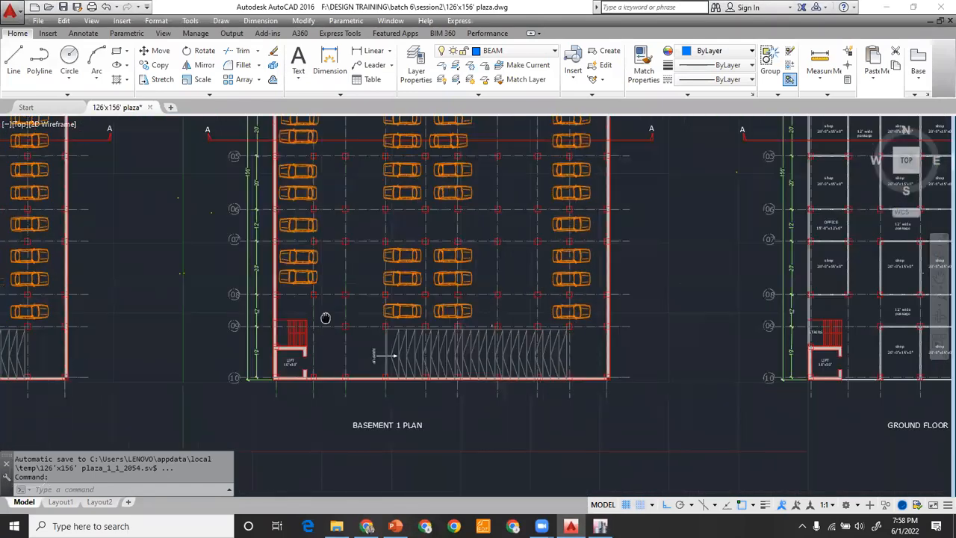
pyautogui.scroll(2, 430, 290)
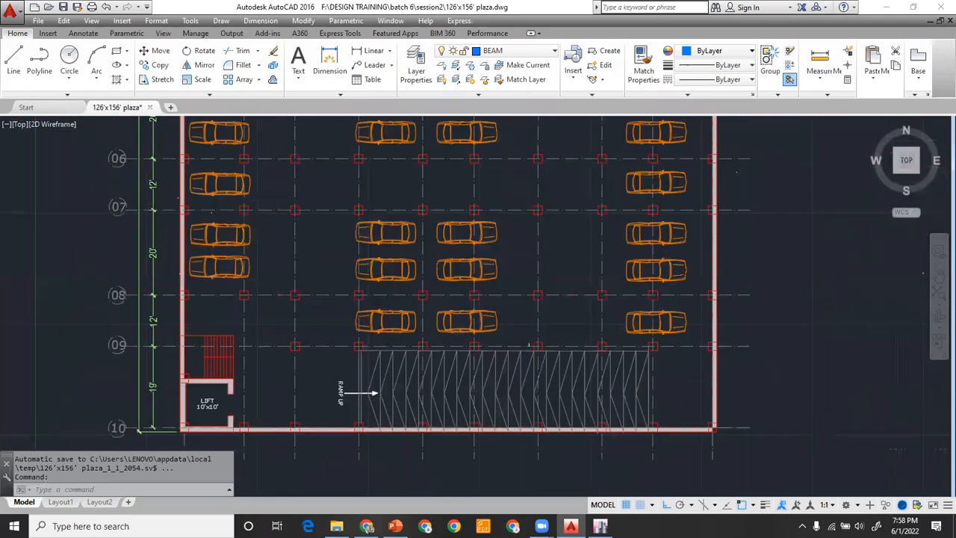
pyautogui.scroll(-4, 520, 376)
pyautogui.moveTo(520, 375)
pyautogui.mouseDown(button='middle')
pyautogui.moveTo(679, 342)
pyautogui.moveTo(796, 289)
pyautogui.mouseUp(button='middle')
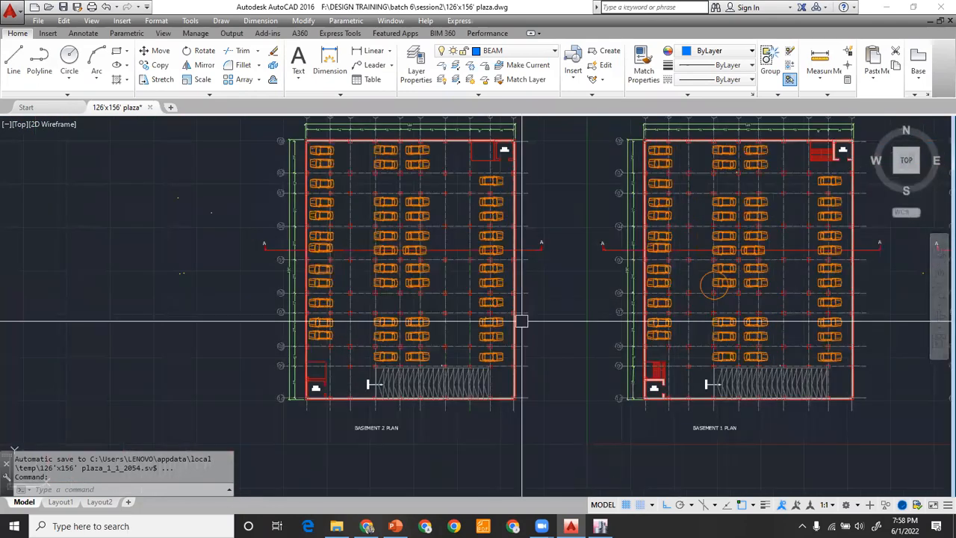
pyautogui.scroll(5, 307, 394)
pyautogui.scroll(2, 306, 394)
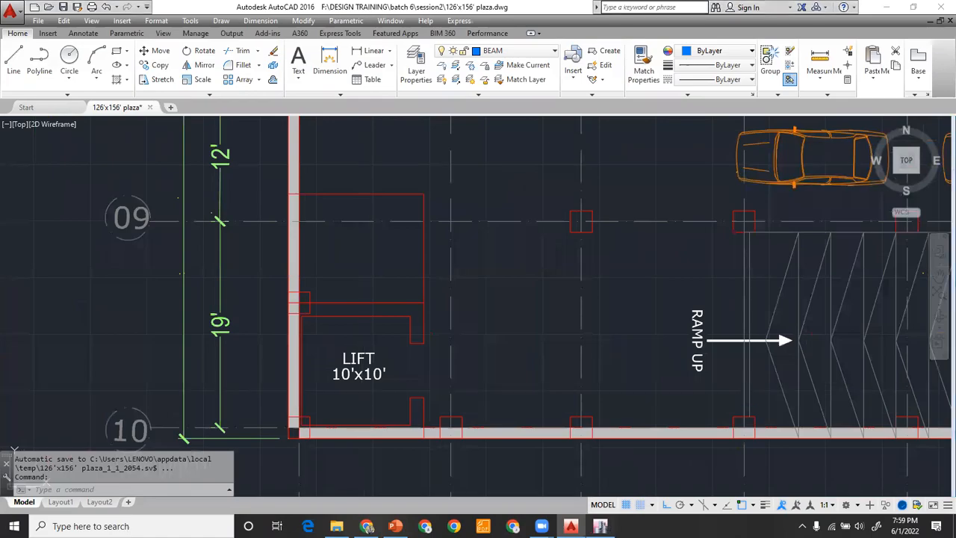
# Switch back to ETABS, open the Story2 plan, and set the drawing scope to All Stories
pyautogui.hotkey('alt', 'Tab')
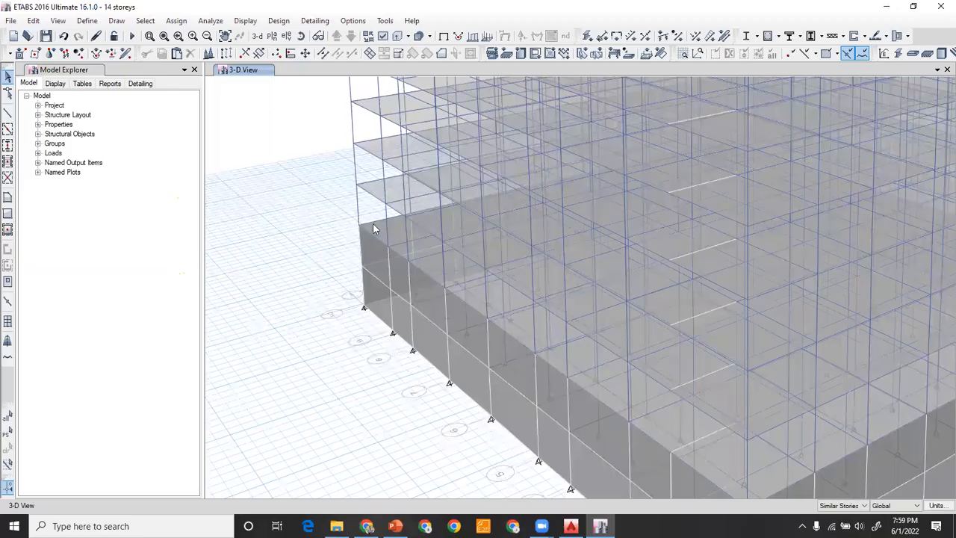
pyautogui.click(422, 318)
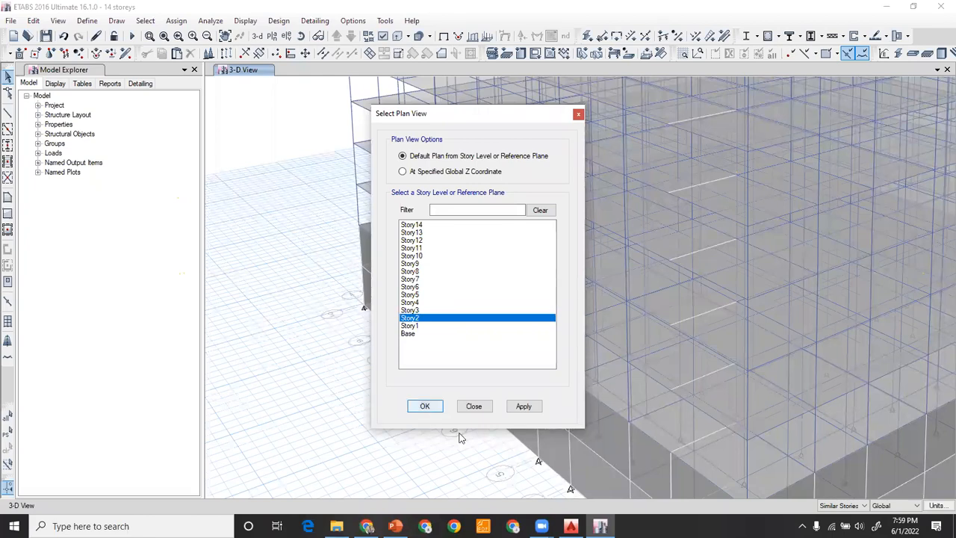
pyautogui.press('Return')
pyautogui.click(842, 505)
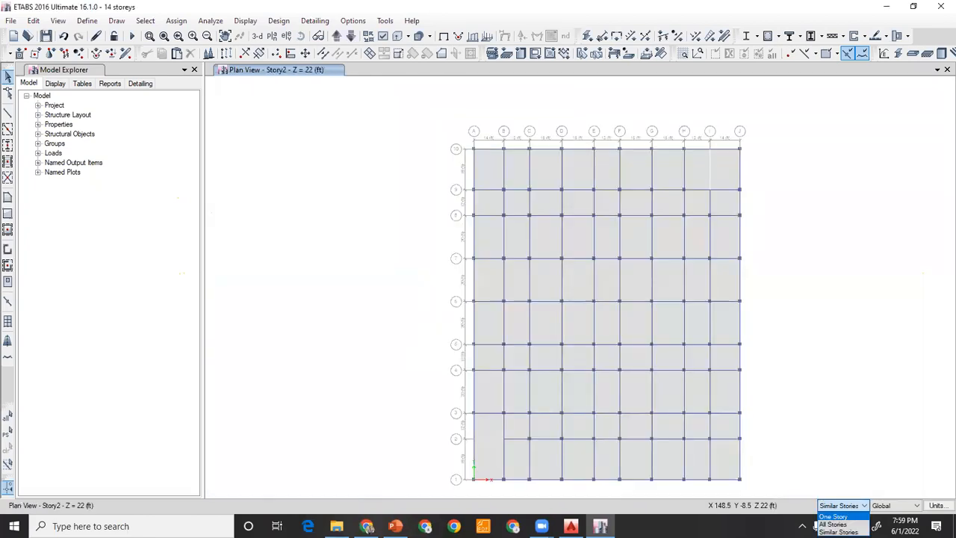
pyautogui.moveTo(688, 350); pyautogui.dragTo(616, 321, button='middle')
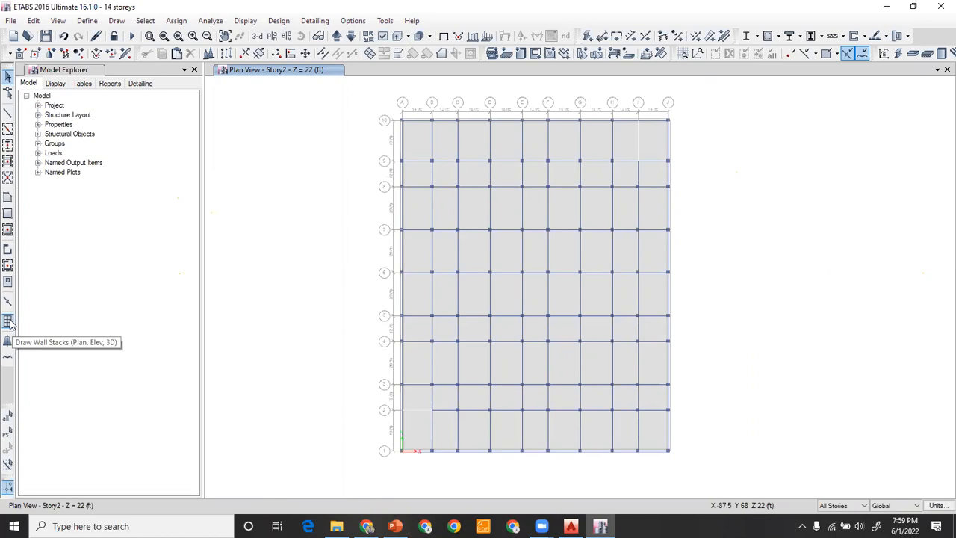
# Start a single-cell wall stack for the lift with LX 10 ft, LY 10 ft and a wall thickness of 15 in
pyautogui.click(9, 321)
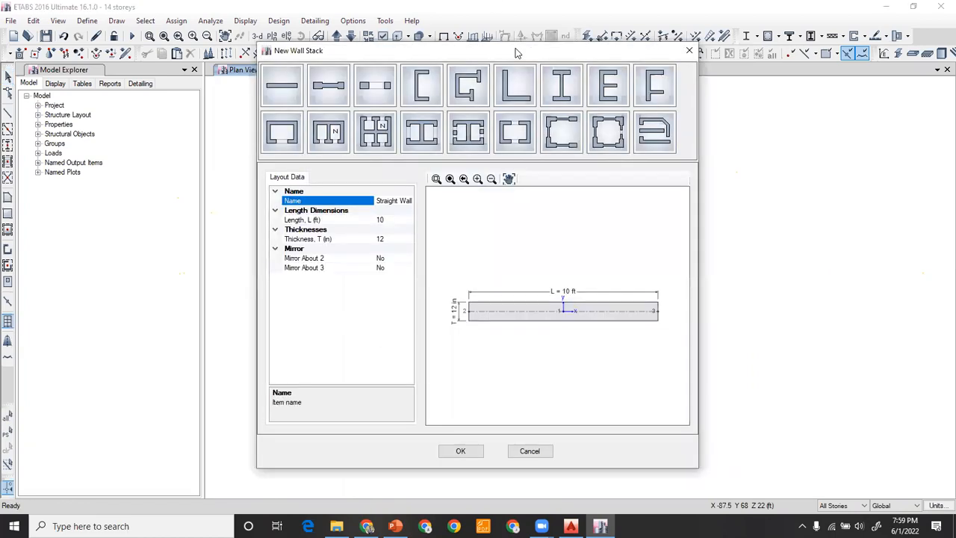
pyautogui.moveTo(262, 49); pyautogui.dragTo(146, 31)
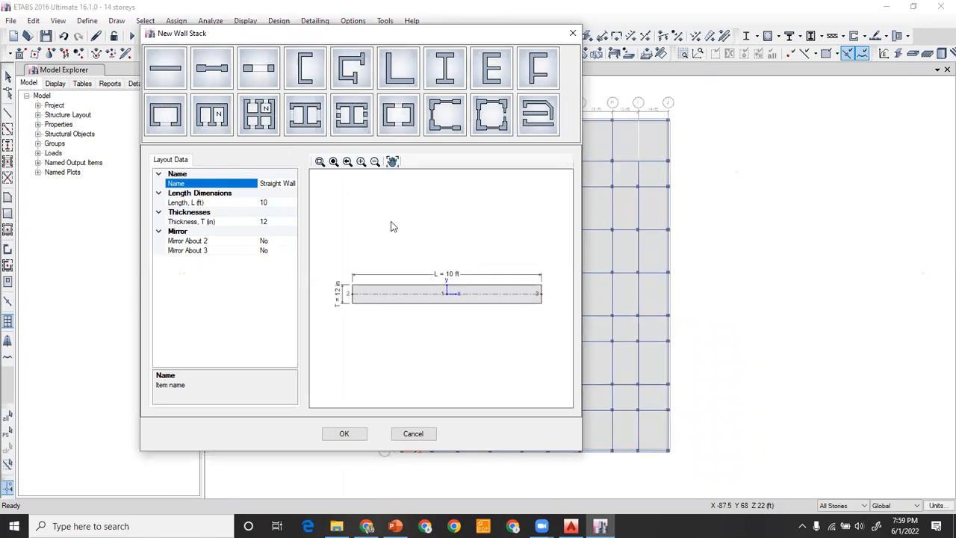
pyautogui.click(169, 119)
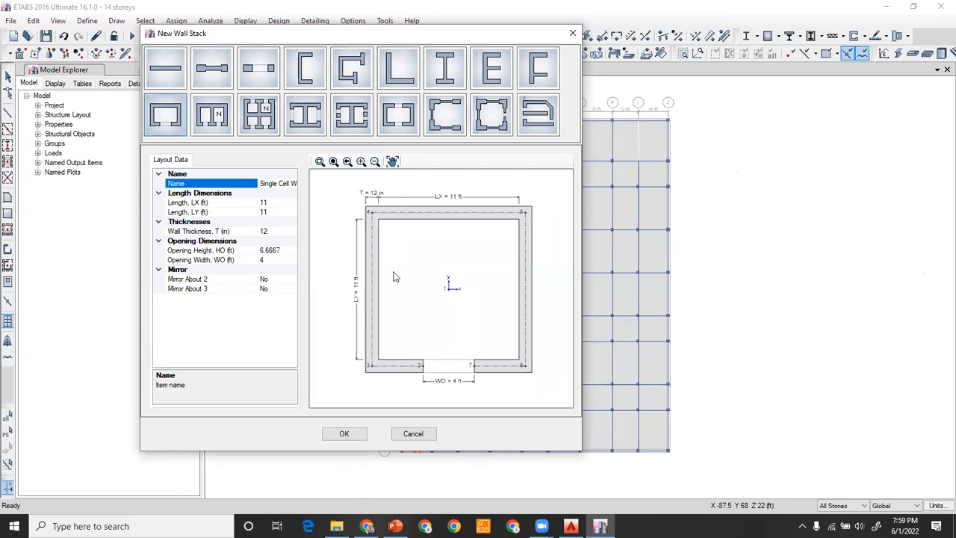
pyautogui.click(281, 204)
pyautogui.write('0')
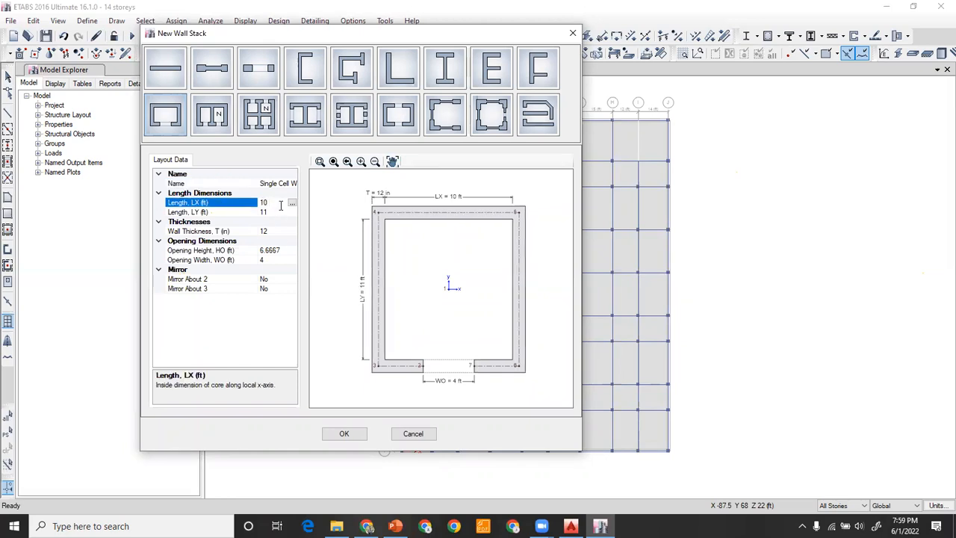
pyautogui.click(275, 212)
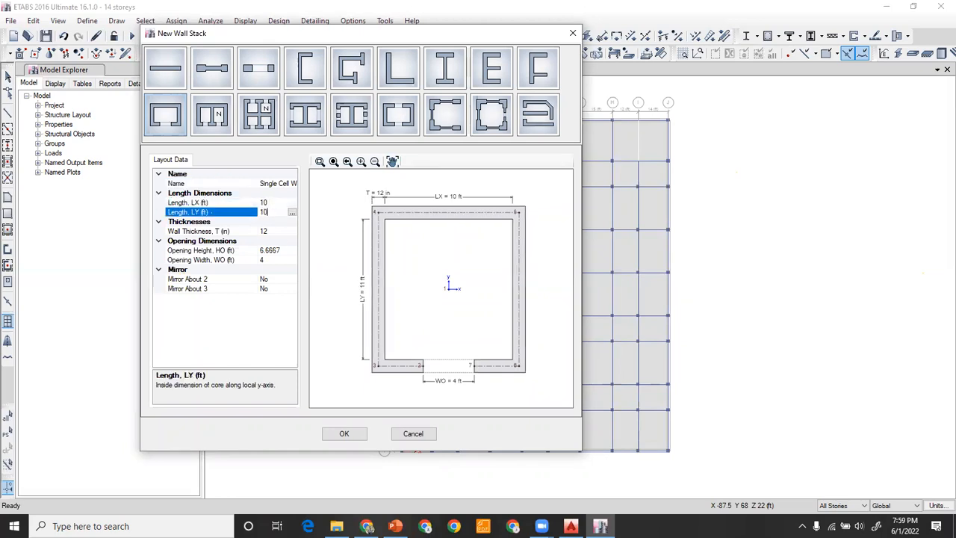
pyautogui.click(276, 232)
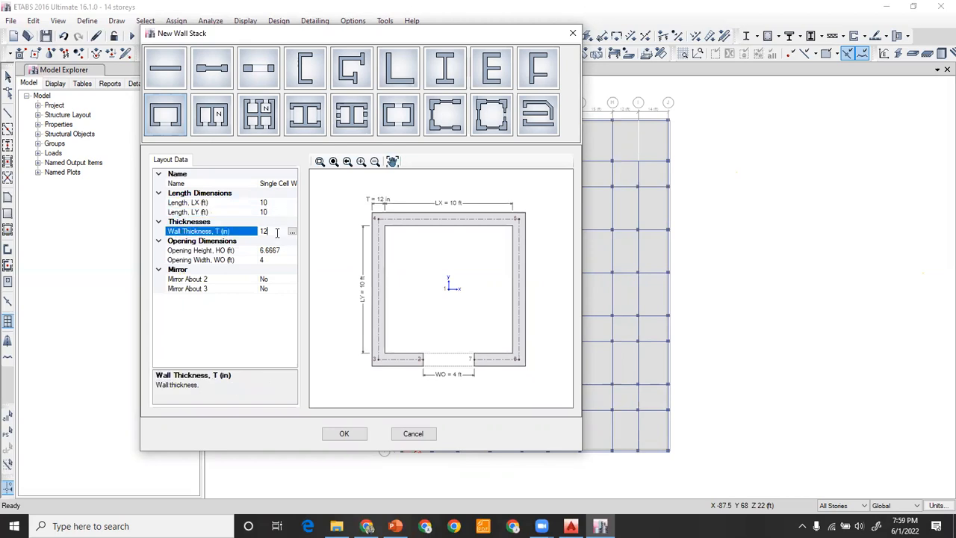
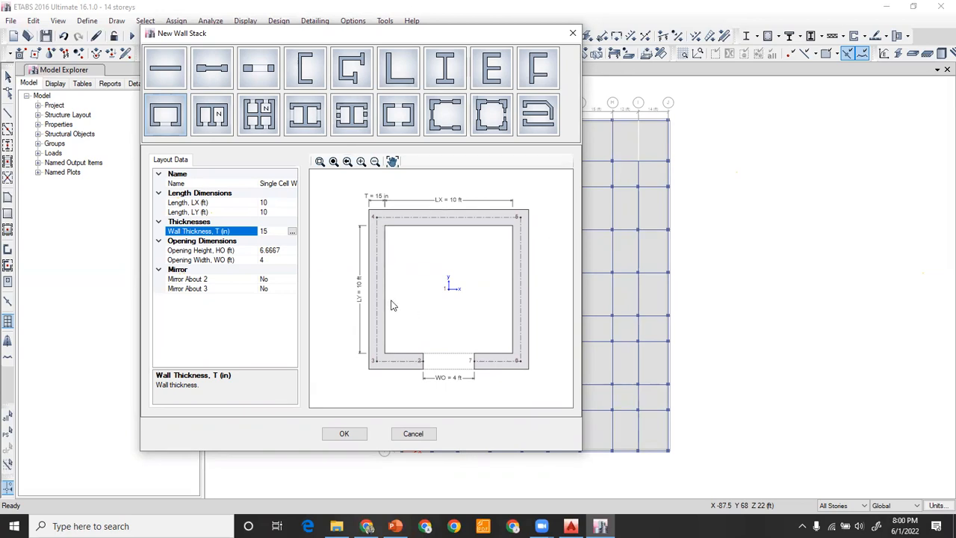
# Set the wall stack's opening height HO to 7 ft
pyautogui.click(279, 251)
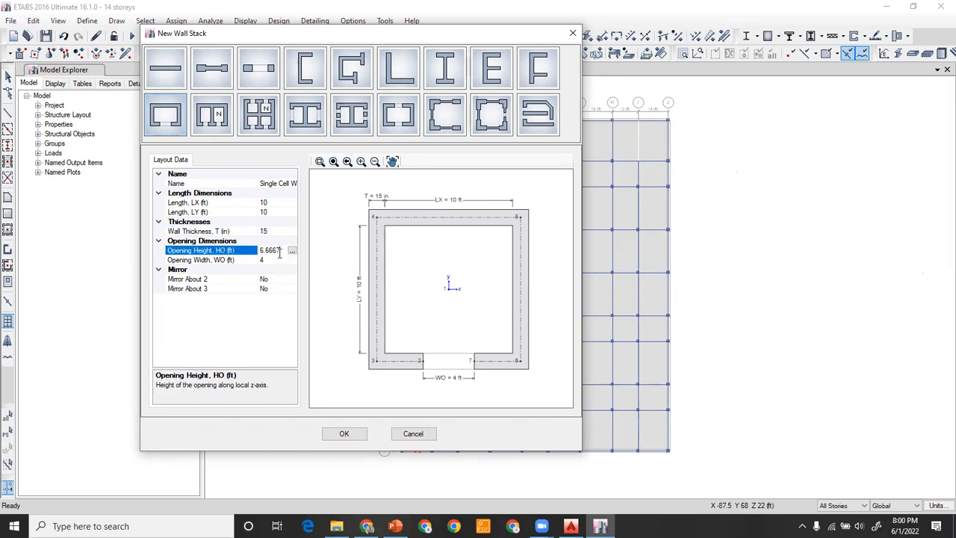
pyautogui.click(280, 251)
pyautogui.write('7')
# Switch to AutoCAD and add an aligned dimension across the door opening of the 10'x10' lift
pyautogui.click(571, 526)
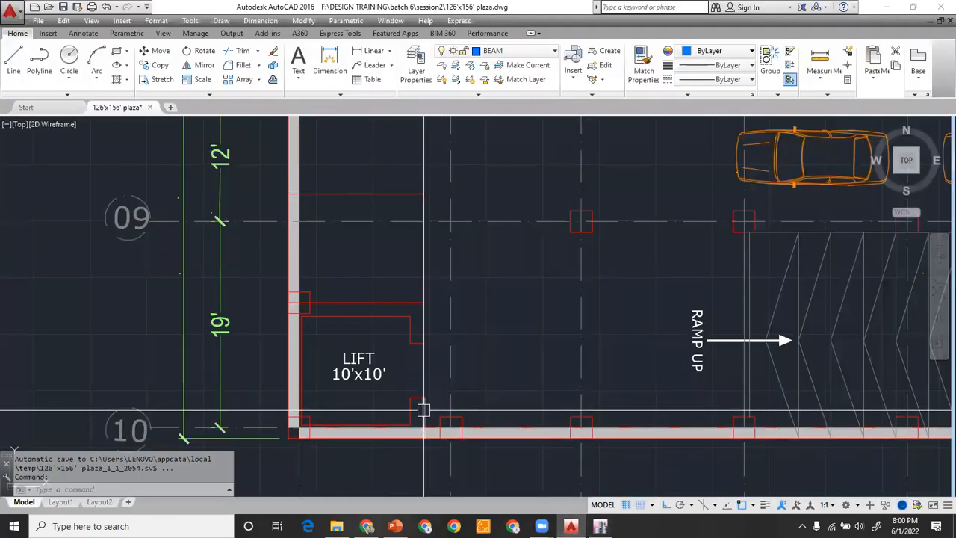
pyautogui.write('dal')
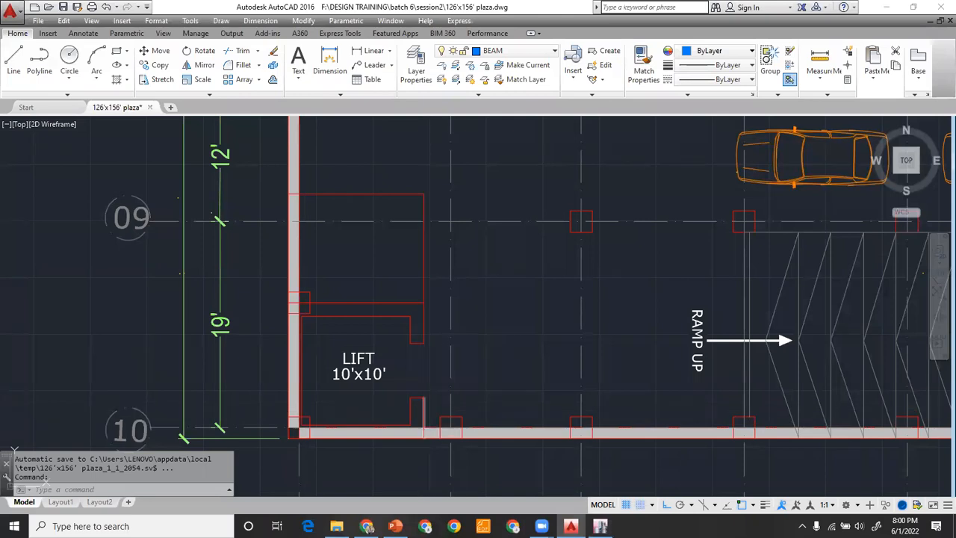
pyautogui.press('Return')
pyautogui.scroll(2, 424, 407)
pyautogui.click(424, 397)
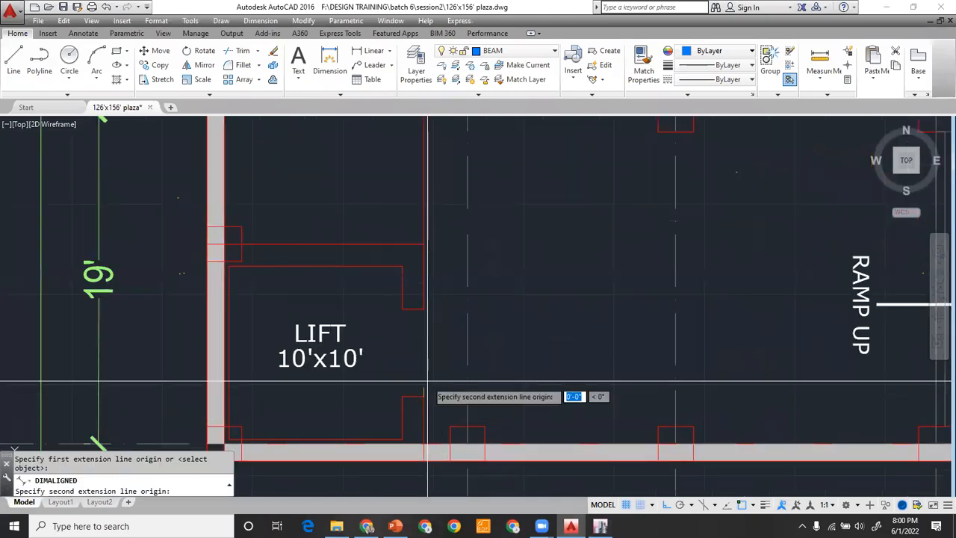
pyautogui.click(423, 308)
pyautogui.click(434, 348)
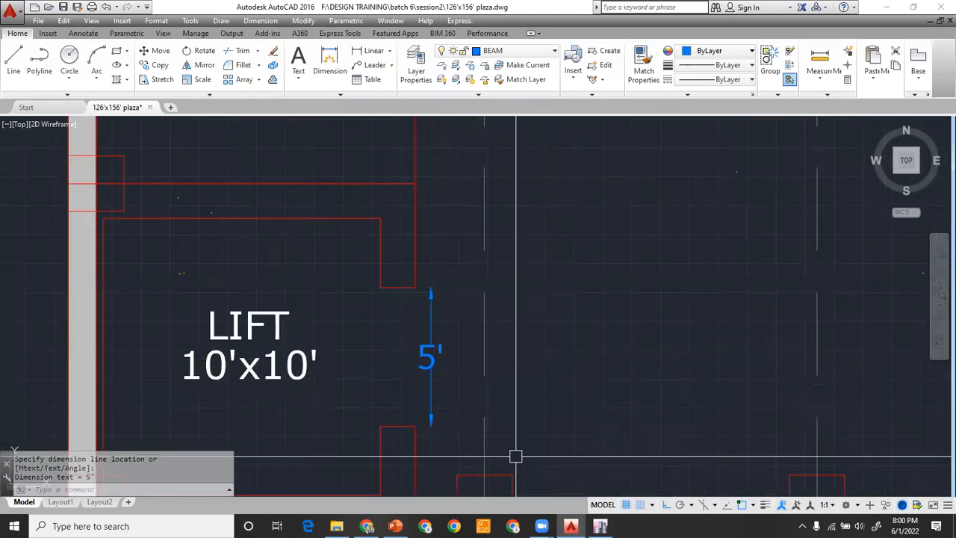
# Switch back to ETABS, set the wall stack's opening width WO to 5 ft and accept the layout
pyautogui.click(599, 526)
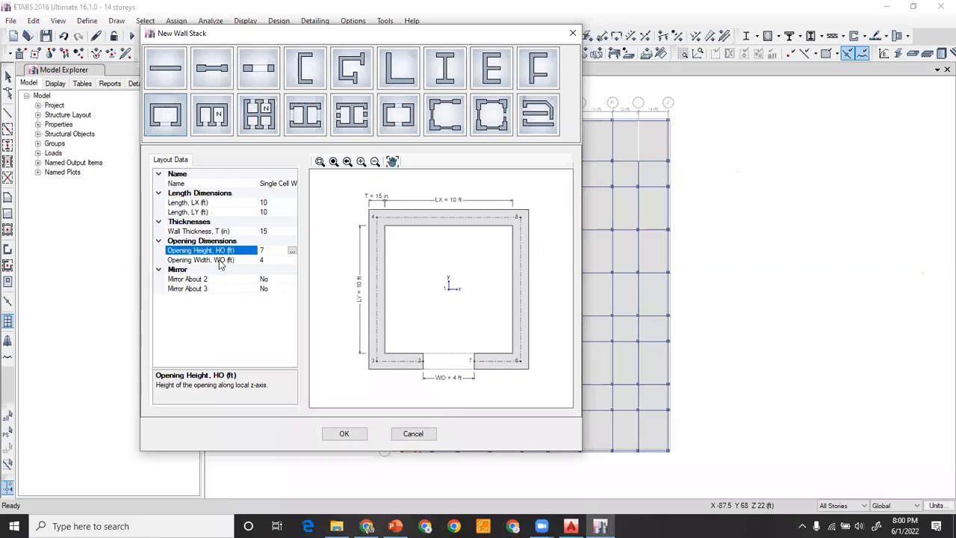
pyautogui.click(264, 259)
pyautogui.press('BackSpace')
pyautogui.write('5')
pyautogui.press('Return')
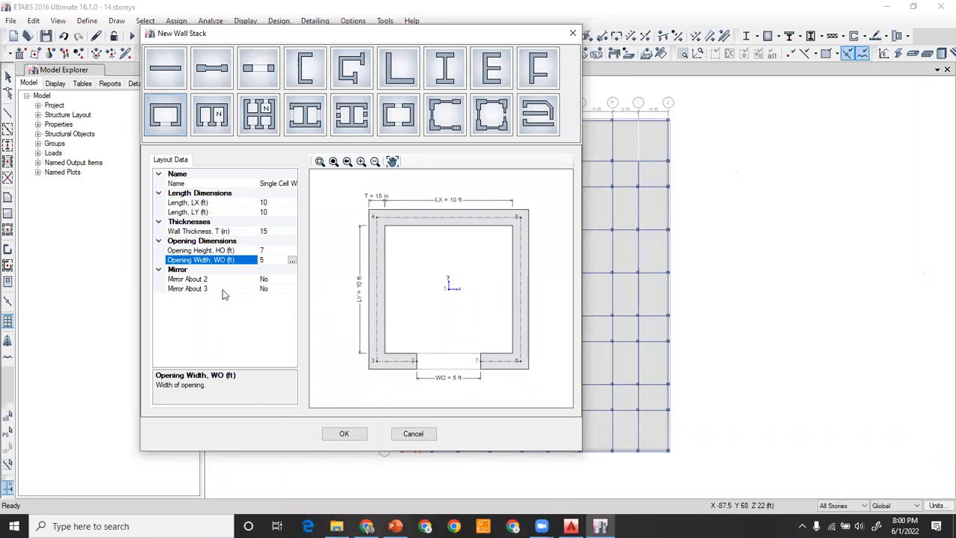
pyautogui.click(345, 435)
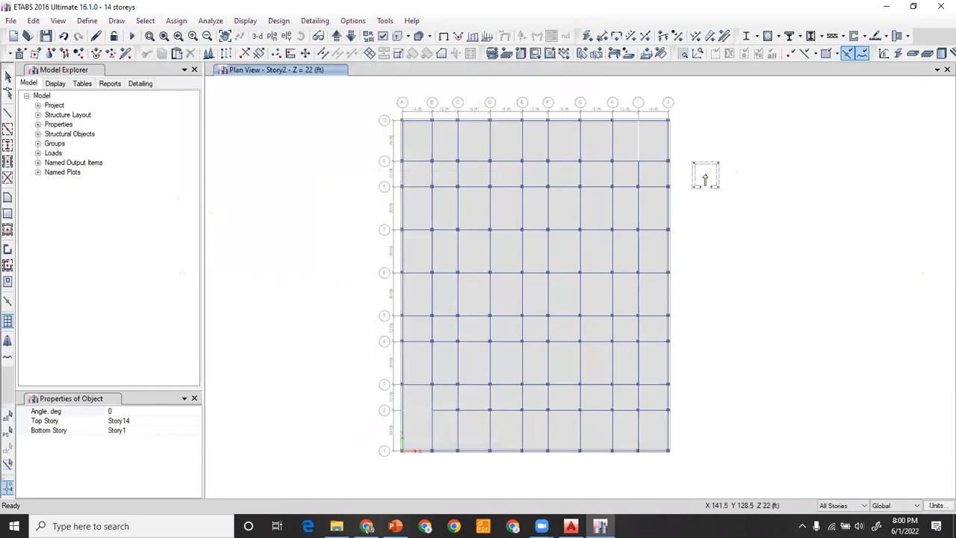
# Try rotation angles of 75 and 90 degrees for the wall stack
pyautogui.click(136, 410)
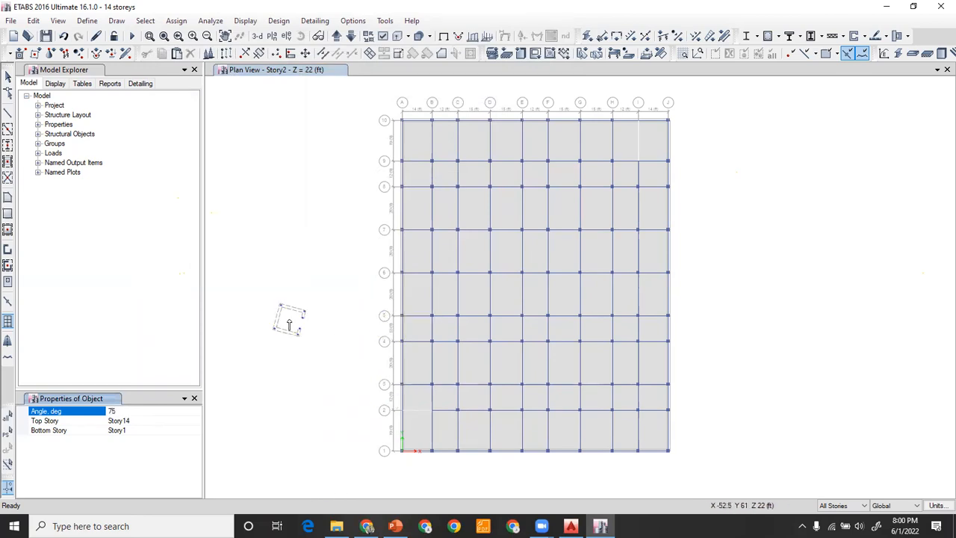
pyautogui.click(154, 408)
pyautogui.write('90')
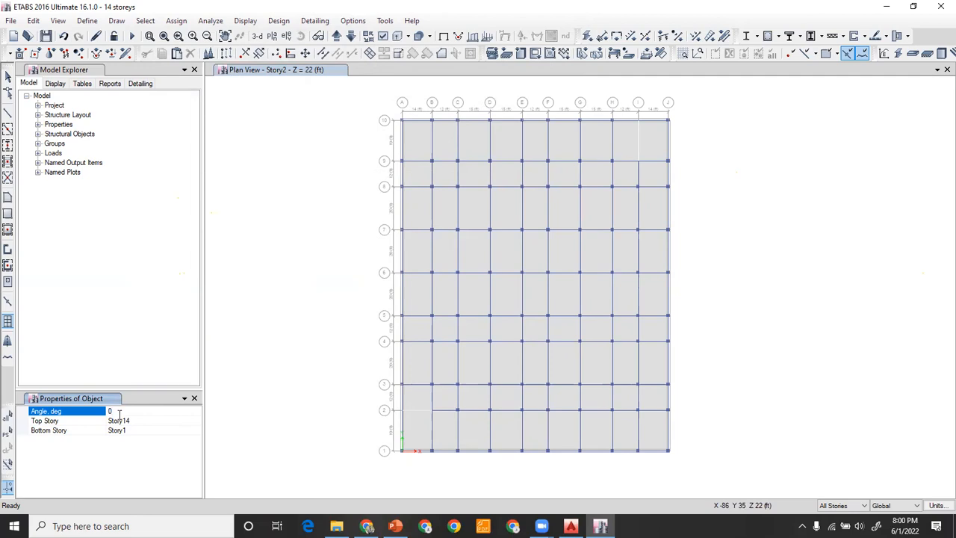
# Place the lift wall stack at angle 0 inside the corner bay, aligned with grid point J-10
pyautogui.moveTo(505, 251); pyautogui.dragTo(668, 126)
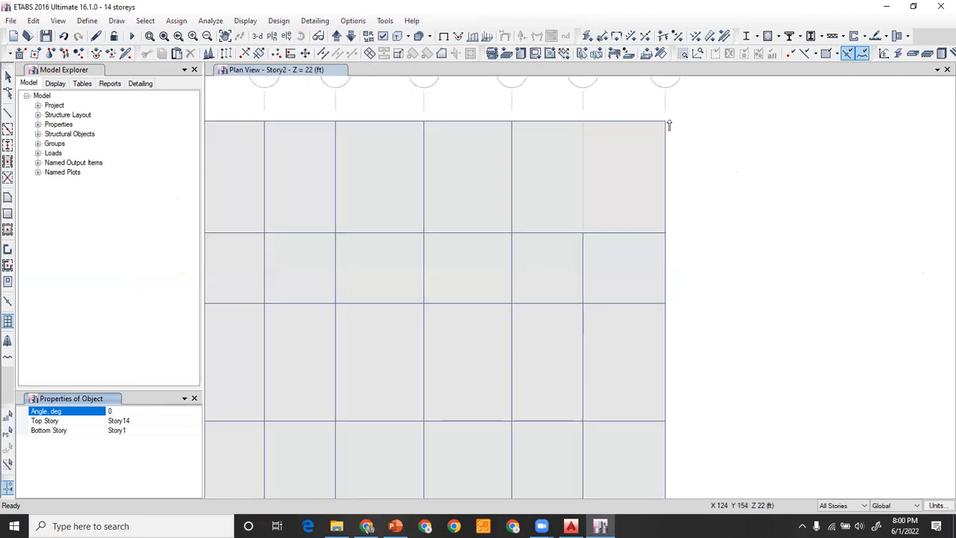
pyautogui.scroll(3, 683, 145)
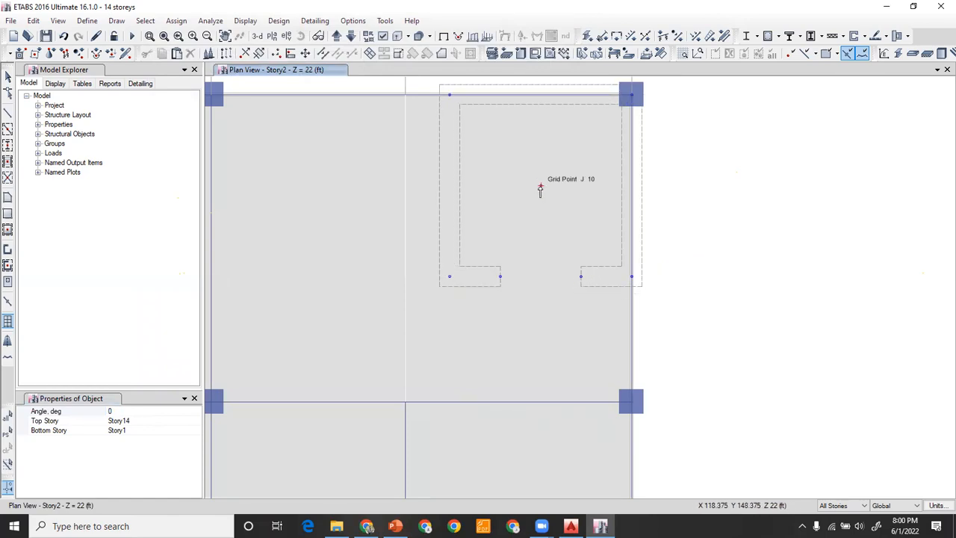
pyautogui.click(541, 187)
pyautogui.scroll(-4, 621, 163)
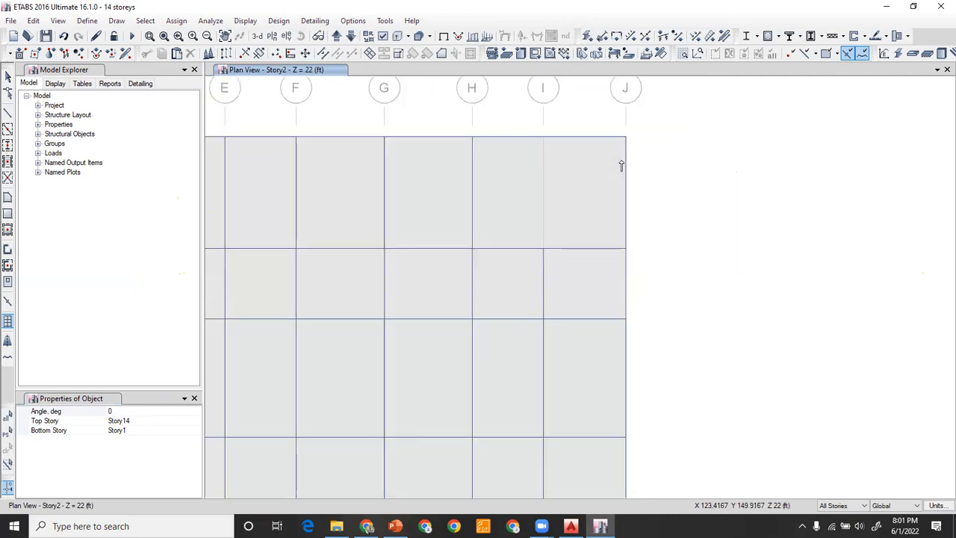
pyautogui.scroll(-2, 676, 179)
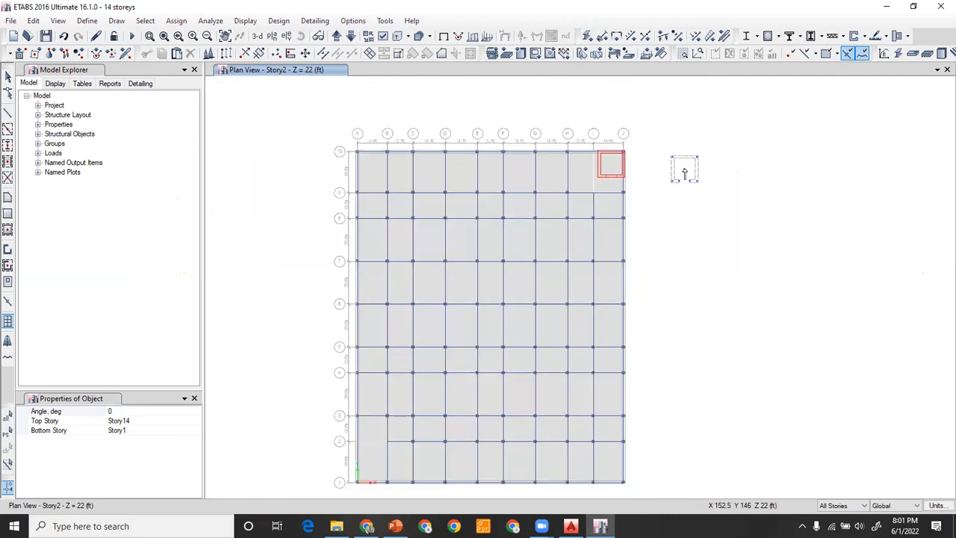
# Set the wall stack angle to 90 degrees and place a stack inside the corner bay at grid point A-1
pyautogui.moveTo(674, 214); pyautogui.dragTo(686, 158, button='middle')
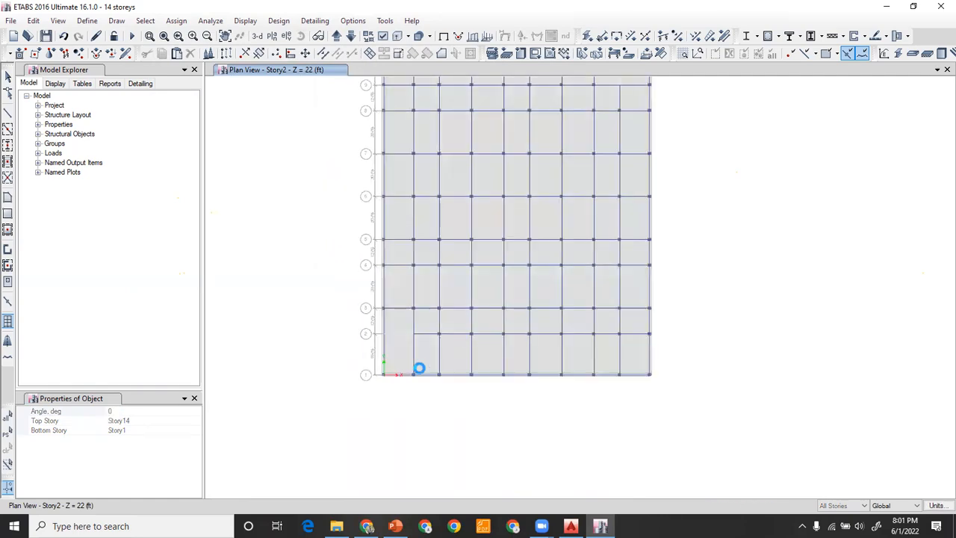
pyautogui.scroll(3, 396, 375)
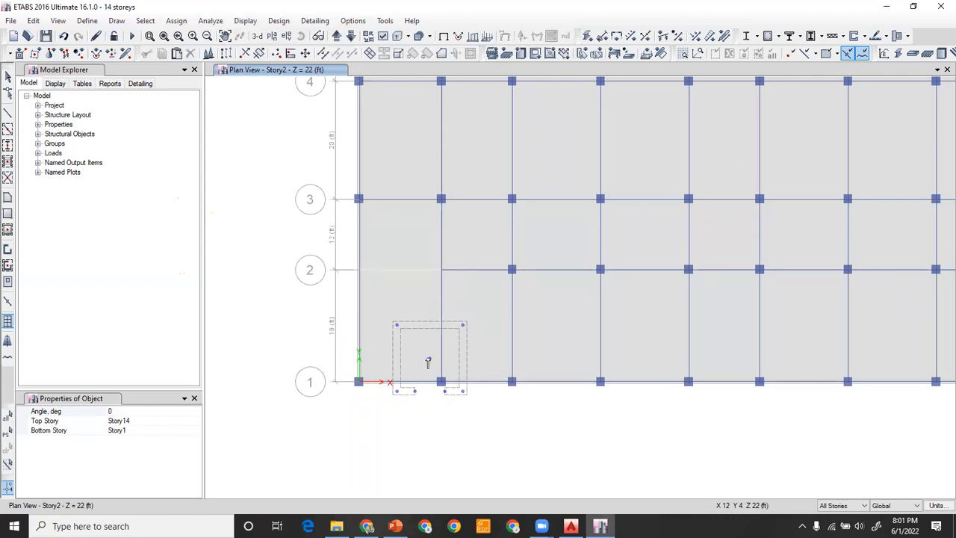
pyautogui.click(124, 410)
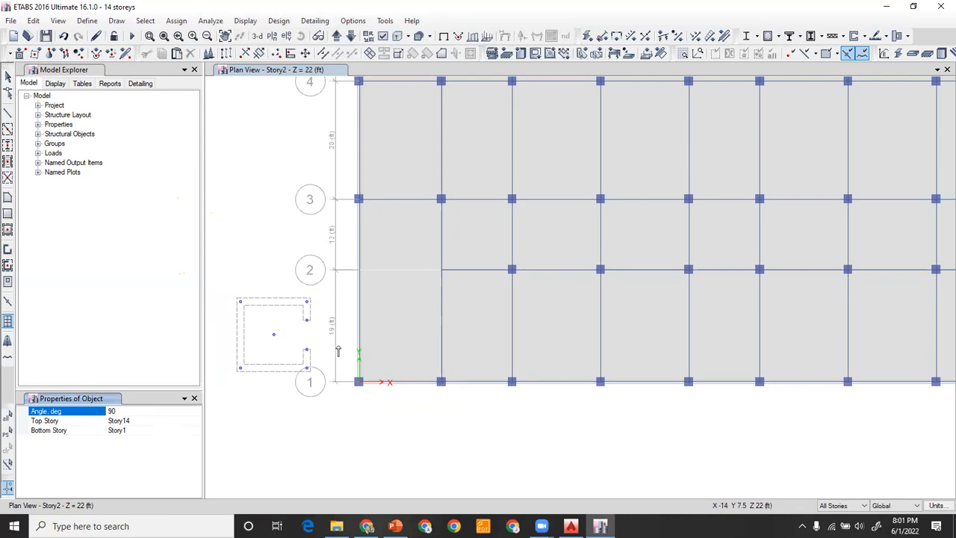
pyautogui.click(388, 356)
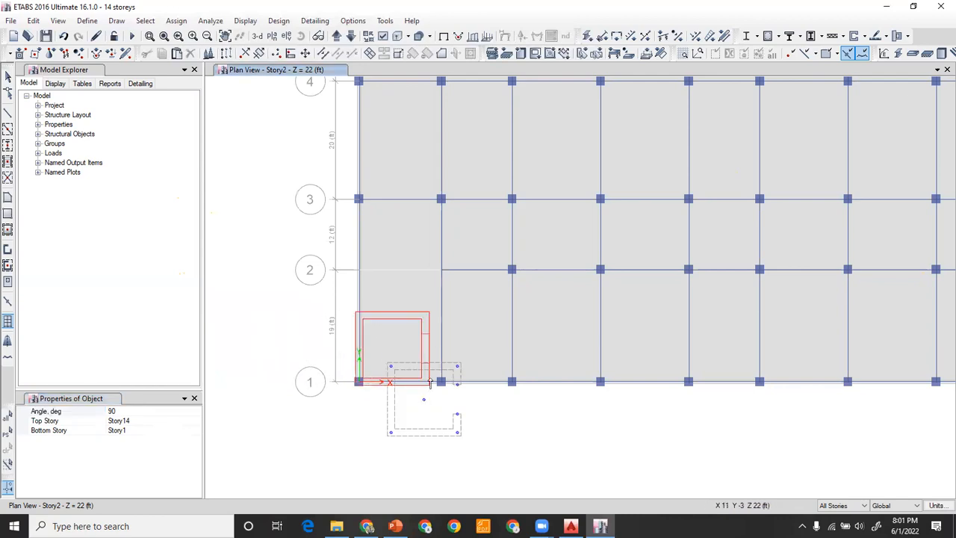
# Place another 90-degree wall stack in open space beyond grid line A, at about X -64, Y 47 ft, and select it
pyautogui.scroll(-3, 471, 336)
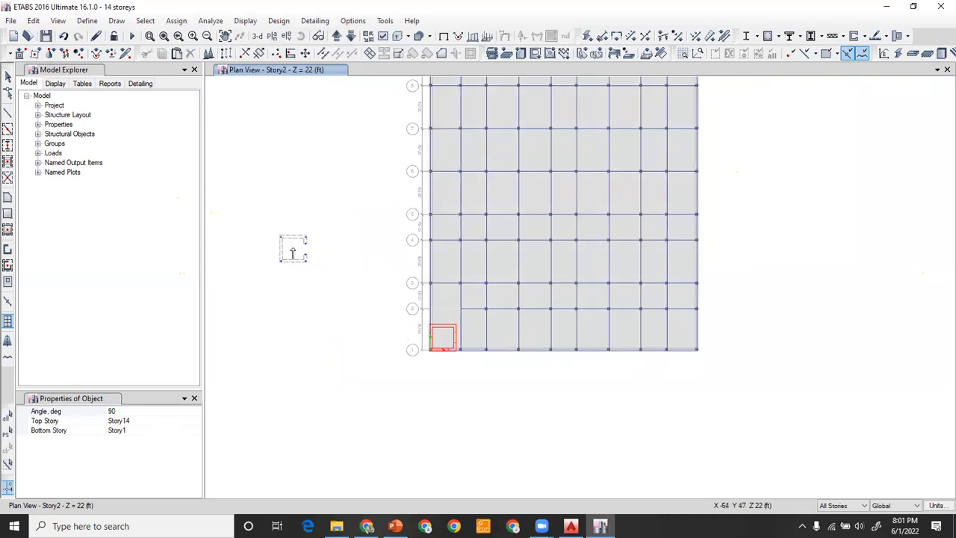
pyautogui.click(8, 77)
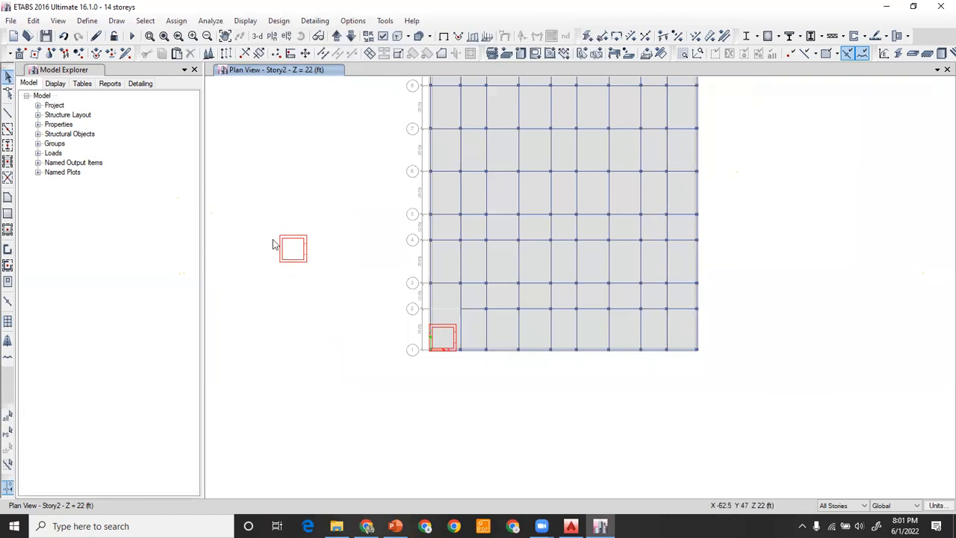
pyautogui.scroll(3, 267, 242)
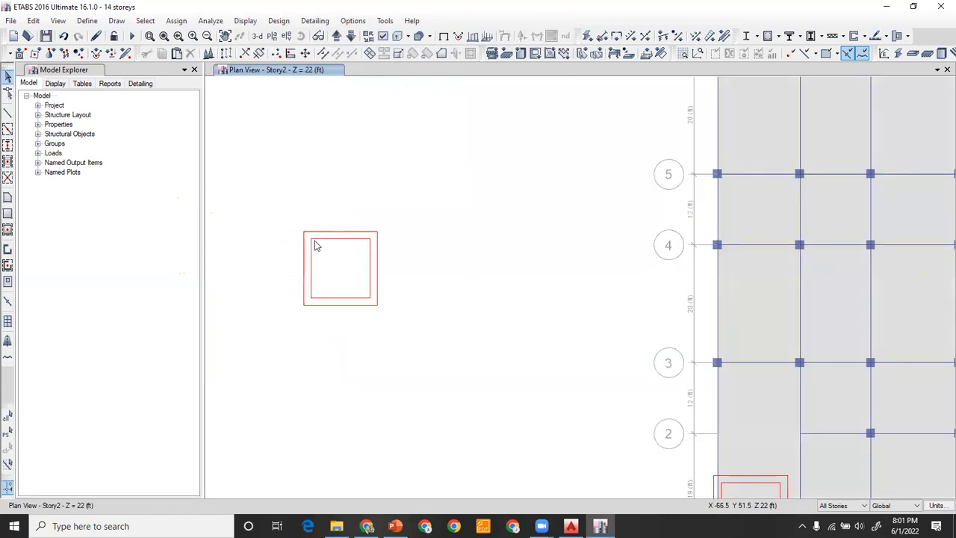
pyautogui.moveTo(402, 207); pyautogui.dragTo(282, 352)
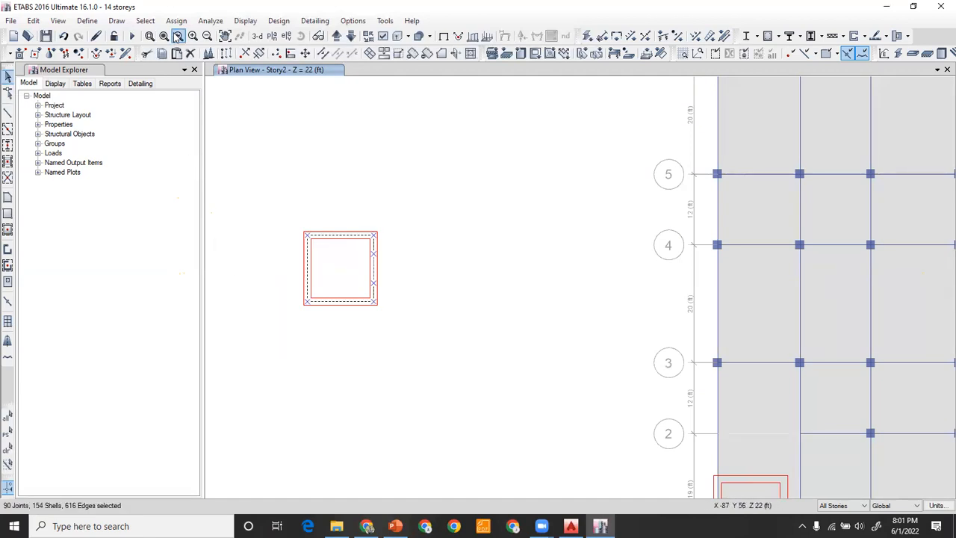
# Start a linear replication of the selected wall stack by two points, picking its upper-left corner joint as the first point
pyautogui.click(33, 20)
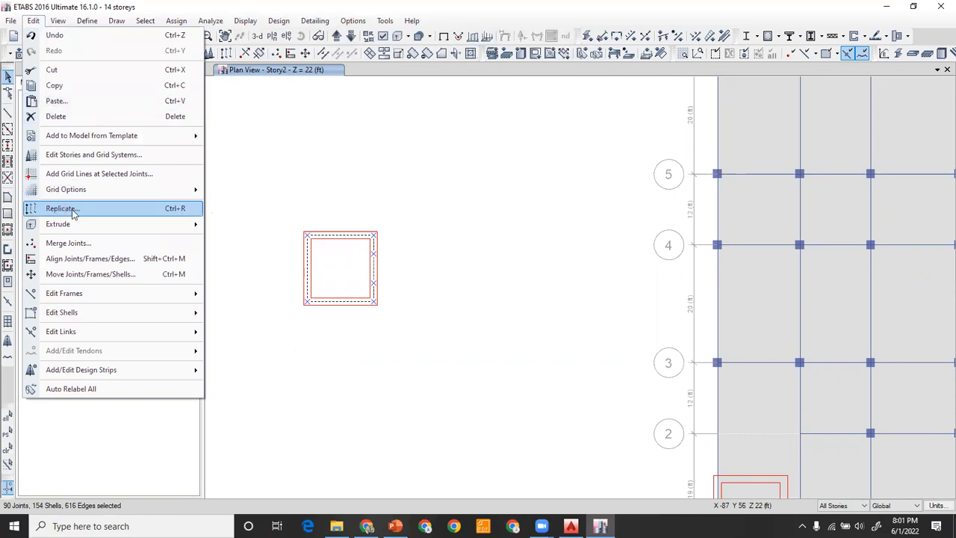
pyautogui.click(73, 213)
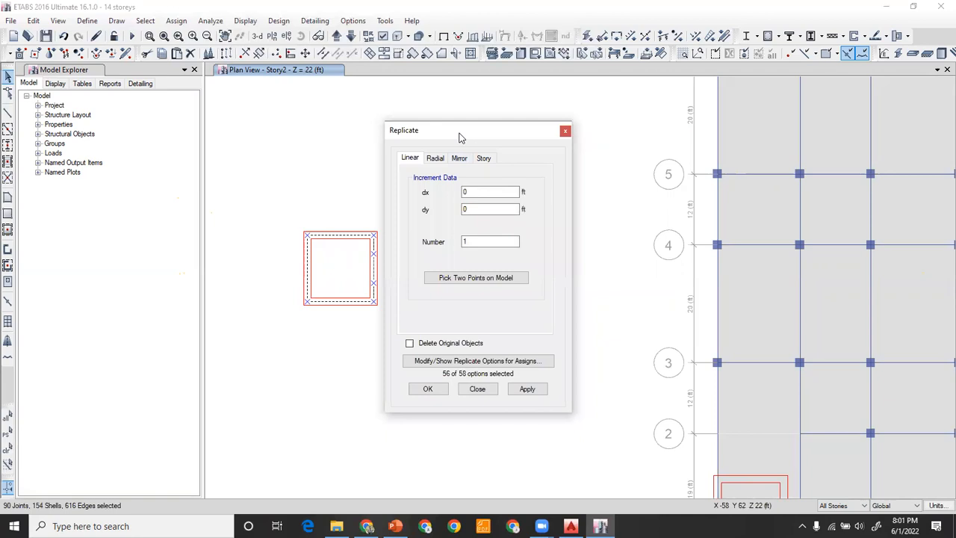
pyautogui.moveTo(459, 137); pyautogui.dragTo(625, 103)
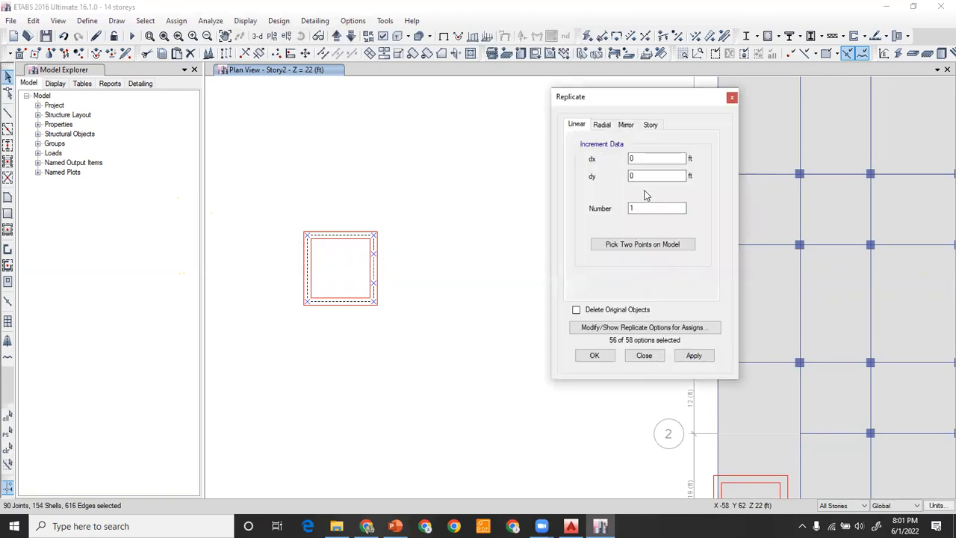
pyautogui.click(622, 252)
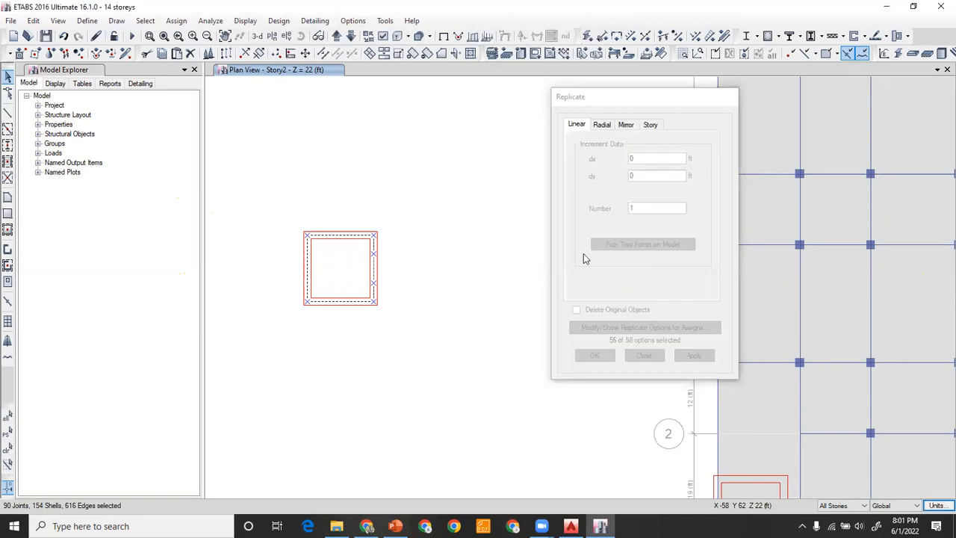
pyautogui.click(306, 236)
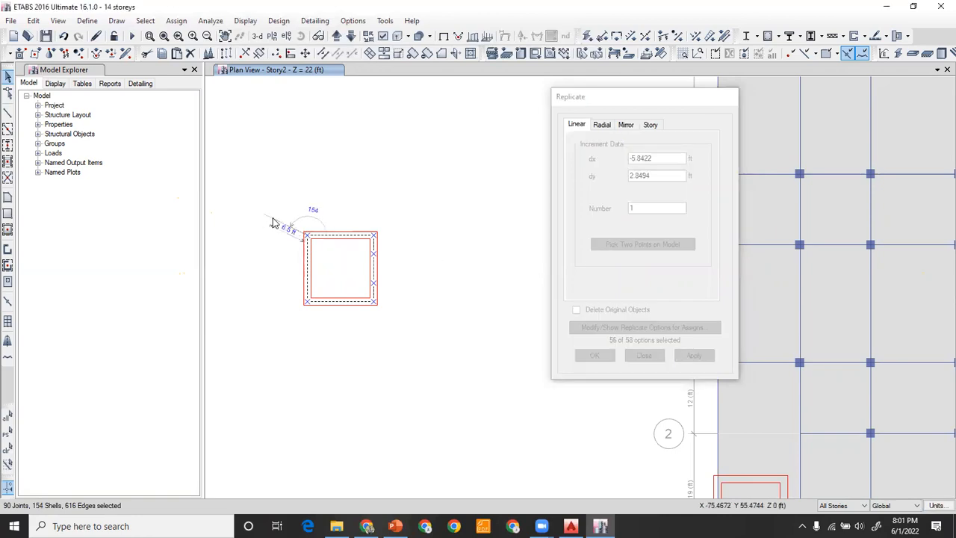
pyautogui.scroll(-3, 275, 219)
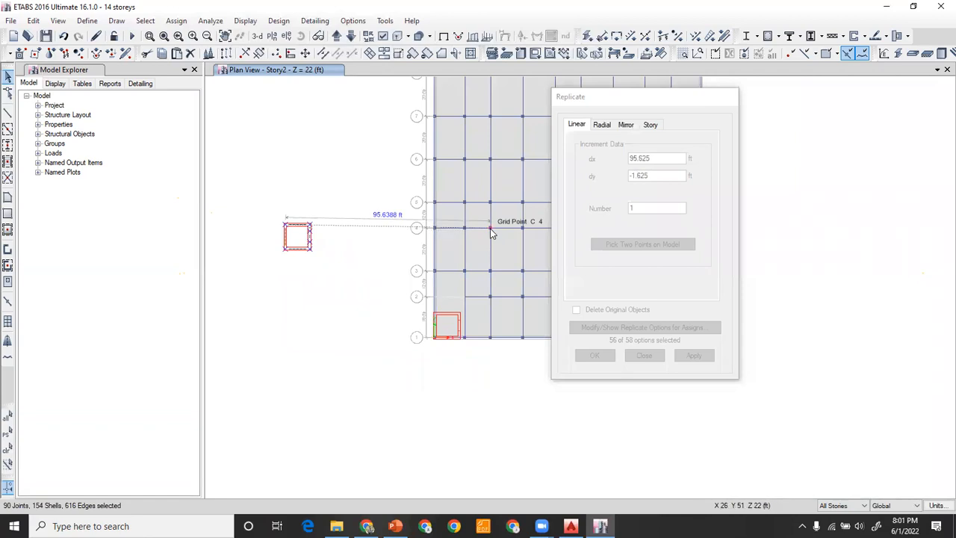
# Try to replicate the lift core walls once to grid point C4, using dx 95.625 ft and dy -1.625 ft
pyautogui.scroll(3, 489, 233)
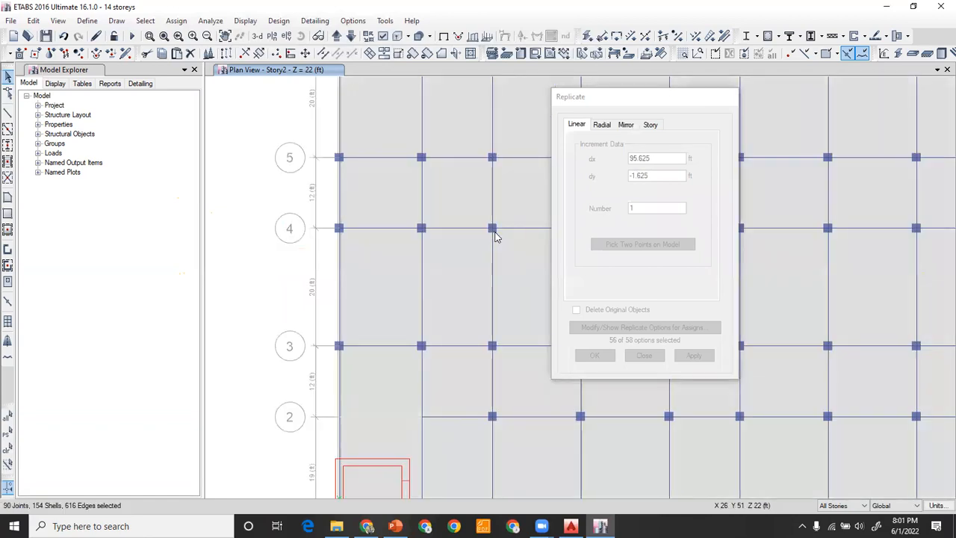
pyautogui.click(491, 229)
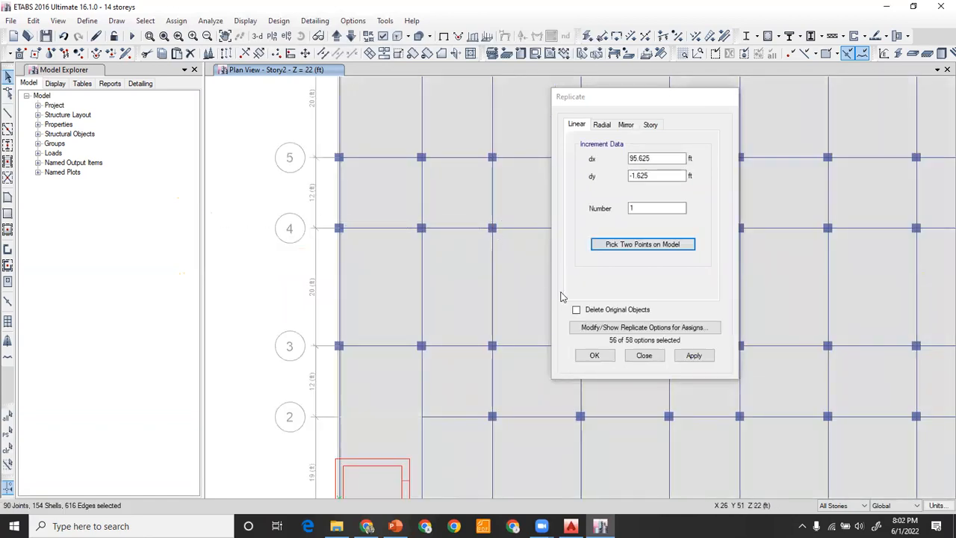
pyautogui.click(689, 360)
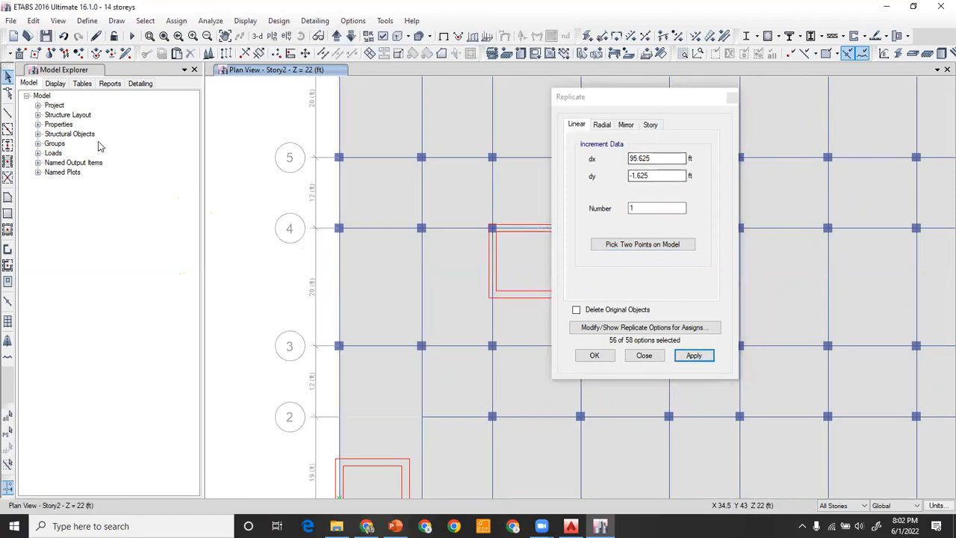
pyautogui.moveTo(643, 96); pyautogui.dragTo(73, 137)
pyautogui.scroll(-3, 622, 237)
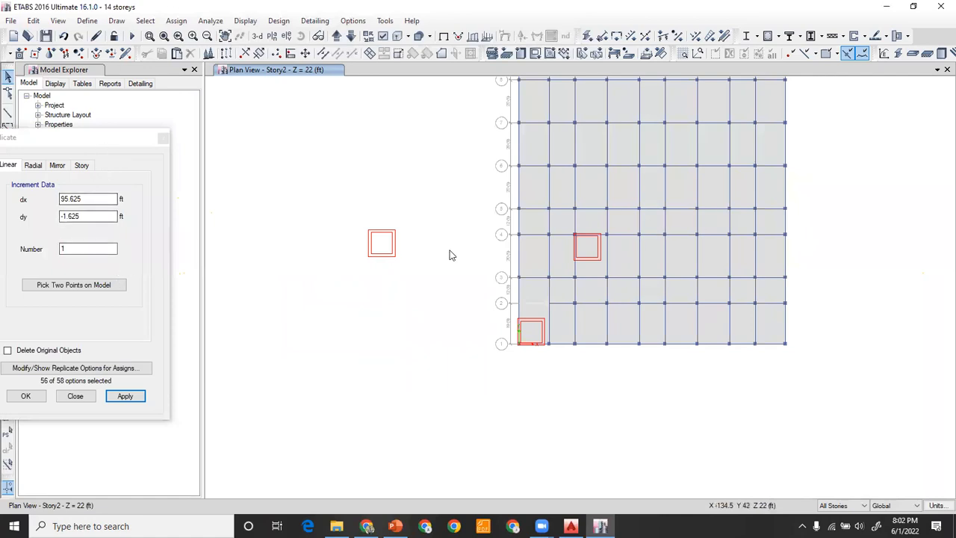
pyautogui.moveTo(48, 137); pyautogui.dragTo(243, 113)
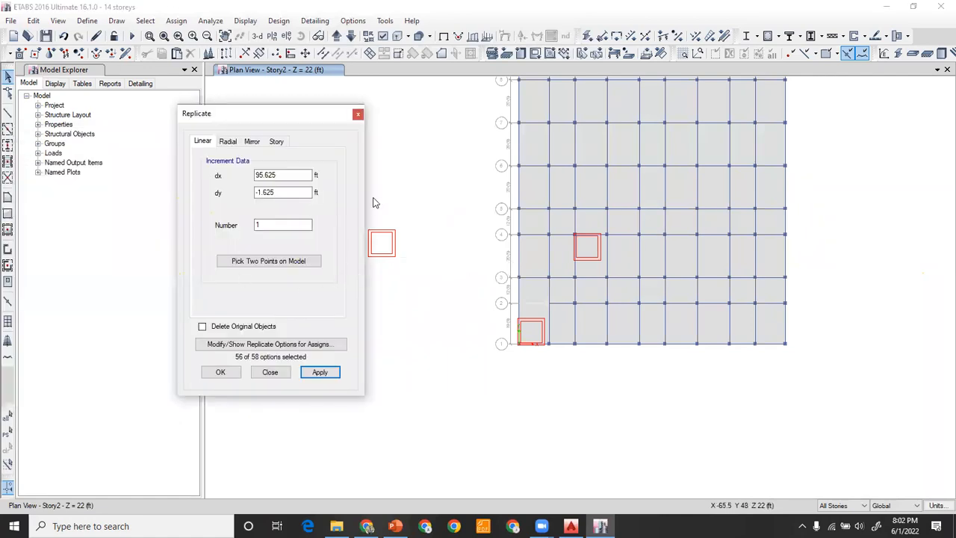
pyautogui.click(357, 115)
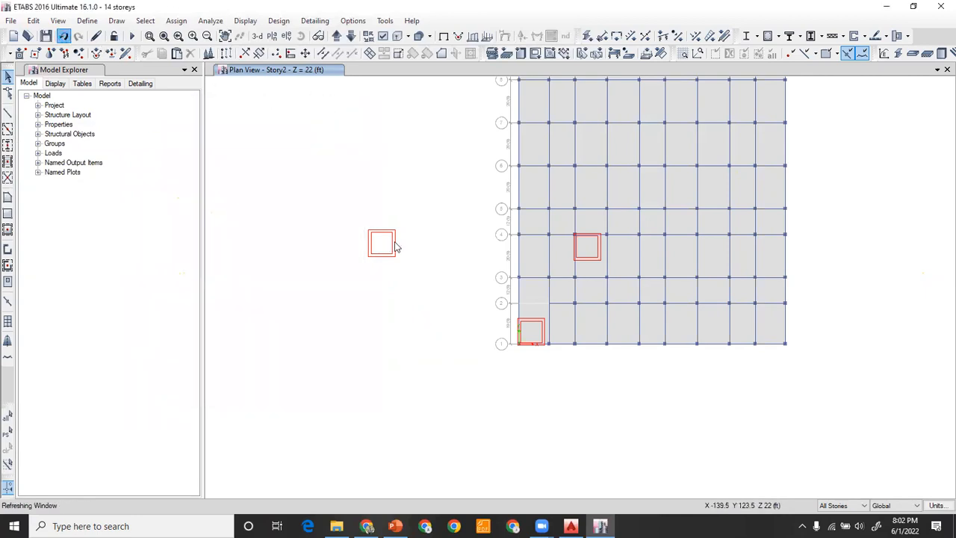
# Delete the spare lift core walls standing outside the grid on the Story2 plan
pyautogui.moveTo(416, 207); pyautogui.dragTo(319, 354)
pyautogui.press('Delete')
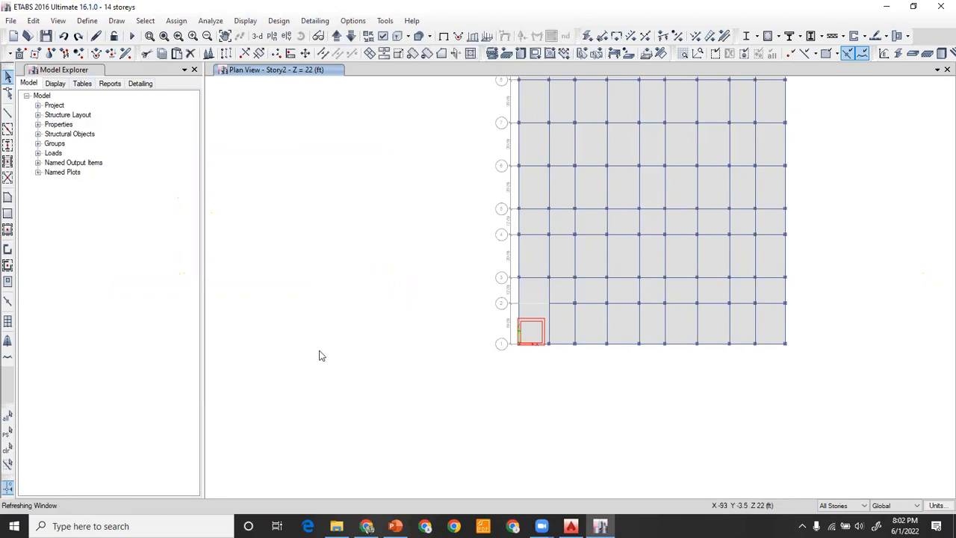
# Draw a rectangular floor area with the Opening property across the lift core walls at grid A-1
pyautogui.scroll(3, 564, 342)
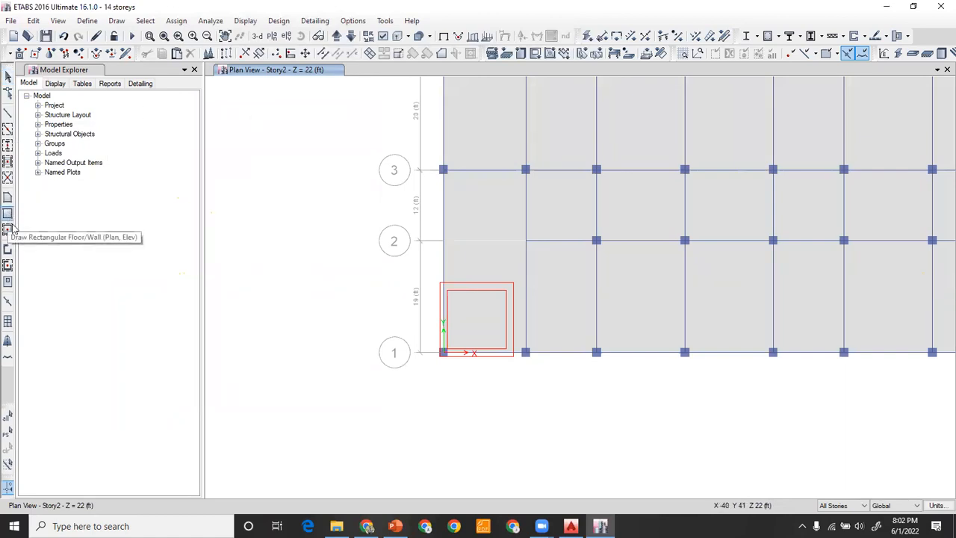
pyautogui.click(8, 215)
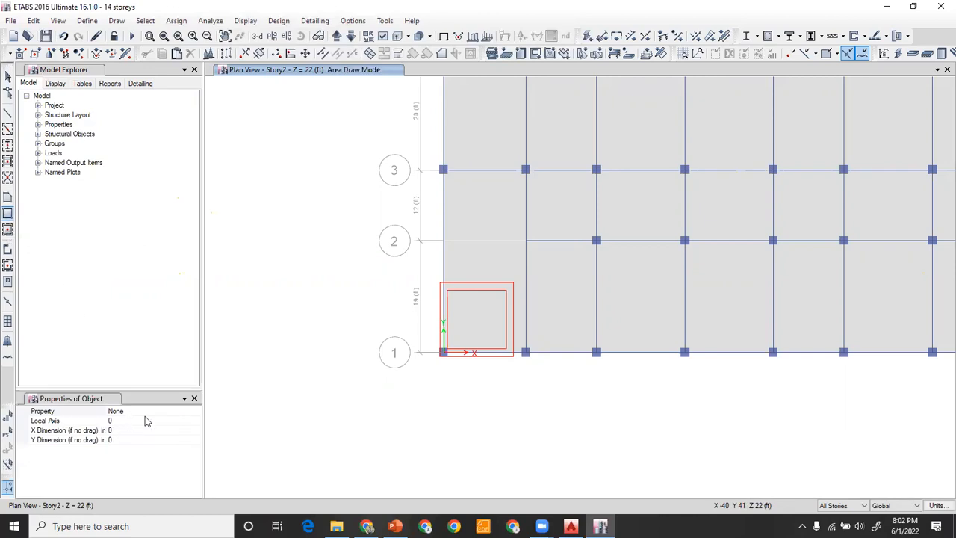
pyautogui.click(118, 411)
pyautogui.click(196, 411)
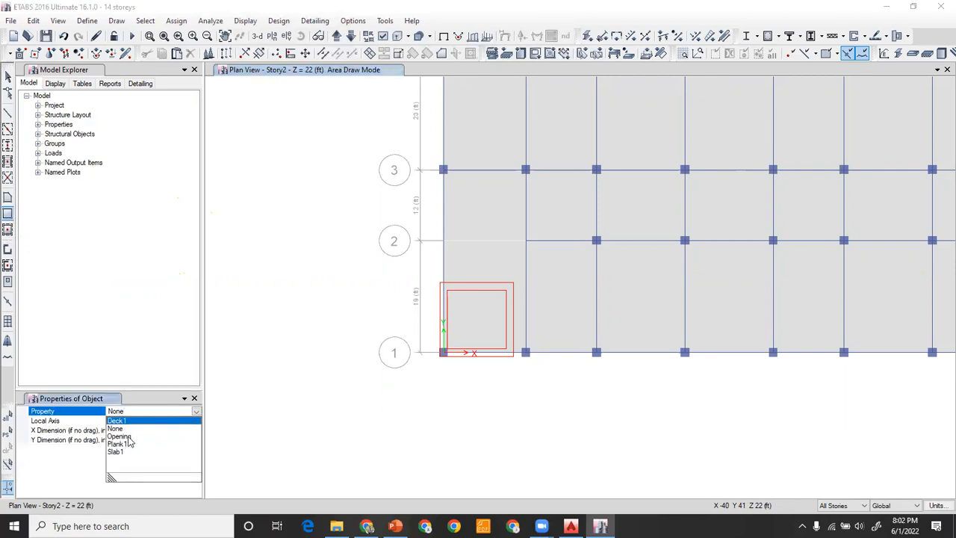
pyautogui.click(128, 437)
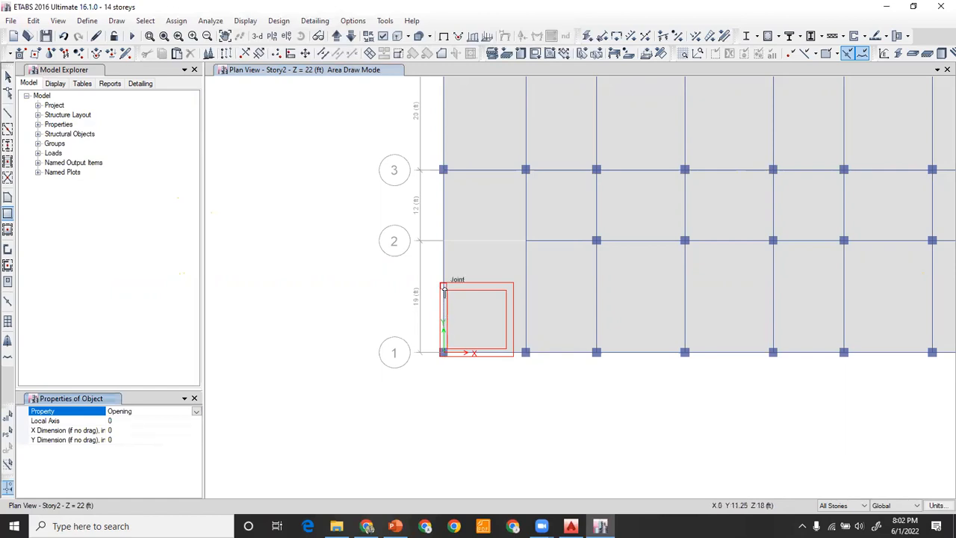
pyautogui.moveTo(444, 291); pyautogui.dragTo(510, 356)
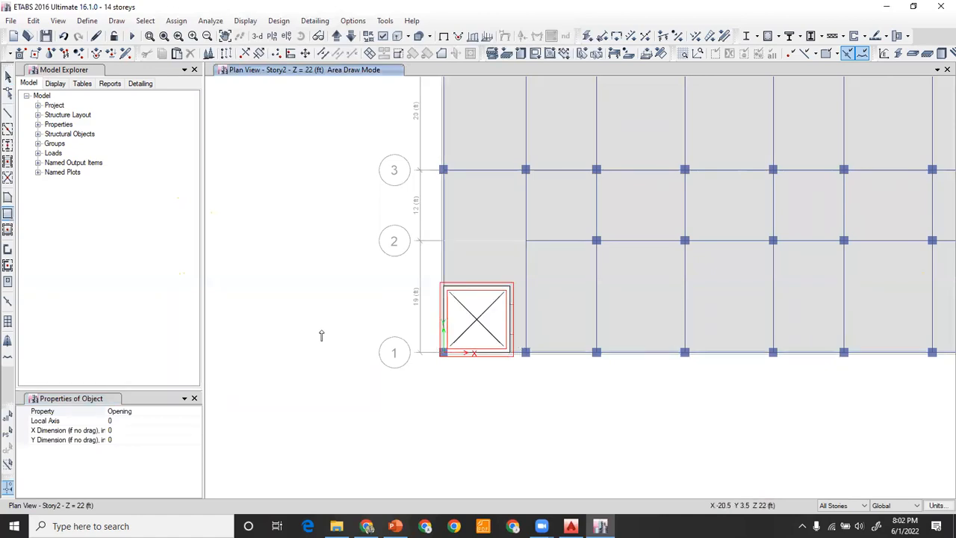
# Draw a rectangular opening of 11.25 ft by 11.25 ft over the lift core at grid J-10, and return to object selection
pyautogui.scroll(-3, 321, 335)
pyautogui.moveTo(552, 150); pyautogui.dragTo(500, 343, button='middle')
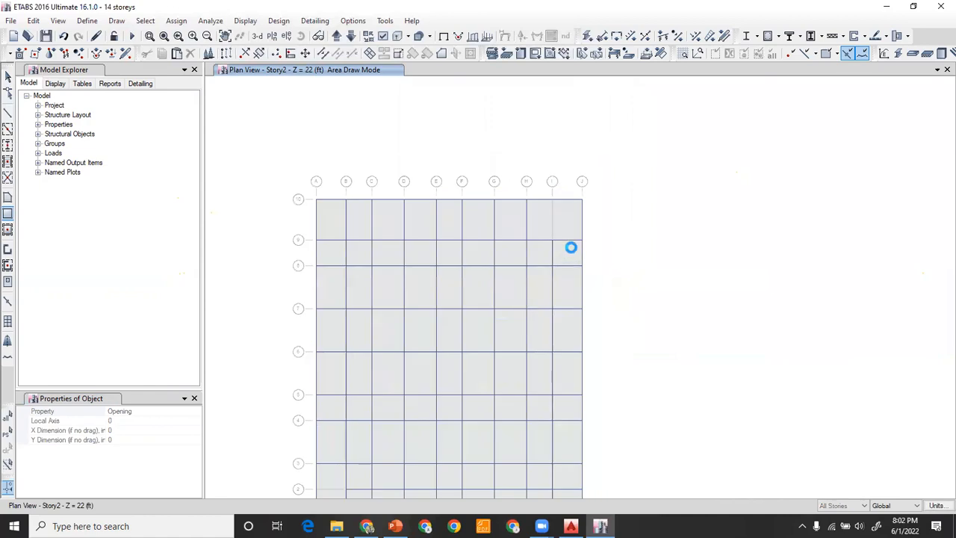
pyautogui.scroll(3, 579, 221)
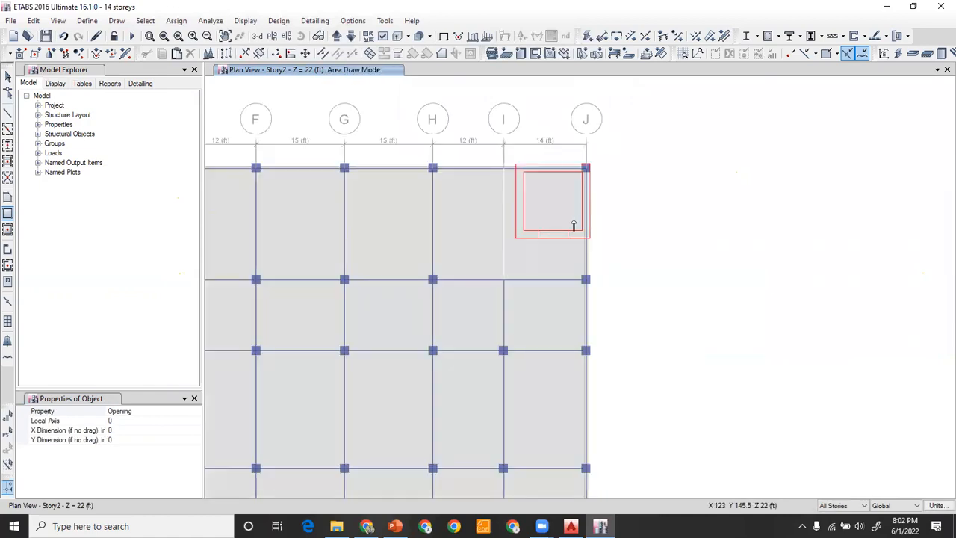
pyautogui.scroll(3, 571, 217)
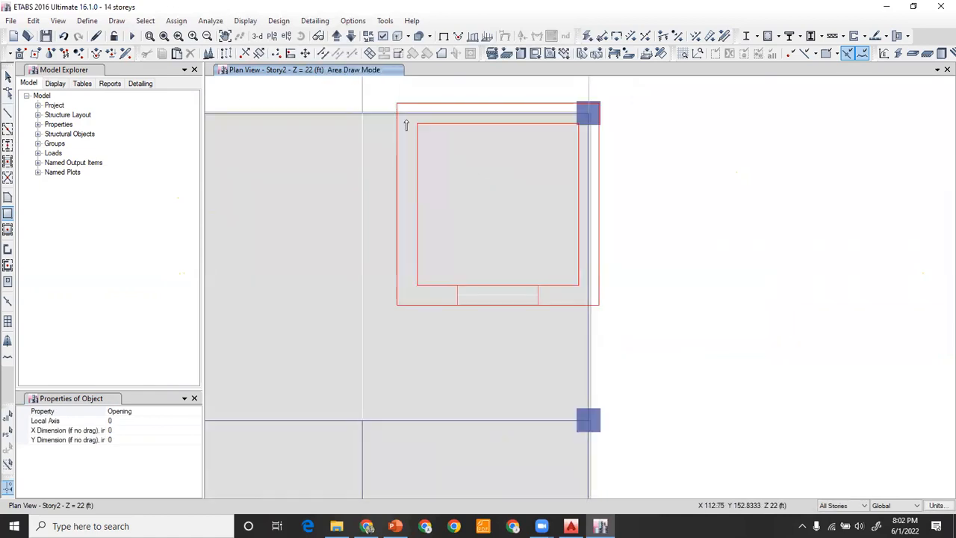
pyautogui.click(407, 114)
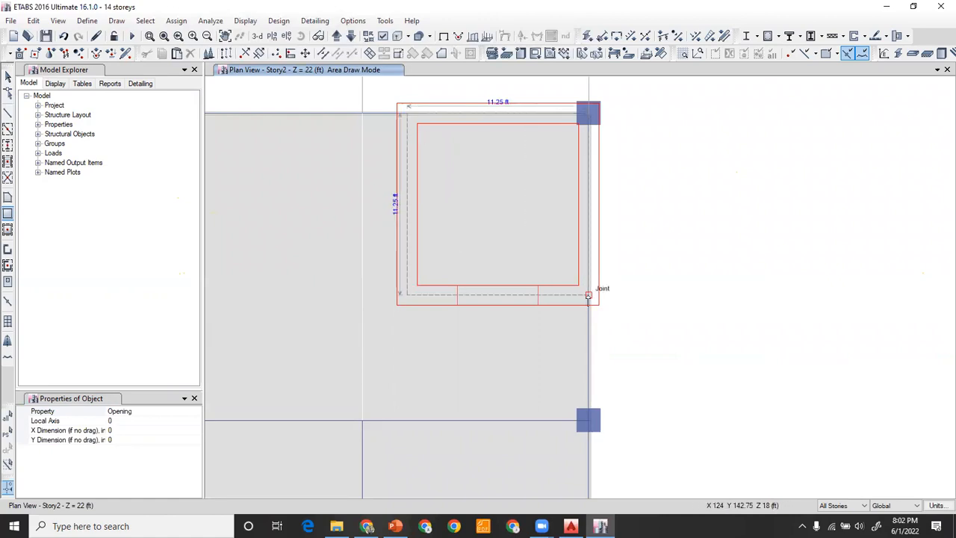
pyautogui.click(660, 263)
pyautogui.scroll(-3, 683, 205)
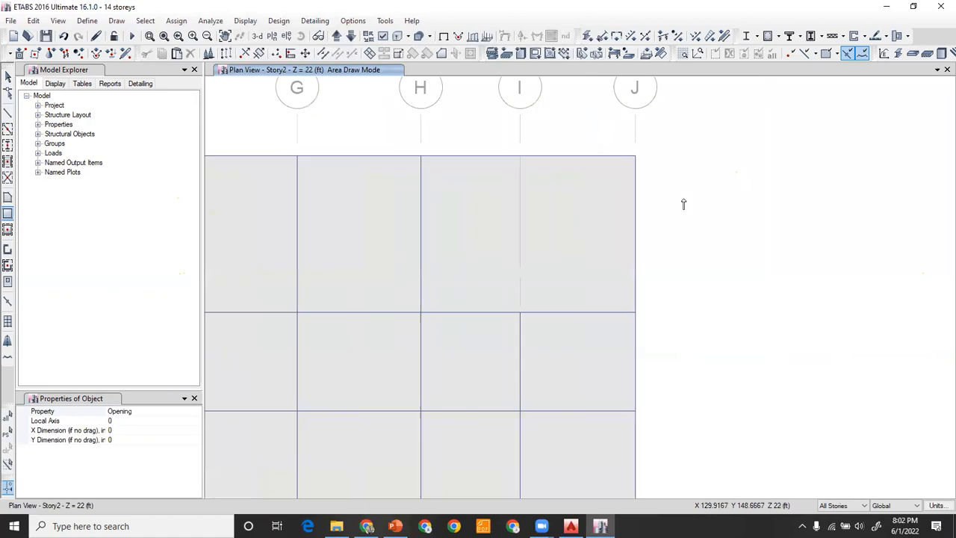
pyautogui.scroll(-3, 682, 205)
pyautogui.moveTo(717, 309); pyautogui.dragTo(741, 231, button='middle')
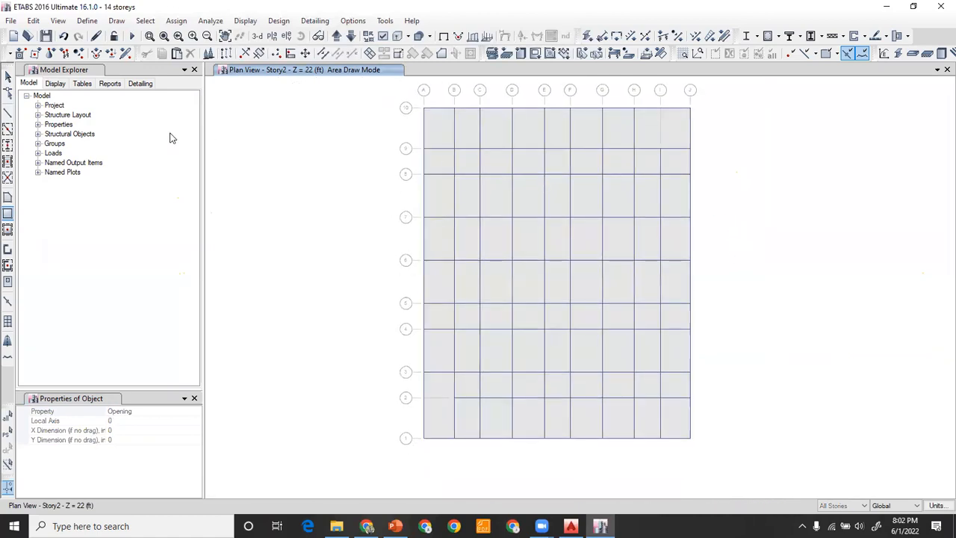
pyautogui.press('Escape')
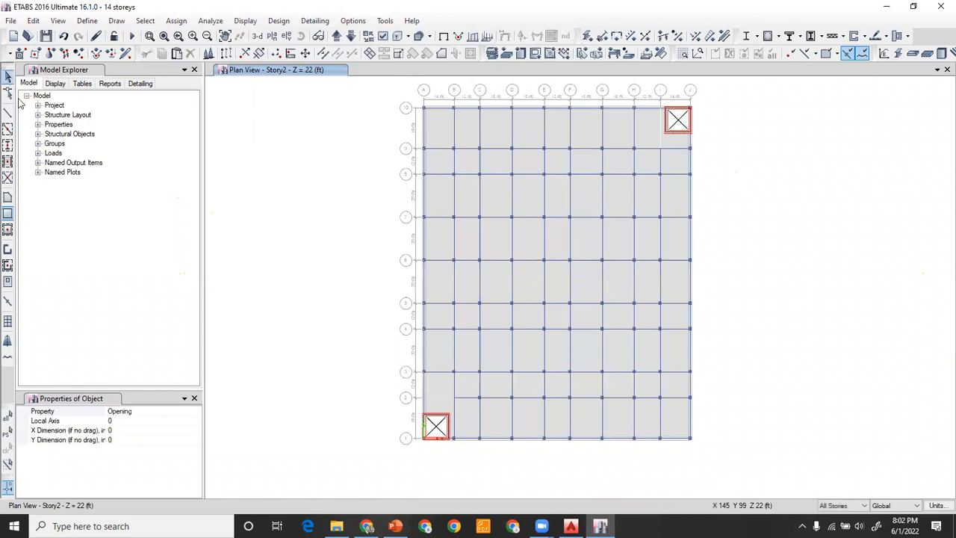
pyautogui.click(8, 76)
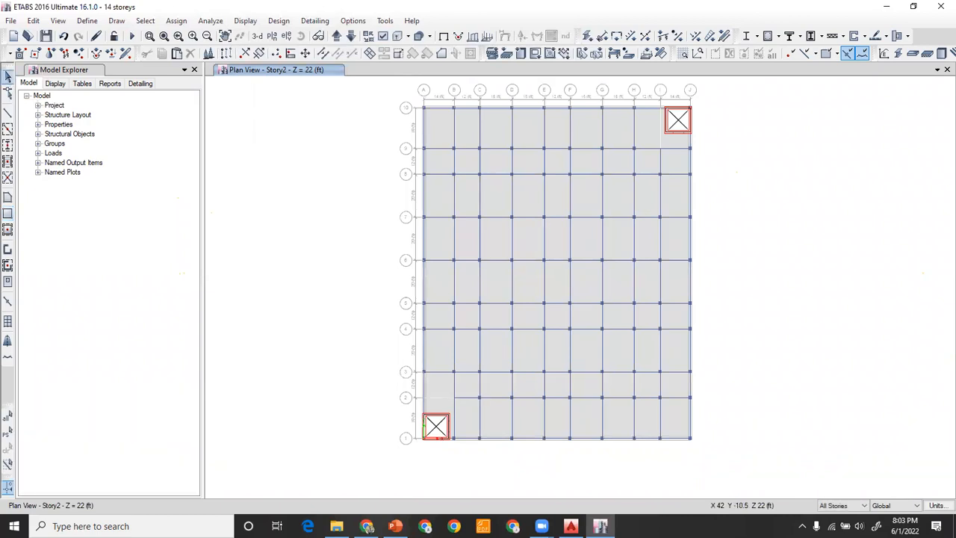
# Switch to AutoCAD and add an aligned dimension along the width of the rectangular space beside the 10'x10' lift
pyautogui.click(572, 525)
pyautogui.scroll(-8, 387, 296)
pyautogui.scroll(7, 387, 296)
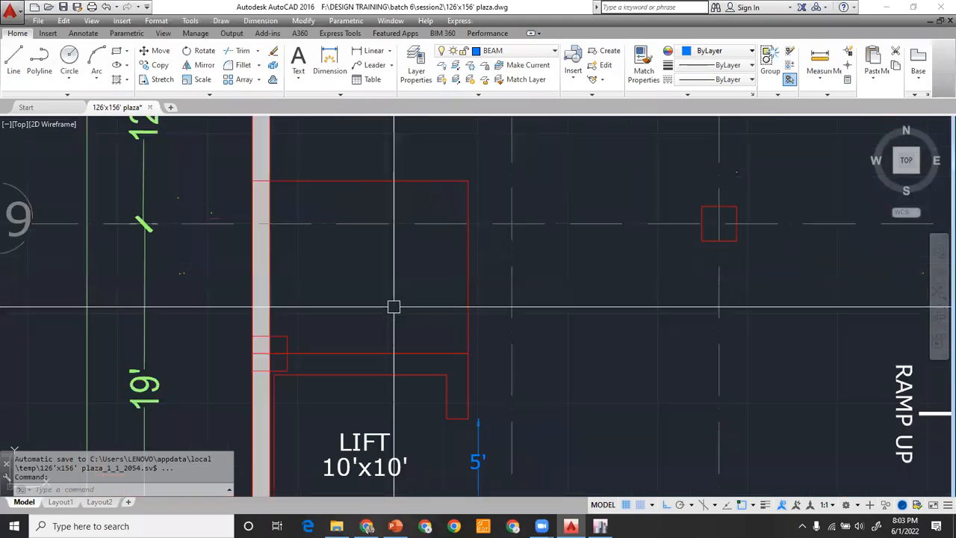
pyautogui.write('al')
pyautogui.press('Return')
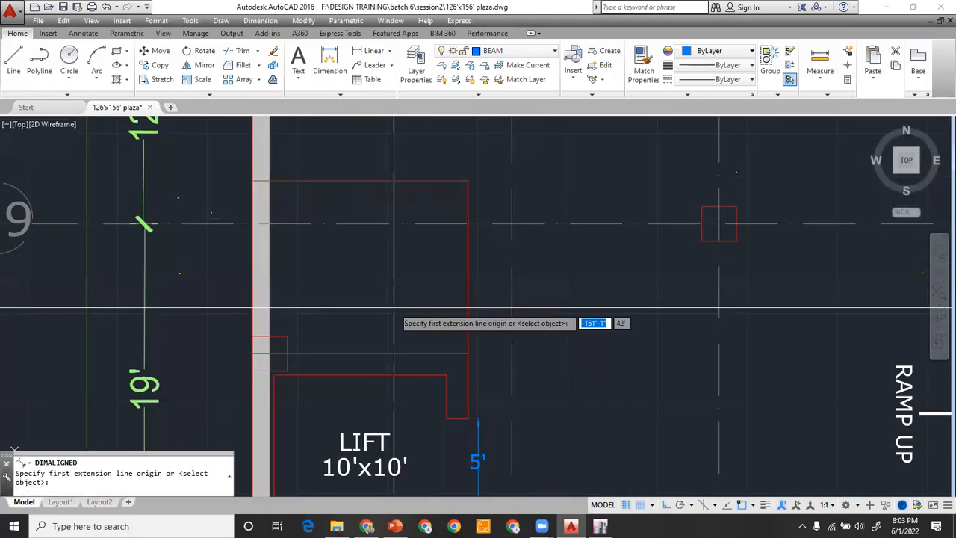
pyautogui.click(253, 180)
pyautogui.click(468, 180)
pyautogui.click(469, 156)
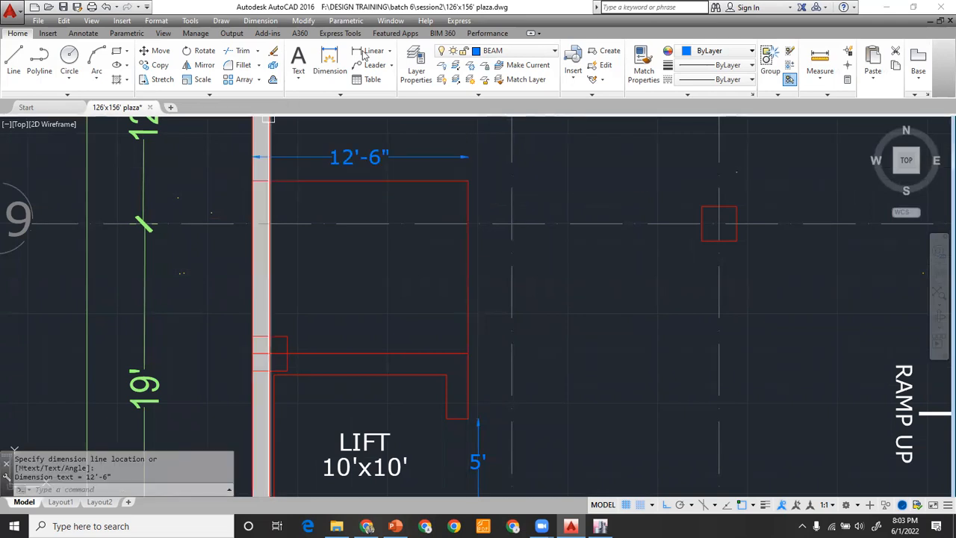
# Add a linear dimension along the vertical side of the rectangular space beside the lift
pyautogui.write('dli')
pyautogui.press('Return')
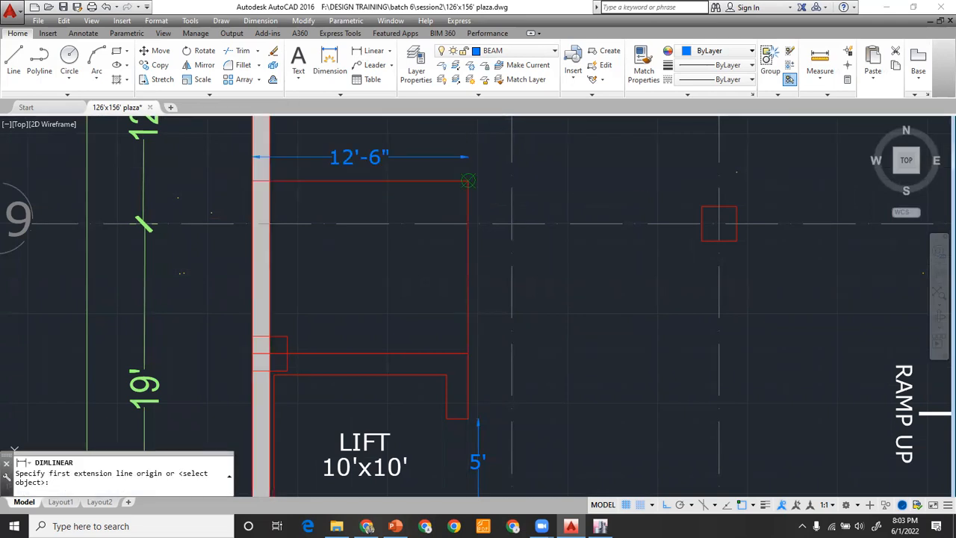
pyautogui.click(468, 180)
pyautogui.click(468, 353)
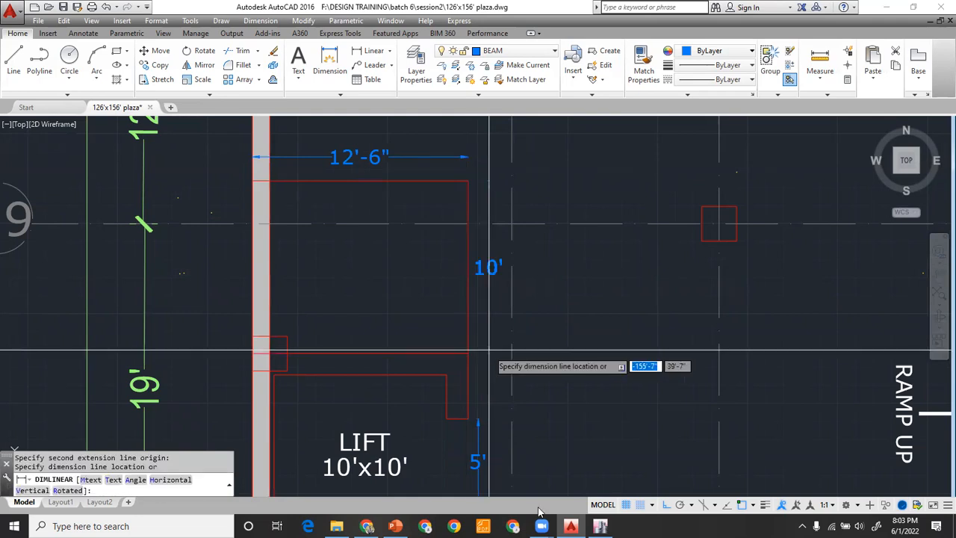
pyautogui.click(491, 351)
# Return to ETABS and draw a rectangular opening about 12.5 ft by 10 ft directly above the lift opening, starting from grid line A
pyautogui.scroll(-6, 505, 389)
pyautogui.moveTo(506, 390)
pyautogui.mouseDown(button='middle')
pyautogui.moveTo(490, 277)
pyautogui.moveTo(364, 480)
pyautogui.mouseUp(button='middle')
pyautogui.scroll(-2, 364, 480)
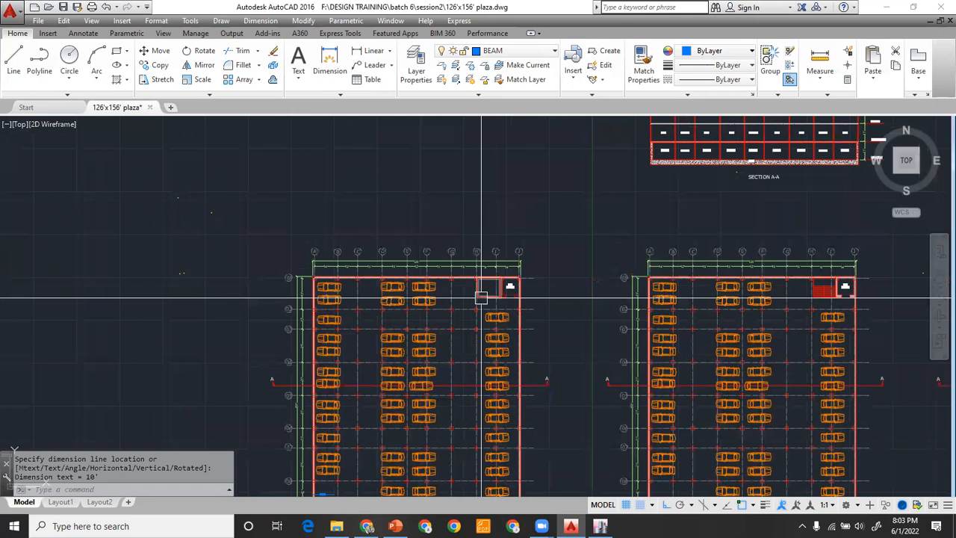
pyautogui.scroll(6, 481, 297)
pyautogui.scroll(-3, 483, 289)
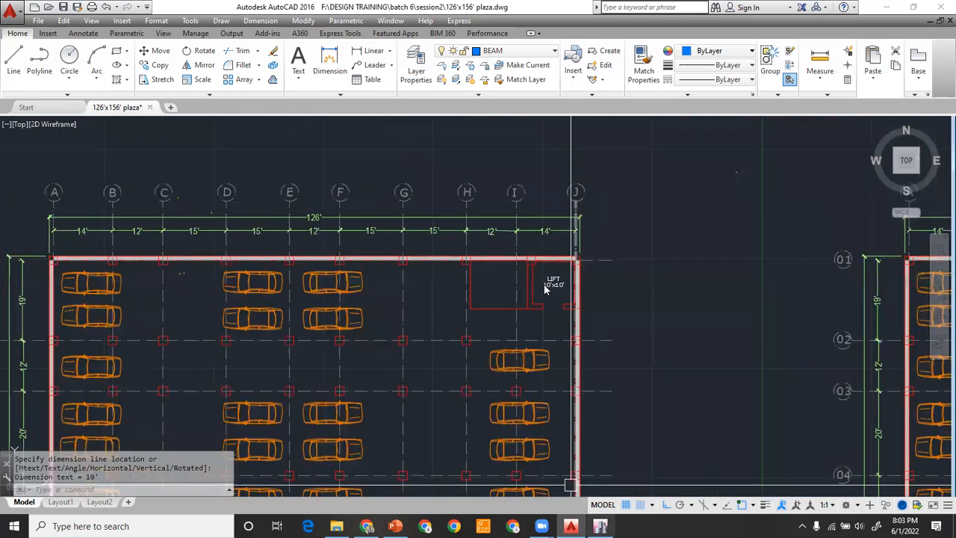
pyautogui.hotkey('alt', 'Tab')
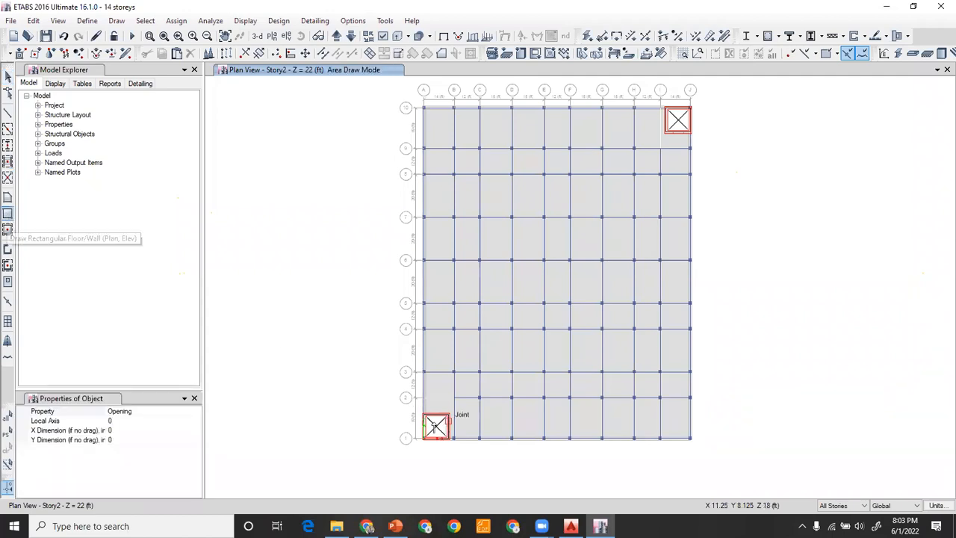
pyautogui.scroll(3, 435, 426)
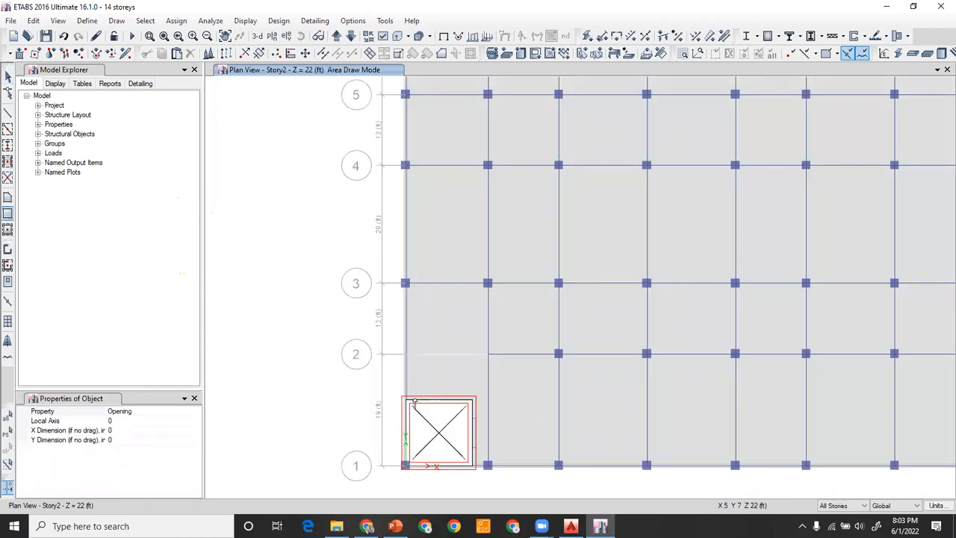
pyautogui.scroll(3, 448, 418)
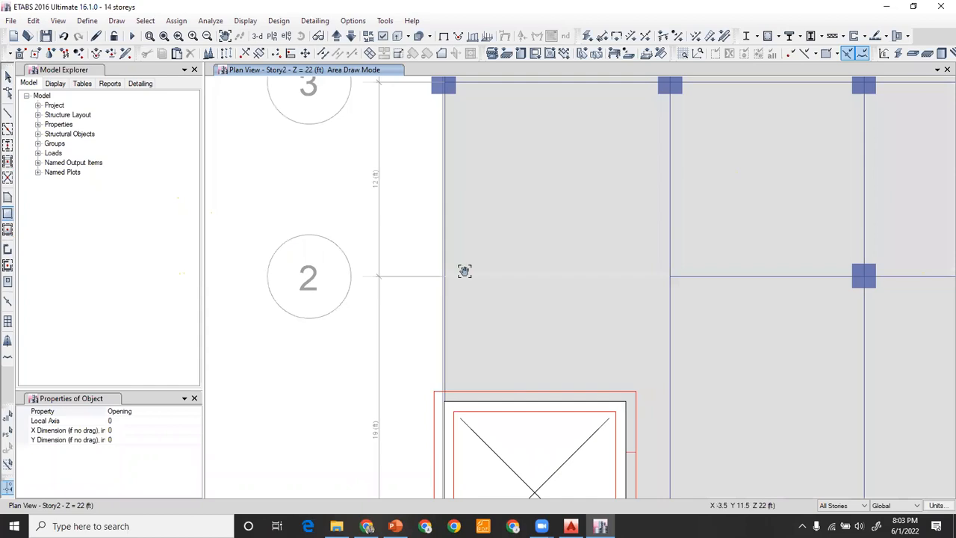
pyautogui.moveTo(439, 261); pyautogui.dragTo(609, 240)
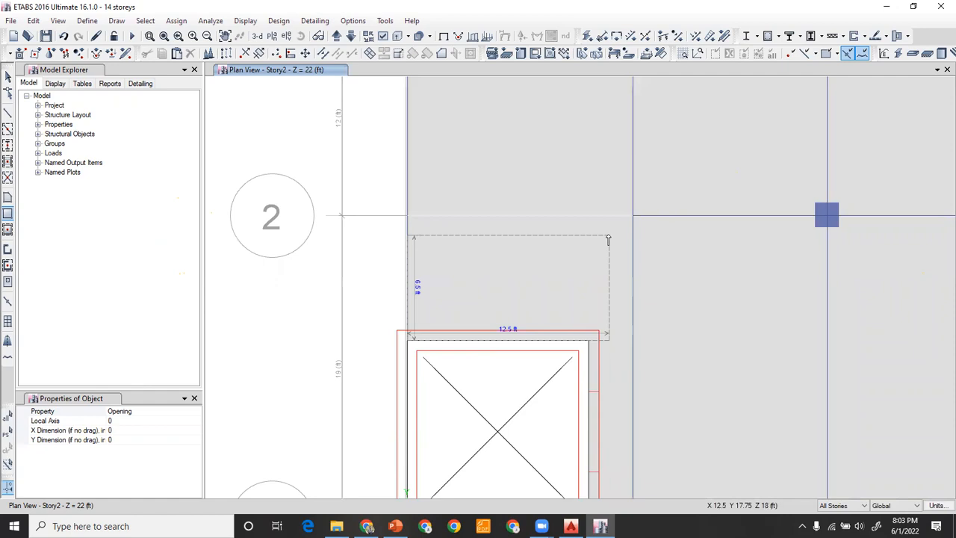
pyautogui.moveTo(608, 216); pyautogui.dragTo(607, 182)
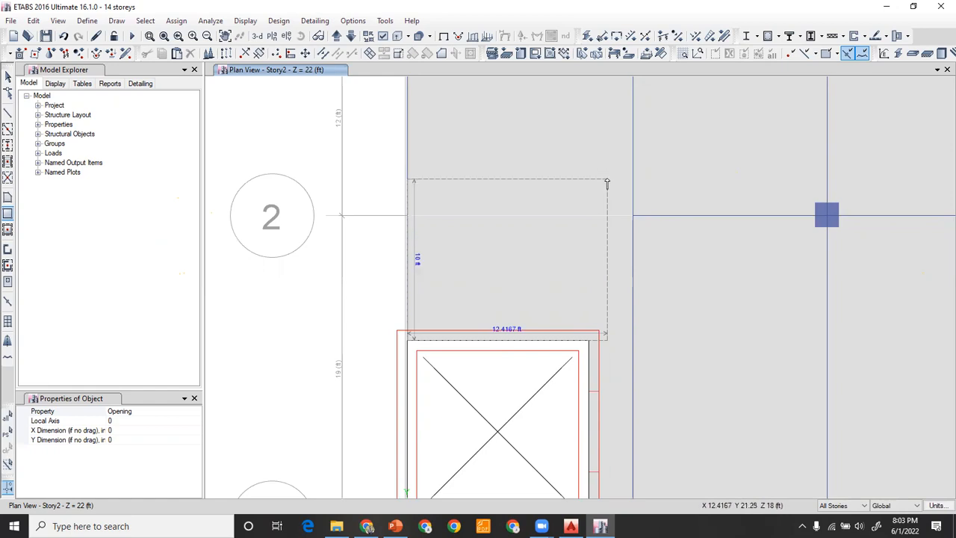
pyautogui.moveTo(607, 183); pyautogui.dragTo(609, 184)
pyautogui.click(8, 76)
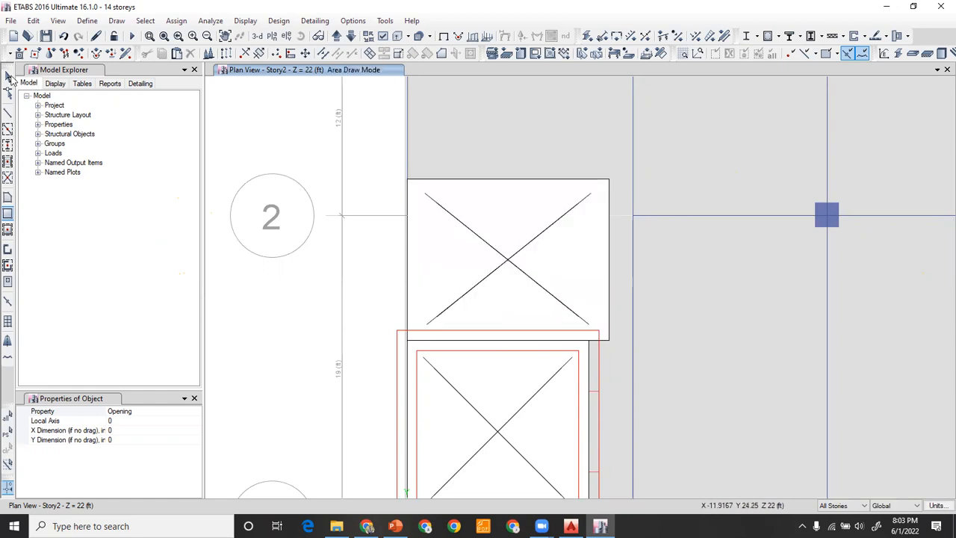
# Switch to AutoCAD and add an aligned dimension along the lower edge of the rectangular space beside the lift near grids H to J
pyautogui.scroll(-5, 397, 218)
pyautogui.moveTo(401, 241); pyautogui.dragTo(395, 311, button='middle')
pyautogui.moveTo(577, 142); pyautogui.dragTo(557, 254, button='middle')
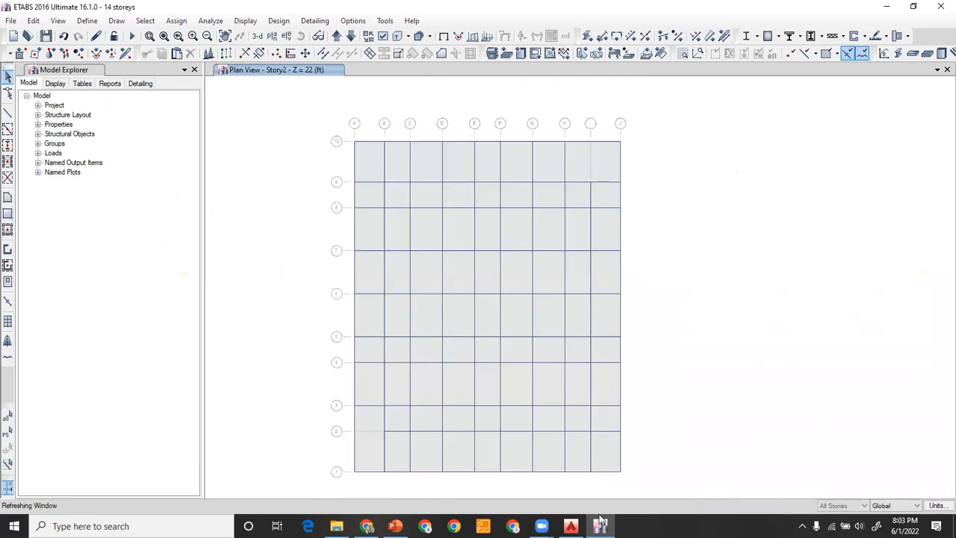
pyautogui.click(571, 525)
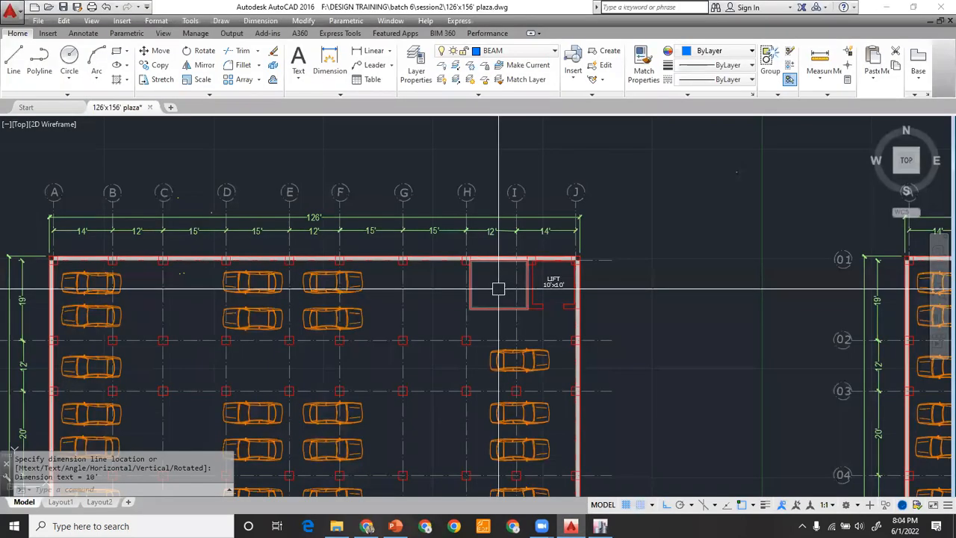
pyautogui.scroll(4, 498, 288)
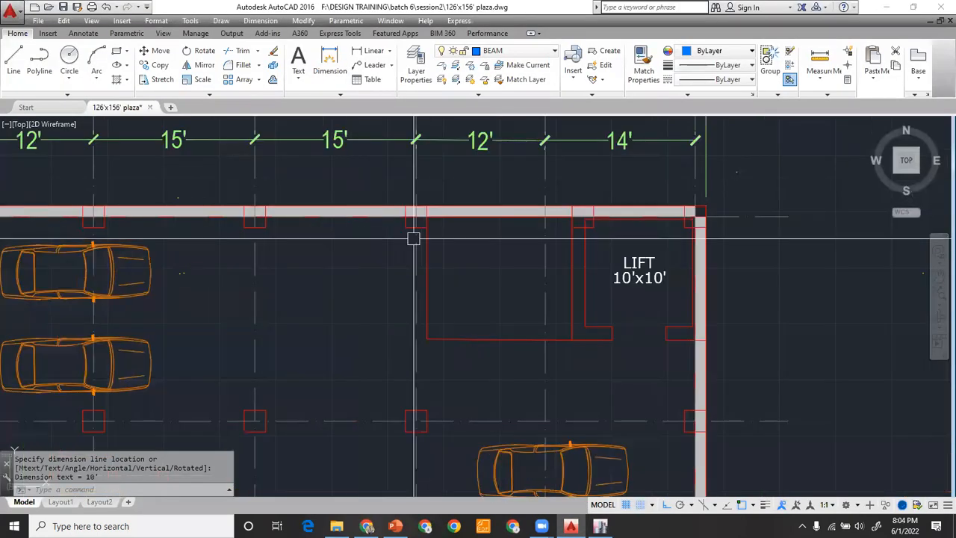
pyautogui.press('Return')
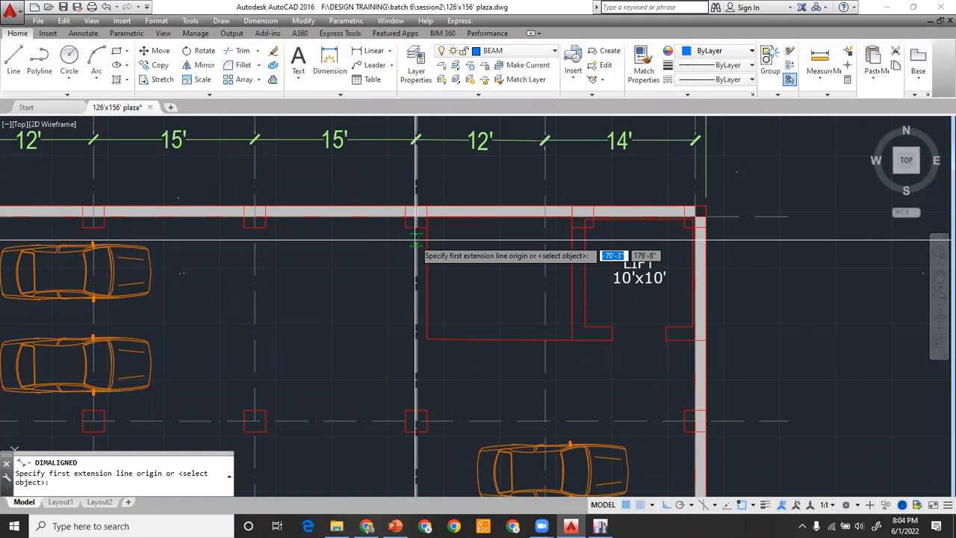
pyautogui.click(416, 240)
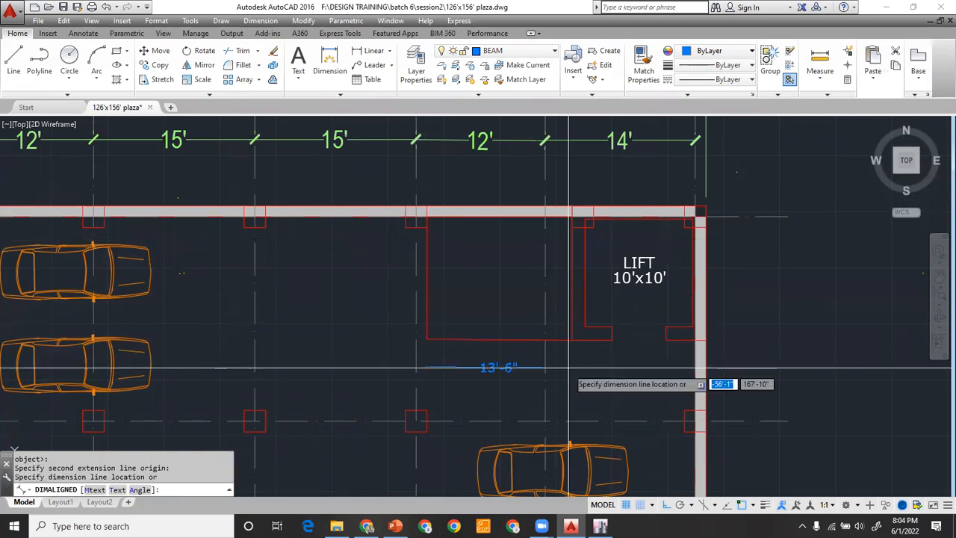
pyautogui.click(564, 370)
pyautogui.scroll(2, 484, 386)
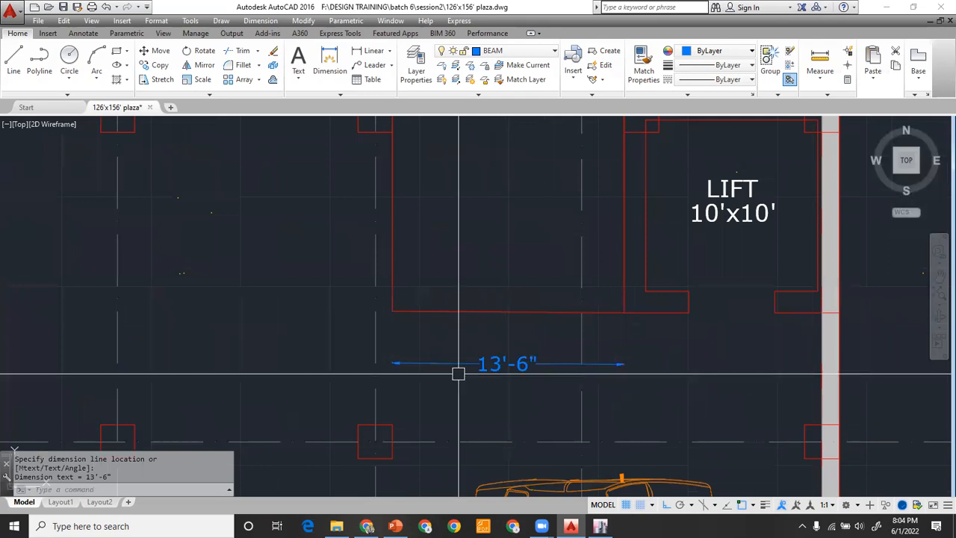
pyautogui.click(581, 366)
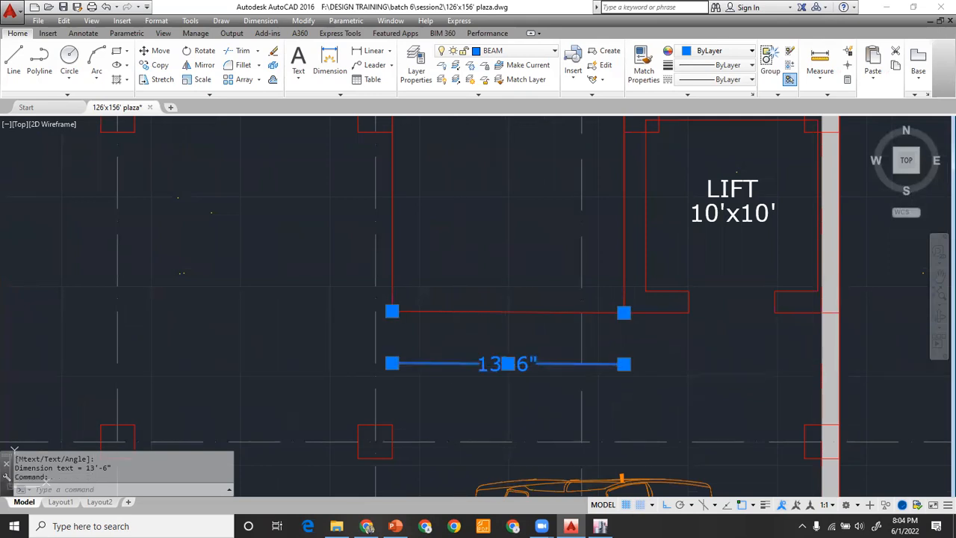
pyautogui.press('Escape')
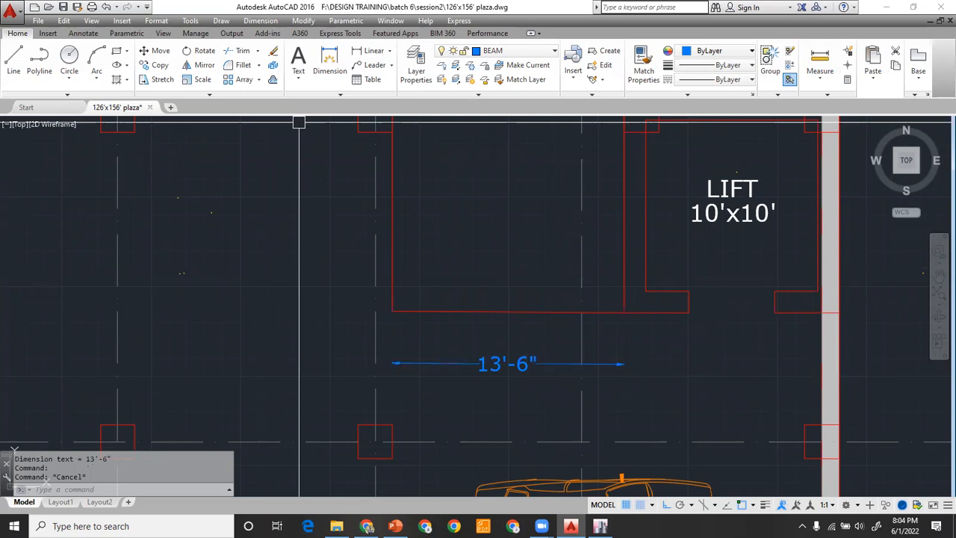
# Add an aligned dimension along the vertical side of the rectangular space near grid H
pyautogui.press('Return')
pyautogui.scroll(-2, 382, 174)
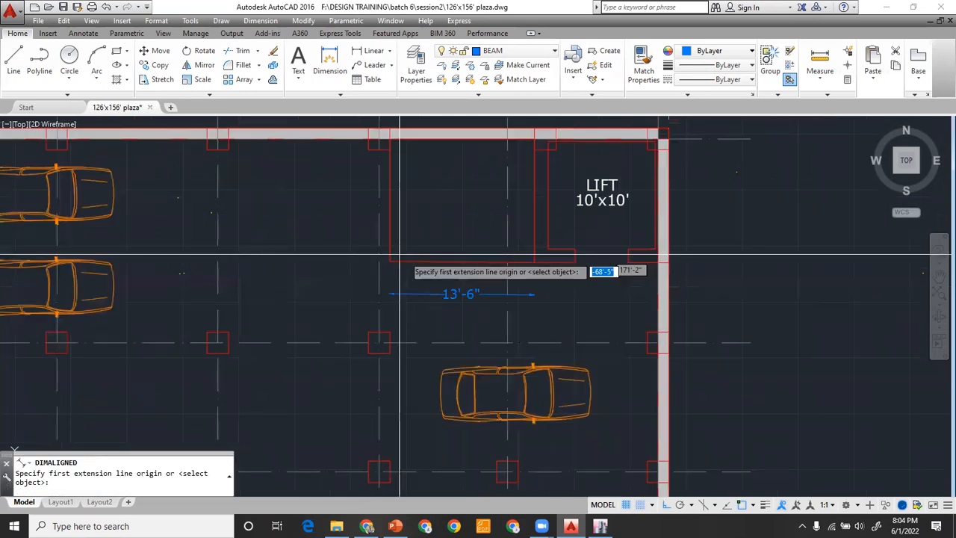
pyautogui.click(390, 261)
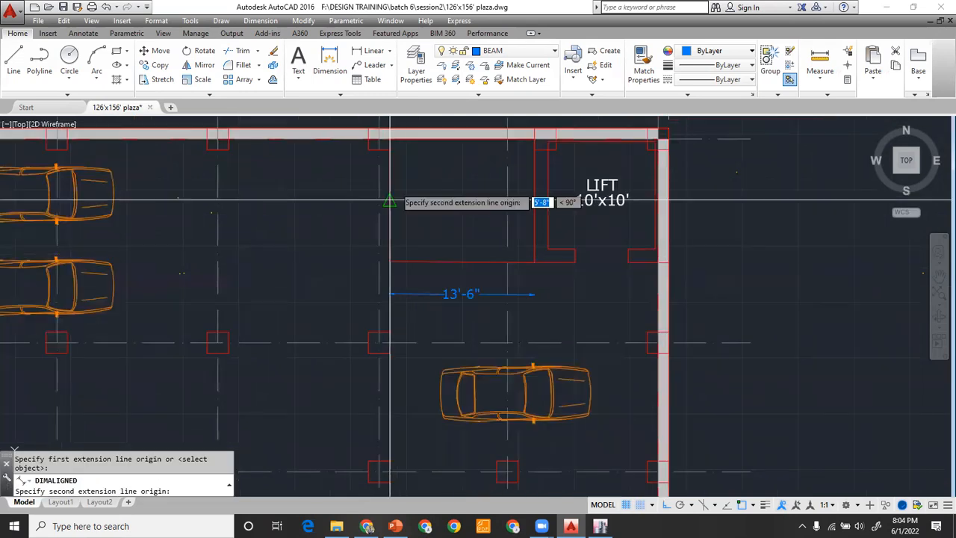
pyautogui.click(389, 138)
pyautogui.click(408, 195)
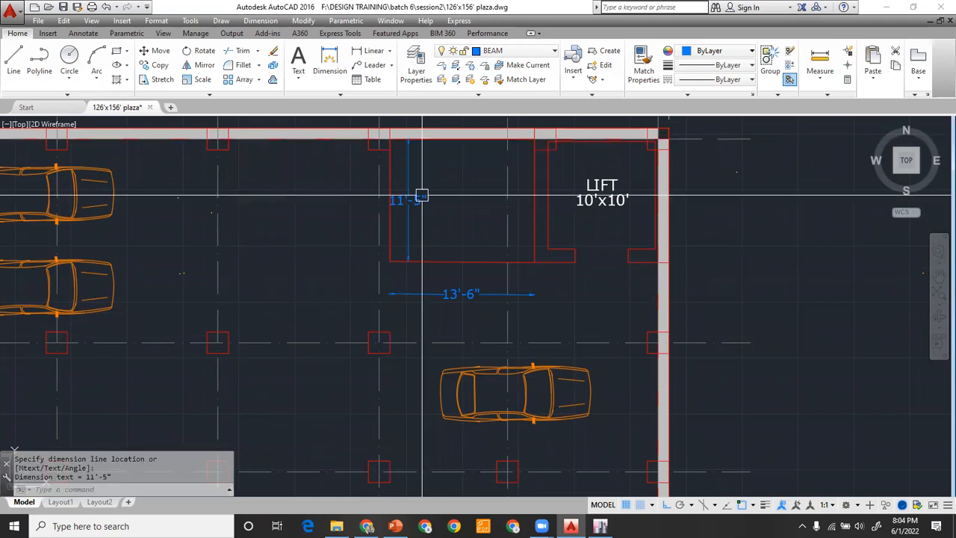
pyautogui.moveTo(422, 195); pyautogui.dragTo(417, 252, button='middle')
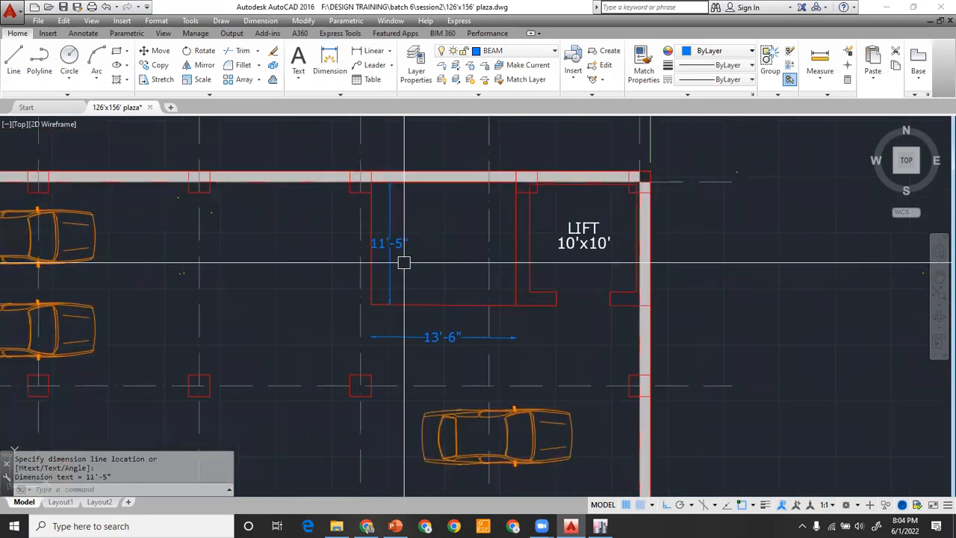
pyautogui.scroll(2, 403, 262)
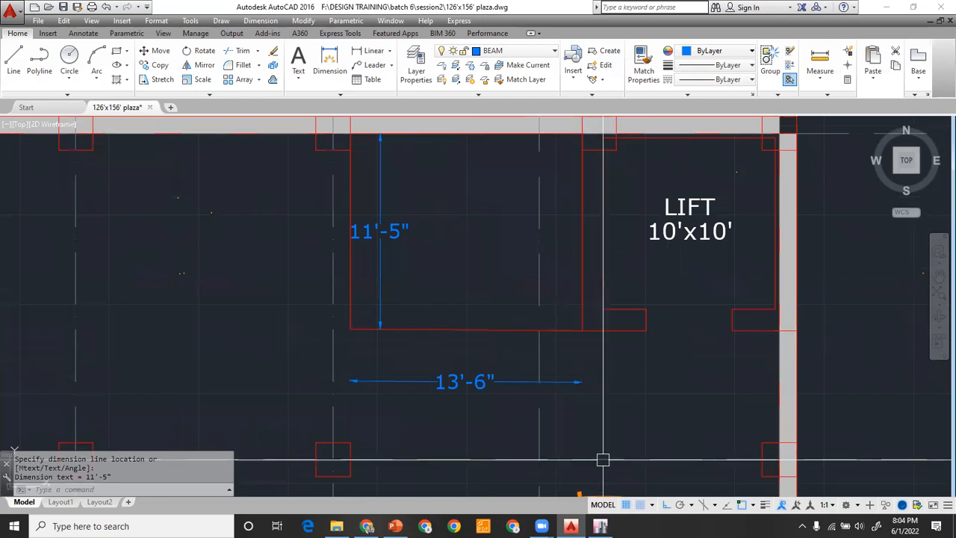
# Return to ETABS and draw a rectangular opening 11.5 ft wide by 13.5 ft deep beside the J-10 lift opening, starting on grid line 10
pyautogui.click(600, 526)
pyautogui.click(8, 214)
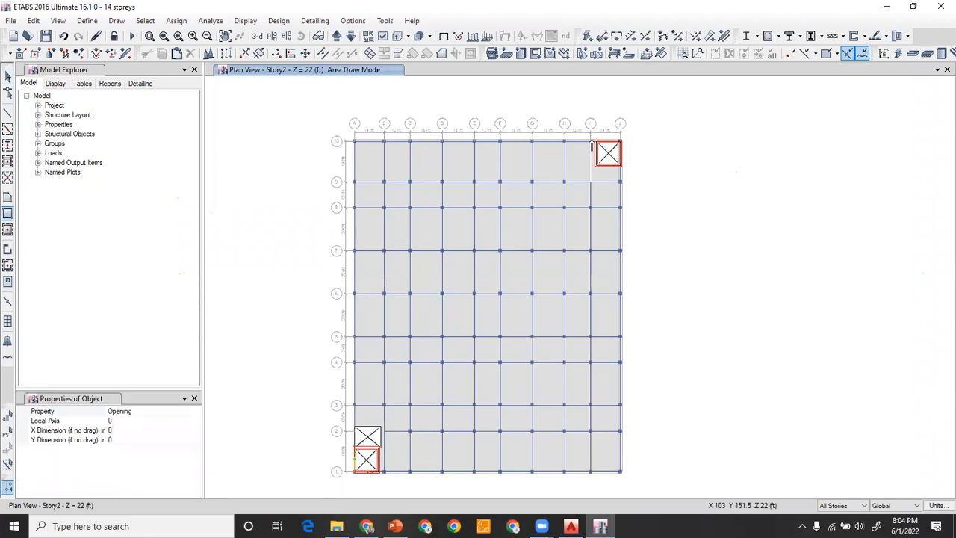
pyautogui.scroll(3, 591, 145)
pyautogui.scroll(3, 595, 153)
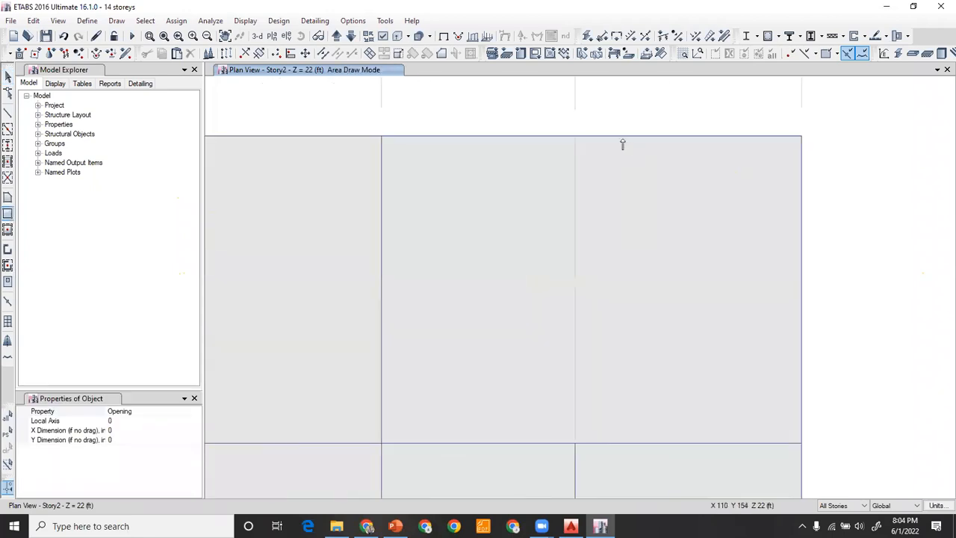
pyautogui.click(620, 139)
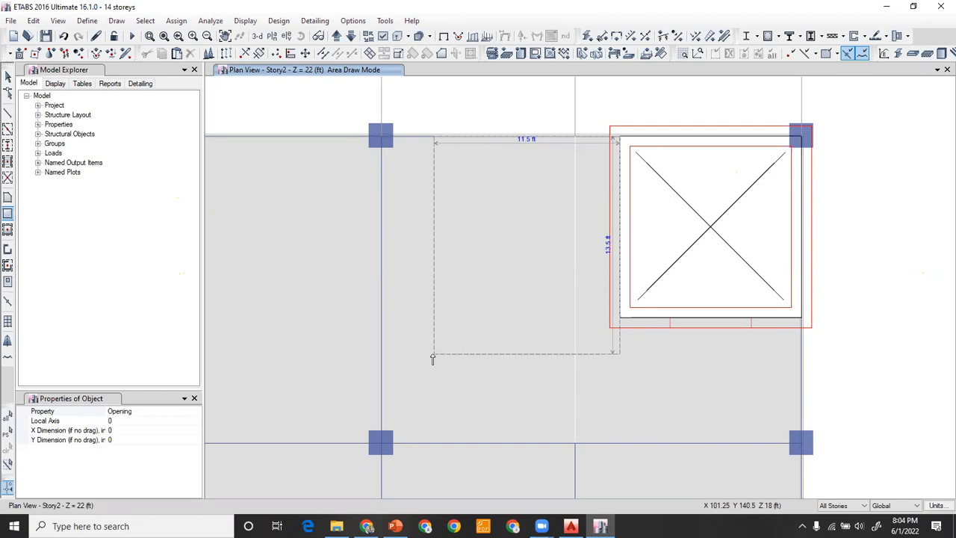
pyautogui.click(533, 296)
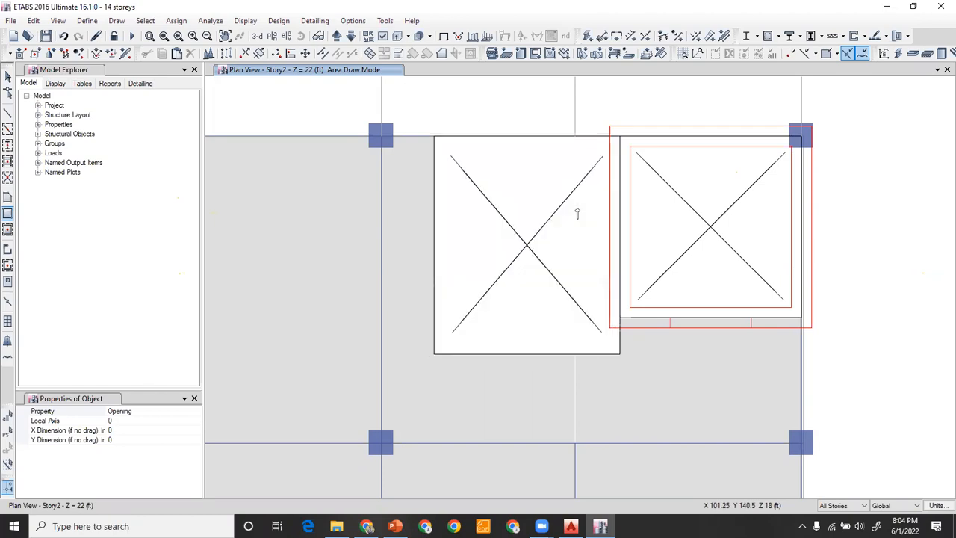
pyautogui.scroll(-5, 563, 274)
pyautogui.scroll(-3, 555, 268)
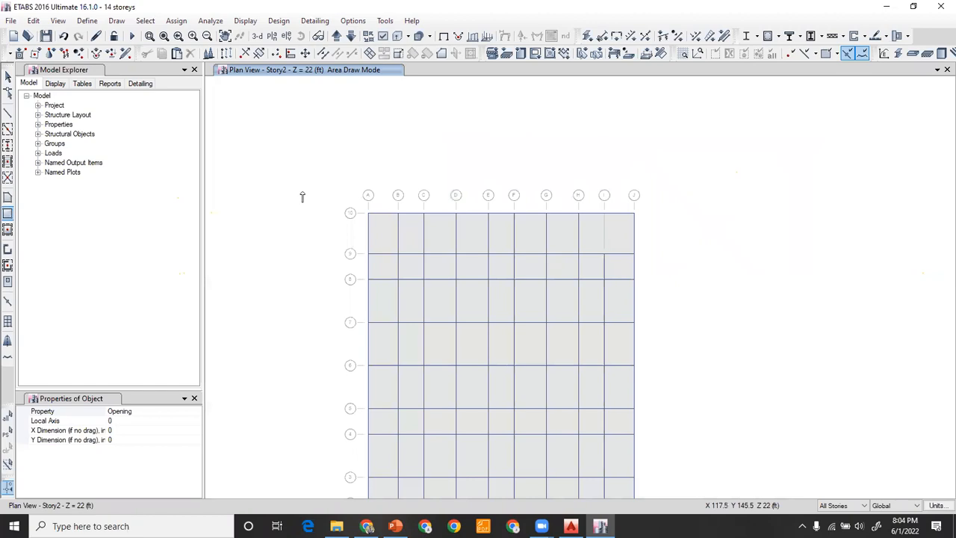
pyautogui.click(8, 77)
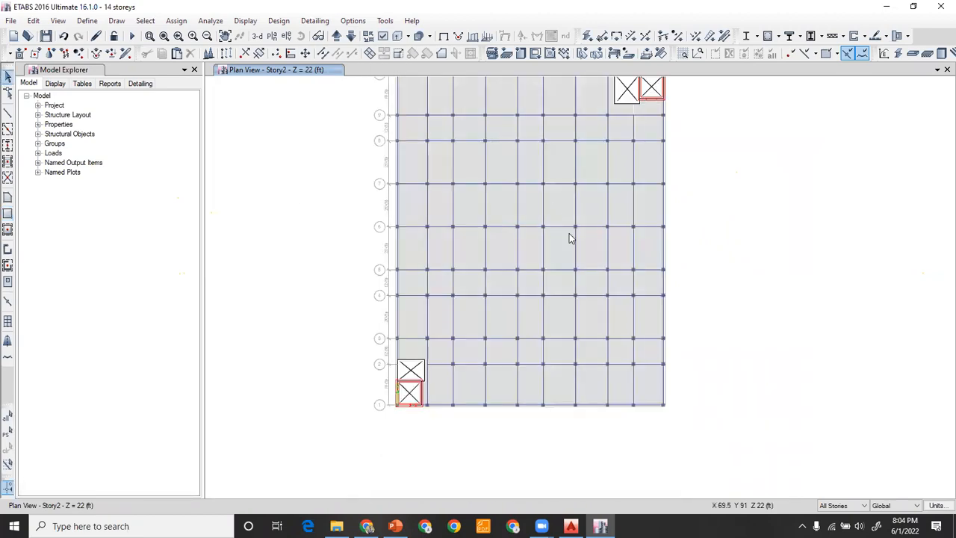
pyautogui.moveTo(555, 192); pyautogui.dragTo(542, 220, button='middle')
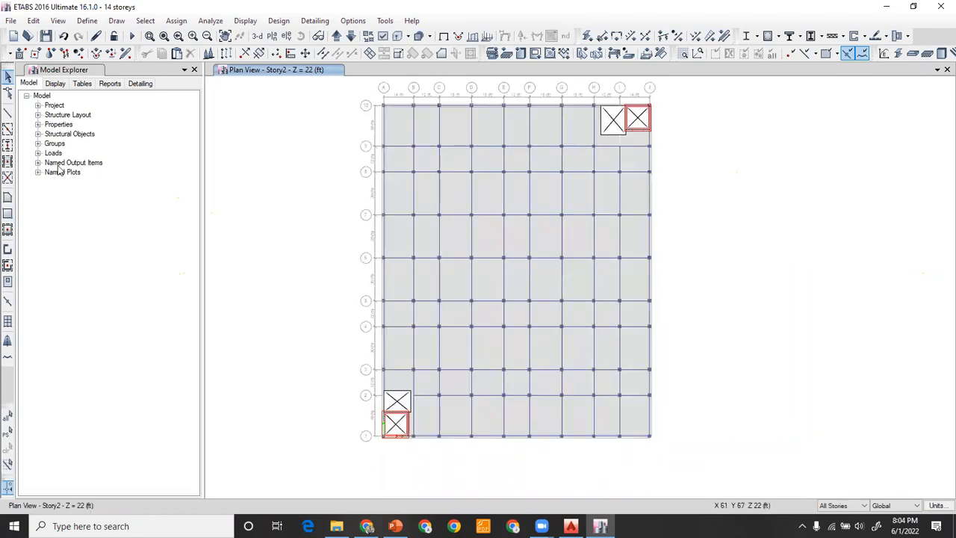
pyautogui.click(8, 197)
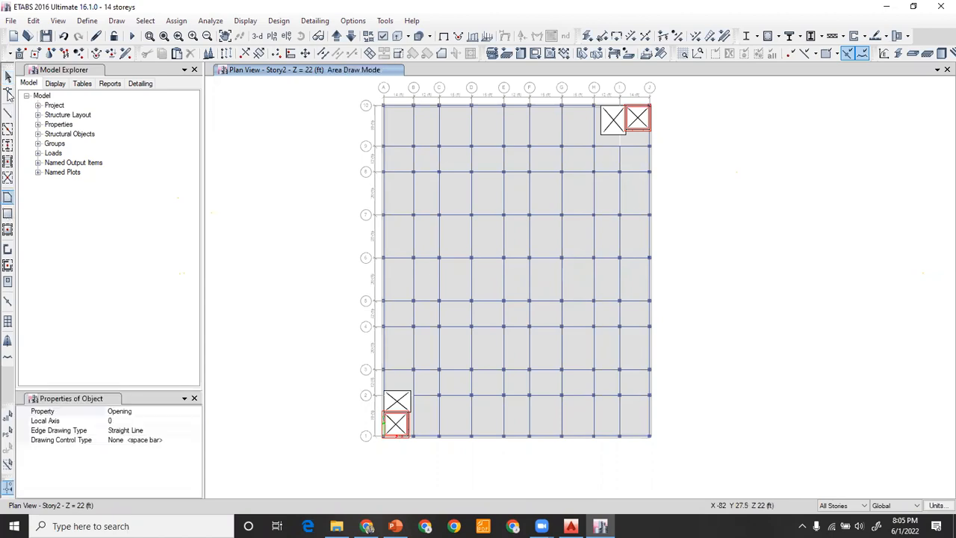
pyautogui.press('Escape')
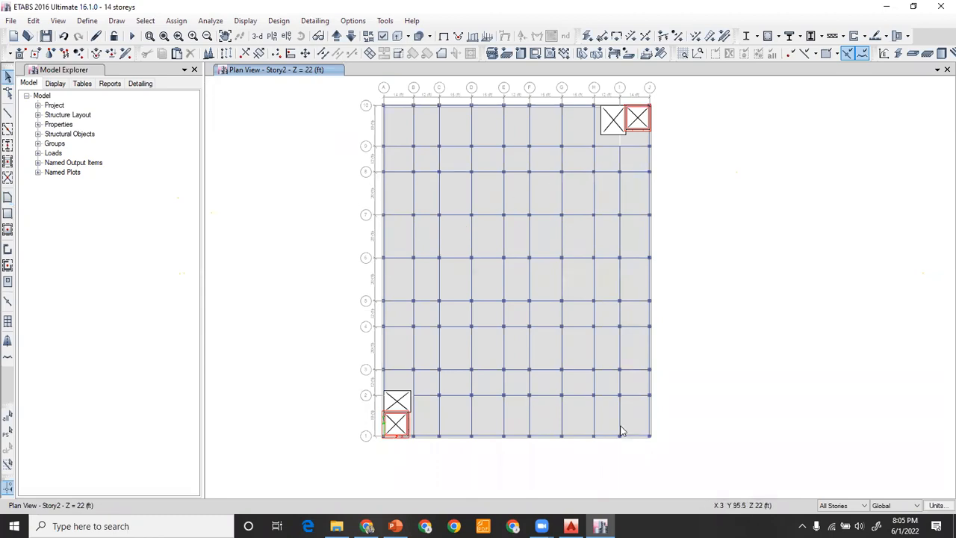
# Show the plan view of Story1
pyautogui.click(274, 37)
pyautogui.click(418, 326)
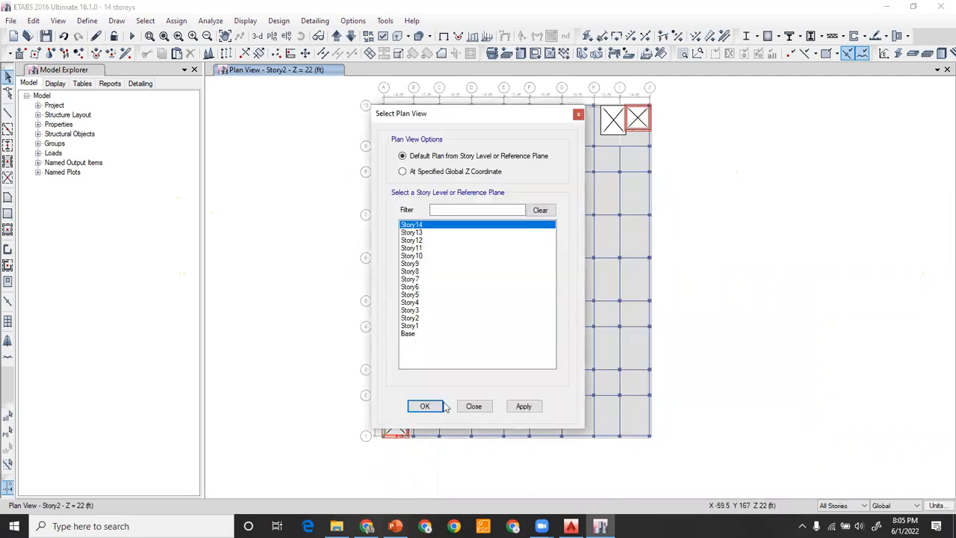
pyautogui.click(426, 407)
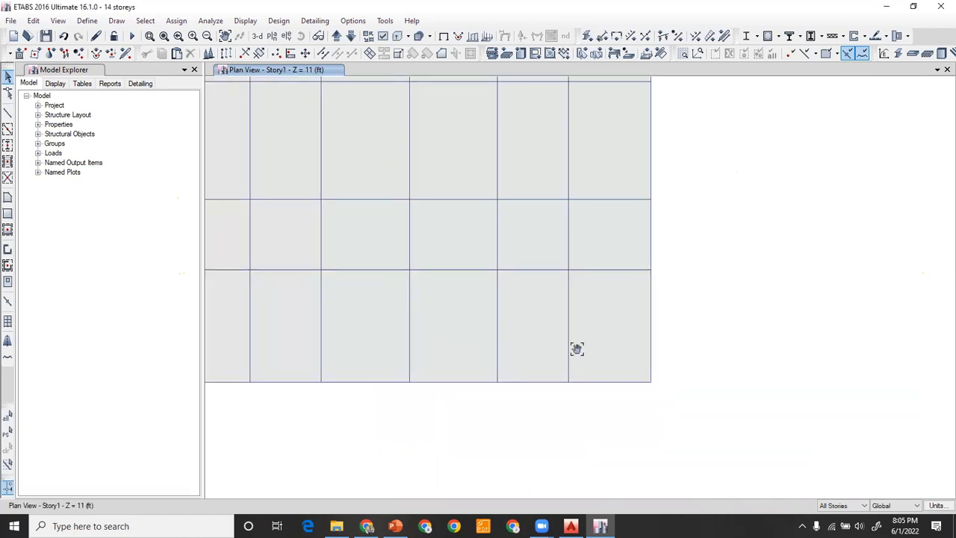
# Switch to AutoCAD and examine the ramp location on the Basement 2 plan
pyautogui.hotkey('alt', 'Tab')
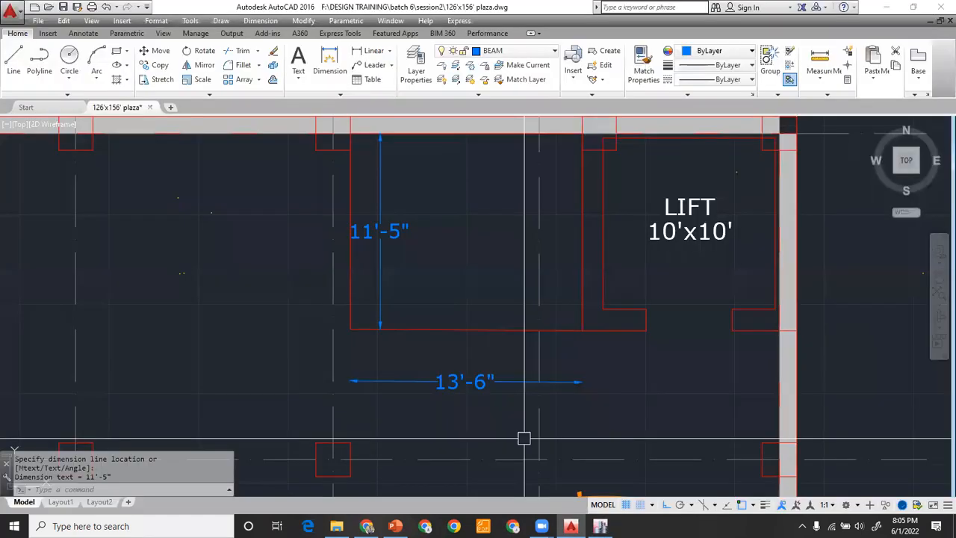
pyautogui.scroll(-10, 523, 438)
pyautogui.moveTo(523, 437); pyautogui.dragTo(529, 352, button='middle')
pyautogui.scroll(4, 529, 352)
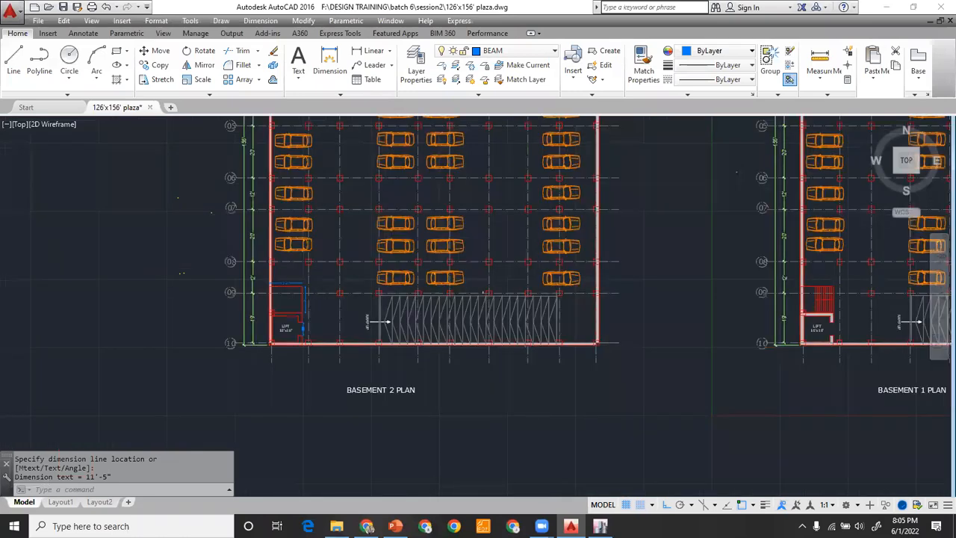
pyautogui.scroll(2, 366, 271)
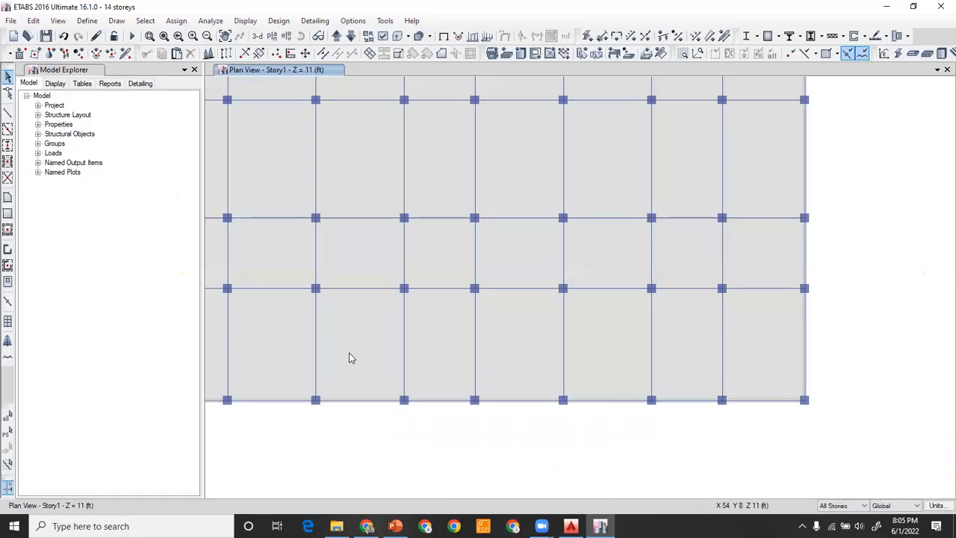
# Return to ETABS and try to delete the three slab panels between grids B and E, lines 1 and 2, on all stories
pyautogui.moveTo(493, 342); pyautogui.dragTo(608, 357, button='middle')
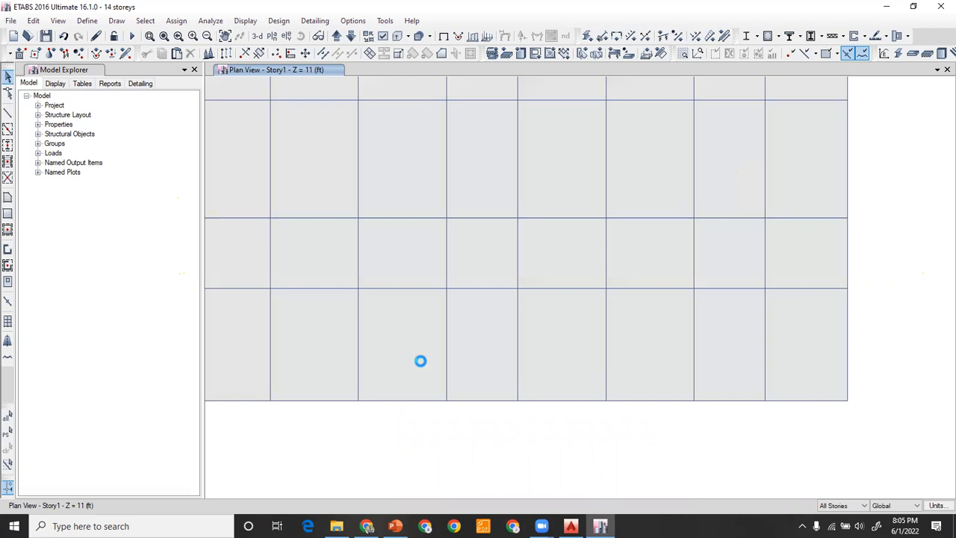
pyautogui.click(556, 376)
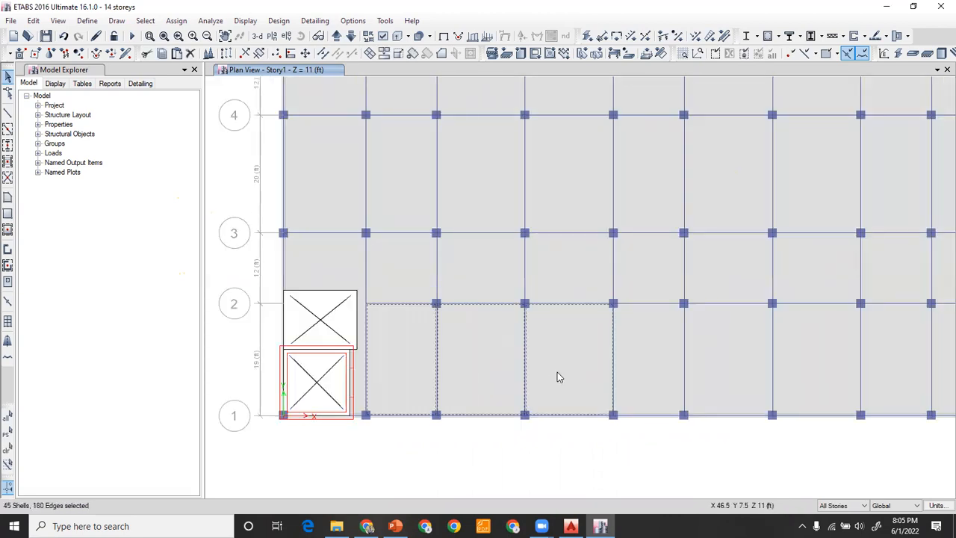
pyautogui.press('Delete')
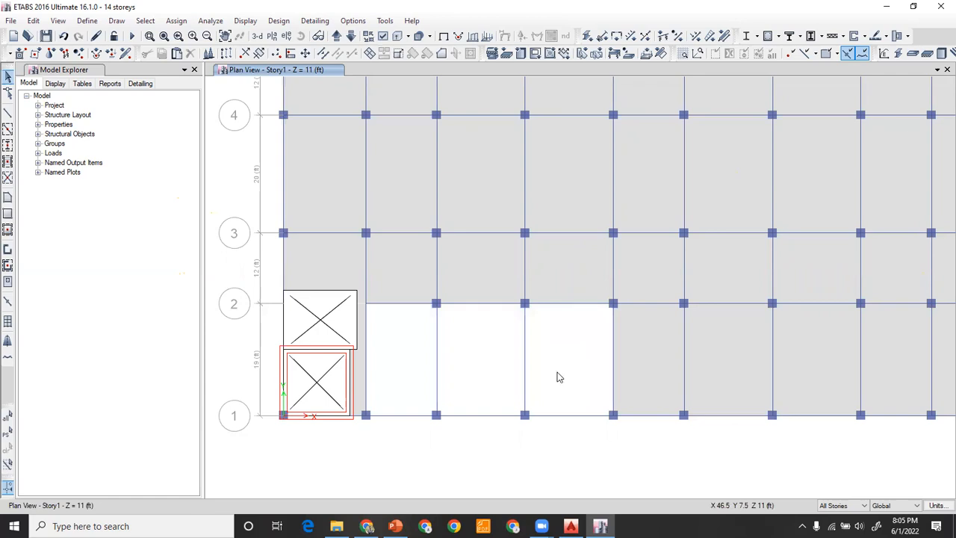
pyautogui.hotkey('ctrl', 'z')
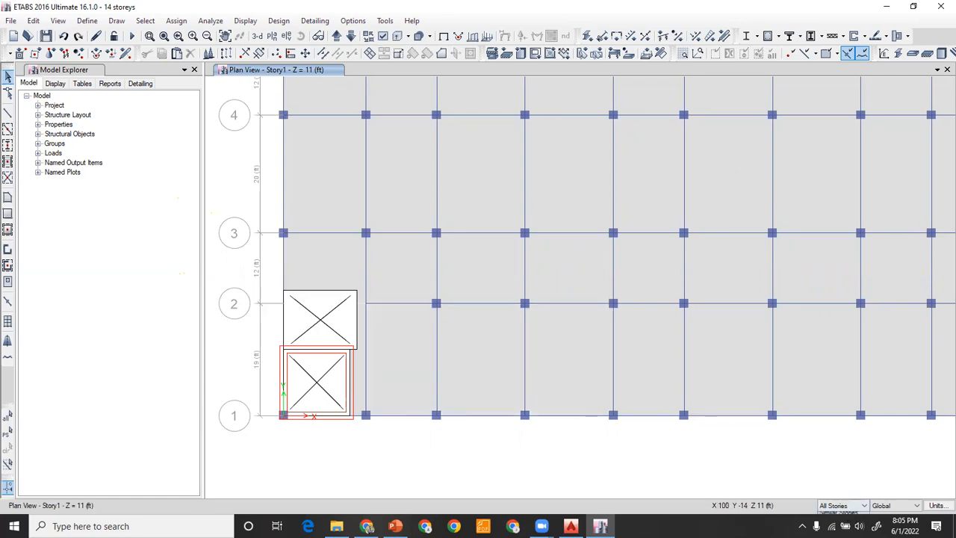
# Set the story scope to Similar Stories and try deleting the three slab panels between grids B and E, lines 1 and 2
pyautogui.click(840, 532)
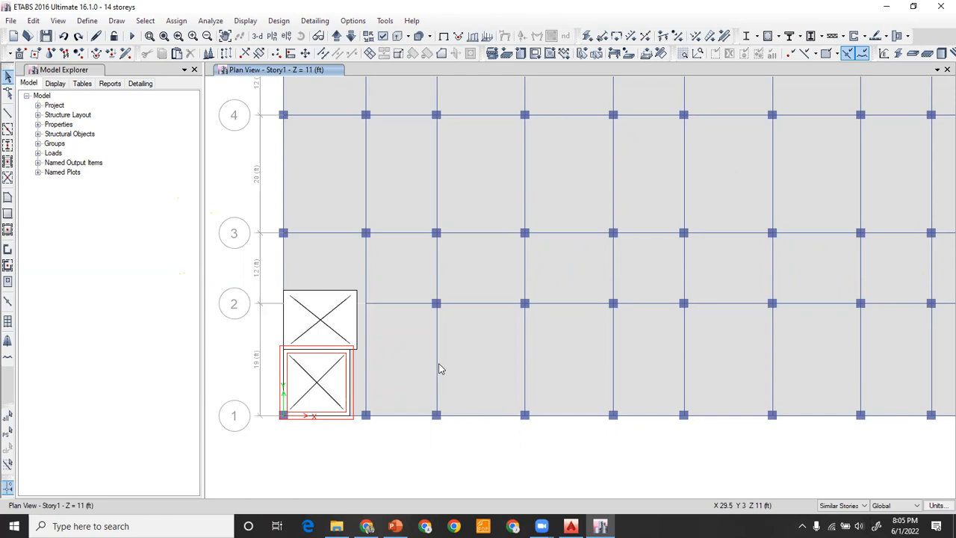
pyautogui.click(513, 372)
pyautogui.click(567, 371)
pyautogui.press('Delete')
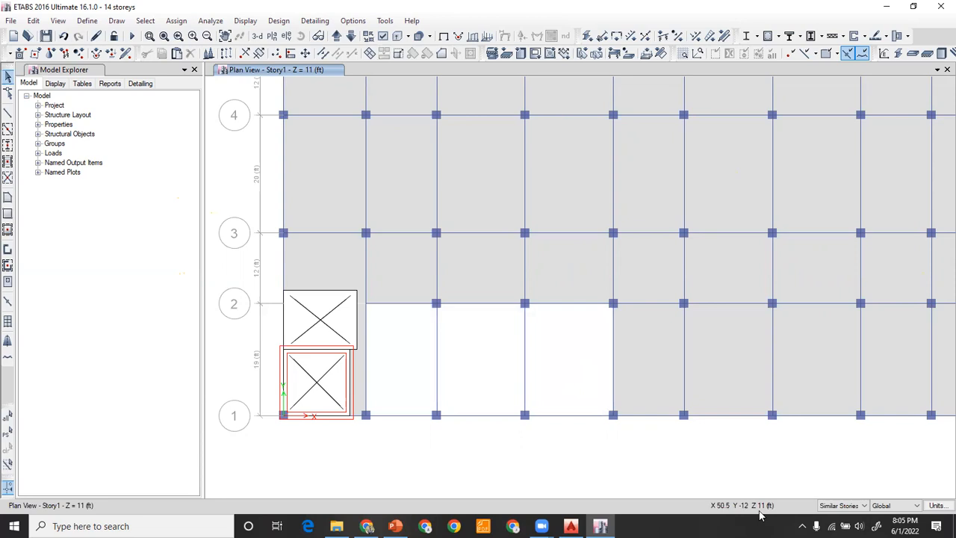
pyautogui.hotkey('ctrl', 'z')
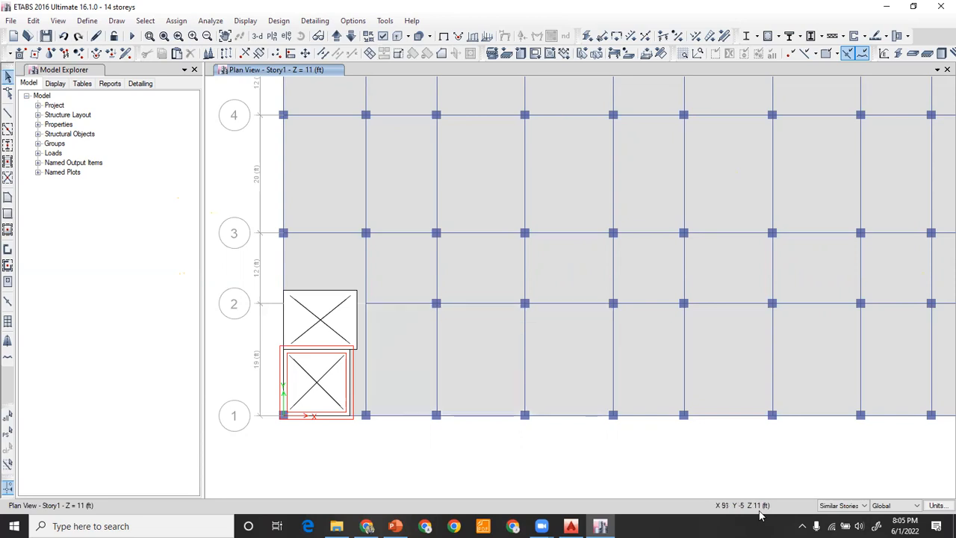
# Set the story scope to One Story and delete the three slab panels between grids B and E, lines 1 and 2
pyautogui.click(842, 505)
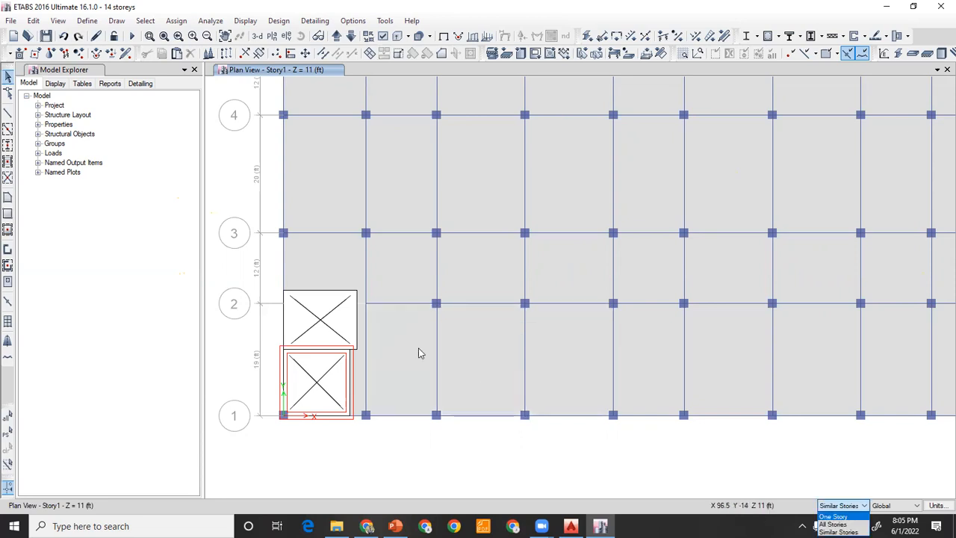
pyautogui.click(559, 359)
pyautogui.press('Delete')
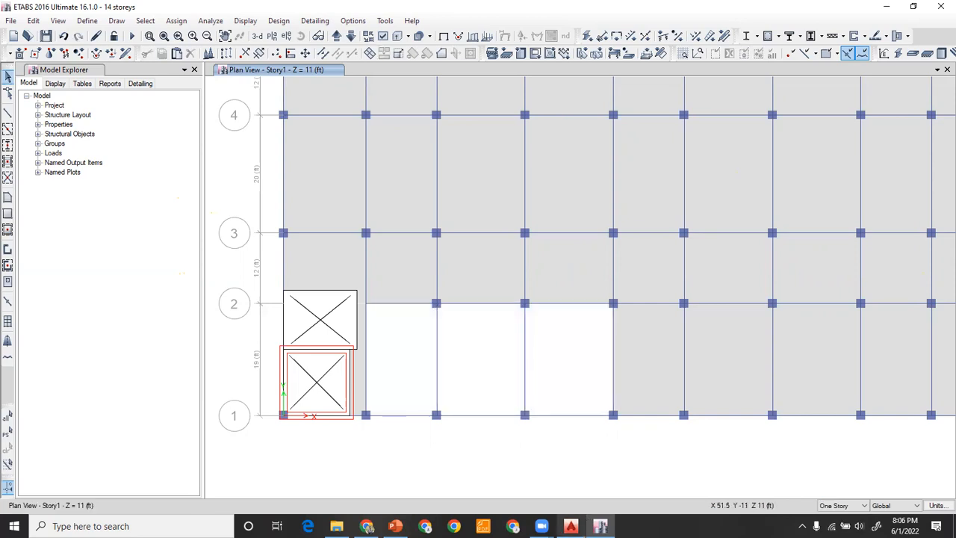
# Switch to AutoCAD to check the ramp extent on the Basement 2 plan, and return to ETABS
pyautogui.hotkey('alt', 'Tab')
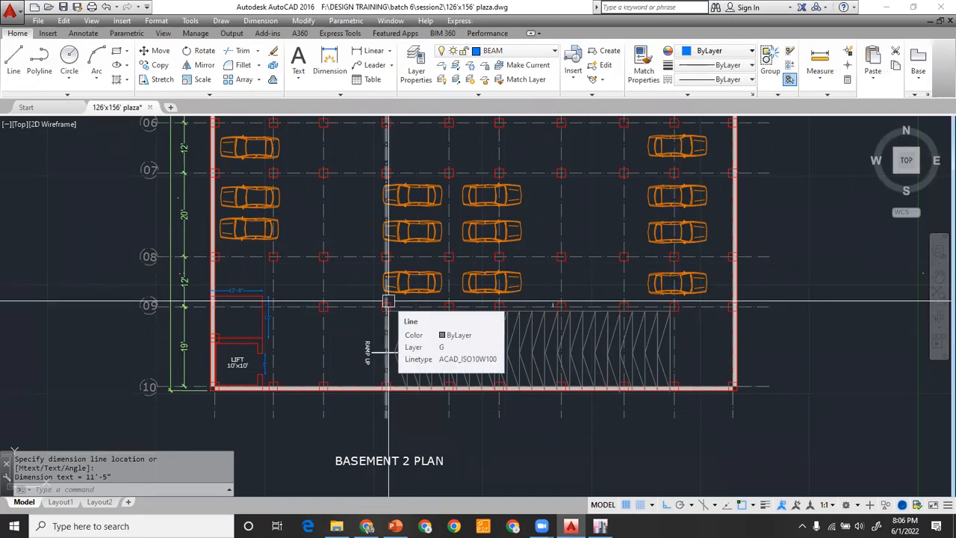
pyautogui.hotkey('alt', 'Tab')
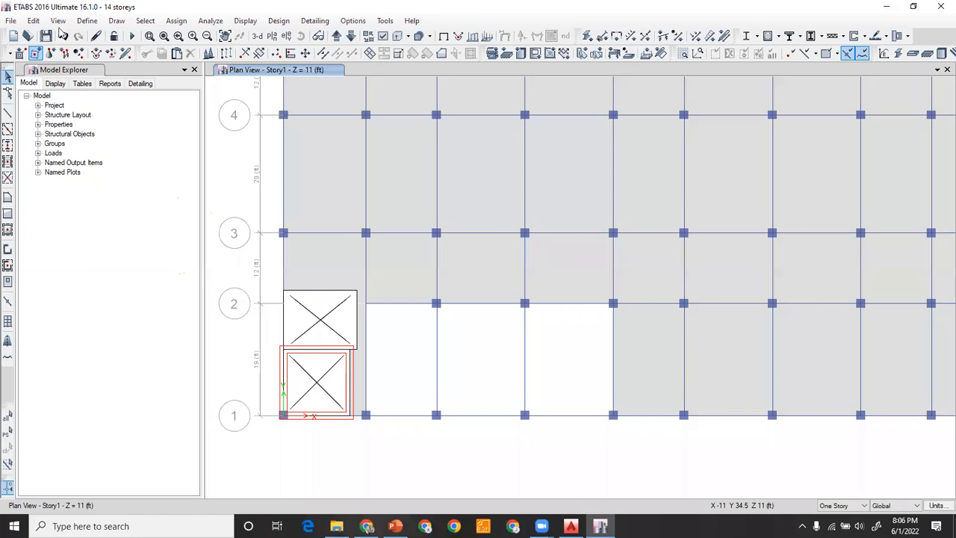
# Limit the building view's story range to Story1 as the top story
pyautogui.click(59, 24)
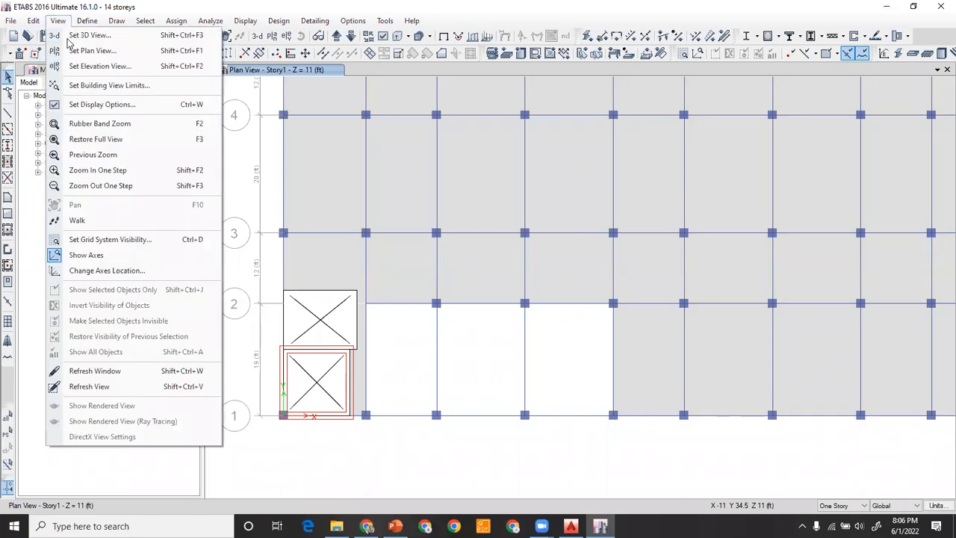
pyautogui.click(92, 88)
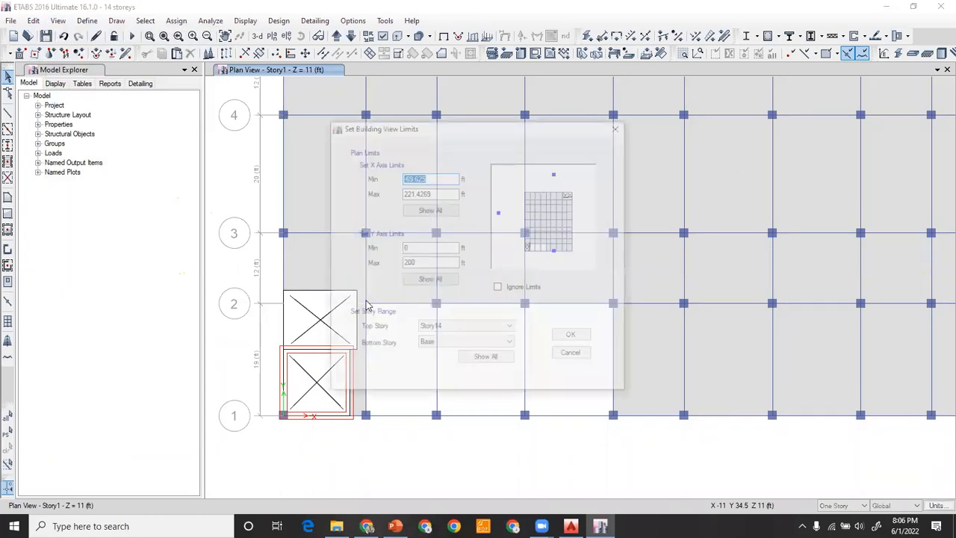
pyautogui.click(463, 329)
pyautogui.click(443, 440)
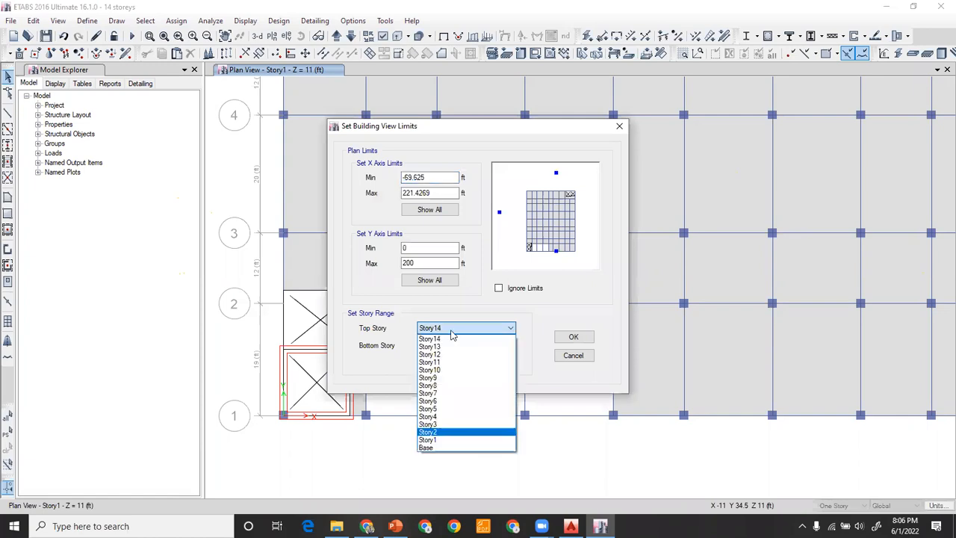
pyautogui.click(570, 339)
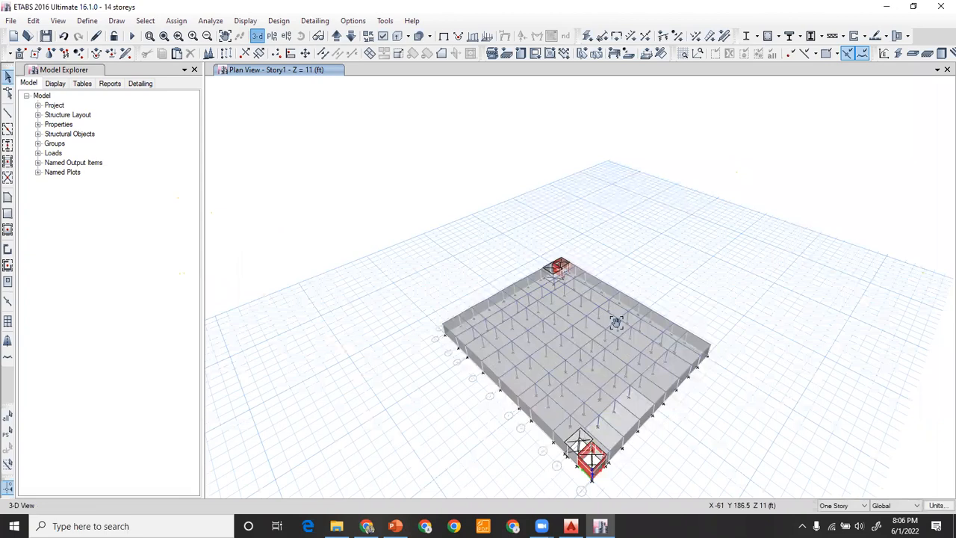
# Examine the removed slab panels beside the lift corner in the 3D view
pyautogui.moveTo(616, 322); pyautogui.dragTo(574, 266, button='middle')
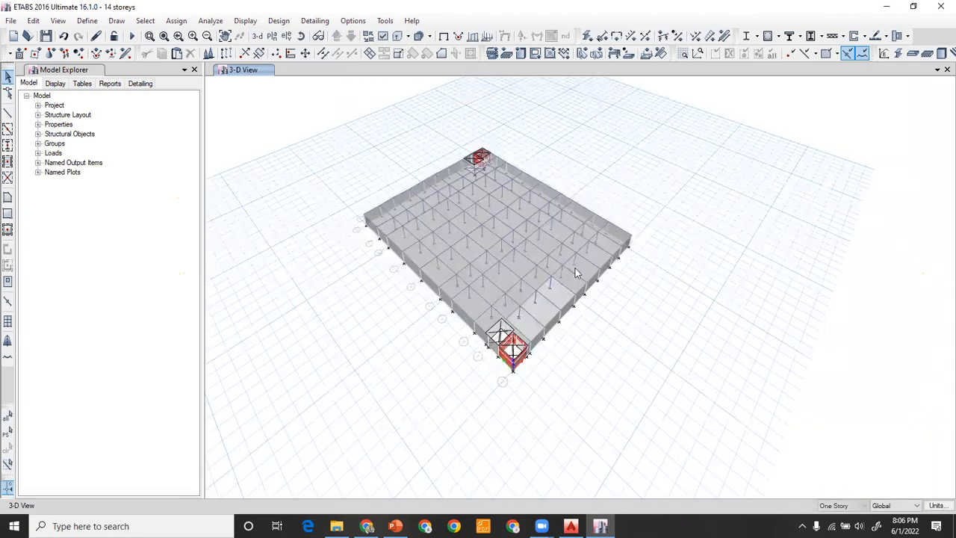
pyautogui.scroll(2, 561, 299)
pyautogui.scroll(3, 561, 301)
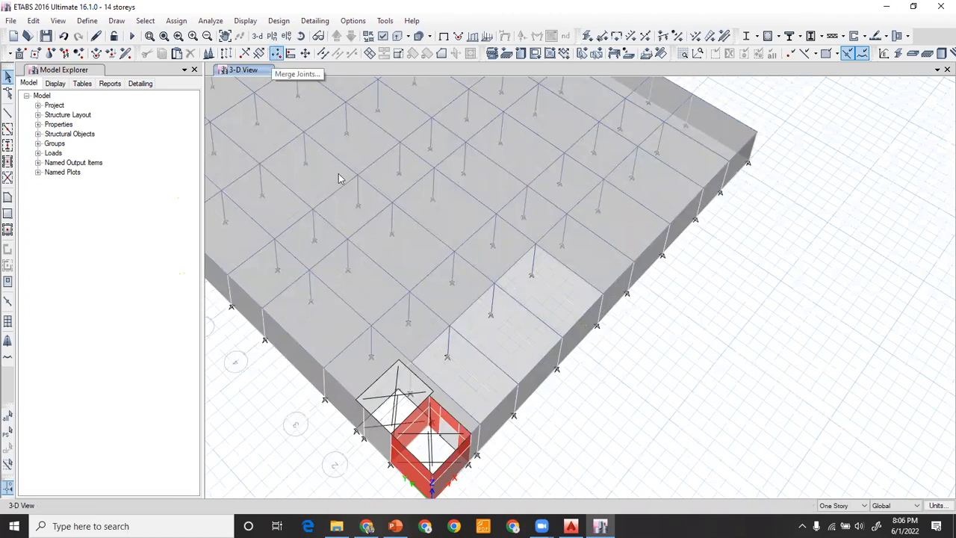
pyautogui.scroll(-5, 455, 322)
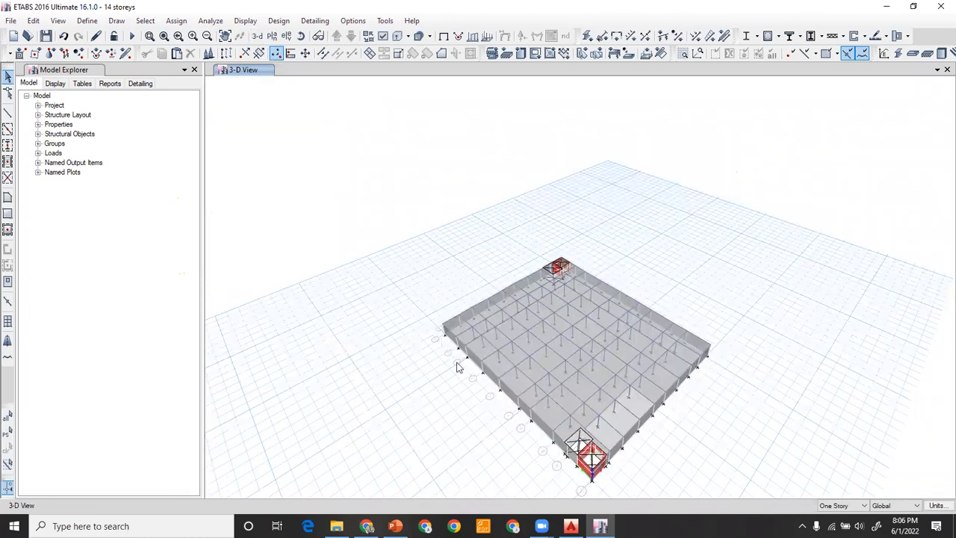
# Open the Story1 plan and redraw Slab1 floor panels in the three bays between grids B and E, lines 1 and 2
pyautogui.click(412, 326)
pyautogui.click(423, 406)
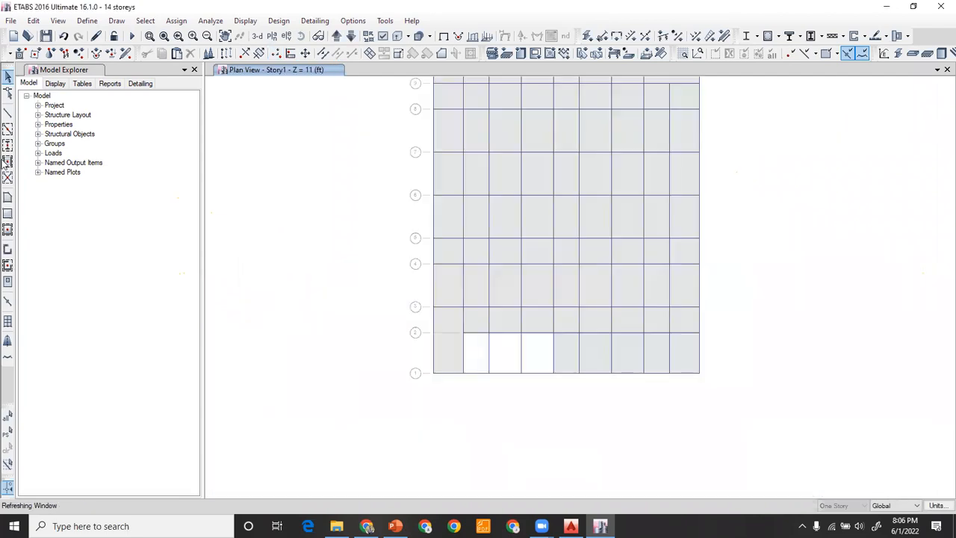
pyautogui.click(7, 229)
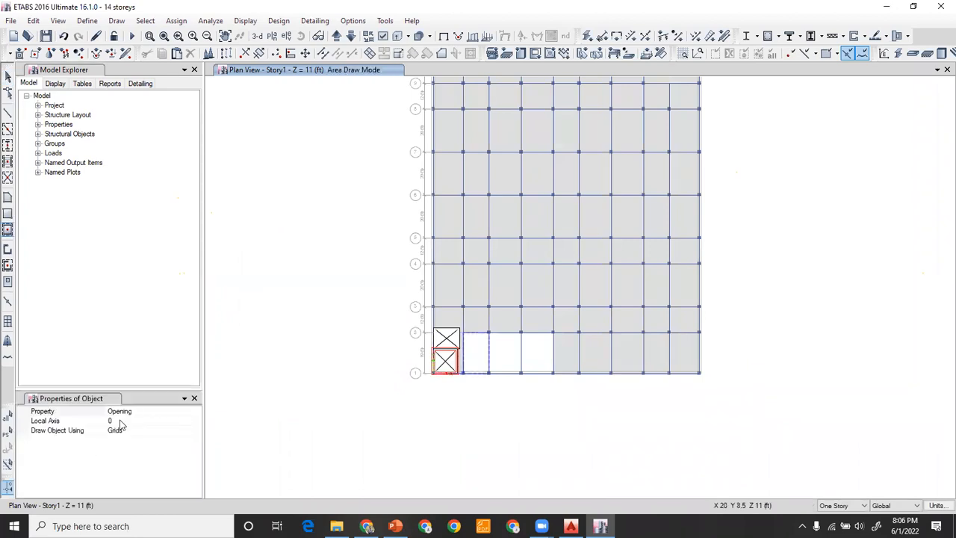
pyautogui.click(123, 412)
pyautogui.click(196, 411)
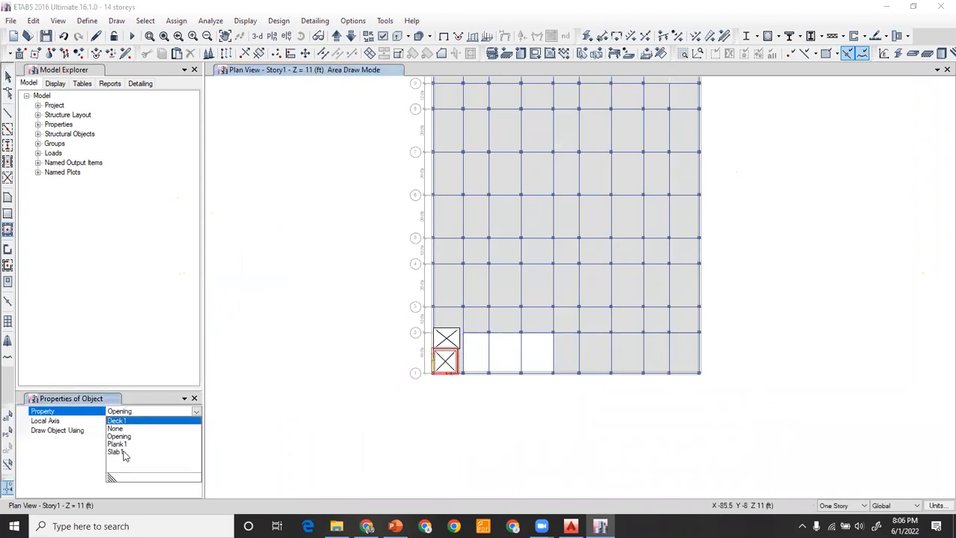
pyautogui.click(124, 451)
pyautogui.click(482, 362)
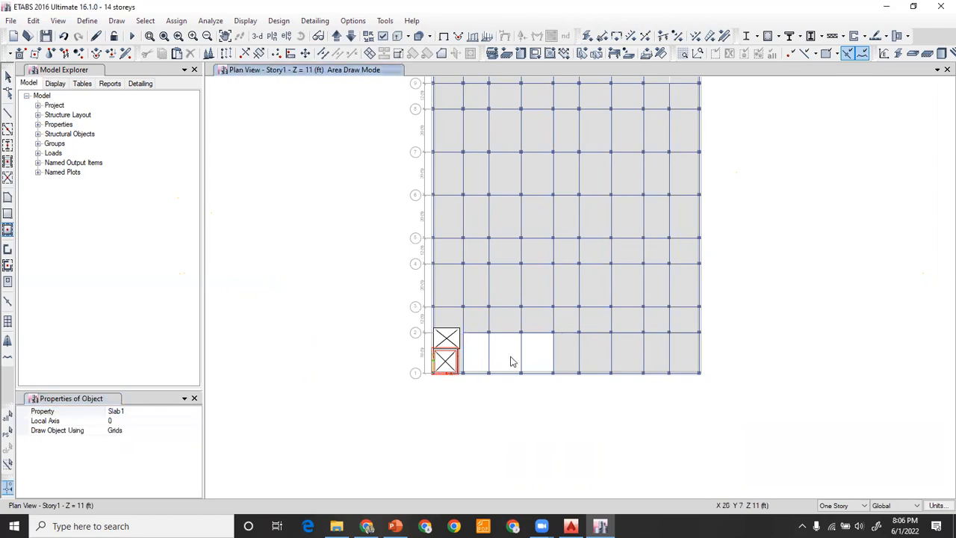
pyautogui.click(514, 361)
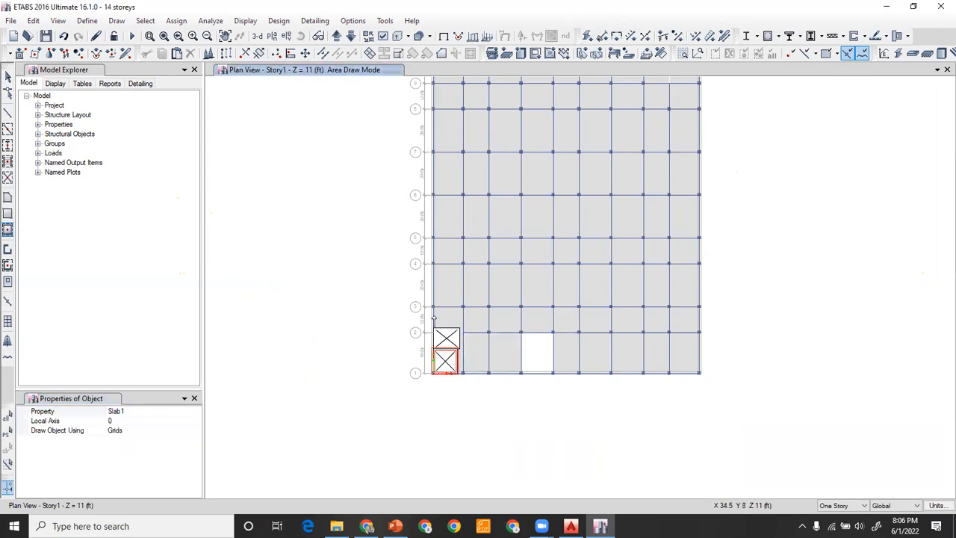
pyautogui.click(7, 75)
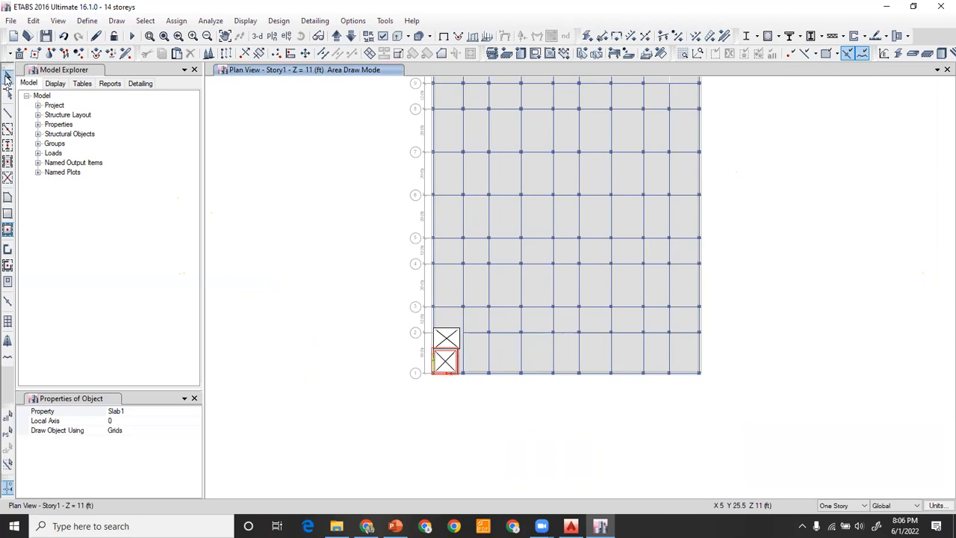
# Delete the Story1 slab panels from grid E to grid I between lines 1 and 2
pyautogui.click(569, 355)
pyautogui.click(601, 355)
pyautogui.click(654, 361)
pyautogui.press('Delete')
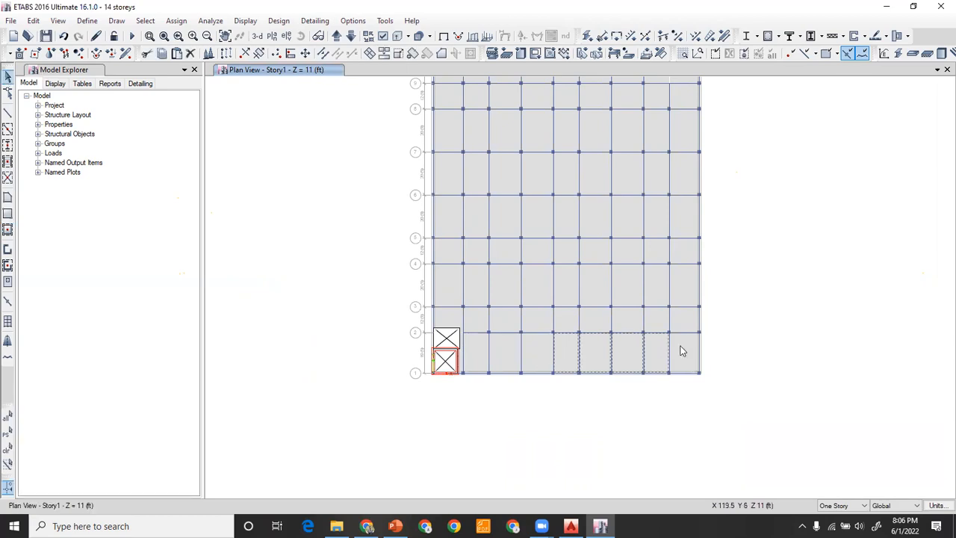
# Show the model in 3D and turn off the display of walls in the view options
pyautogui.click(257, 36)
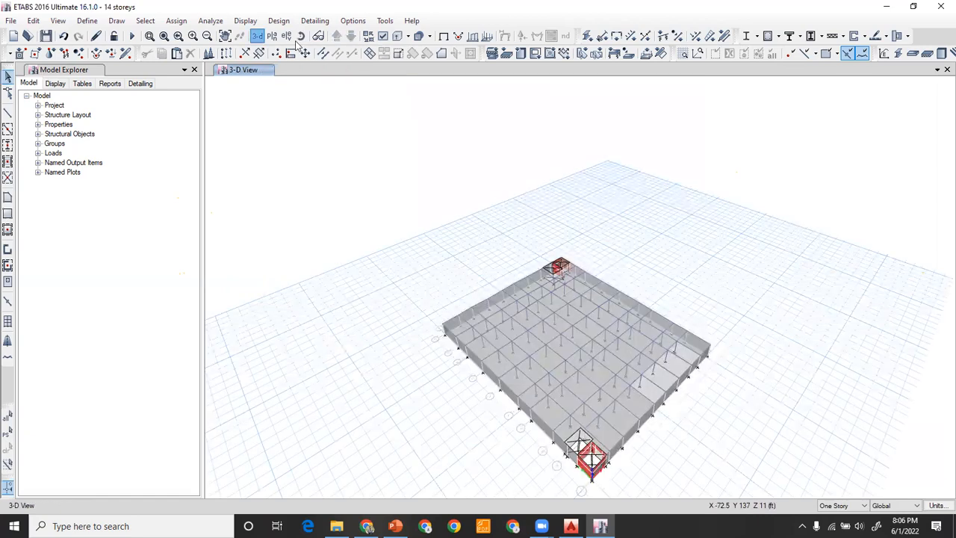
pyautogui.click(301, 35)
pyautogui.moveTo(451, 442); pyautogui.dragTo(433, 383)
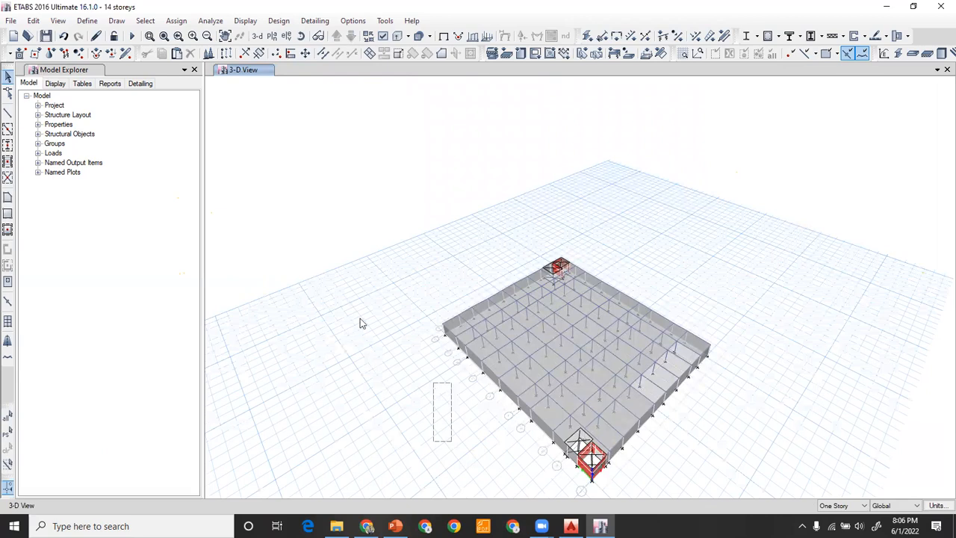
pyautogui.click(382, 36)
pyautogui.click(424, 247)
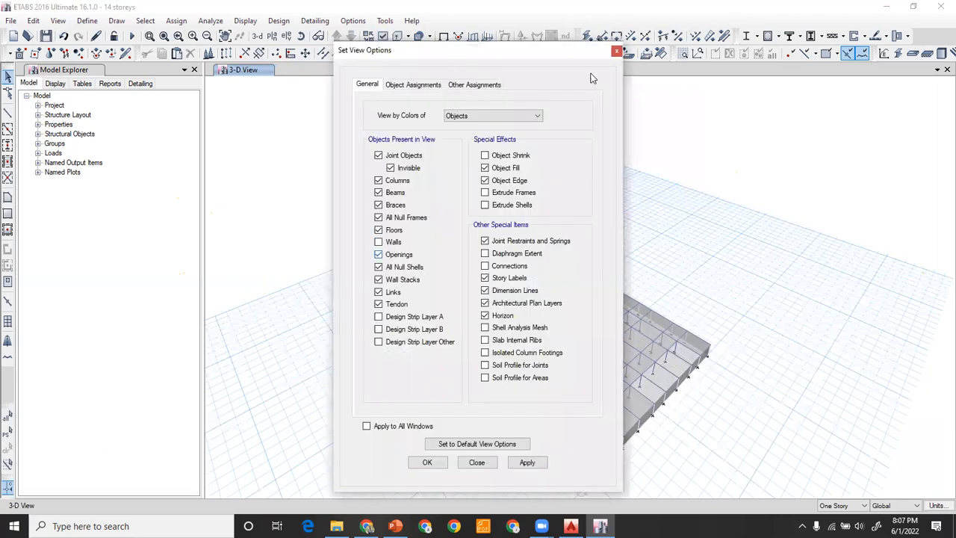
pyautogui.click(382, 36)
pyautogui.moveTo(383, 50); pyautogui.dragTo(218, 14)
pyautogui.click(218, 207)
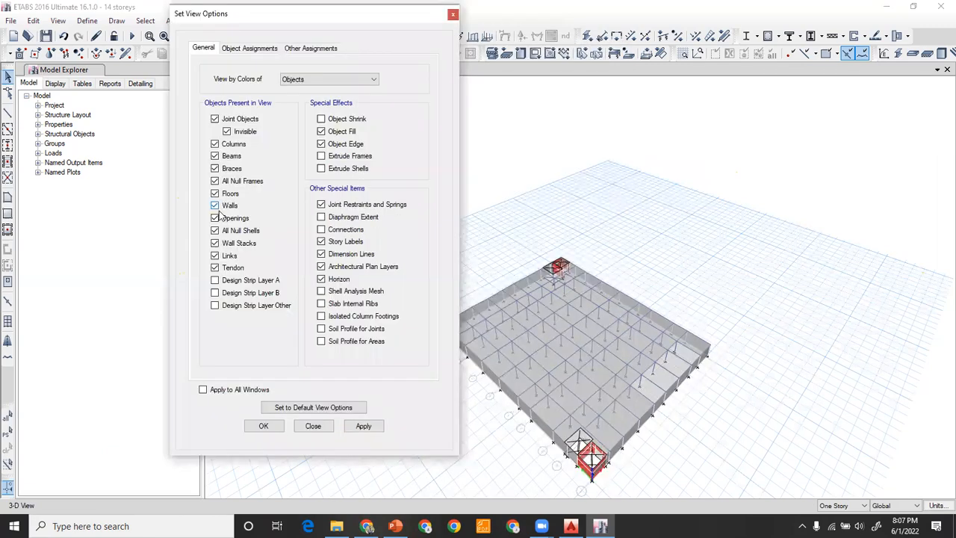
pyautogui.click(363, 427)
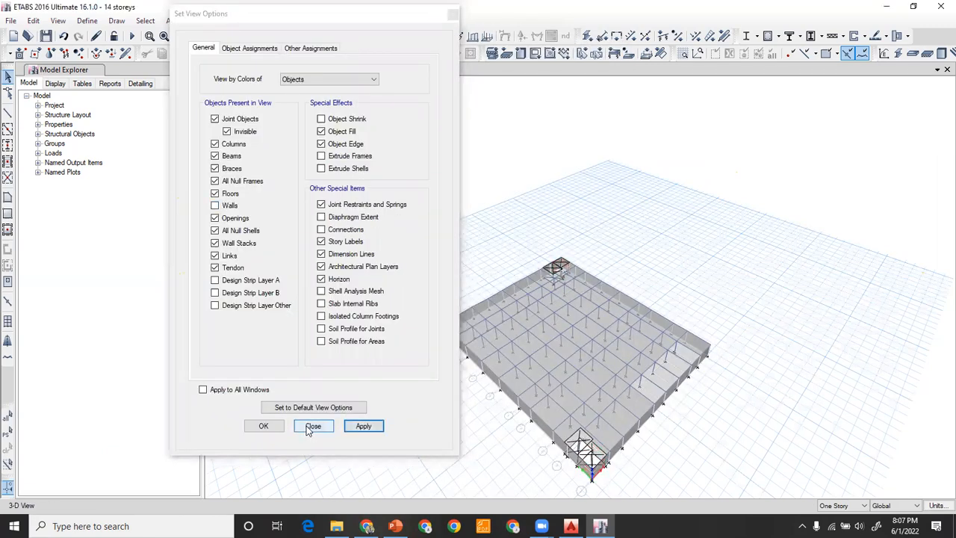
pyautogui.click(313, 426)
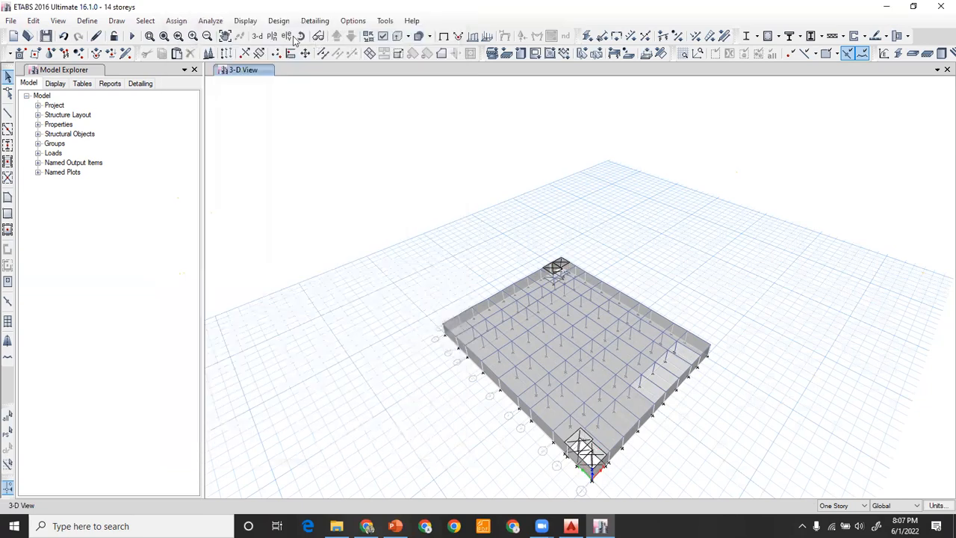
# Inspect the assignments of the Story1 perimeter panel between lines 3 and 4
pyautogui.keyDown('shift'); pyautogui.moveTo(353, 253); pyautogui.dragTo(507, 416, button='middle'); pyautogui.keyUp('shift')
pyautogui.scroll(3, 514, 424)
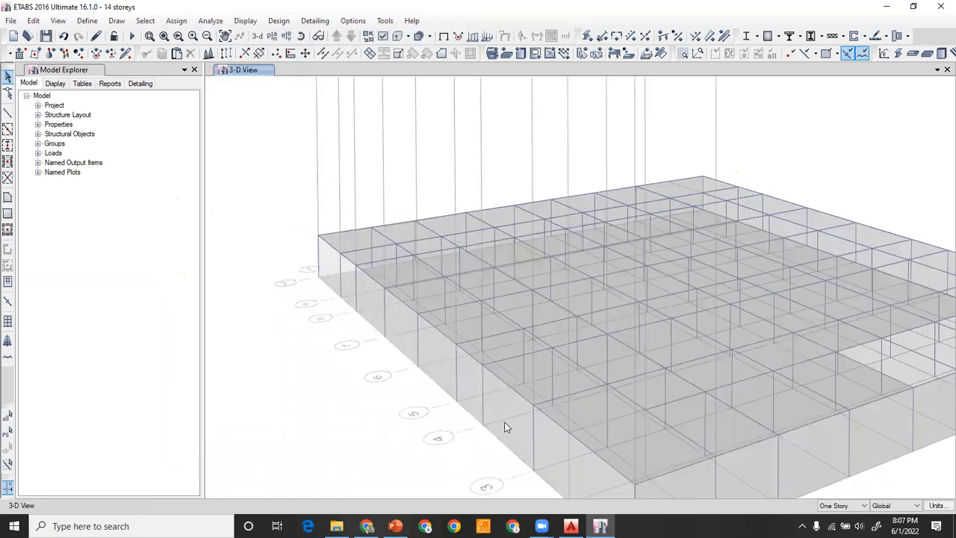
pyautogui.click(504, 422)
pyautogui.rightClick(511, 390)
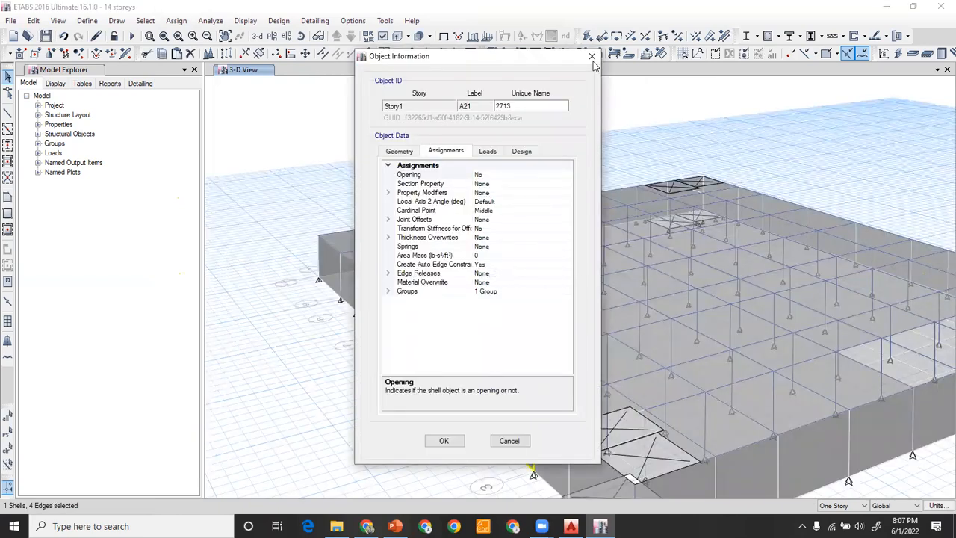
pyautogui.click(509, 440)
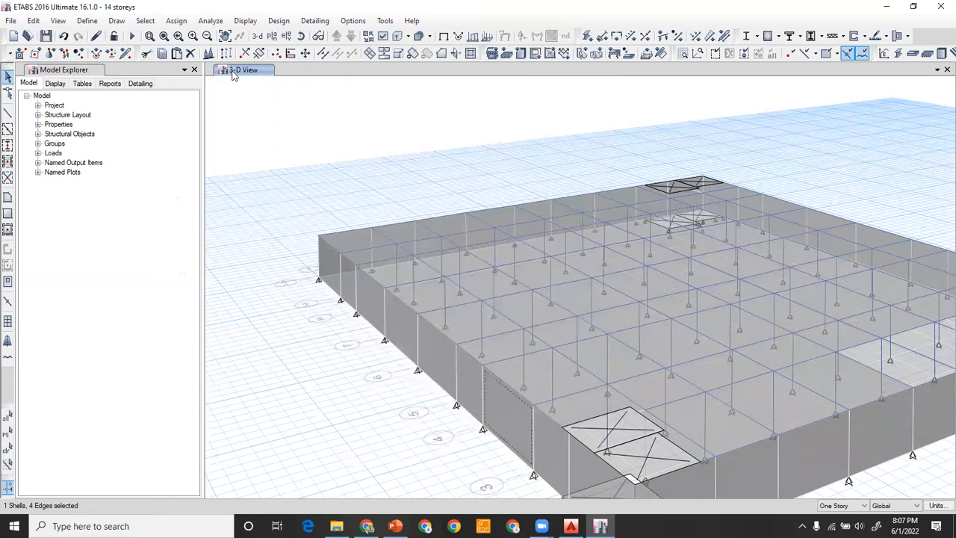
# Select the perimeter wall shells by wall section property and assign them the Wall1 section
pyautogui.click(145, 20)
pyautogui.moveTo(213, 37)
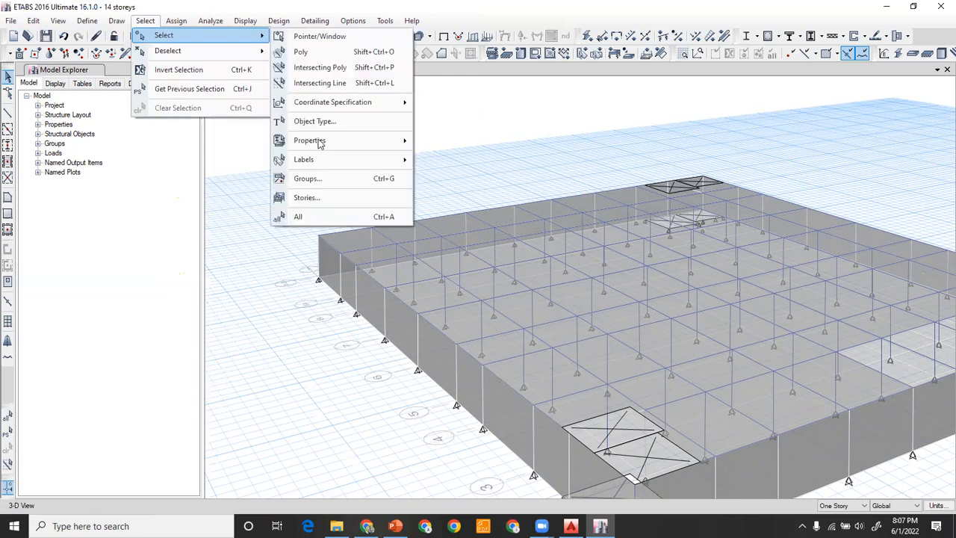
pyautogui.moveTo(366, 144)
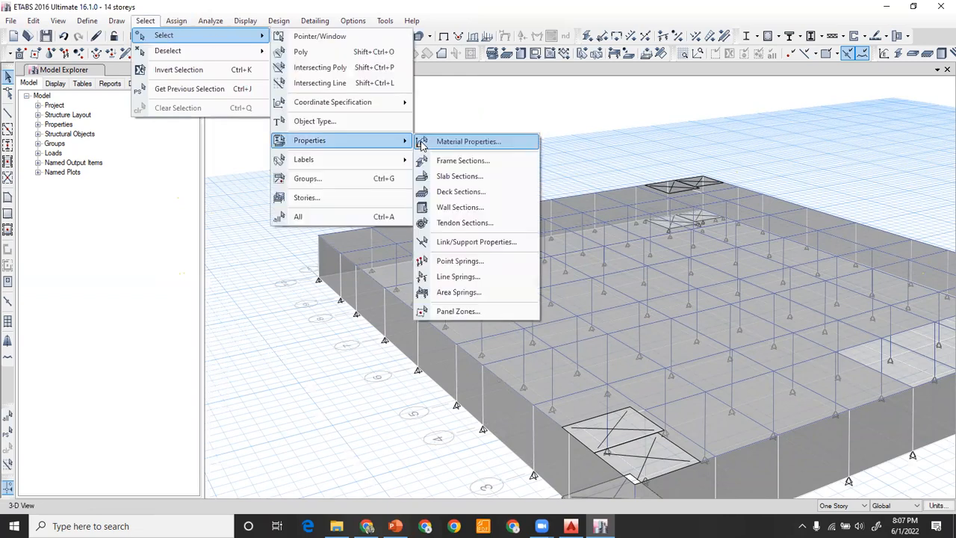
pyautogui.click(442, 208)
pyautogui.click(426, 369)
pyautogui.click(525, 369)
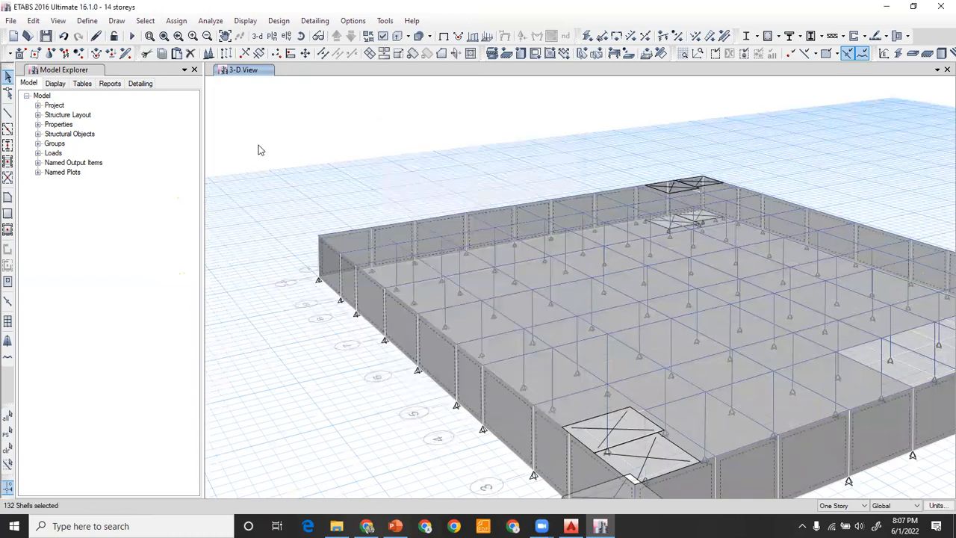
pyautogui.click(178, 21)
pyautogui.moveTo(204, 68)
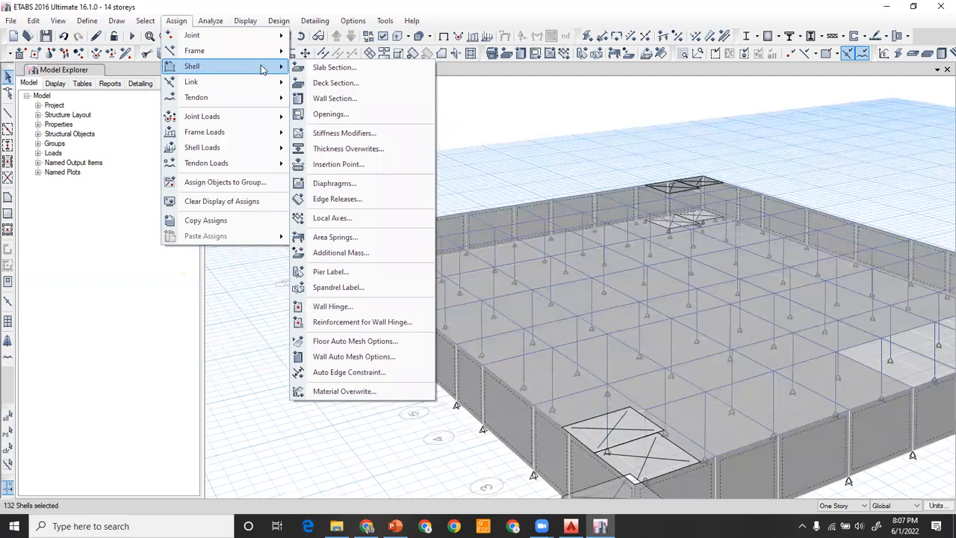
pyautogui.click(339, 106)
pyautogui.click(416, 182)
pyautogui.click(438, 389)
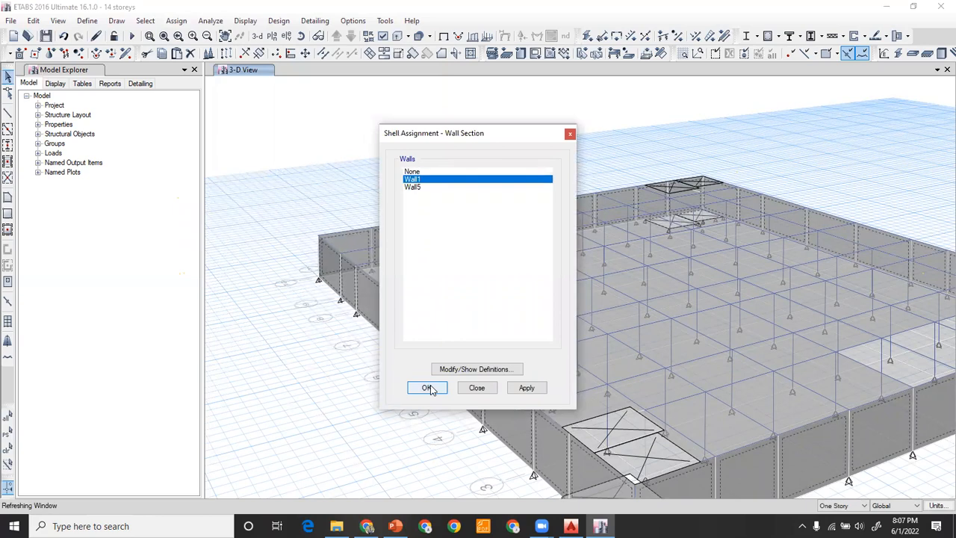
# Examine the section labels around the lift corner in 3D and show the plan view of Base
pyautogui.keyDown('shift'); pyautogui.moveTo(527, 338); pyautogui.dragTo(502, 242, button='middle'); pyautogui.keyUp('shift')
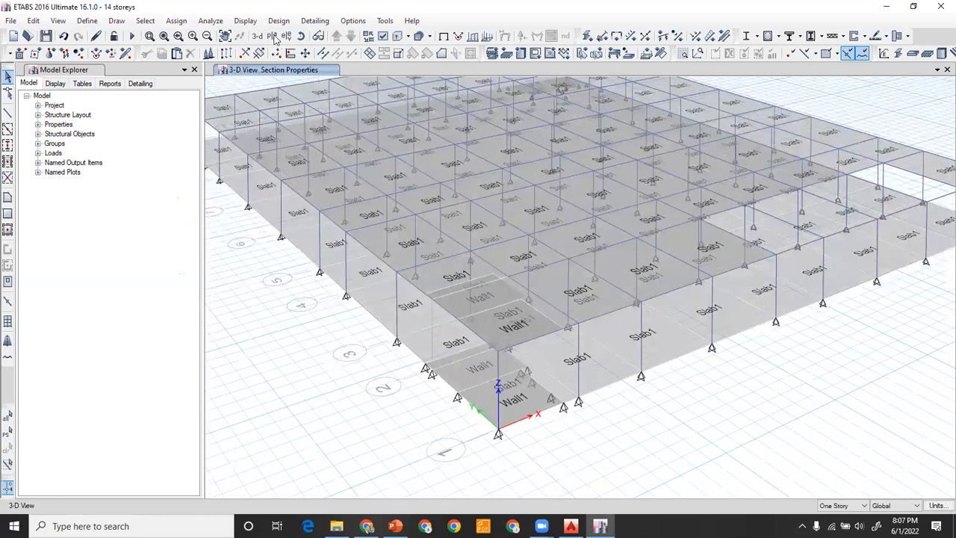
pyautogui.click(272, 36)
pyautogui.click(416, 334)
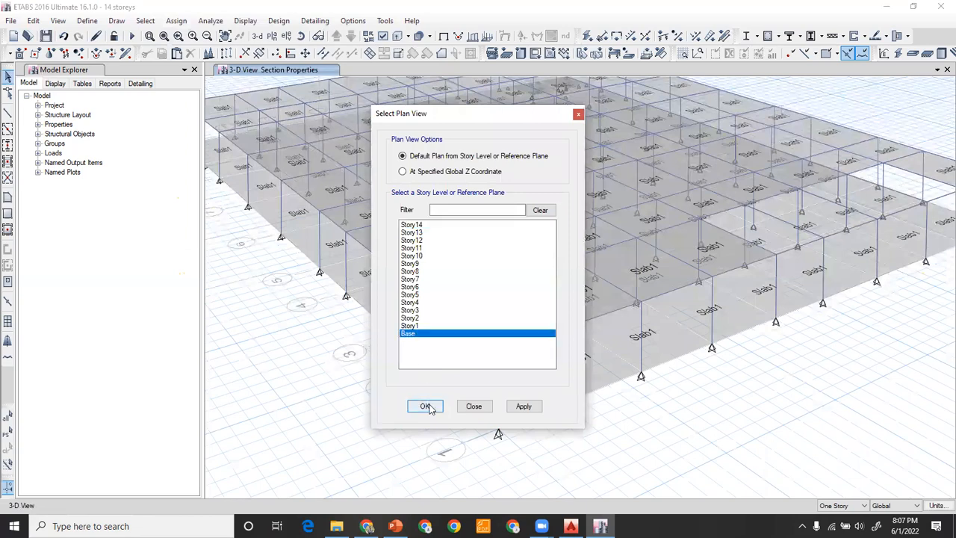
pyautogui.click(544, 406)
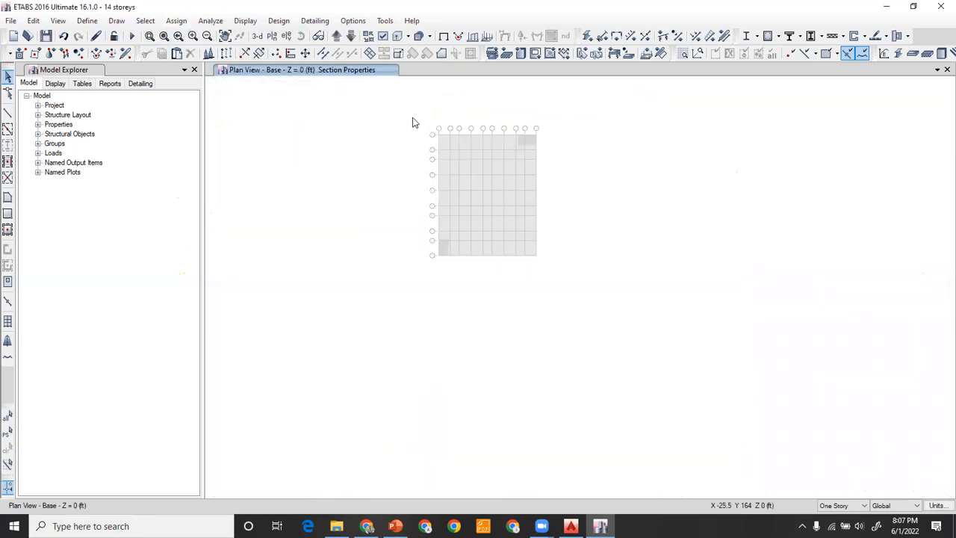
# Delete everything in the Base plan view and show the Story1 ramp void in the 3D view
pyautogui.moveTo(407, 111); pyautogui.dragTo(613, 362)
pyautogui.press('Delete')
pyautogui.click(258, 37)
pyautogui.click(321, 52)
pyautogui.moveTo(475, 380); pyautogui.dragTo(545, 396)
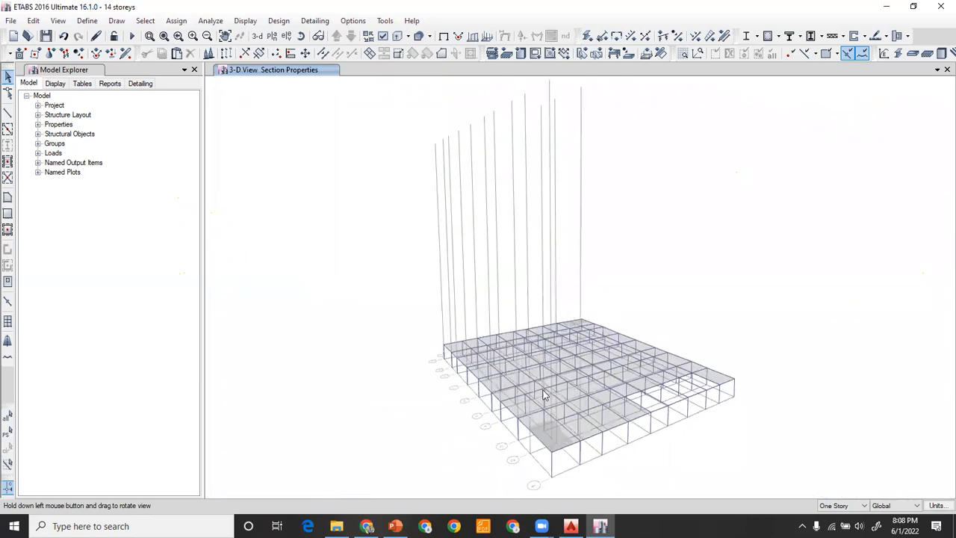
pyautogui.moveTo(685, 430); pyautogui.dragTo(696, 415)
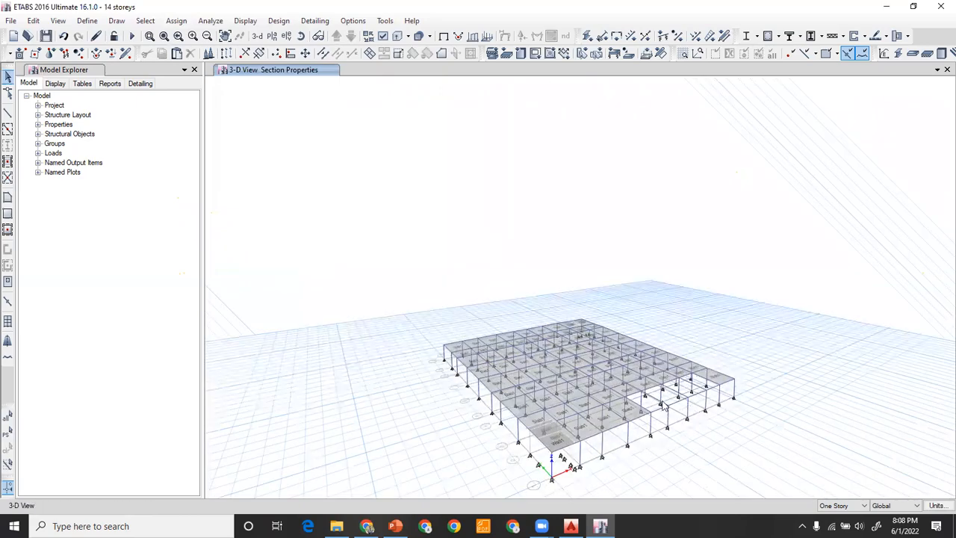
pyautogui.scroll(2, 669, 374)
pyautogui.scroll(1, 672, 347)
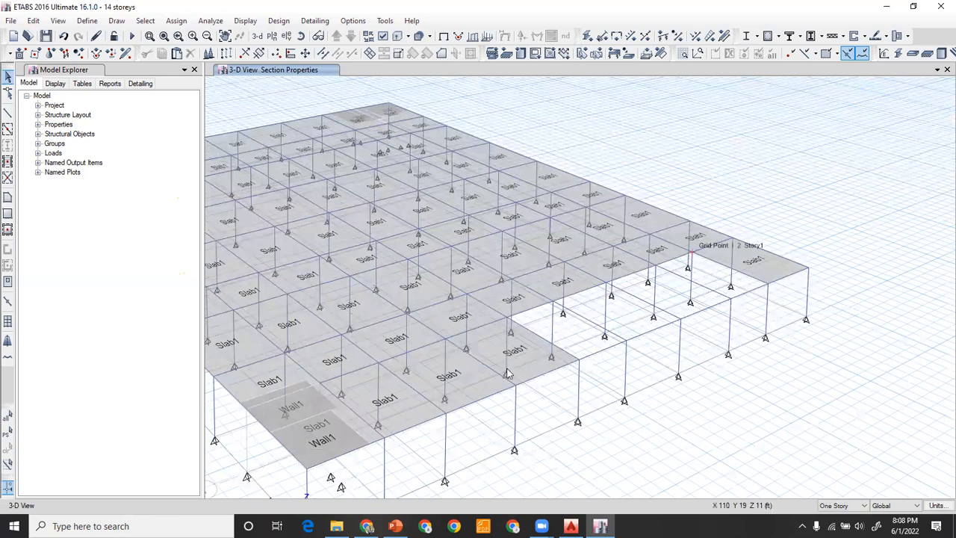
# Draw a sloping Slab1 ramp slab from I-2 at Story1 through E-2 and E-1 at Base to I-1 at Story1
pyautogui.click(8, 199)
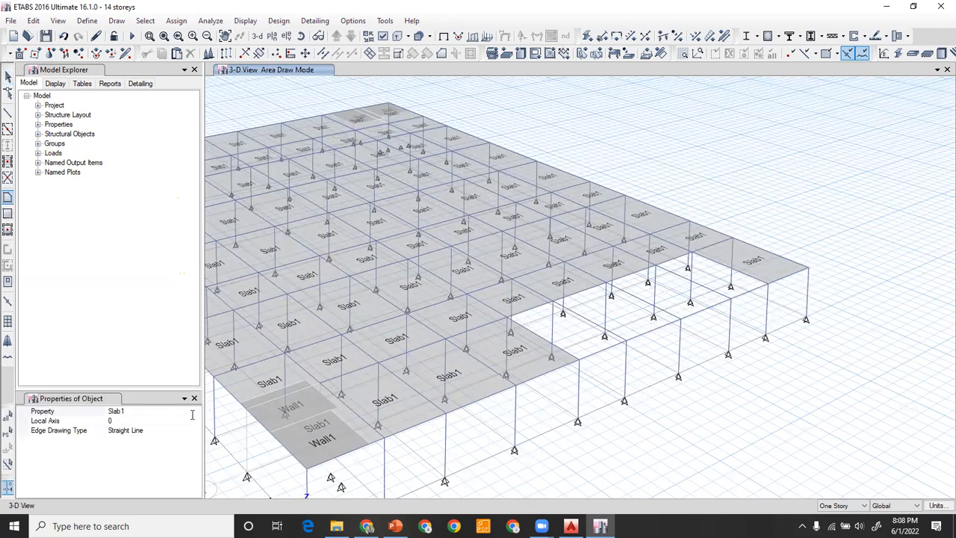
pyautogui.click(192, 413)
pyautogui.hotkey('alt', 'Down')
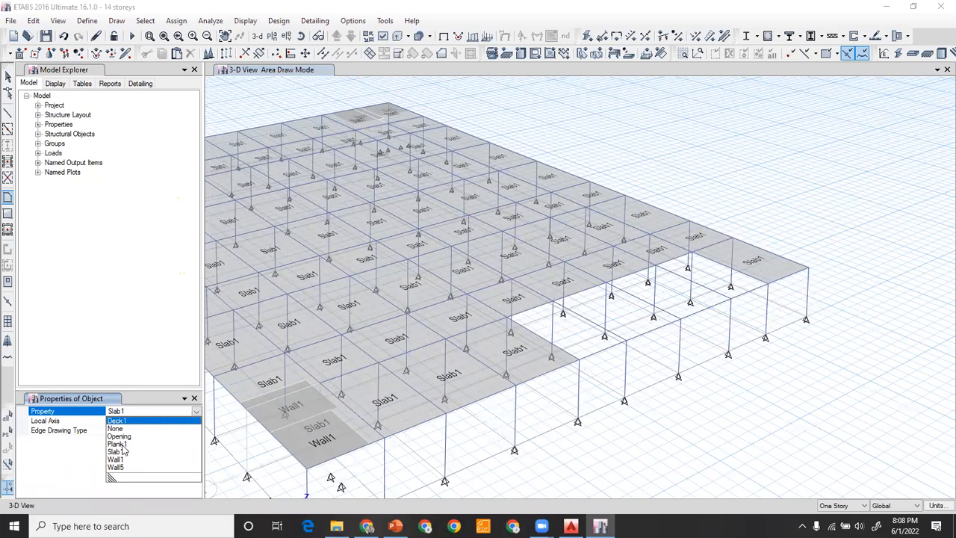
pyautogui.click(120, 451)
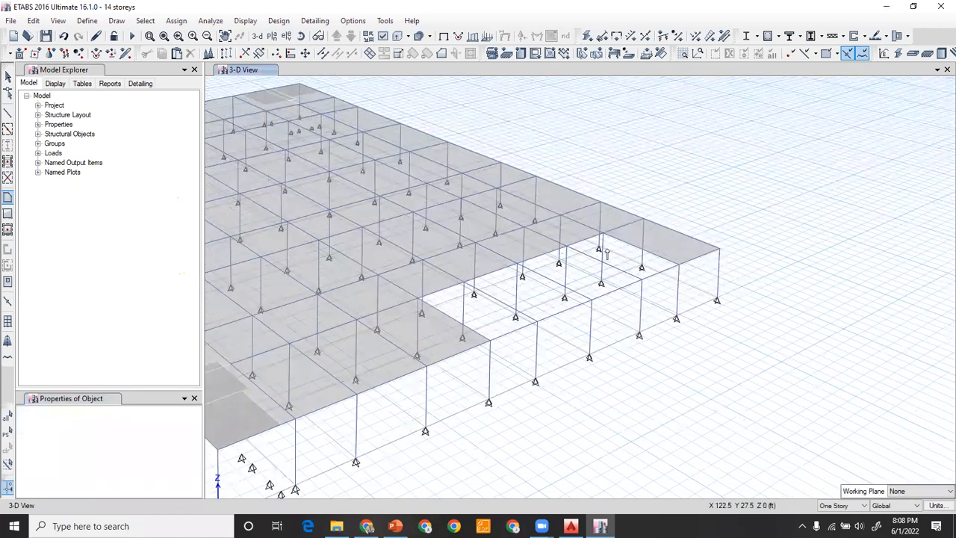
pyautogui.click(604, 238)
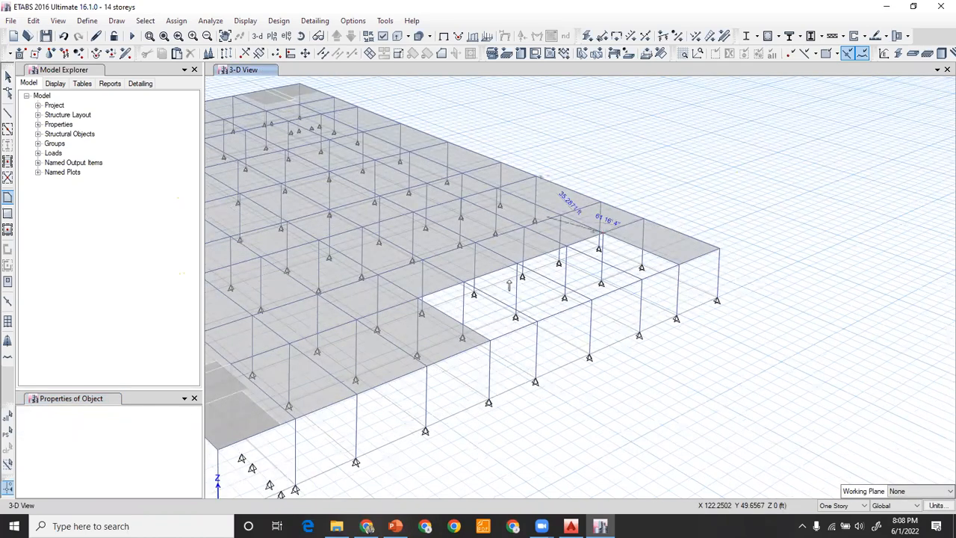
pyautogui.click(417, 356)
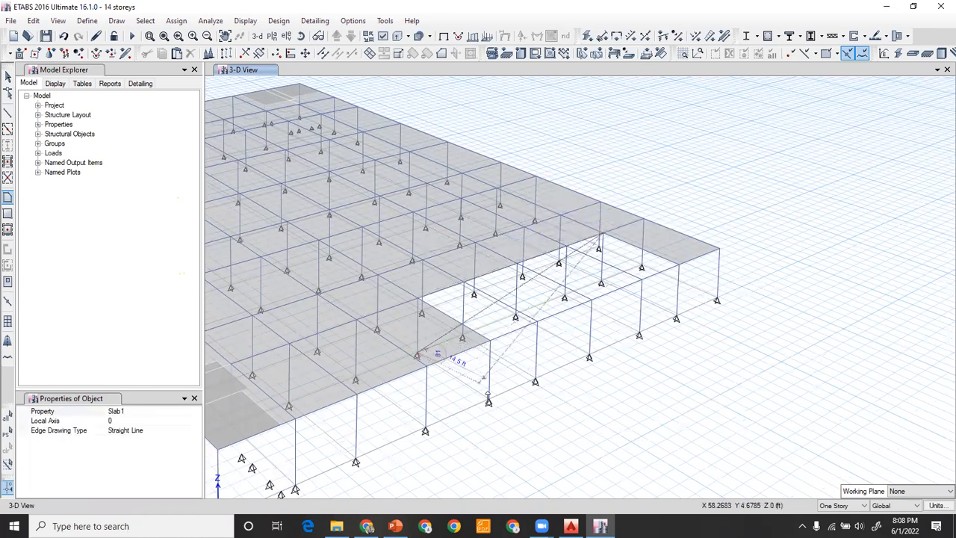
pyautogui.click(678, 266)
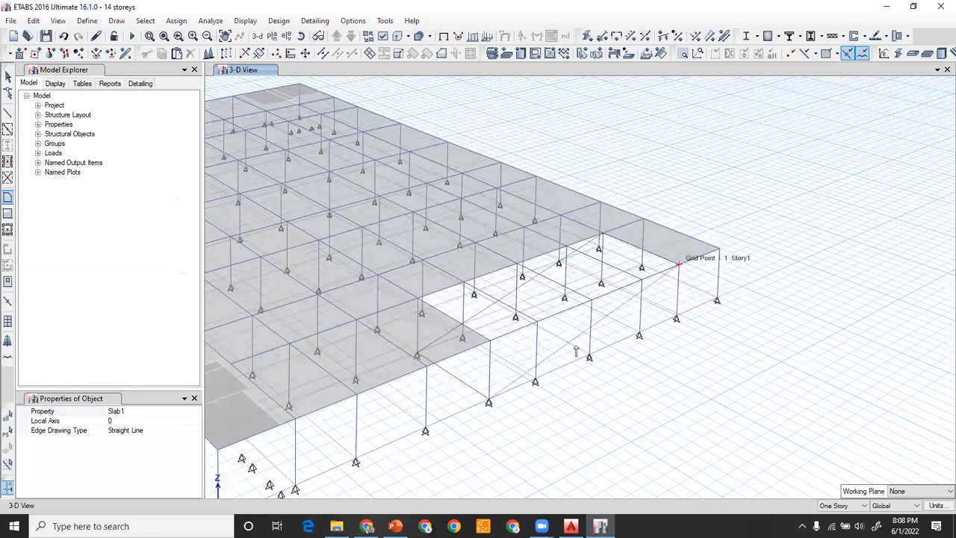
pyautogui.click(8, 76)
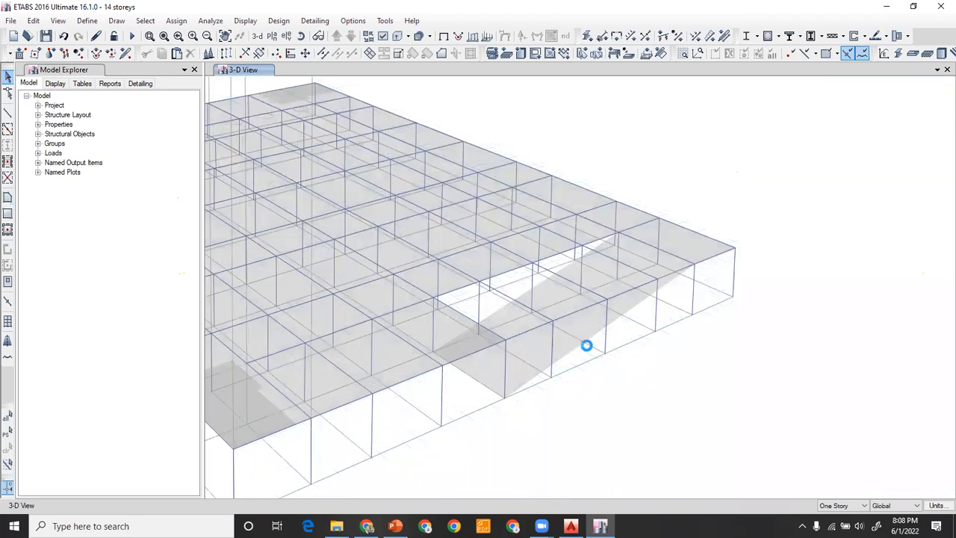
# Draw A-LatBm beams along both sloping ramp edges, from E-1 Base to I-1 Story1 and from I-2 Story1 to E-2 Base
pyautogui.scroll(3, 630, 333)
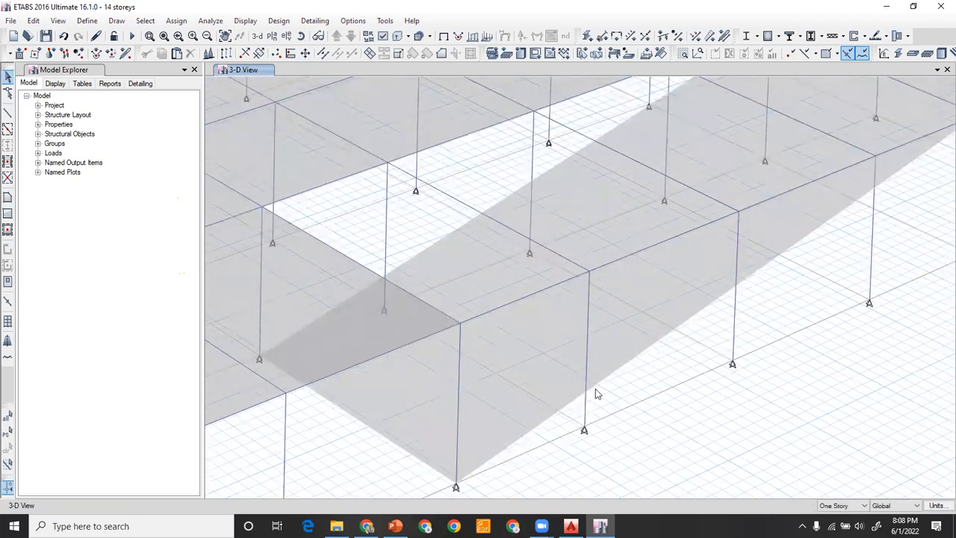
pyautogui.moveTo(400, 297); pyautogui.dragTo(288, 293, button='middle')
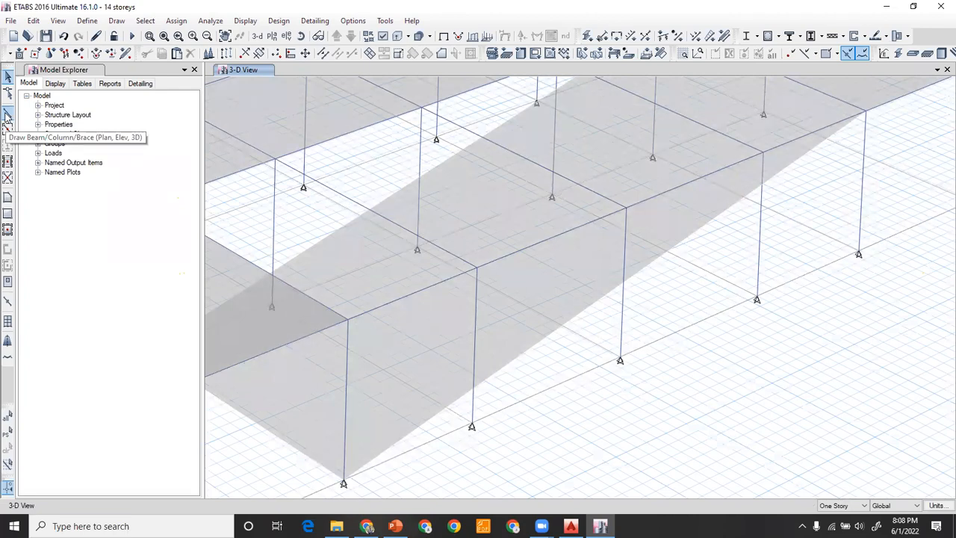
pyautogui.click(7, 115)
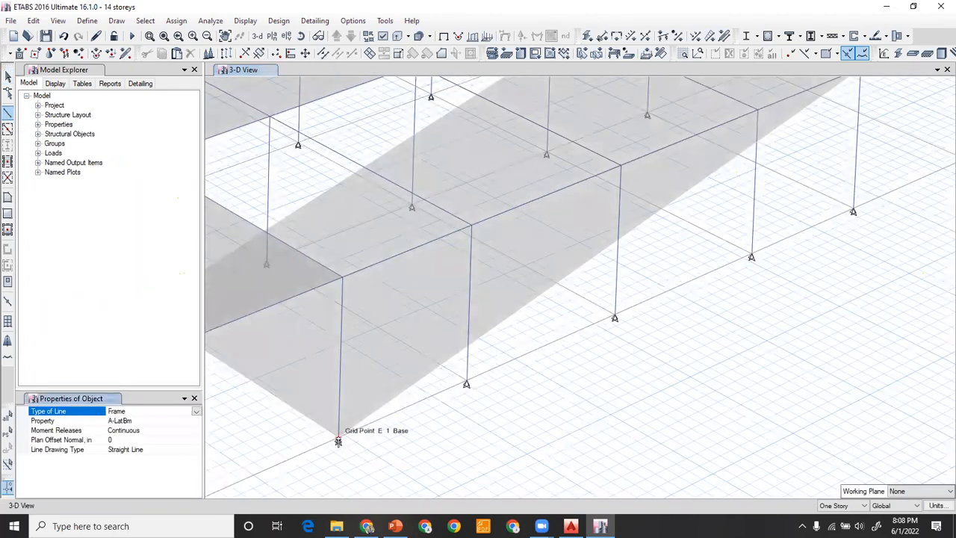
pyautogui.scroll(2, 733, 187)
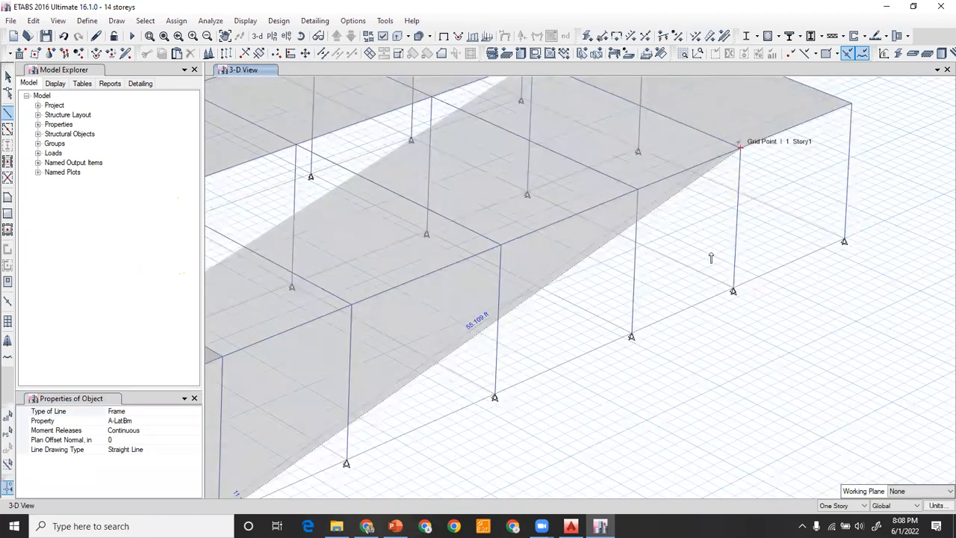
pyautogui.scroll(2, 657, 162)
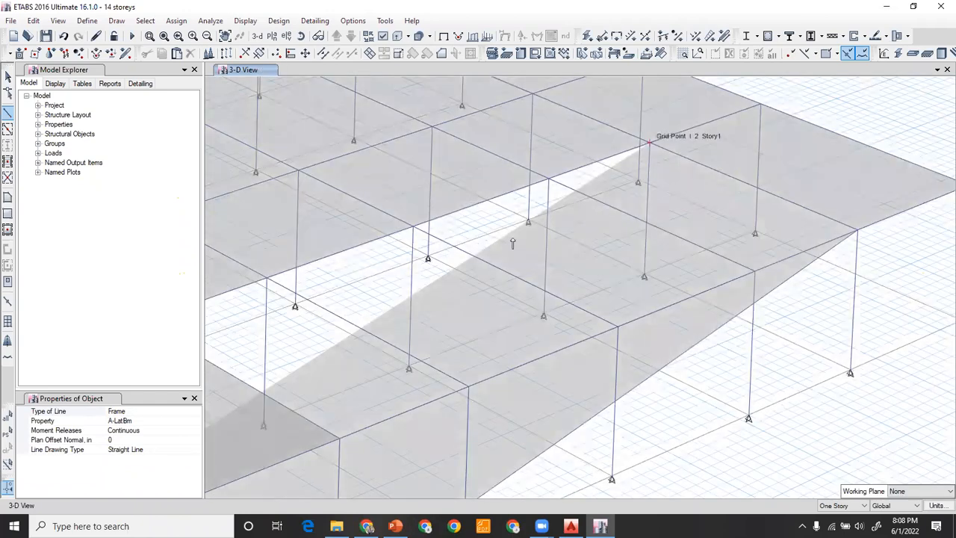
pyautogui.moveTo(513, 239); pyautogui.dragTo(767, 115, button='middle')
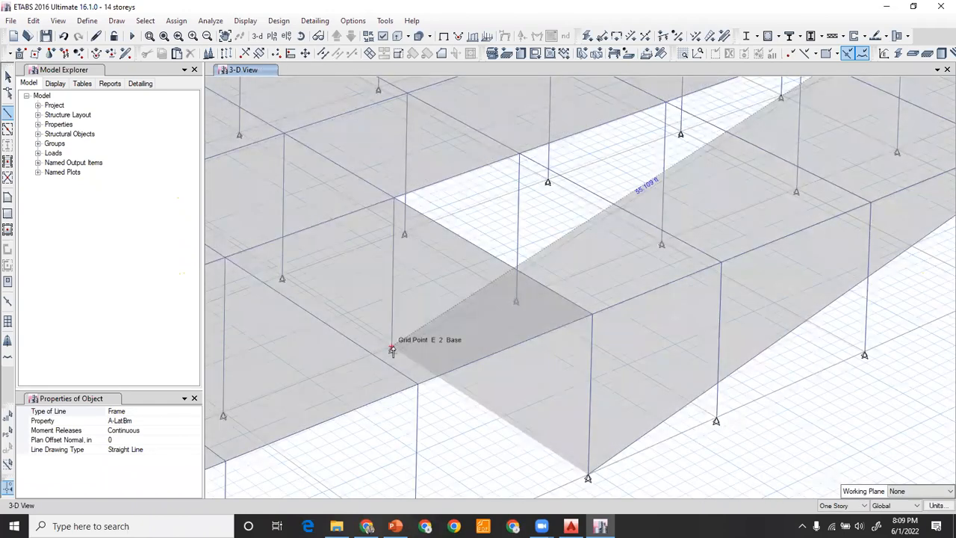
pyautogui.press('Escape')
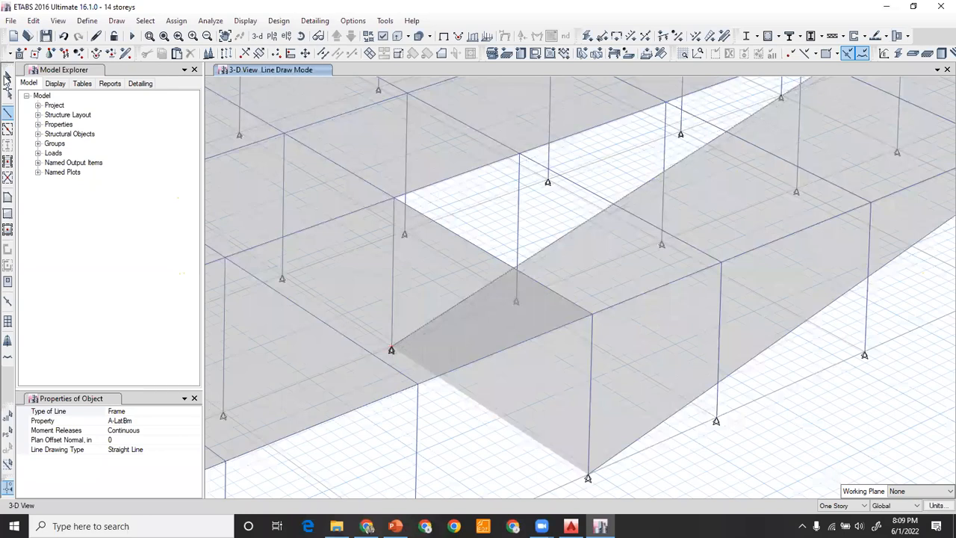
pyautogui.press('Escape')
# Examine the ramp slab and its edge beams in the extruded 3D view and restore the line display
pyautogui.scroll(-2, 572, 273)
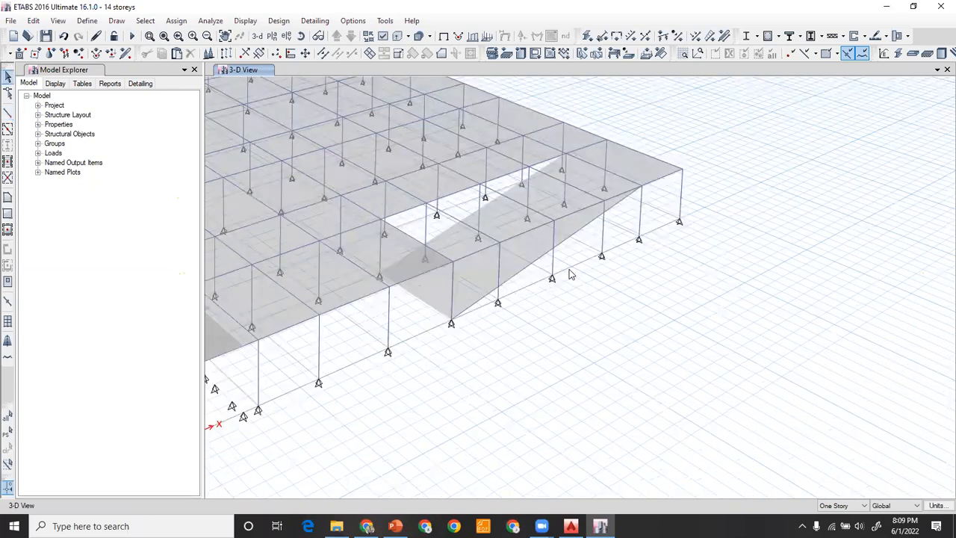
pyautogui.scroll(-2, 438, 142)
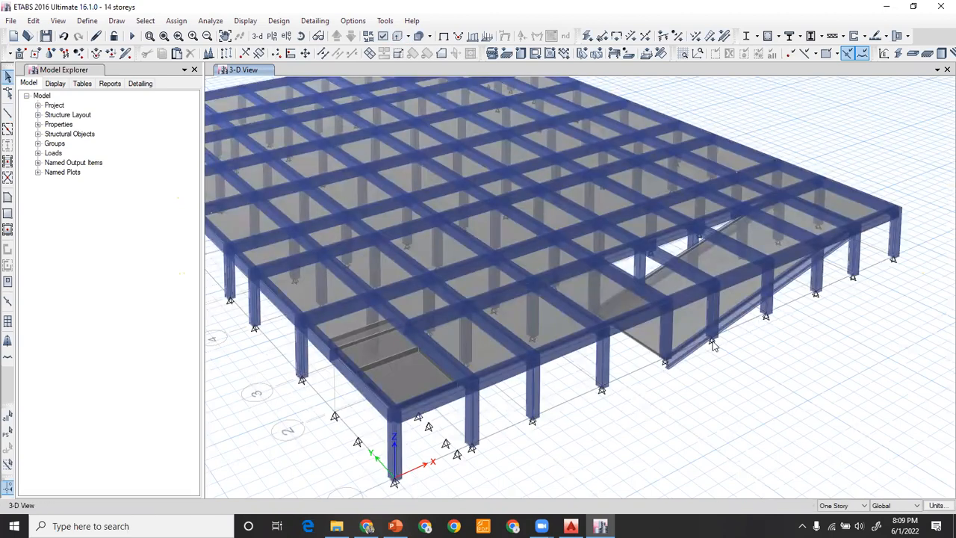
pyautogui.scroll(5, 755, 275)
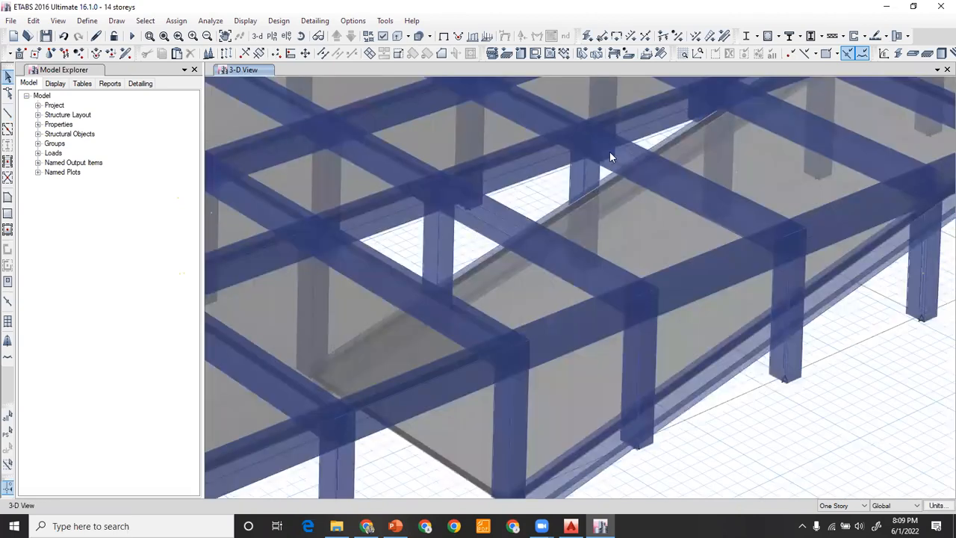
pyautogui.moveTo(827, 134); pyautogui.dragTo(613, 249, button='middle')
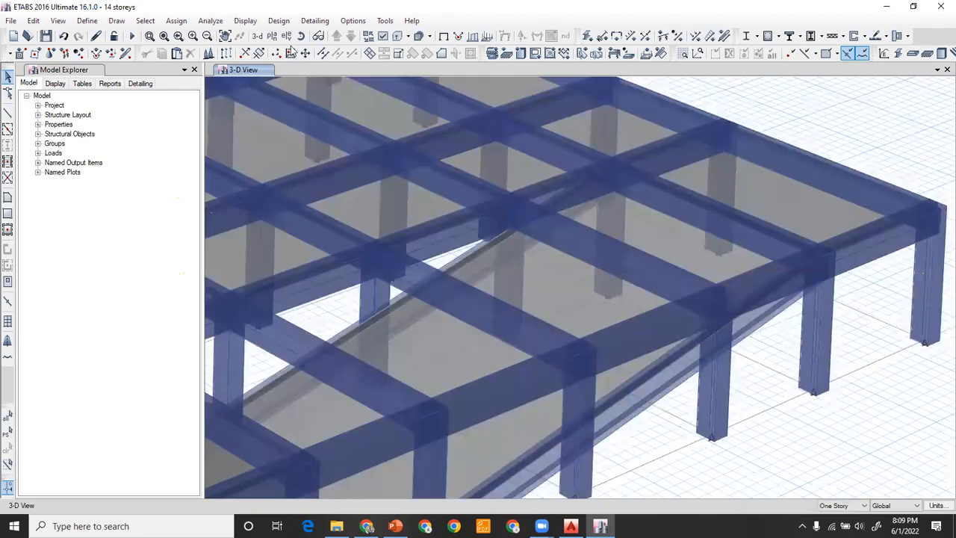
pyautogui.click(395, 37)
pyautogui.moveTo(567, 207); pyautogui.dragTo(650, 149, button='middle')
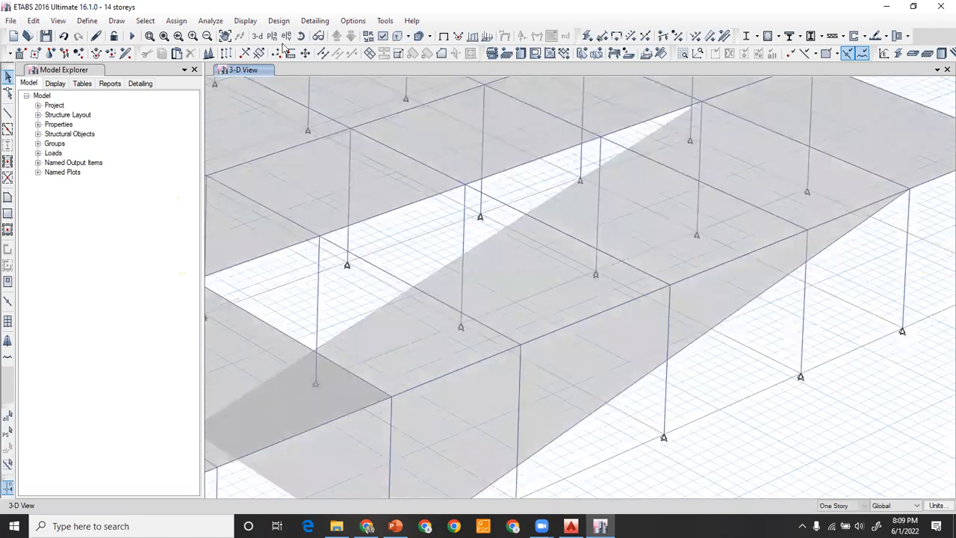
# Delete the Story1 beams on lines F, G and H between lines 1 and 2, above the ramp
pyautogui.click(273, 36)
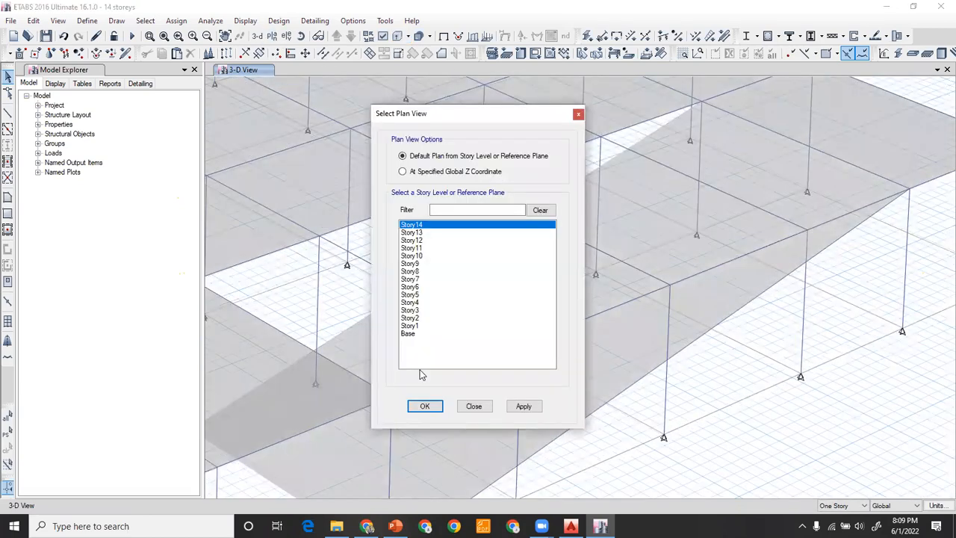
pyautogui.click(423, 405)
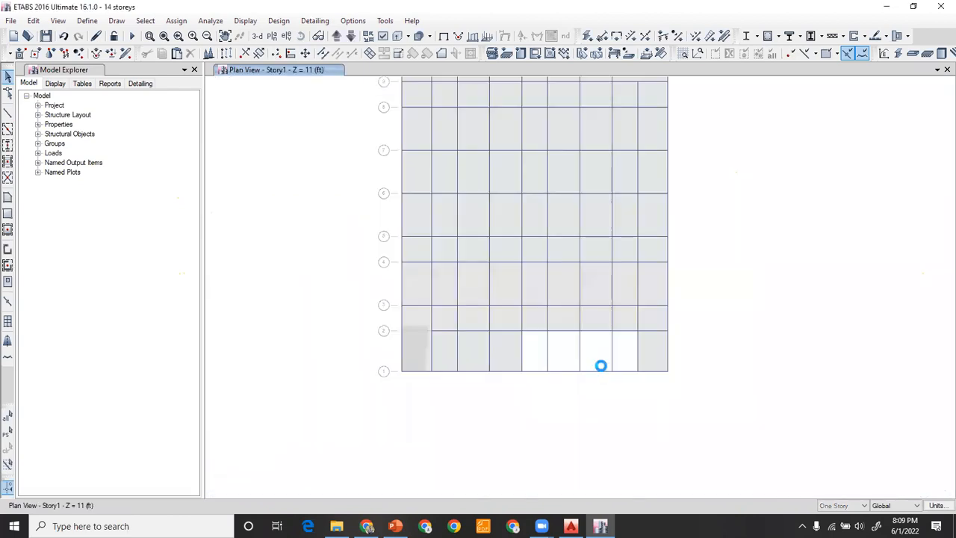
pyautogui.scroll(3, 603, 364)
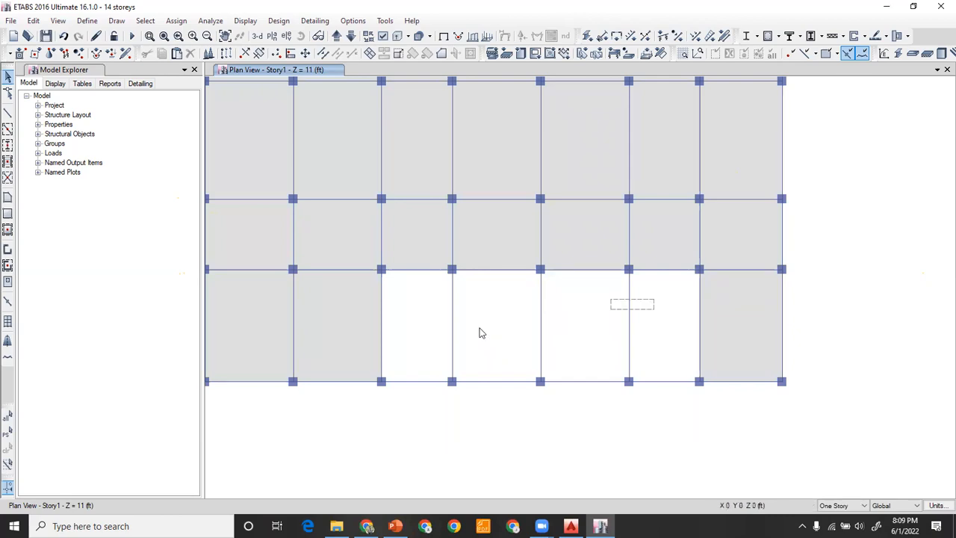
pyautogui.moveTo(428, 343); pyautogui.dragTo(429, 343)
pyautogui.press('Delete')
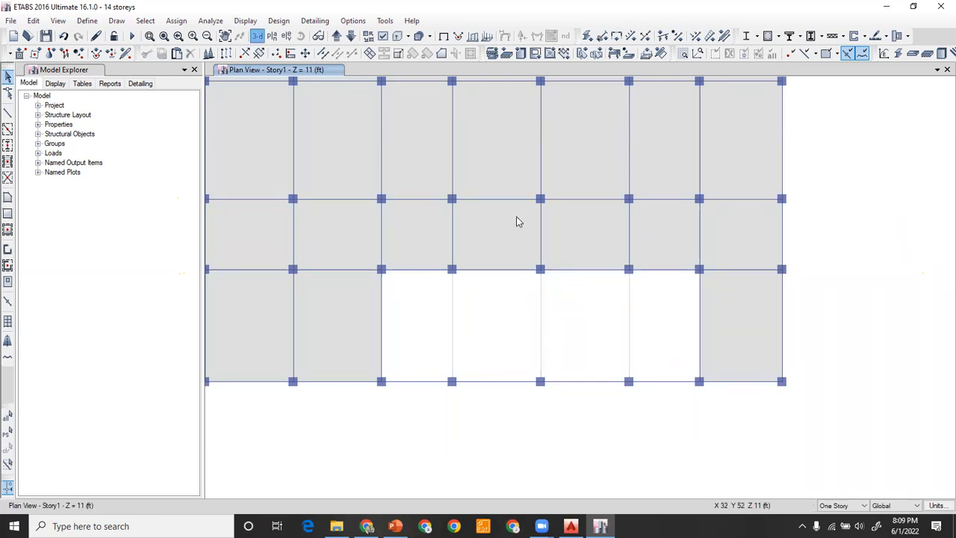
# Examine the cleared ramp opening and sloping slab in the 3D view
pyautogui.click(257, 36)
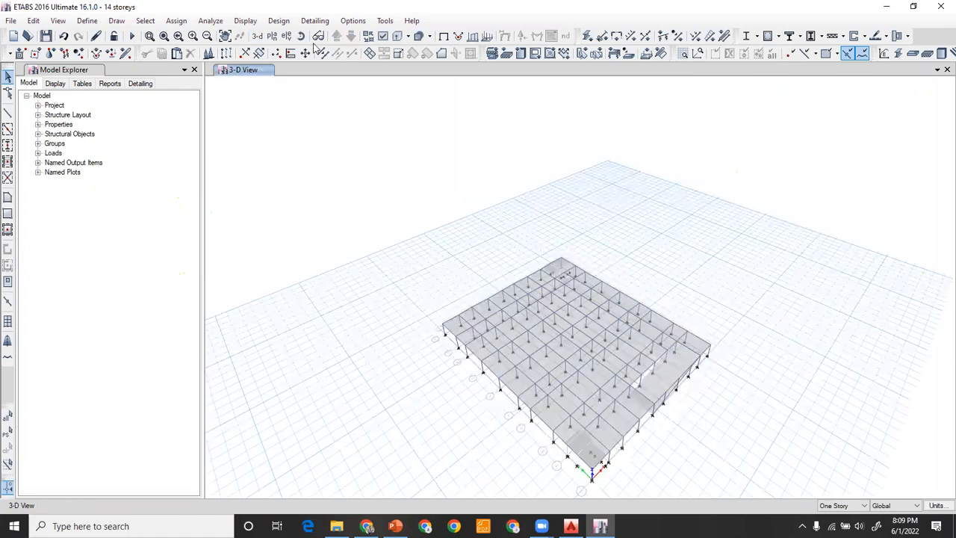
pyautogui.click(559, 337)
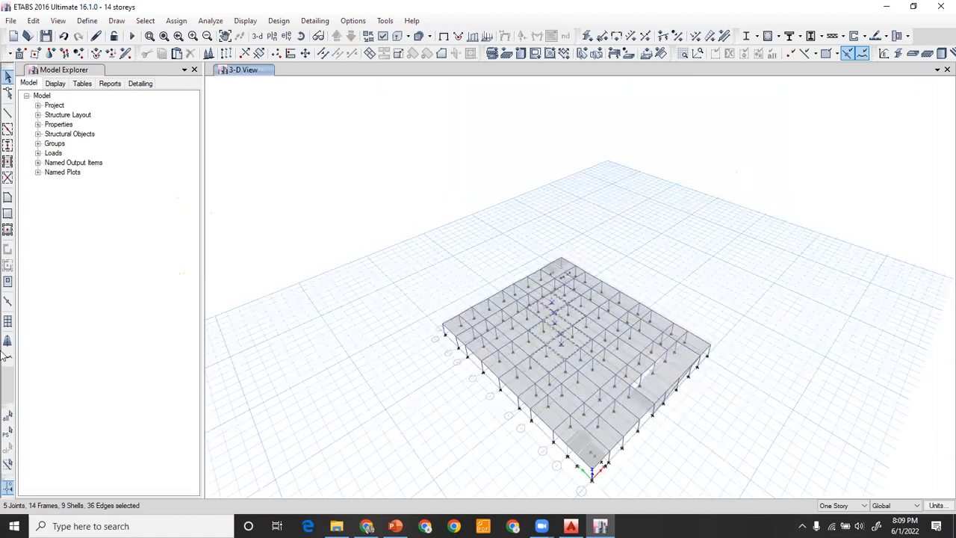
pyautogui.click(6, 448)
pyautogui.click(301, 36)
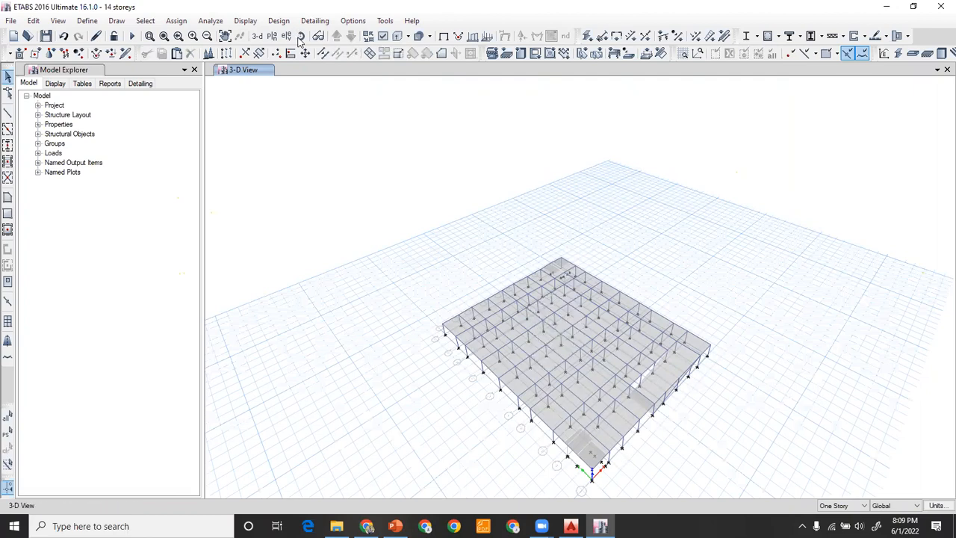
pyautogui.moveTo(557, 367); pyautogui.dragTo(688, 418)
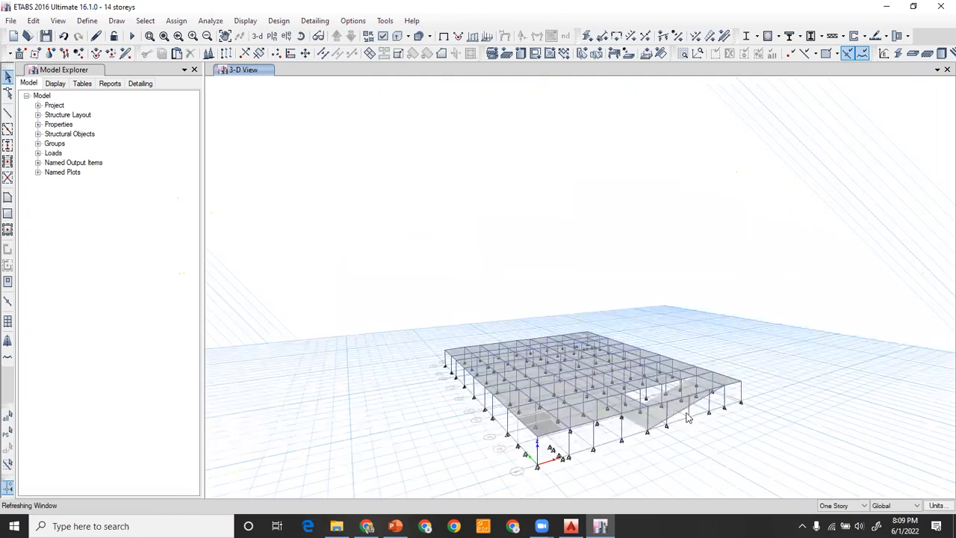
pyautogui.scroll(3, 688, 418)
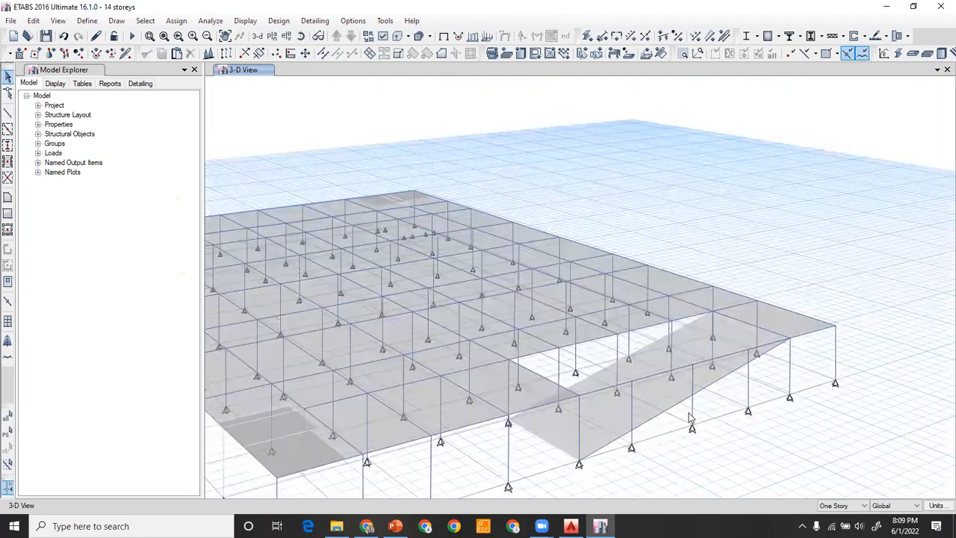
pyautogui.scroll(3, 662, 421)
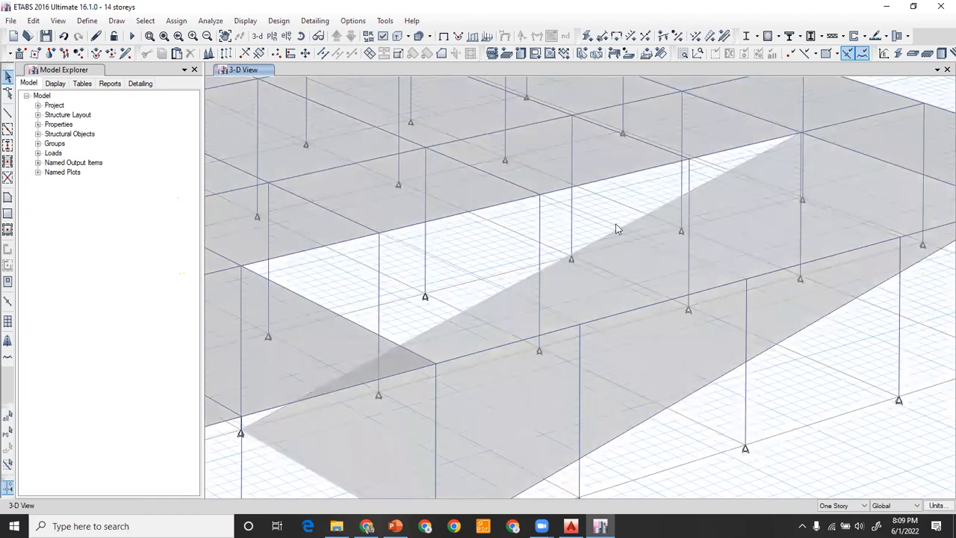
pyautogui.scroll(-3, 615, 223)
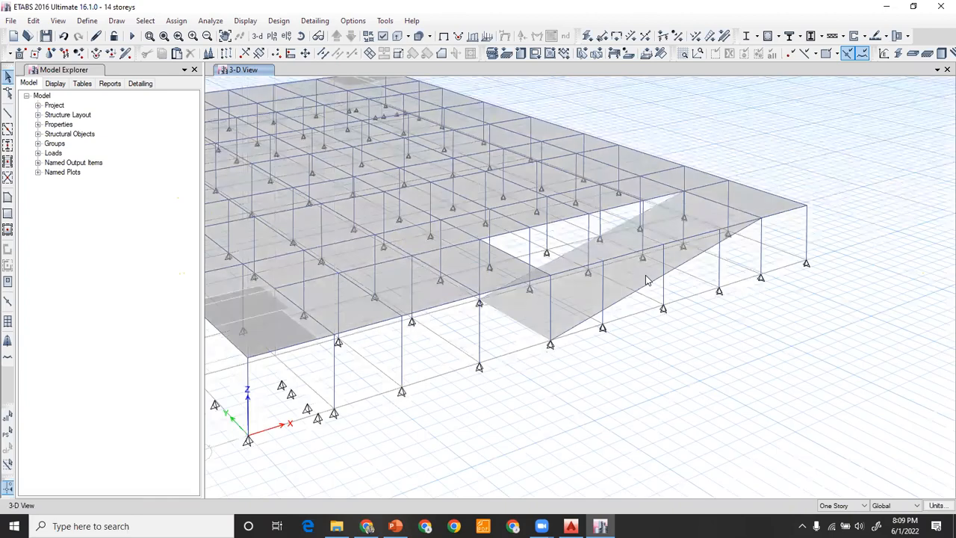
# Replicate the sloping ramp slab together with both of its edge beams onto Story2
pyautogui.scroll(3, 642, 299)
pyautogui.click(578, 298)
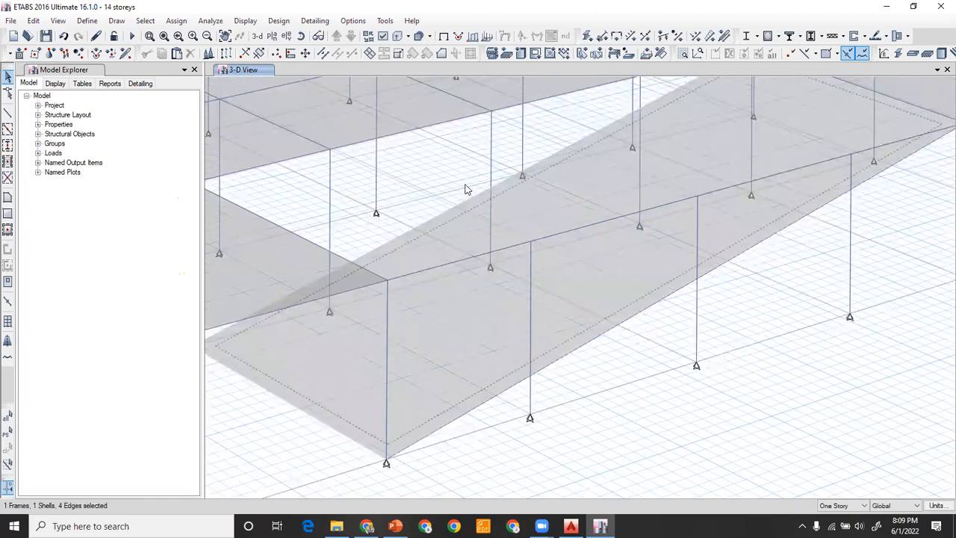
pyautogui.moveTo(449, 253); pyautogui.dragTo(466, 178)
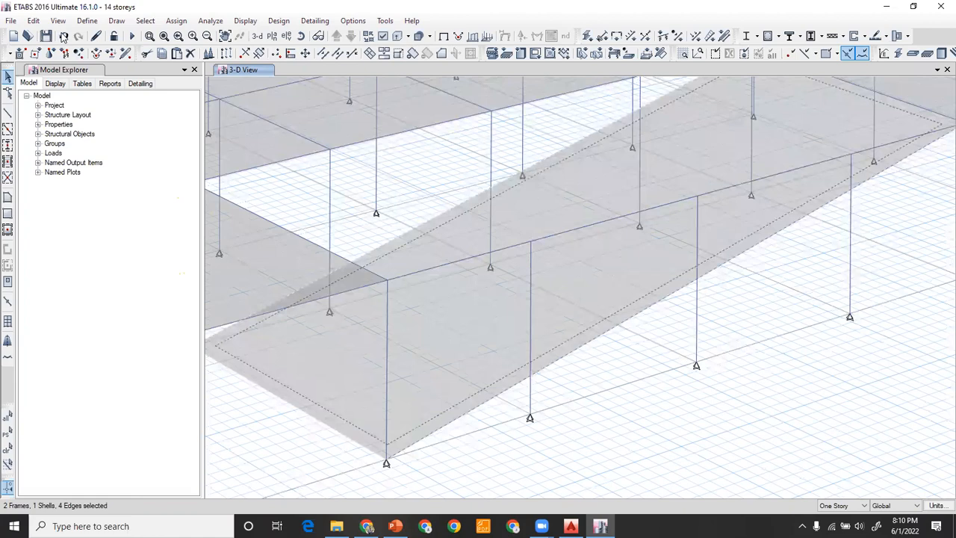
pyautogui.click(35, 22)
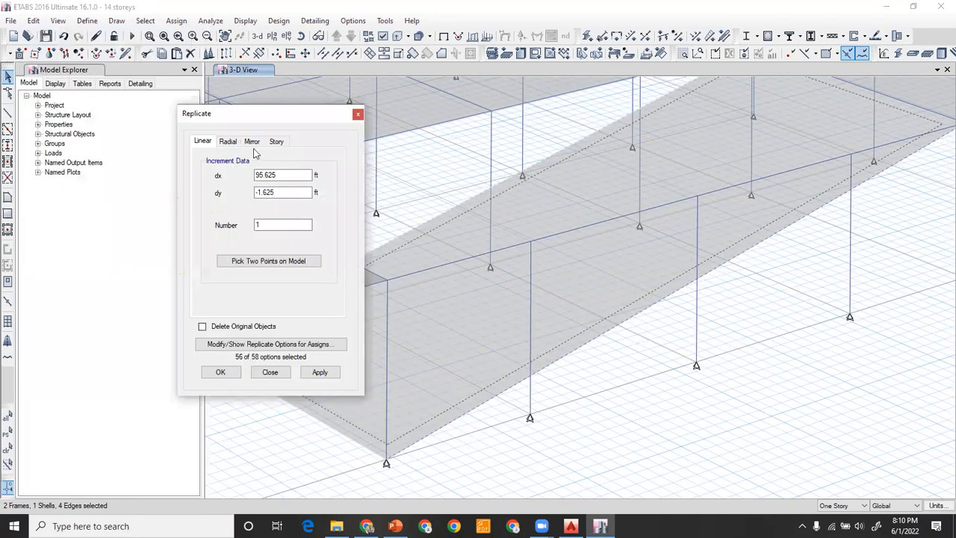
pyautogui.click(277, 141)
pyautogui.scroll(-1, 258, 253)
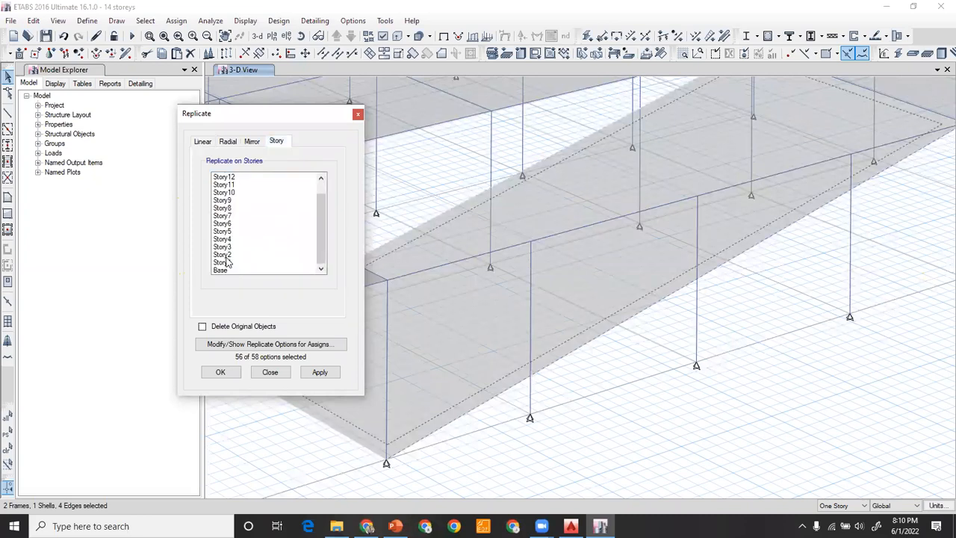
pyautogui.click(234, 264)
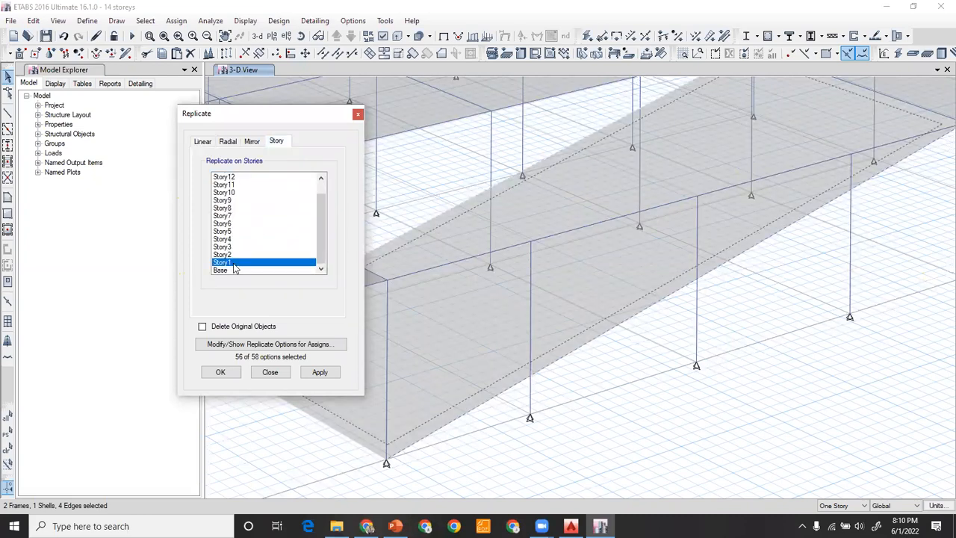
pyautogui.click(226, 255)
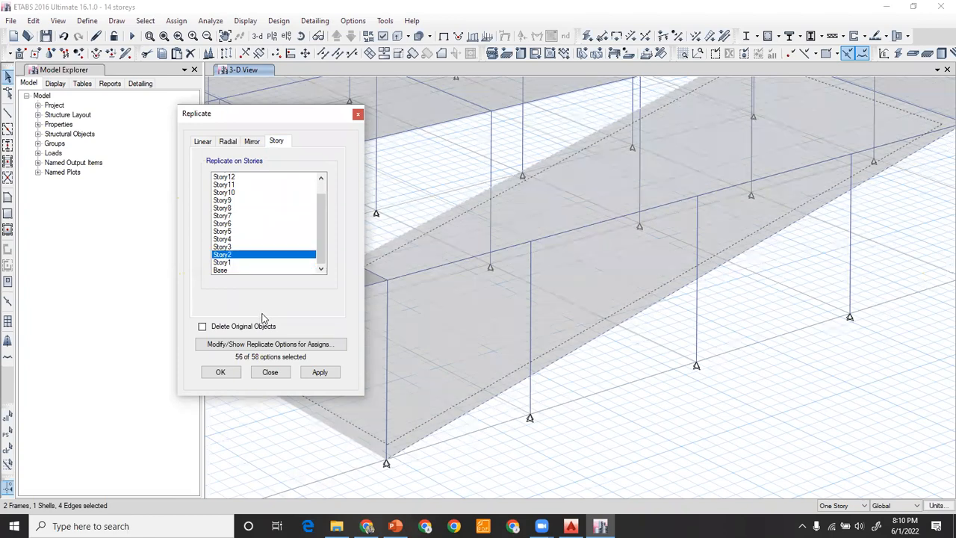
pyautogui.click(319, 373)
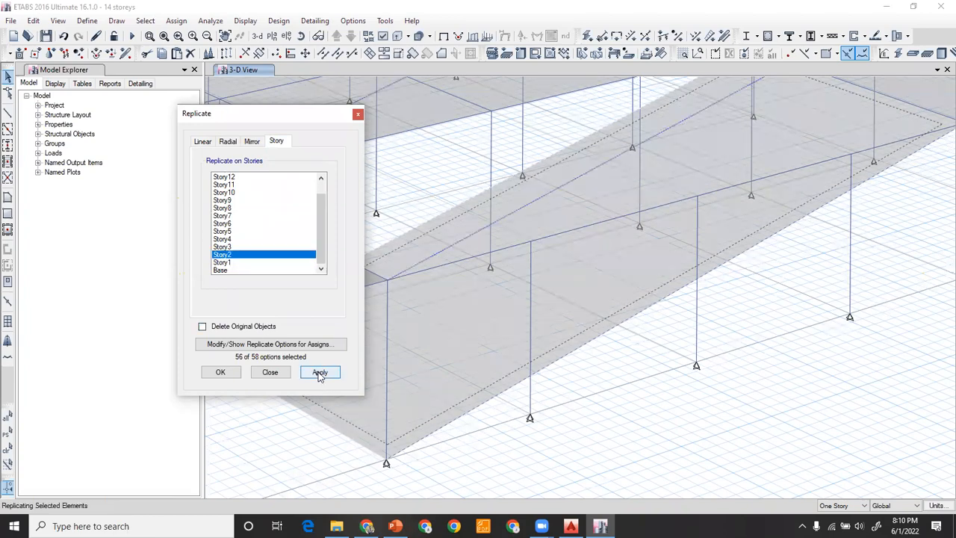
pyautogui.click(230, 372)
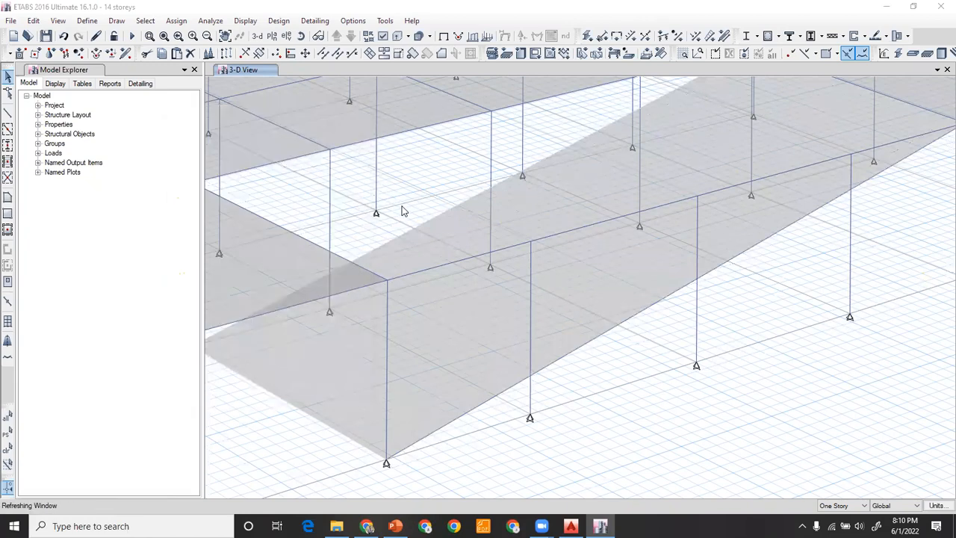
# Display the full story range from Base to Story14 and examine the ramps at the lowest levels
pyautogui.scroll(-10, 425, 213)
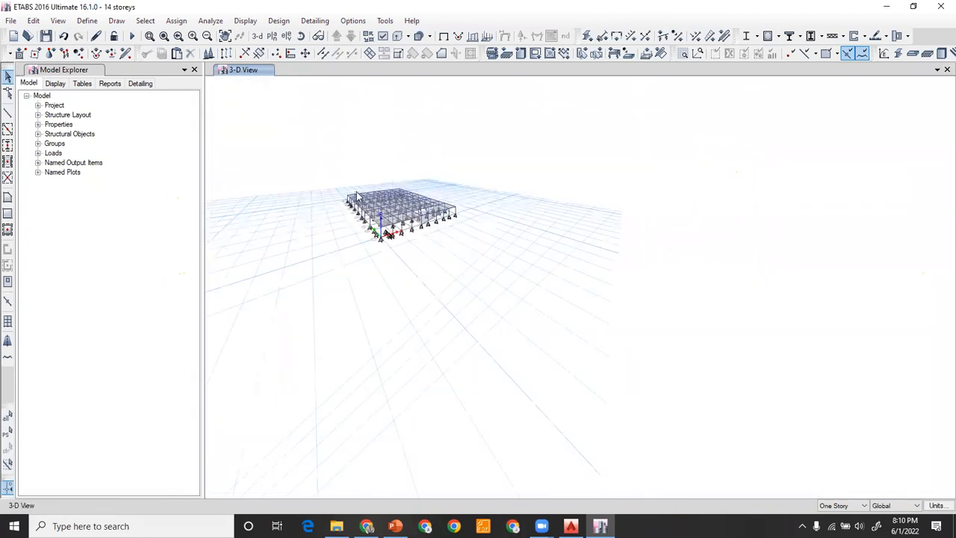
pyautogui.scroll(3, 357, 196)
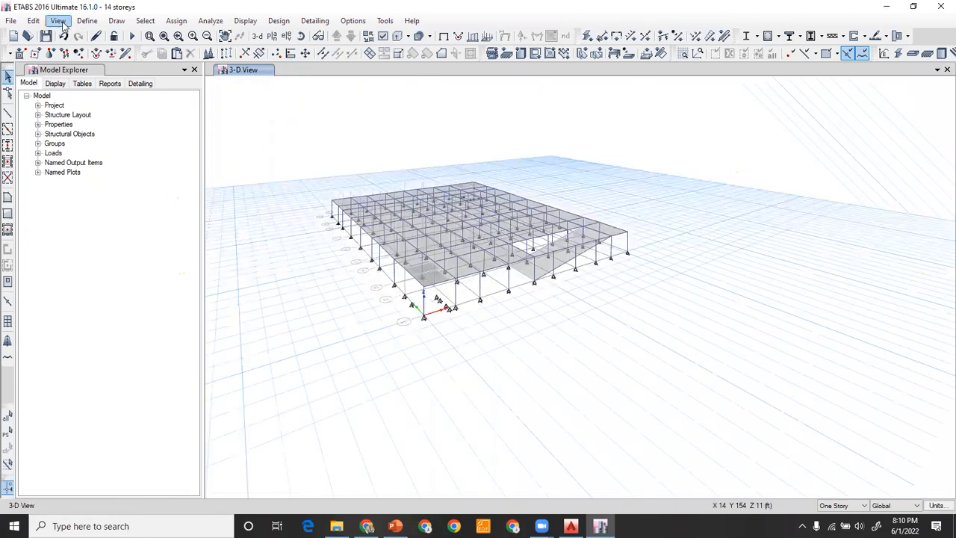
pyautogui.click(57, 21)
pyautogui.click(91, 87)
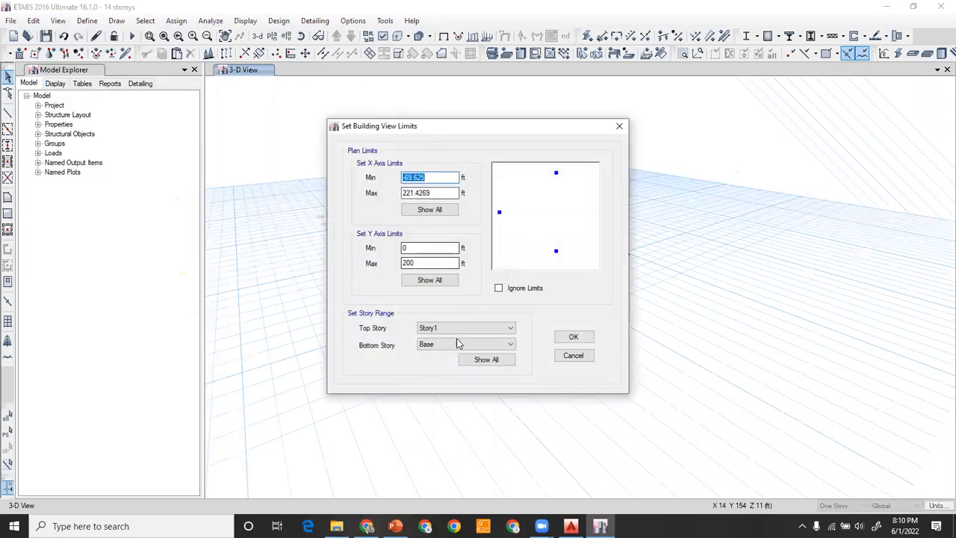
pyautogui.click(487, 362)
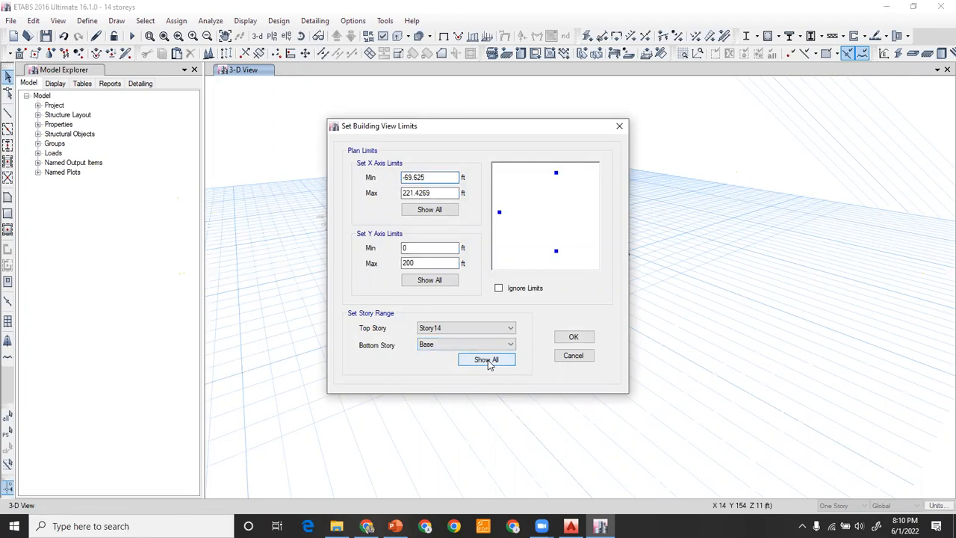
pyautogui.click(571, 338)
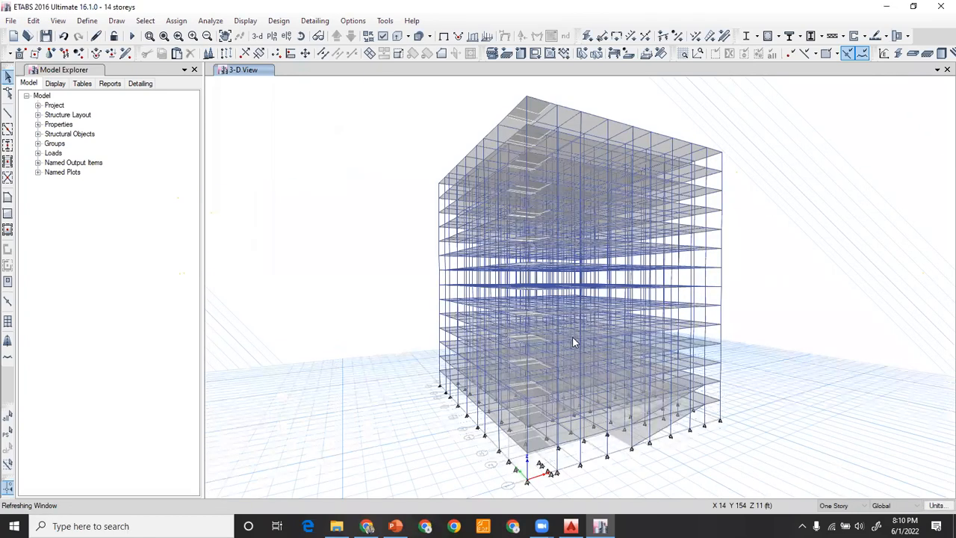
pyautogui.scroll(3, 692, 422)
pyautogui.scroll(1, 683, 422)
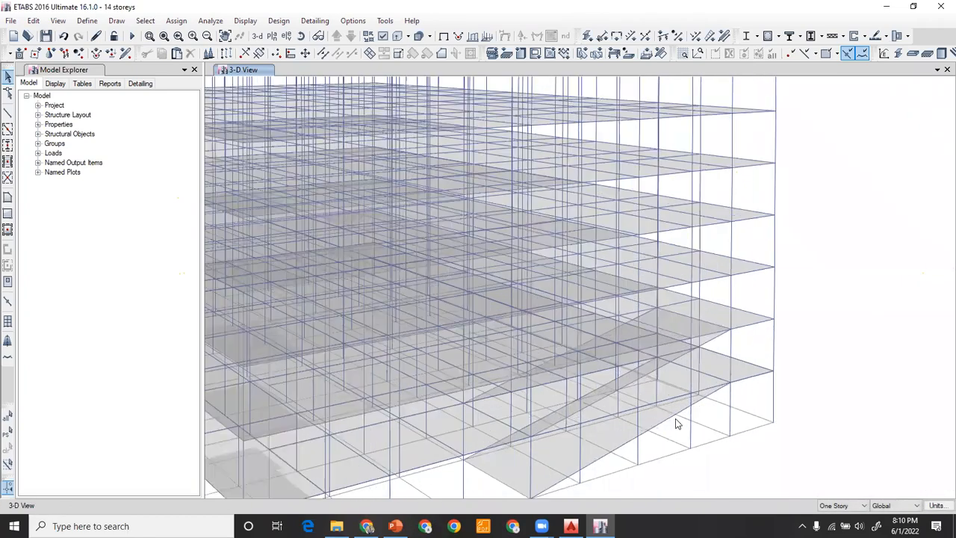
pyautogui.scroll(2, 653, 423)
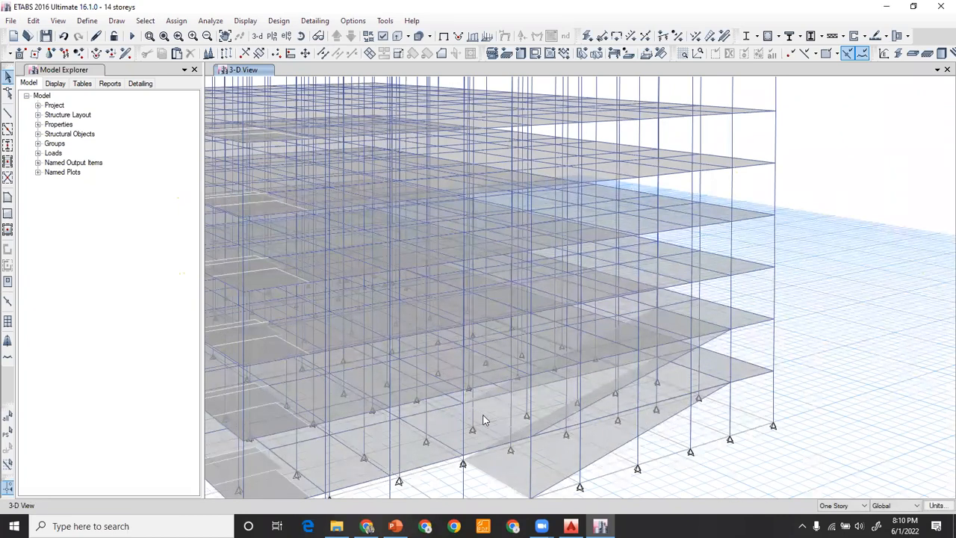
pyautogui.moveTo(549, 410); pyautogui.dragTo(534, 321, button='middle')
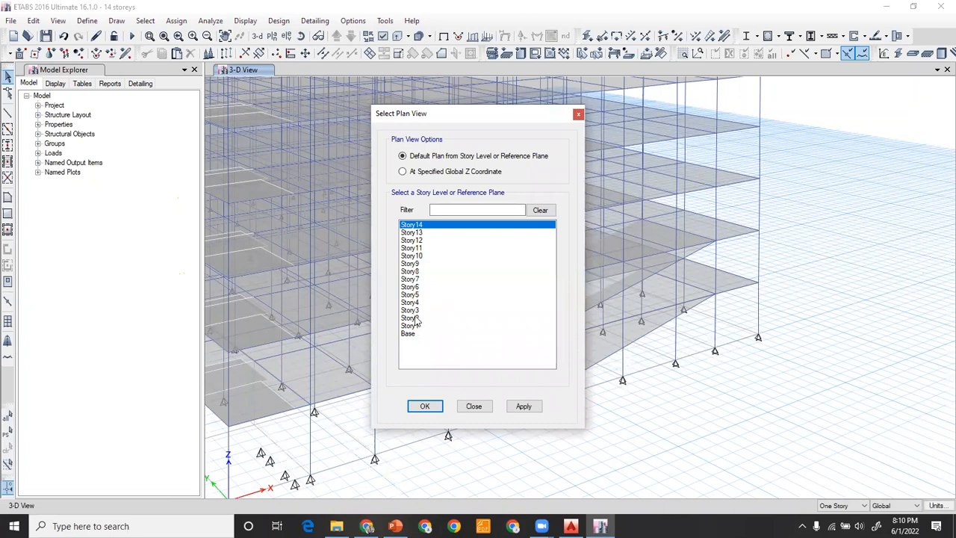
# In the Story2 plan, delete the four slab panels between lines E and I and lines 1 and 2
pyautogui.click(415, 318)
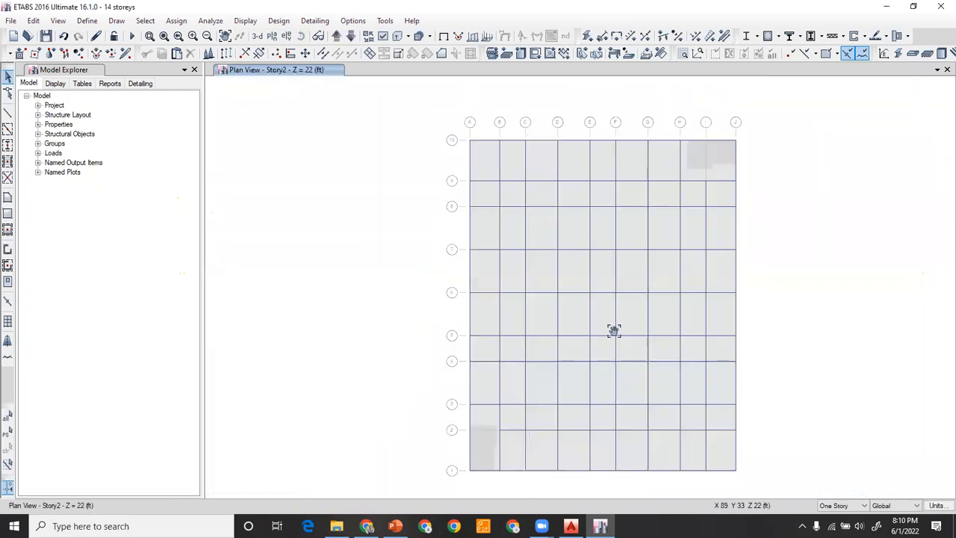
pyautogui.scroll(1, 581, 351)
pyautogui.scroll(2, 580, 349)
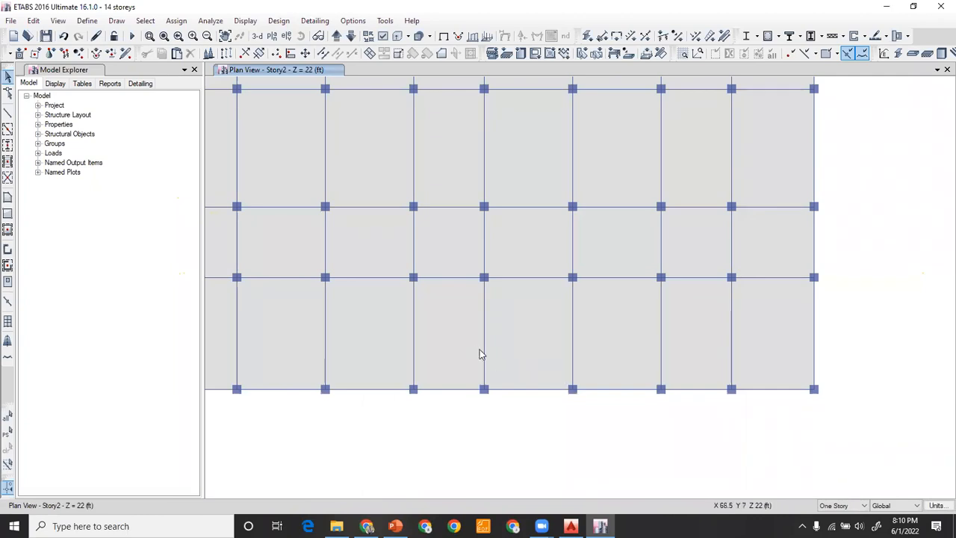
pyautogui.moveTo(481, 351); pyautogui.dragTo(542, 355, button='middle')
pyautogui.click(525, 348)
pyautogui.click(581, 351)
pyautogui.click(695, 354)
pyautogui.click(758, 356)
pyautogui.press('Delete')
# Delete the Story2 beams on lines F, G and H between lines 1 and 2
pyautogui.moveTo(551, 365); pyautogui.dragTo(747, 333)
pyautogui.moveTo(538, 371); pyautogui.dragTo(536, 370)
pyautogui.press('Delete')
# Limit the displayed story range to Story2 down to Base and show the model in 3D
pyautogui.click(58, 20)
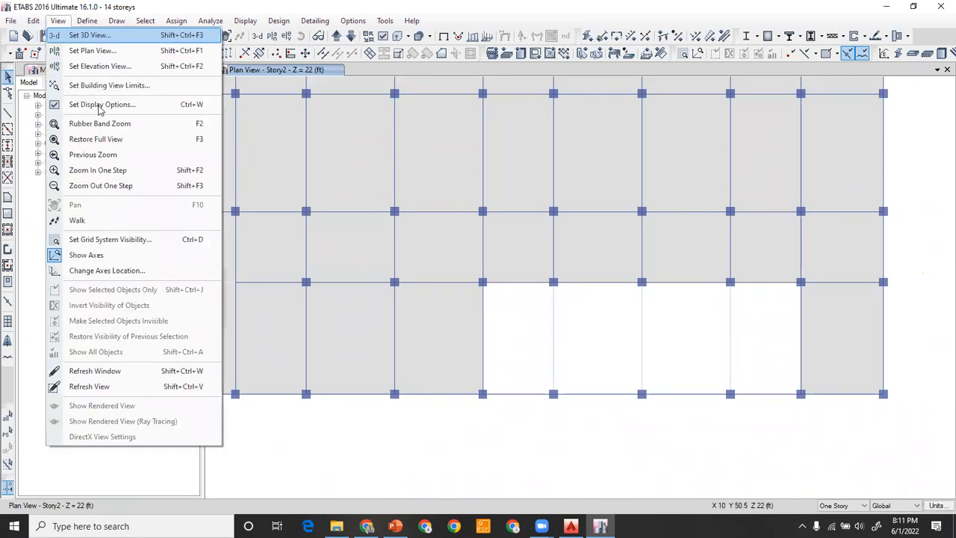
pyautogui.click(84, 83)
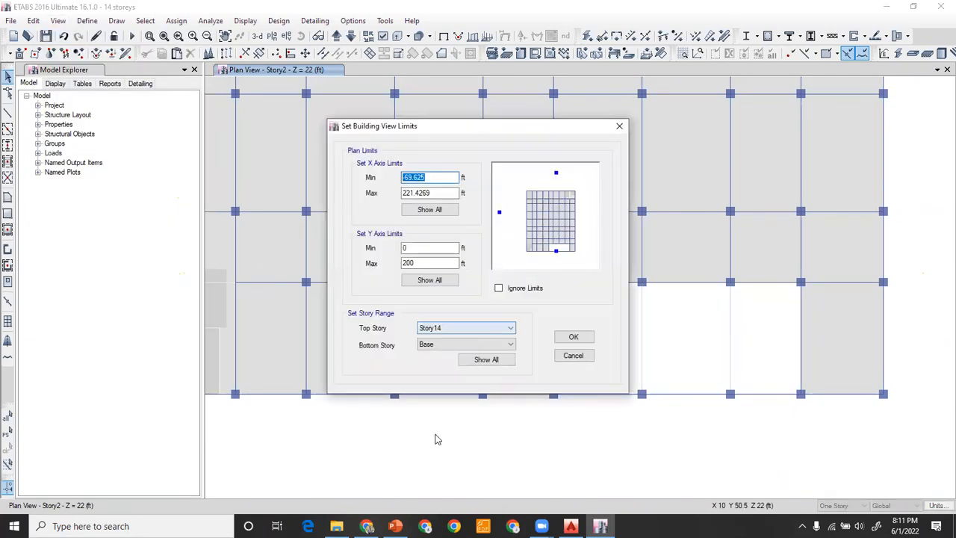
pyautogui.click(478, 327)
pyautogui.click(575, 338)
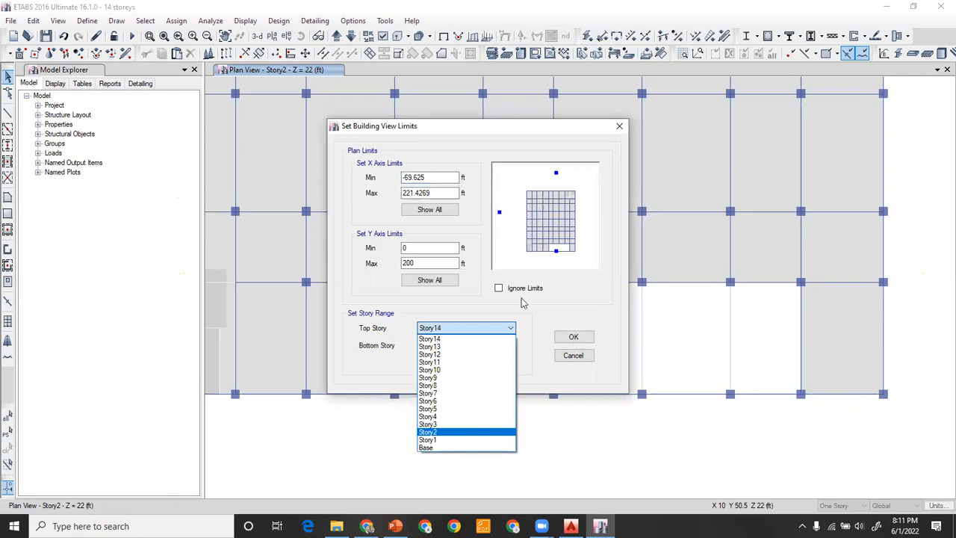
pyautogui.click(257, 36)
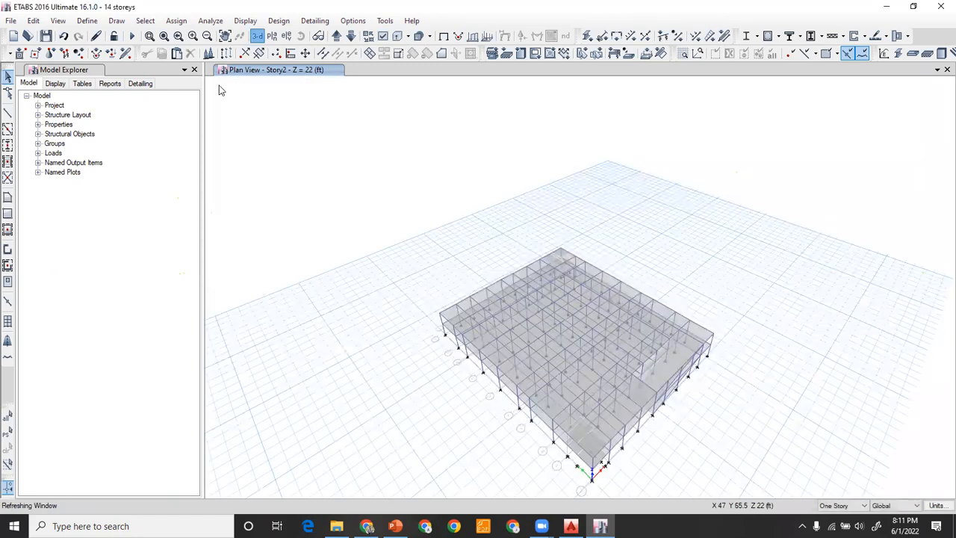
# Examine the two stacked ramps in 3D with the extruded display, restore the line display and save the model
pyautogui.moveTo(677, 404); pyautogui.dragTo(616, 351)
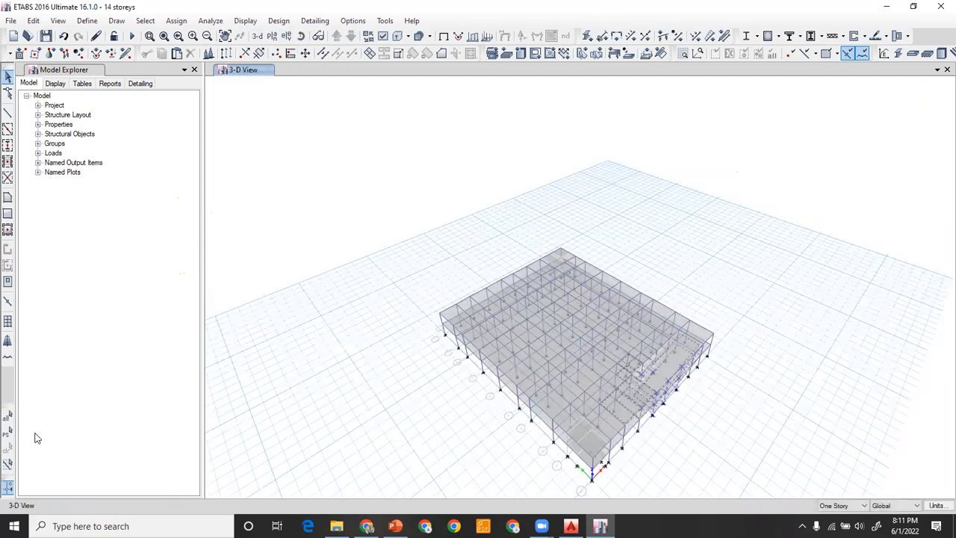
pyautogui.click(299, 37)
pyautogui.moveTo(635, 393); pyautogui.dragTo(645, 338)
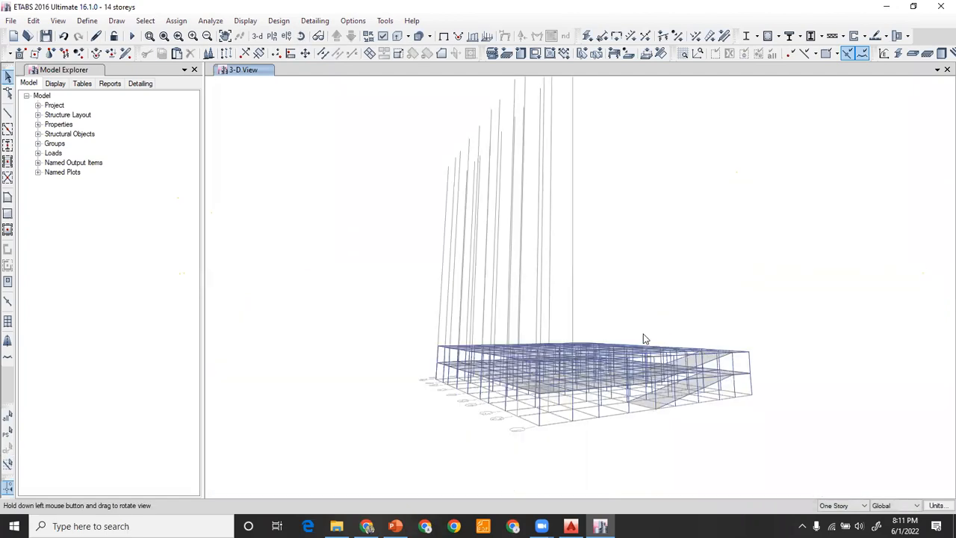
pyautogui.click(398, 38)
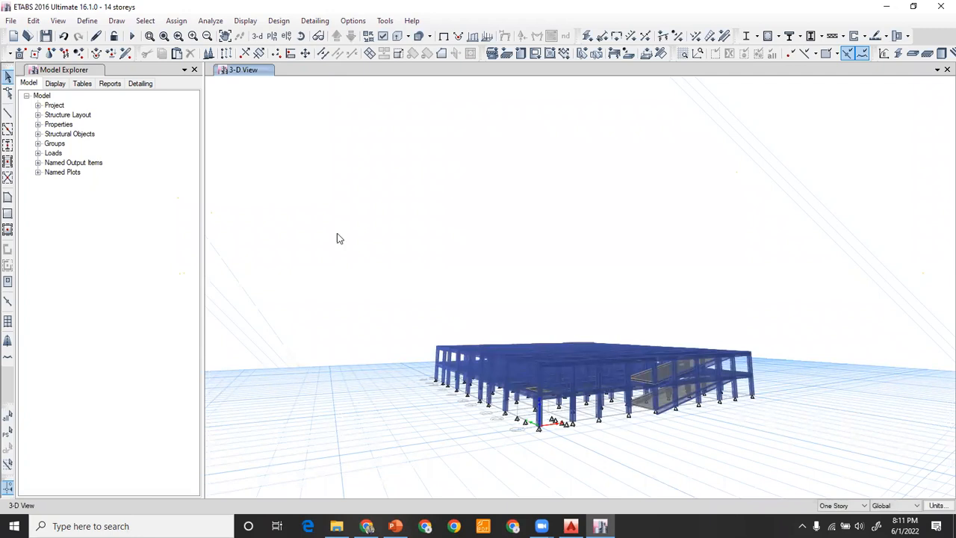
pyautogui.click(396, 37)
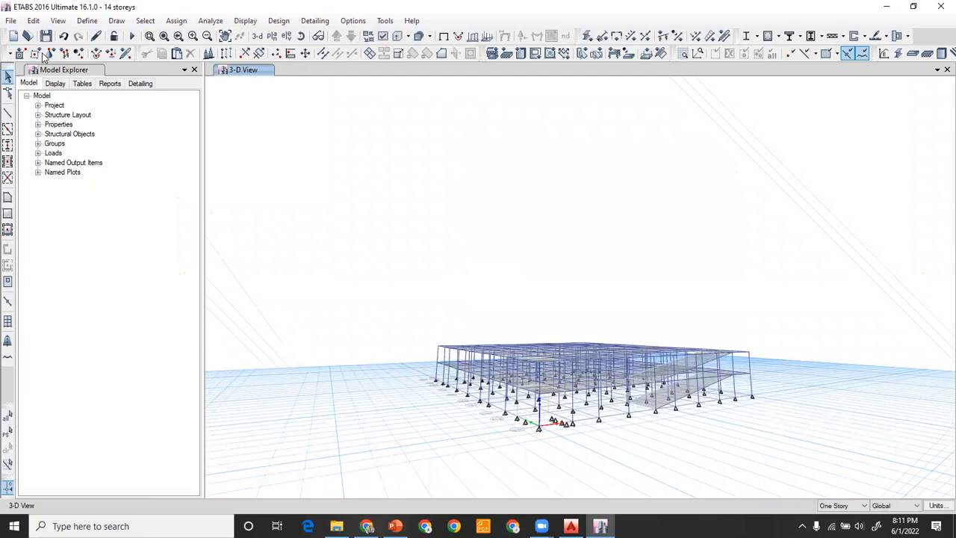
pyautogui.click(46, 37)
# Switch to the plaza drawing in AutoCAD and examine the roof plan's overhead water tank and mumty
pyautogui.click(571, 526)
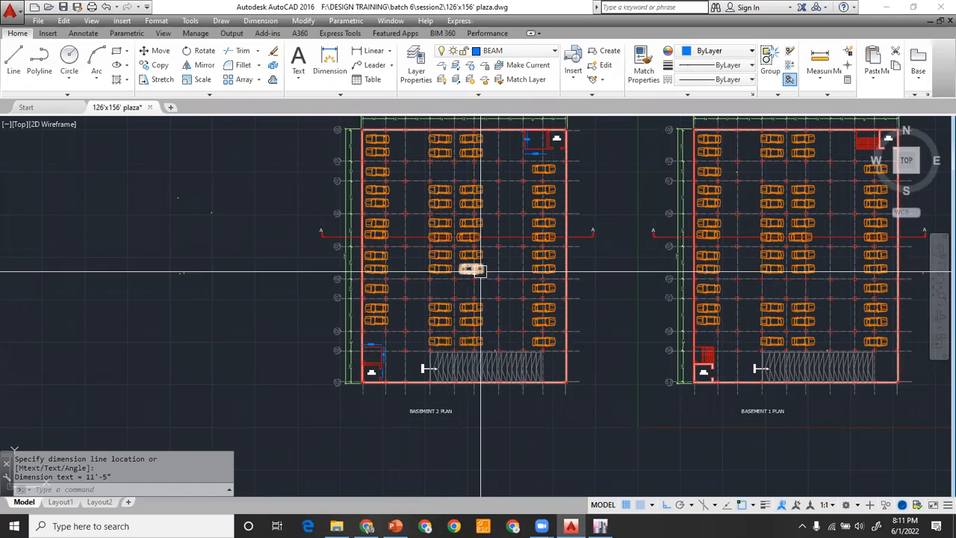
pyautogui.scroll(-6, 440, 216)
pyautogui.moveTo(557, 232)
pyautogui.mouseDown(button='middle')
pyautogui.moveTo(706, 256)
pyautogui.moveTo(194, 252)
pyautogui.mouseUp(button='middle')
pyautogui.scroll(10, 518, 236)
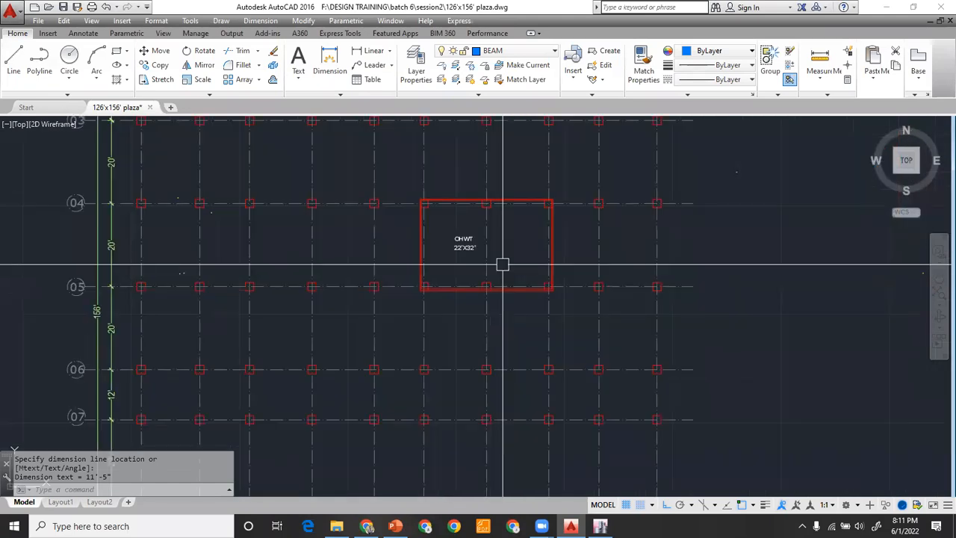
pyautogui.scroll(-4, 503, 265)
pyautogui.scroll(5, 514, 207)
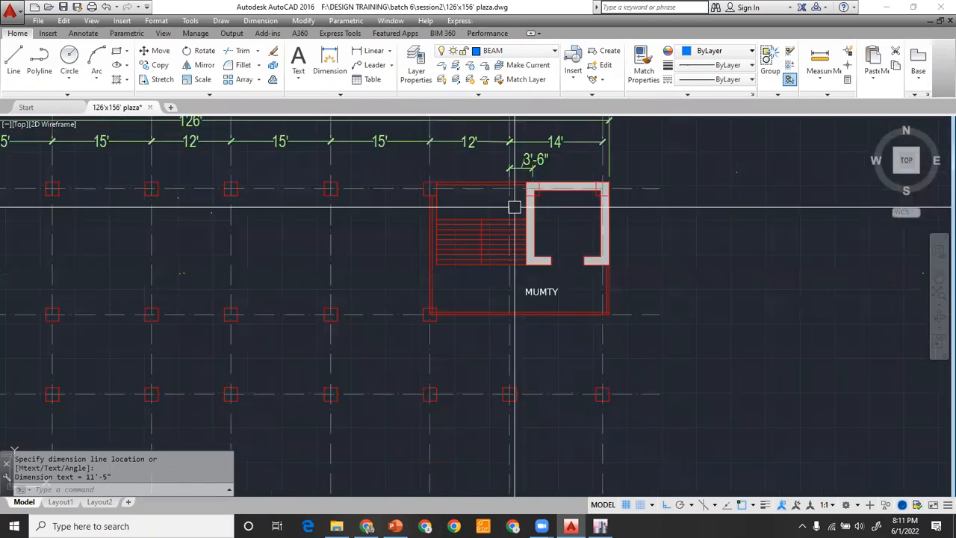
pyautogui.scroll(-5, 515, 207)
pyautogui.moveTo(514, 207); pyautogui.dragTo(626, 149, button='middle')
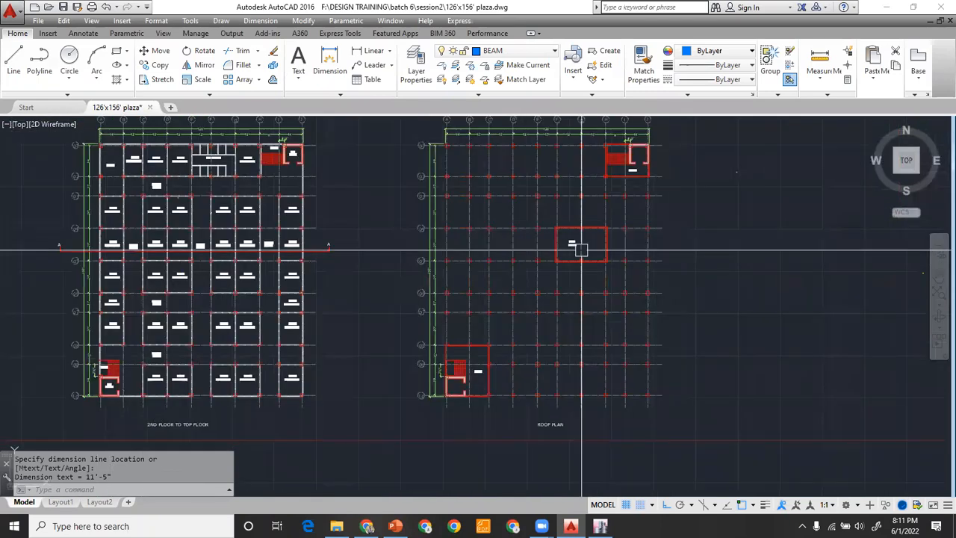
# Examine the OHWT 22'X32' outline against the column grid on the roof plan, and return to ETABS
pyautogui.scroll(8, 581, 249)
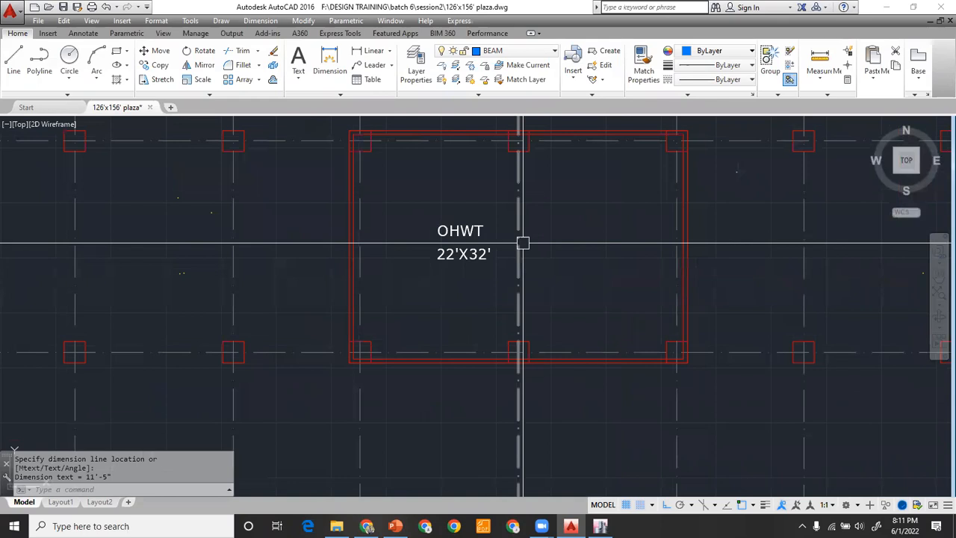
pyautogui.scroll(-8, 523, 246)
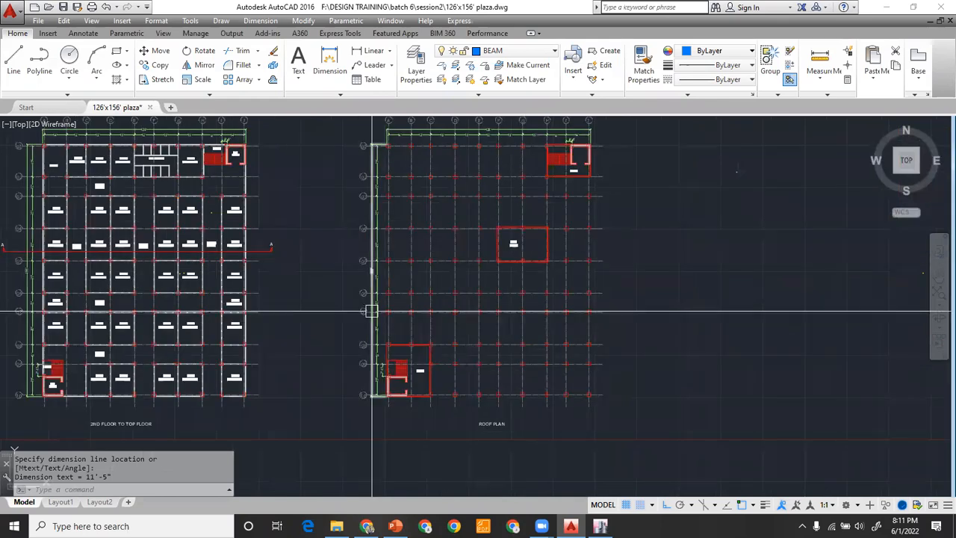
pyautogui.scroll(6, 530, 242)
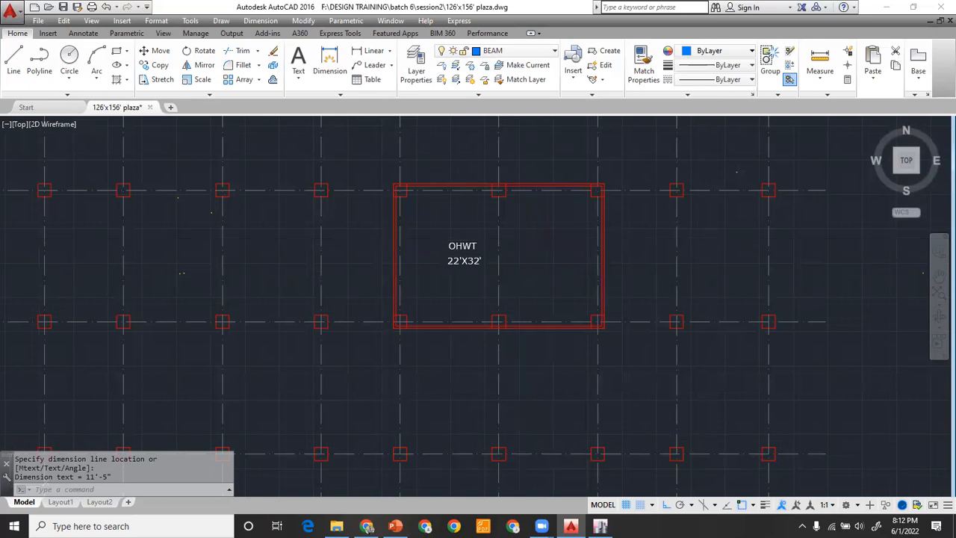
pyautogui.scroll(-5, 530, 221)
pyautogui.scroll(6, 530, 222)
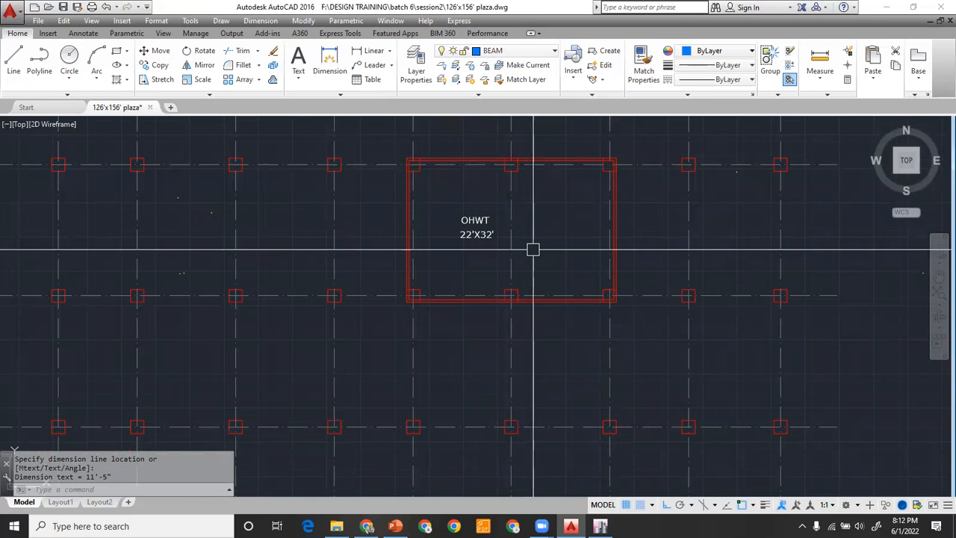
pyautogui.scroll(-6, 547, 220)
pyautogui.moveTo(398, 250); pyautogui.dragTo(603, 251, button='middle')
pyautogui.click(599, 526)
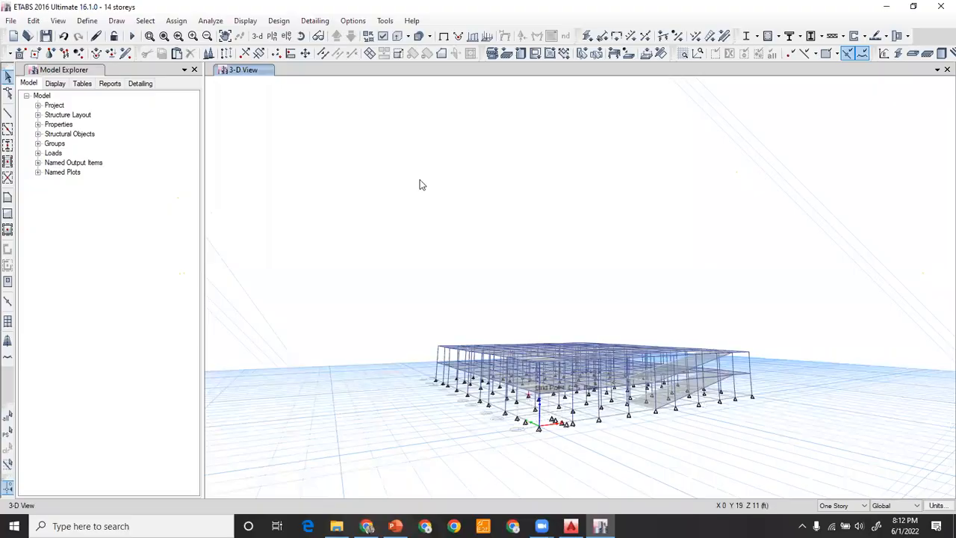
# Reset the building view limits to show all stories and display the Story14 plan
pyautogui.click(58, 20)
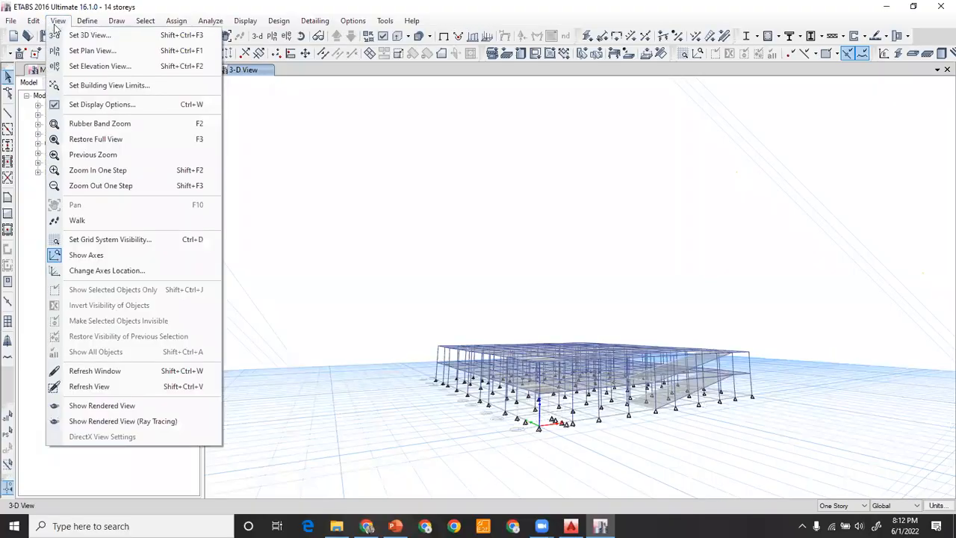
pyautogui.click(85, 90)
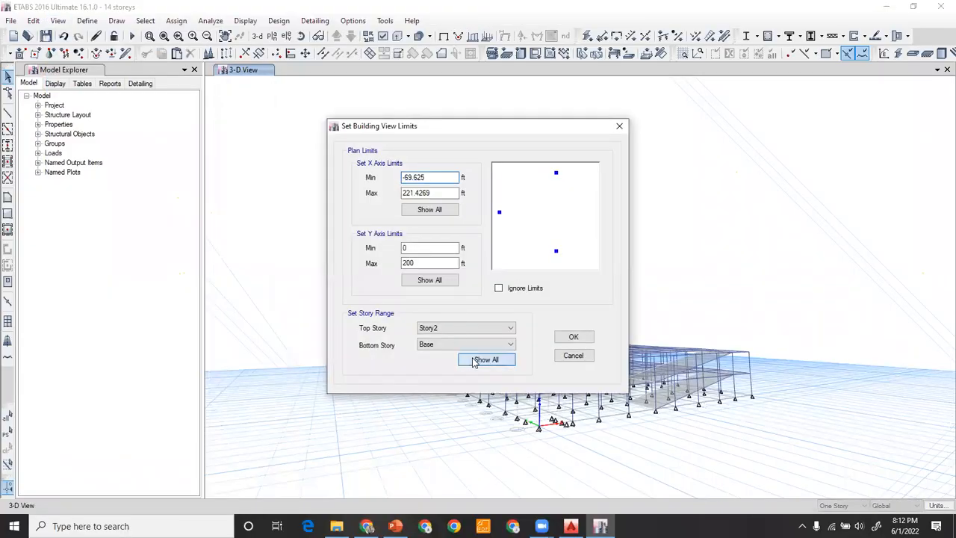
pyautogui.click(574, 337)
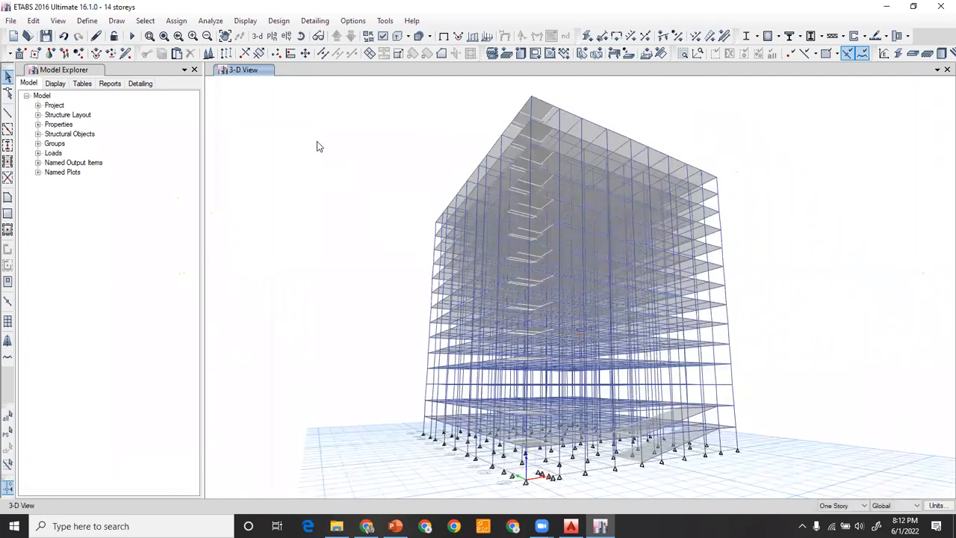
pyautogui.rightClick(317, 141)
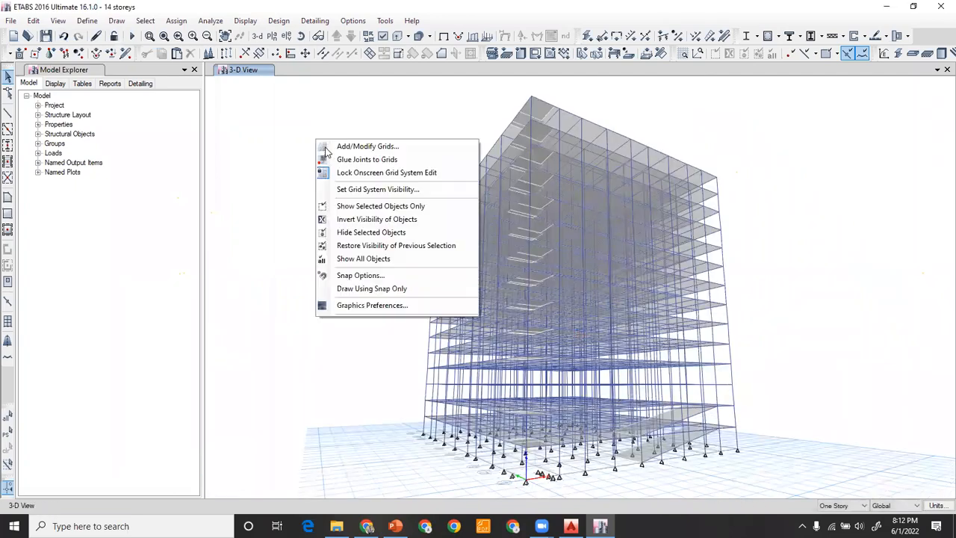
pyautogui.click(273, 36)
pyautogui.click(425, 406)
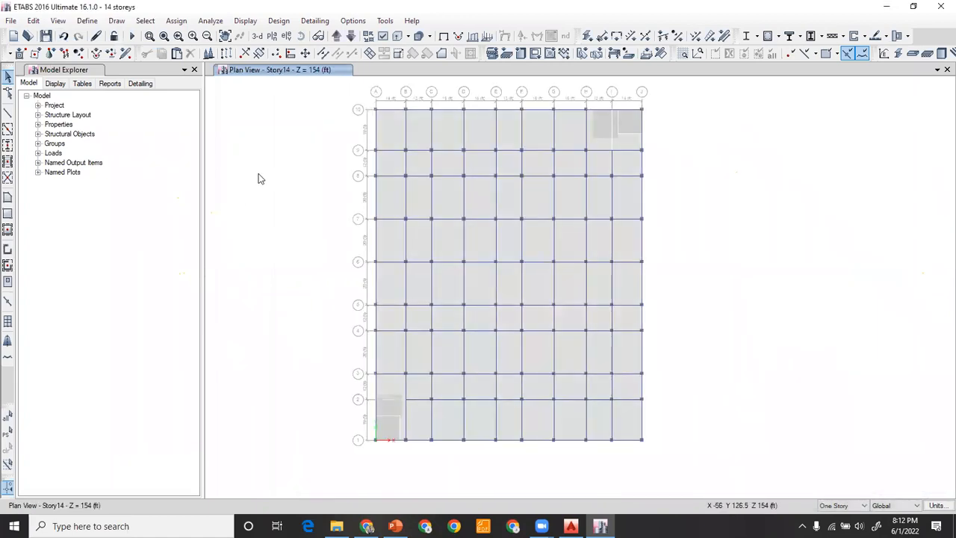
# Add a story above Story14, name it "ohwt bottom" and set its height to 3 ft
pyautogui.rightClick(259, 179)
pyautogui.click(318, 174)
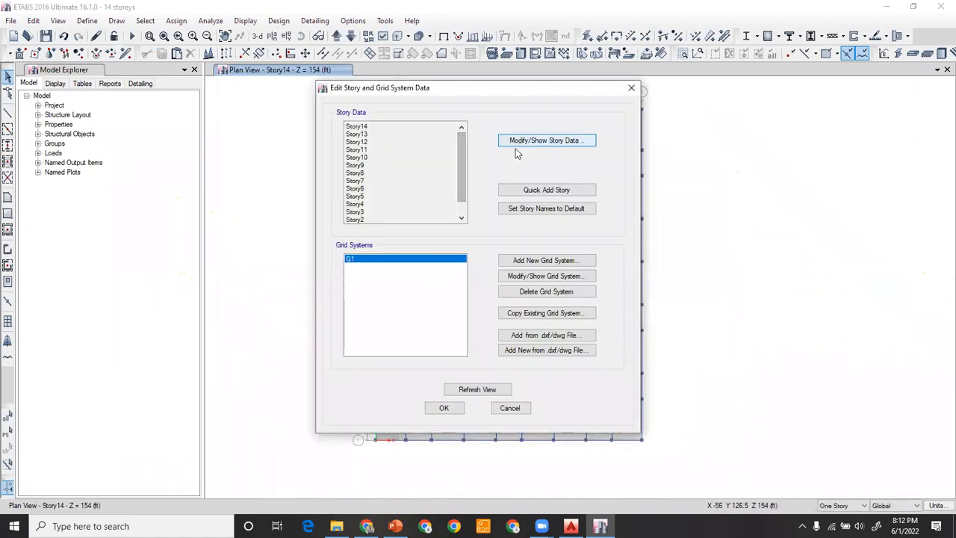
pyautogui.click(545, 195)
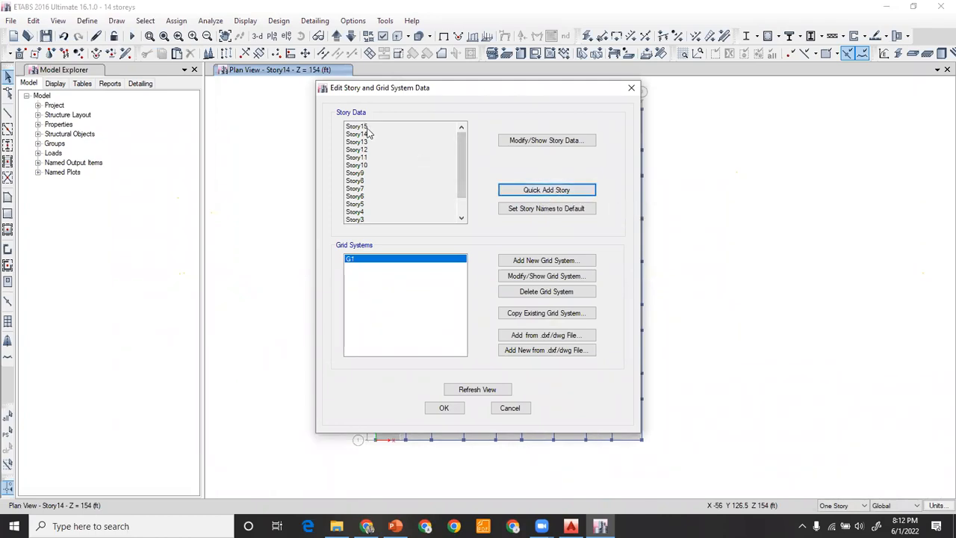
pyautogui.click(537, 146)
pyautogui.click(327, 170)
pyautogui.write('ohwt bottom')
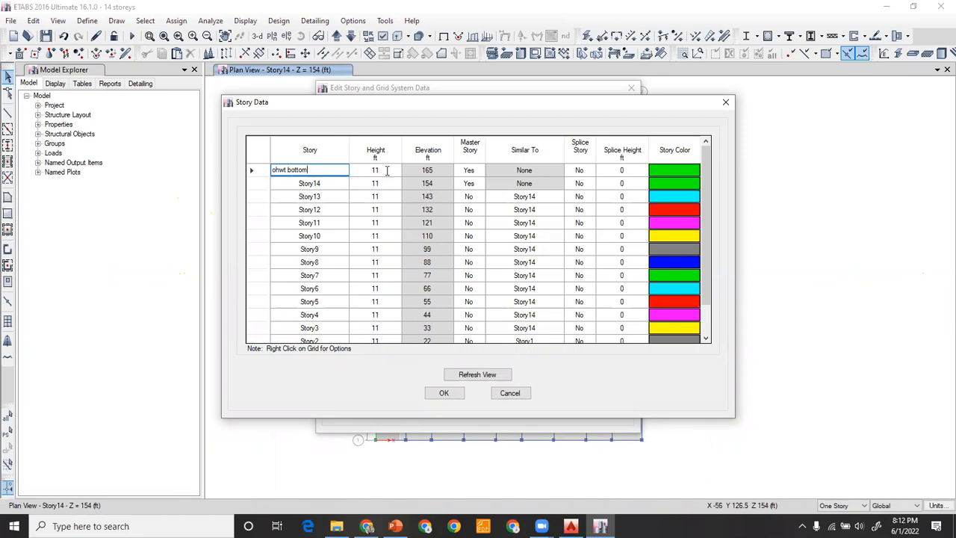
pyautogui.click(387, 170)
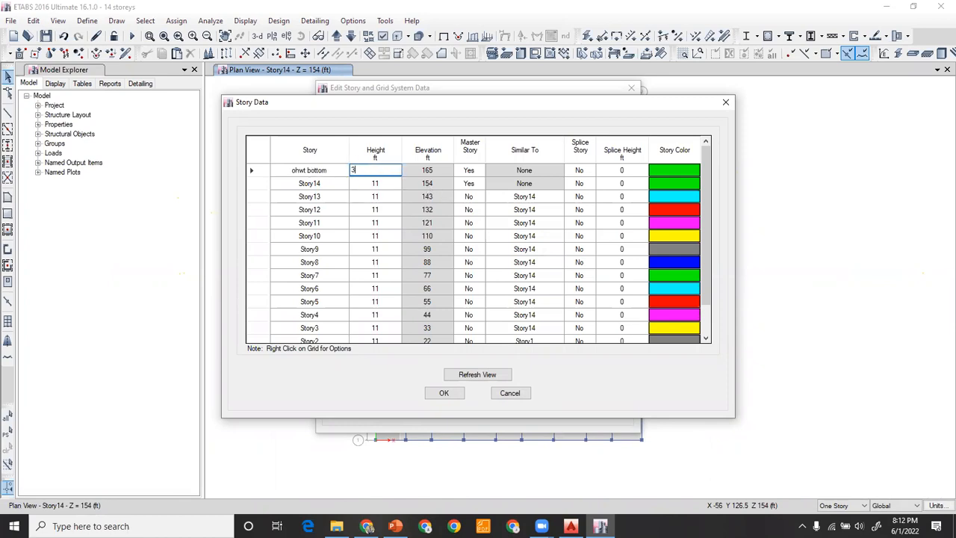
pyautogui.press('Return')
pyautogui.click(444, 393)
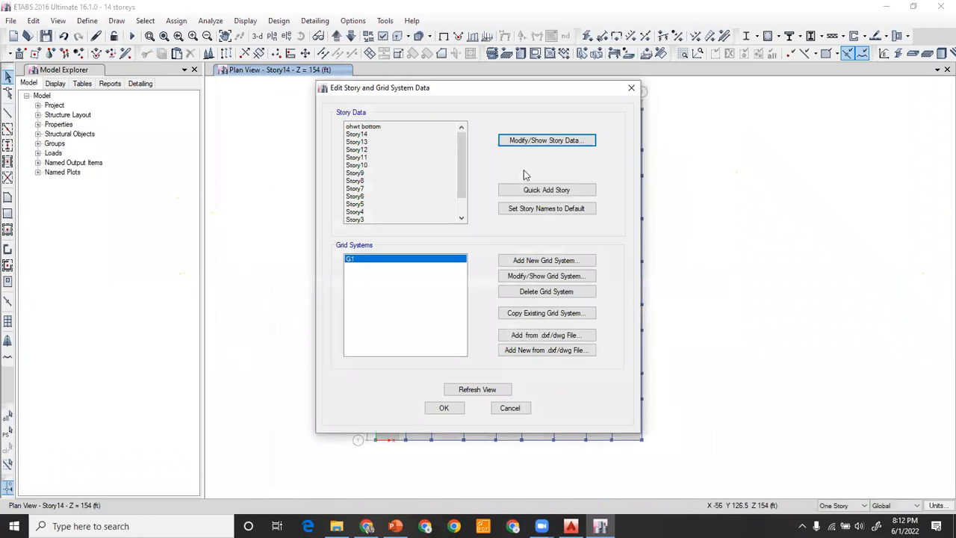
# Add another story above ohwt bottom, name it "ohwt top", set its height to 5 ft and apply the story changes
pyautogui.click(540, 191)
pyautogui.click(525, 145)
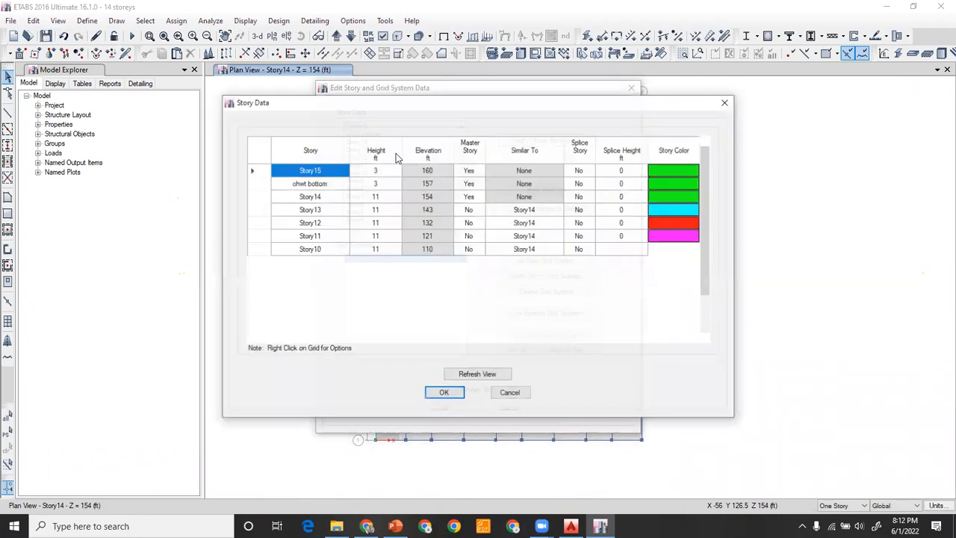
pyautogui.click(319, 166)
pyautogui.write('ohwt top')
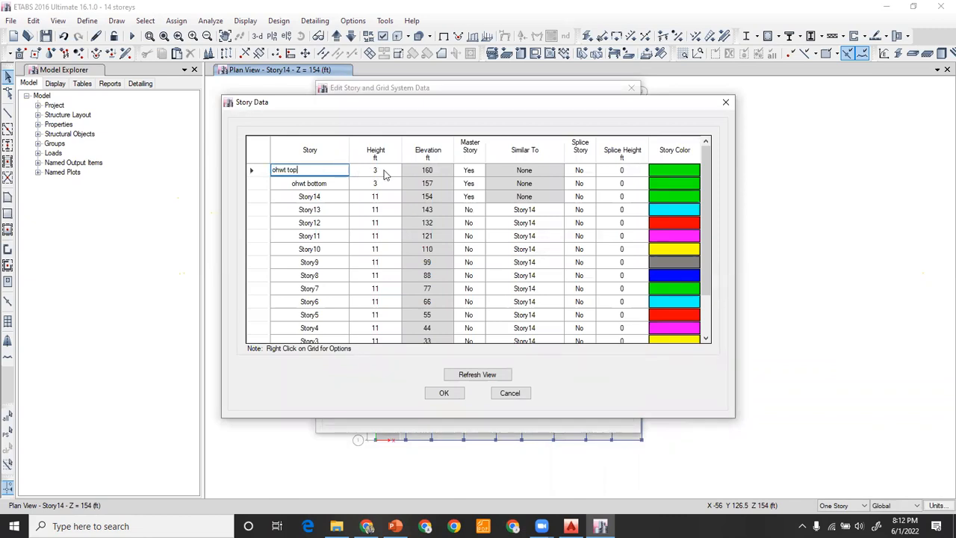
pyautogui.click(385, 170)
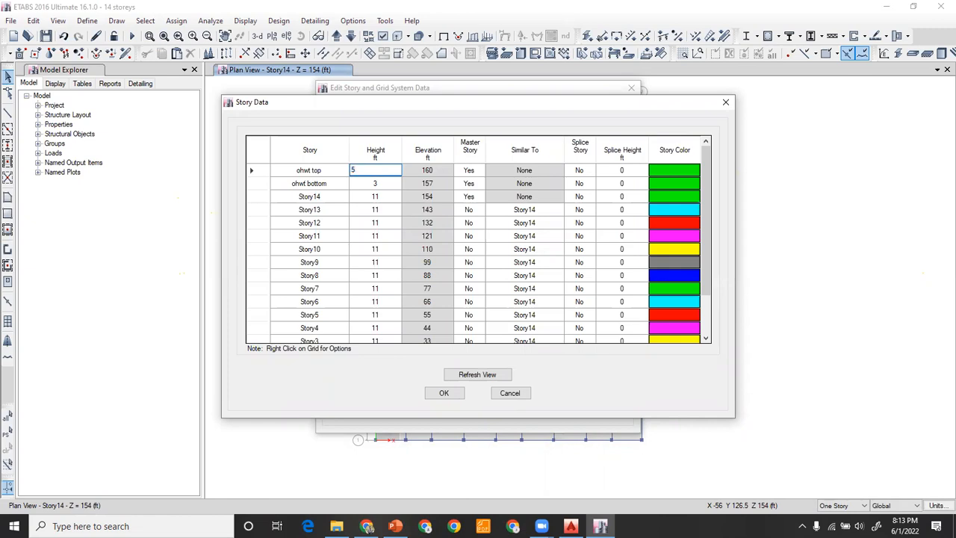
pyautogui.click(389, 211)
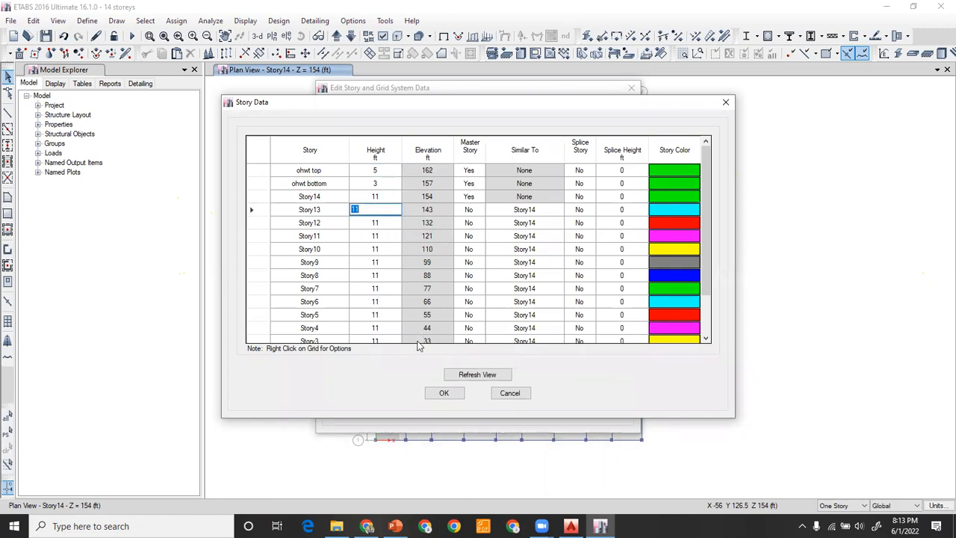
pyautogui.click(443, 393)
pyautogui.click(443, 406)
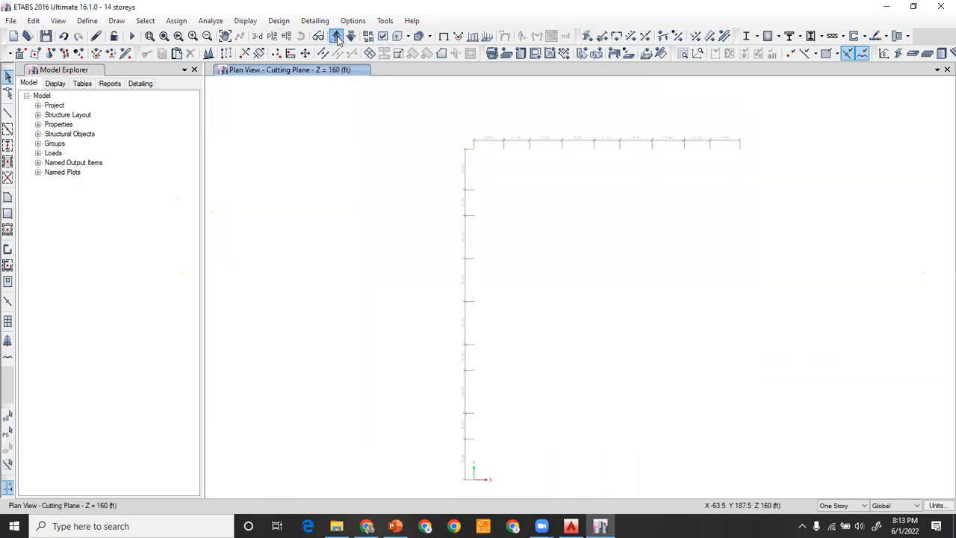
# Return to the Story14 plan view
pyautogui.click(272, 36)
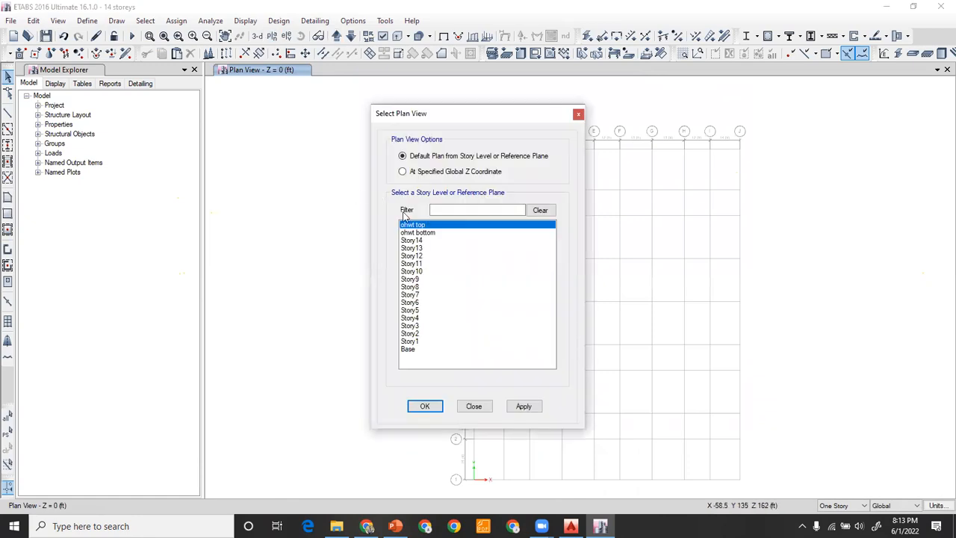
pyautogui.click(418, 240)
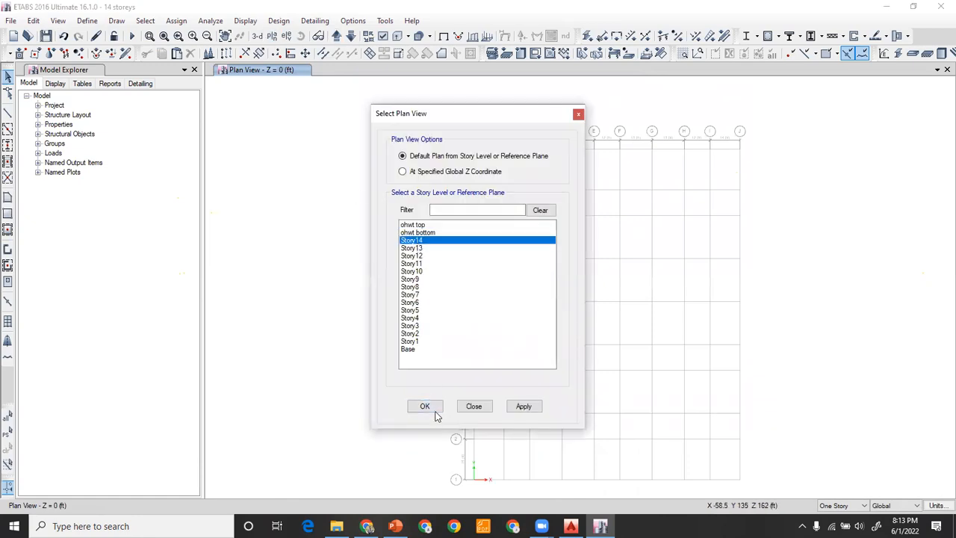
pyautogui.click(525, 406)
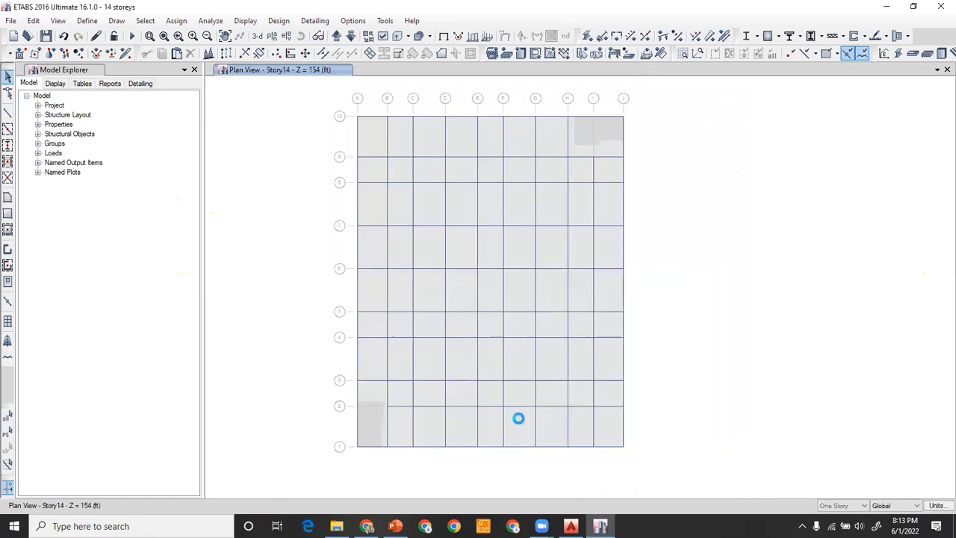
# Switch to the plaza drawing in AutoCAD, examine which grid bays the OHWT occupies on the roof plan, and return to ETABS
pyautogui.moveTo(570, 526)
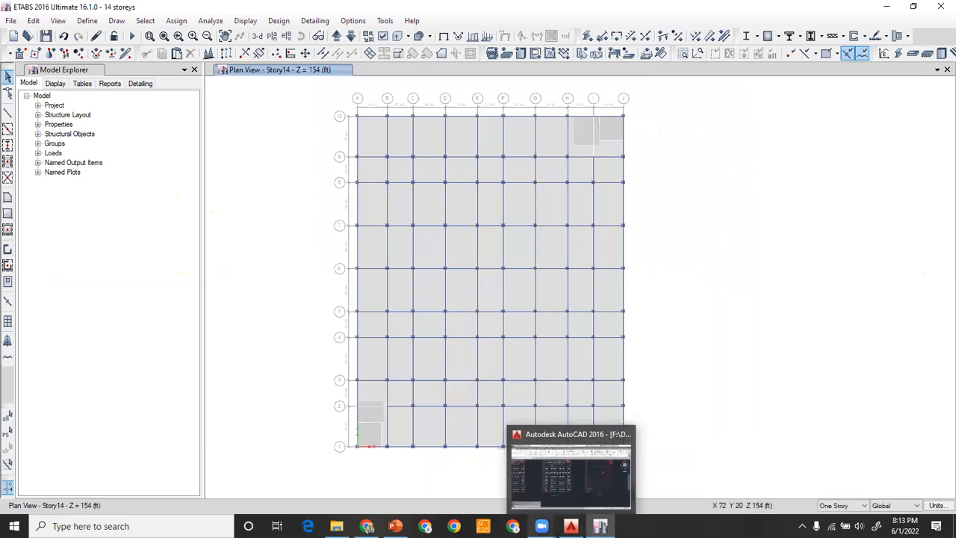
pyautogui.click(551, 478)
pyautogui.scroll(-3, 541, 314)
pyautogui.scroll(5, 541, 314)
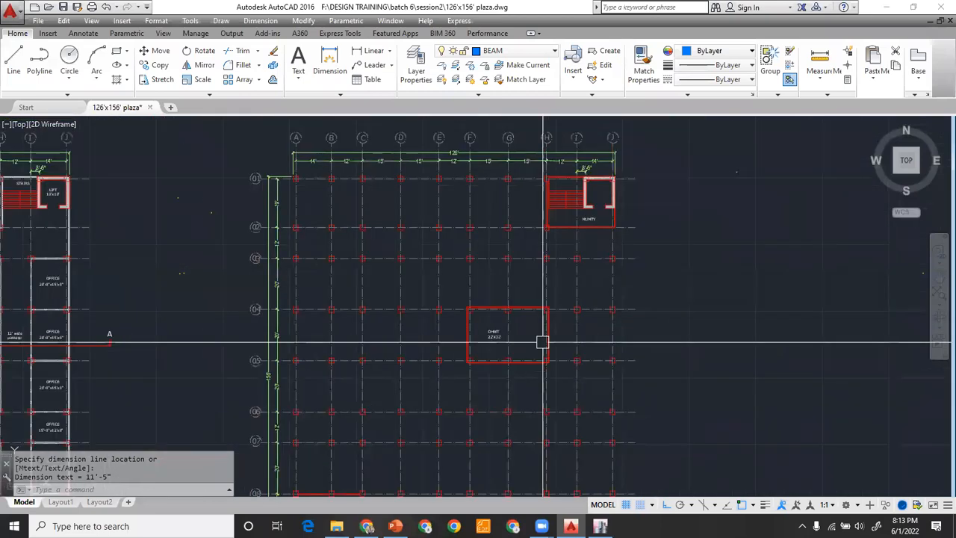
pyautogui.moveTo(543, 342); pyautogui.dragTo(537, 366, button='middle')
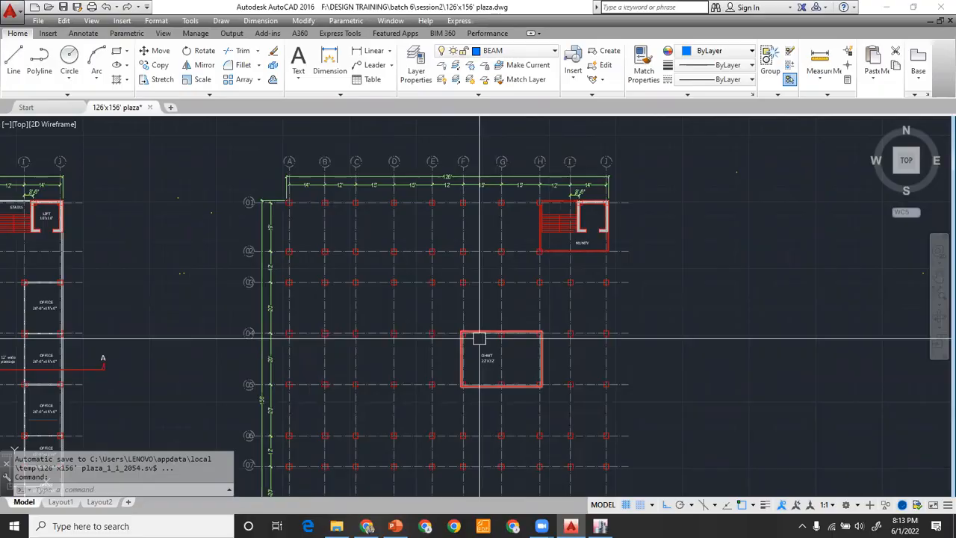
pyautogui.click(599, 525)
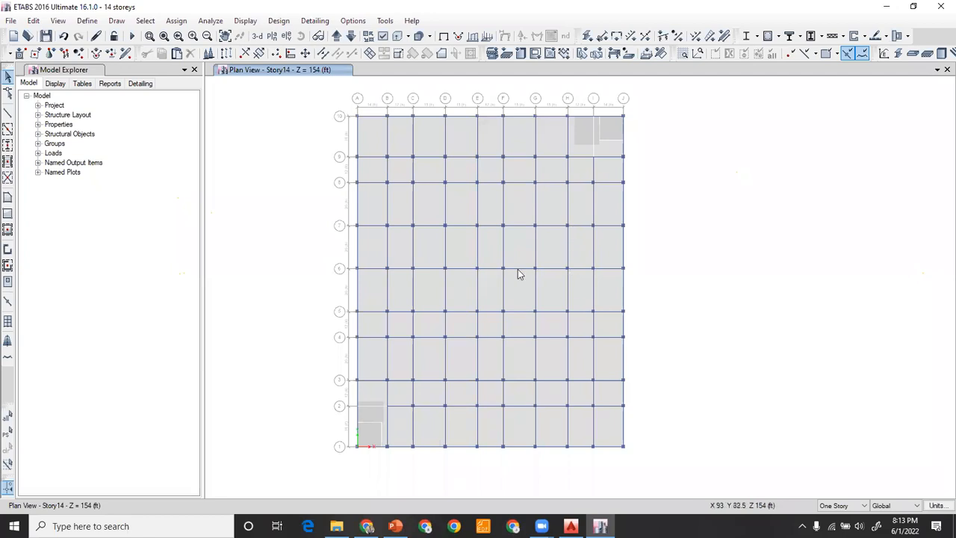
# Replicate the Story14 columns, beams and slabs of the two bays between grids F-H and 6-7 to the ohwt bottom story
pyautogui.moveTo(494, 212); pyautogui.dragTo(581, 280)
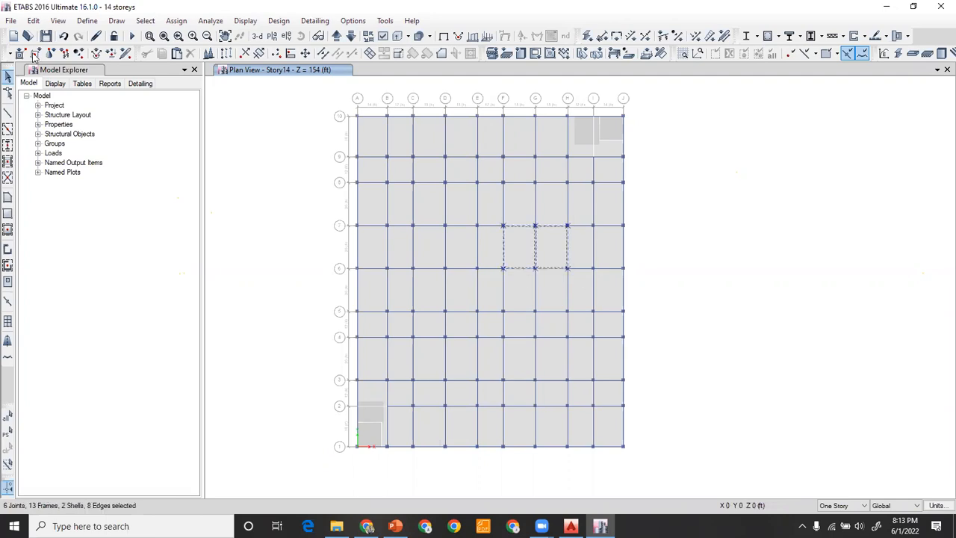
pyautogui.click(34, 21)
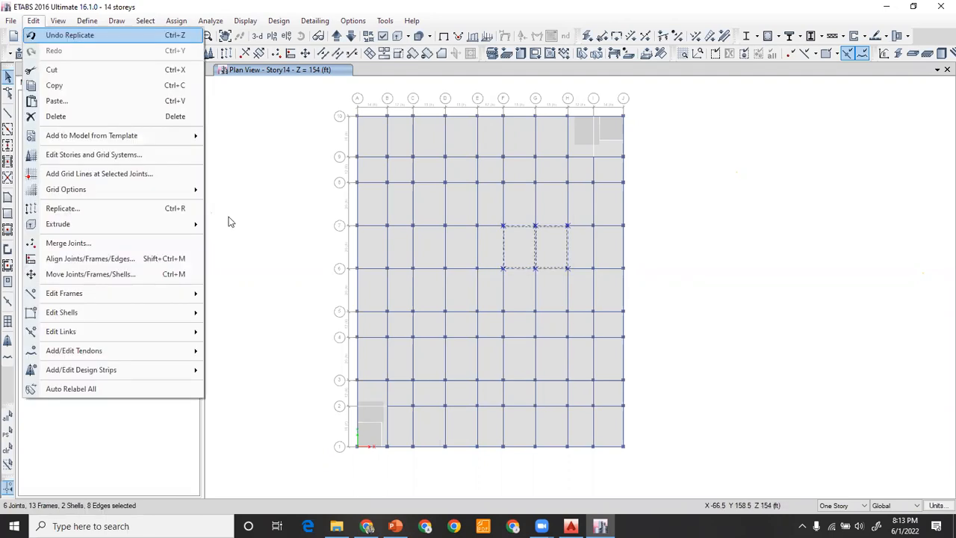
pyautogui.click(82, 209)
pyautogui.click(277, 142)
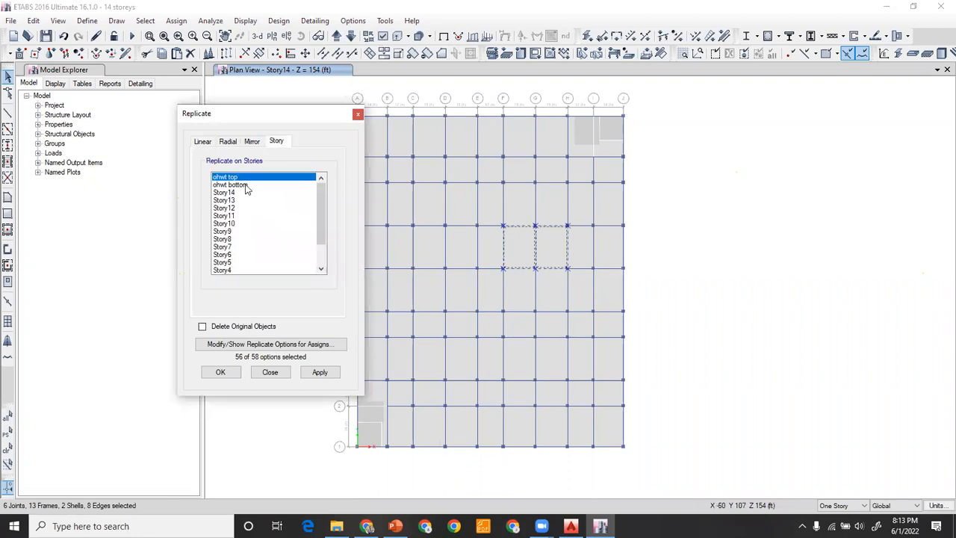
pyautogui.click(240, 186)
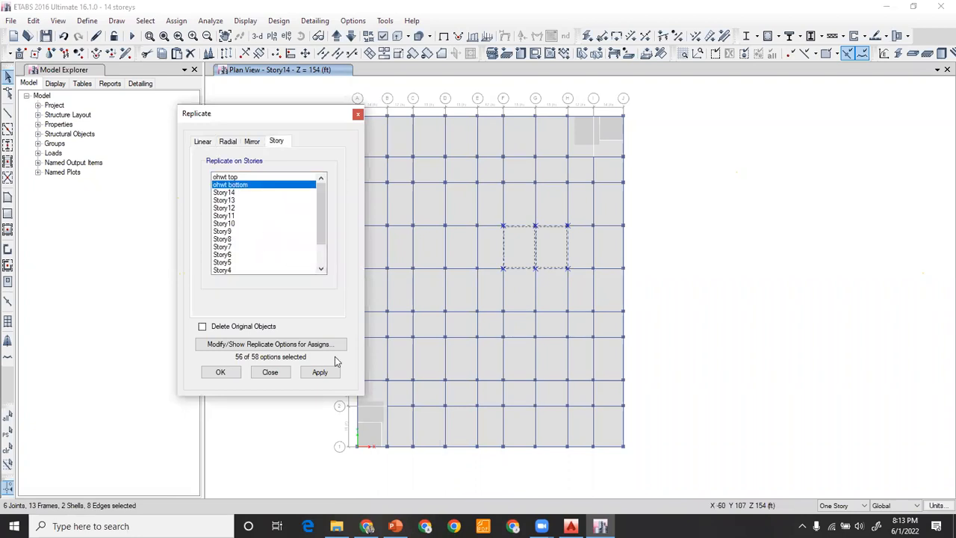
pyautogui.click(319, 372)
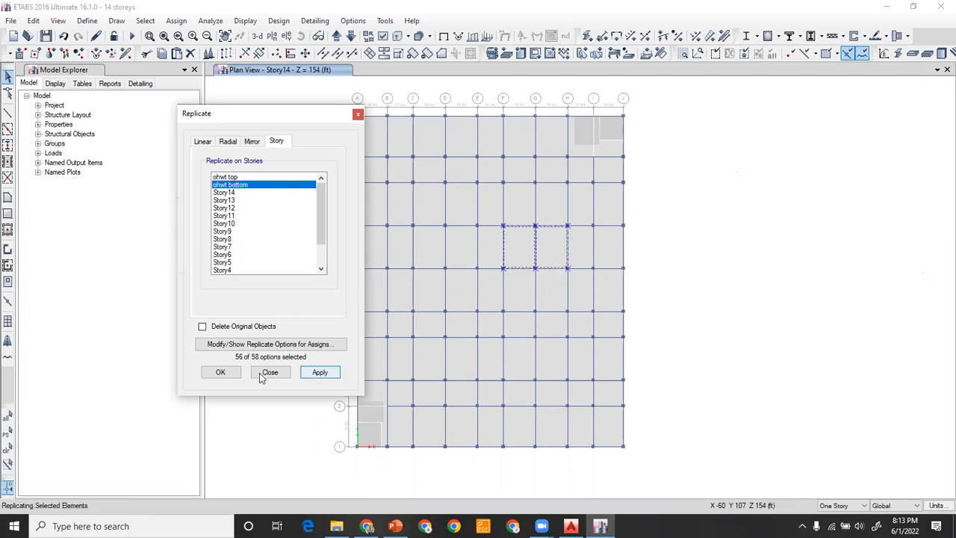
pyautogui.click(260, 373)
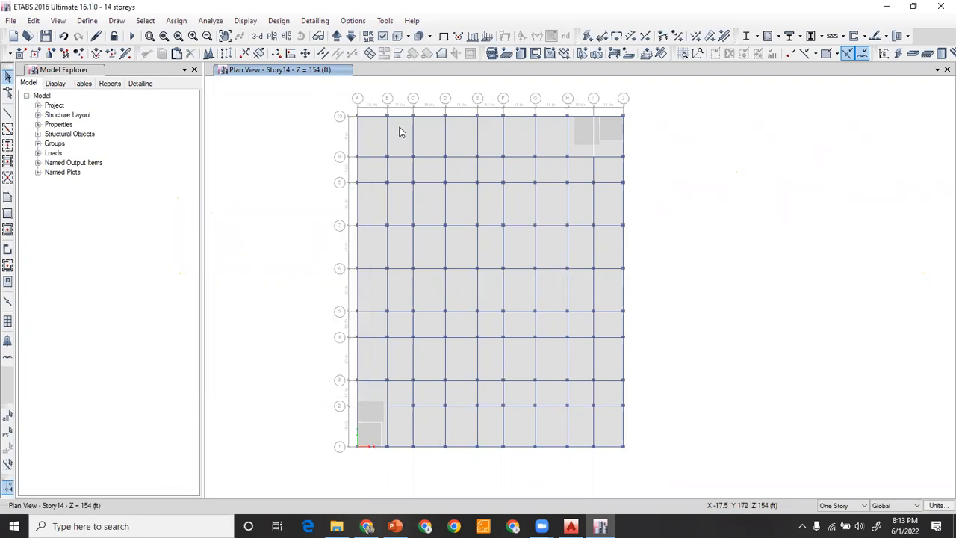
# Draw Wall1 pier walls along all grid lines of the two tank bays on ohwt bottom and turn on the display of walls
pyautogui.scroll(3, 564, 257)
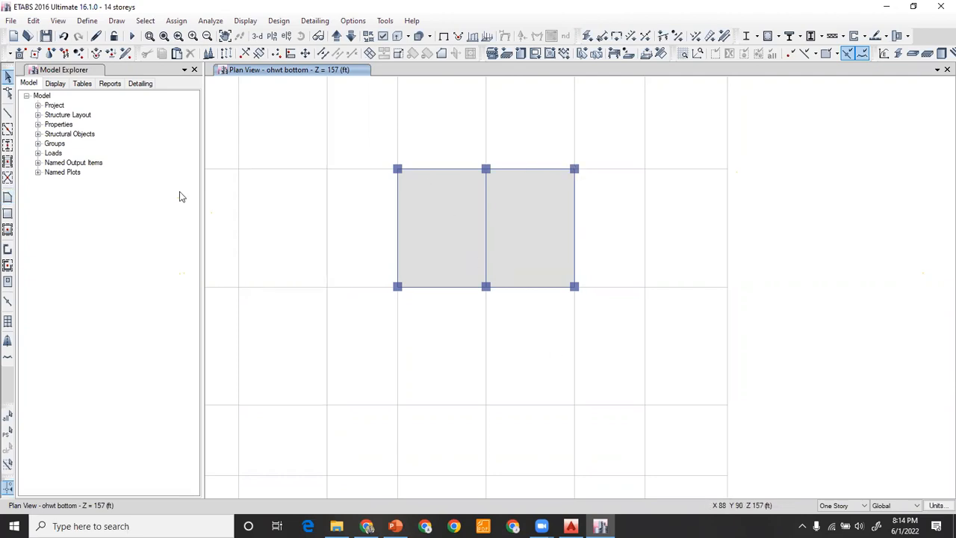
pyautogui.click(7, 265)
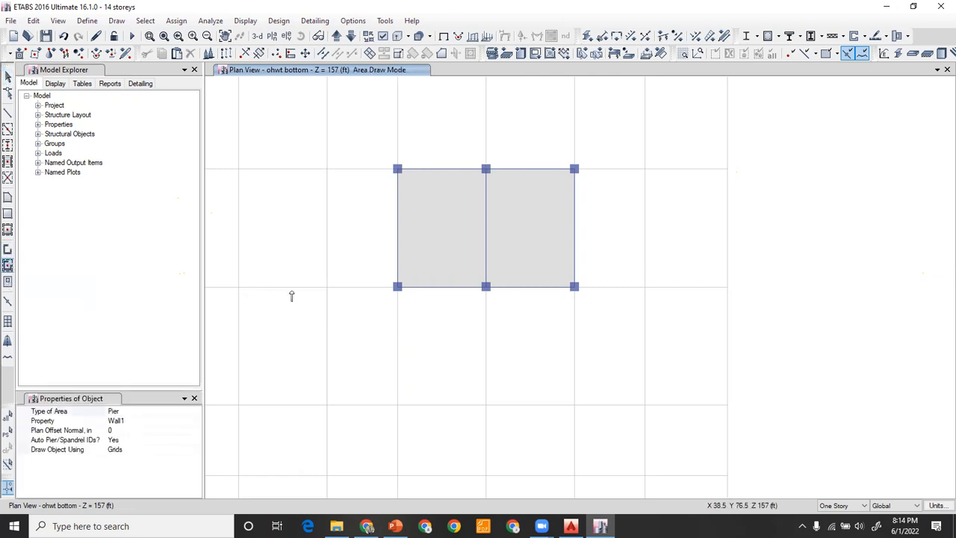
pyautogui.moveTo(350, 128); pyautogui.dragTo(633, 368)
pyautogui.hotkey('ctrl', 'w')
pyautogui.click(233, 207)
pyautogui.click(267, 426)
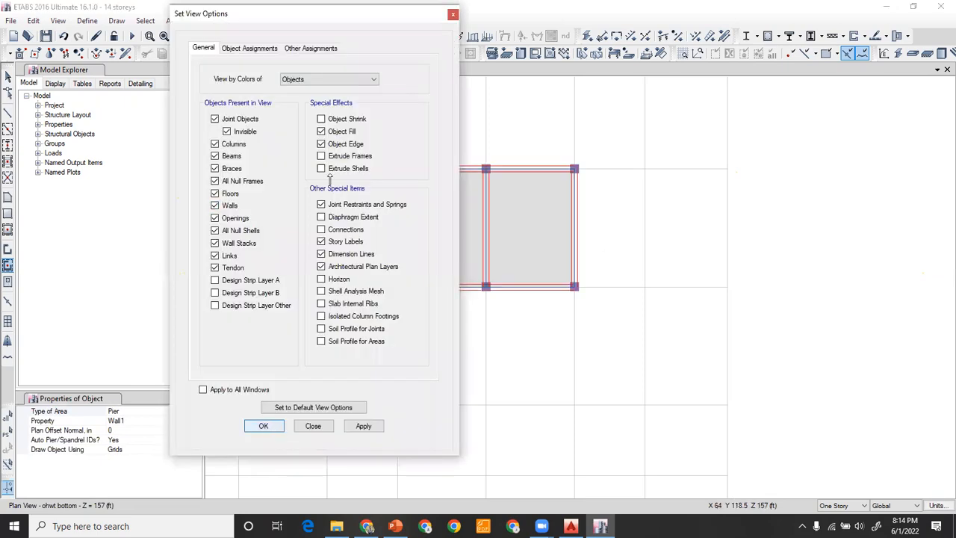
# Leave wall drawing and hide the beams, columns and floors on the ohwt bottom plan, keeping the walls displayed
pyautogui.click(8, 76)
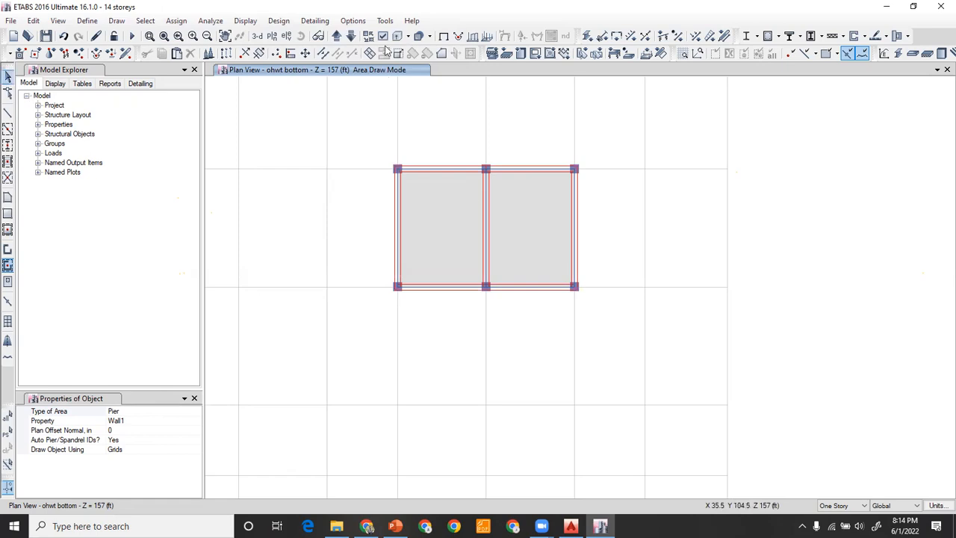
pyautogui.hotkey('ctrl', 'w')
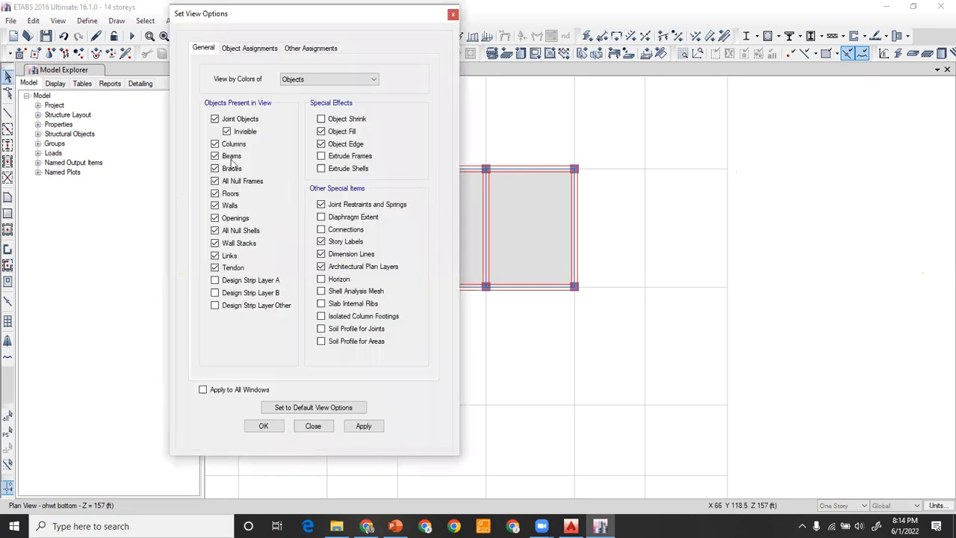
pyautogui.press('space')
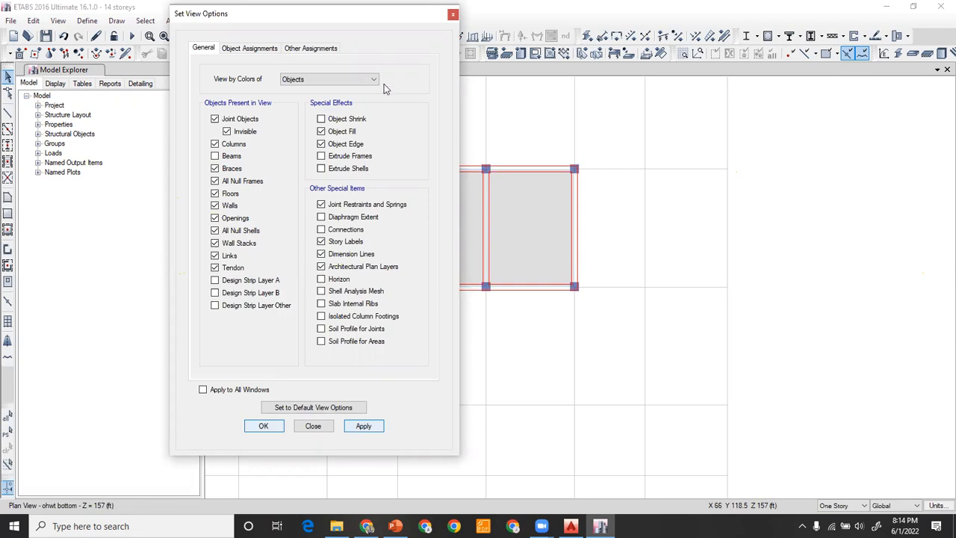
pyautogui.press('Return')
pyautogui.hotkey('ctrl', 'w')
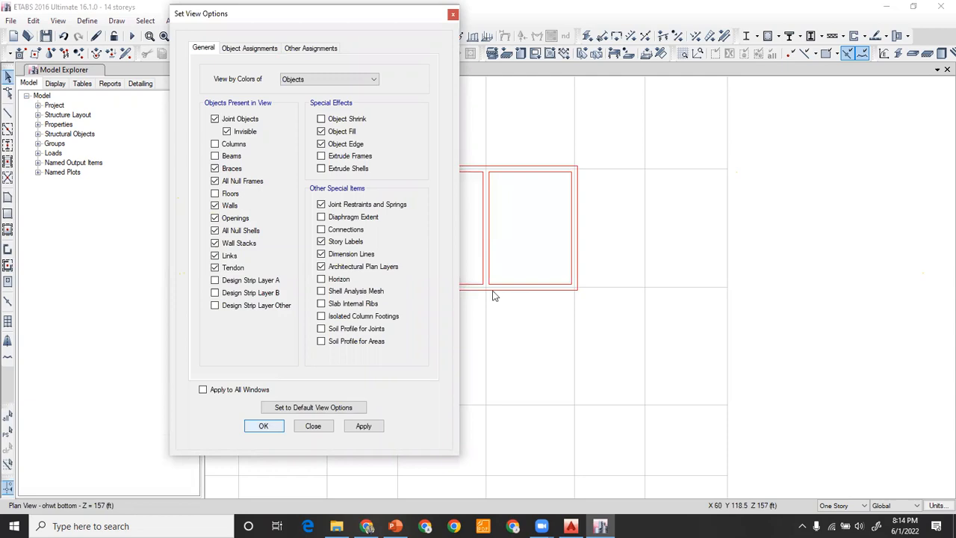
# Select all the tank walls on the ohwt bottom plan and replicate them to the ohwt top story
pyautogui.press('Return')
pyautogui.moveTo(355, 135); pyautogui.dragTo(599, 345)
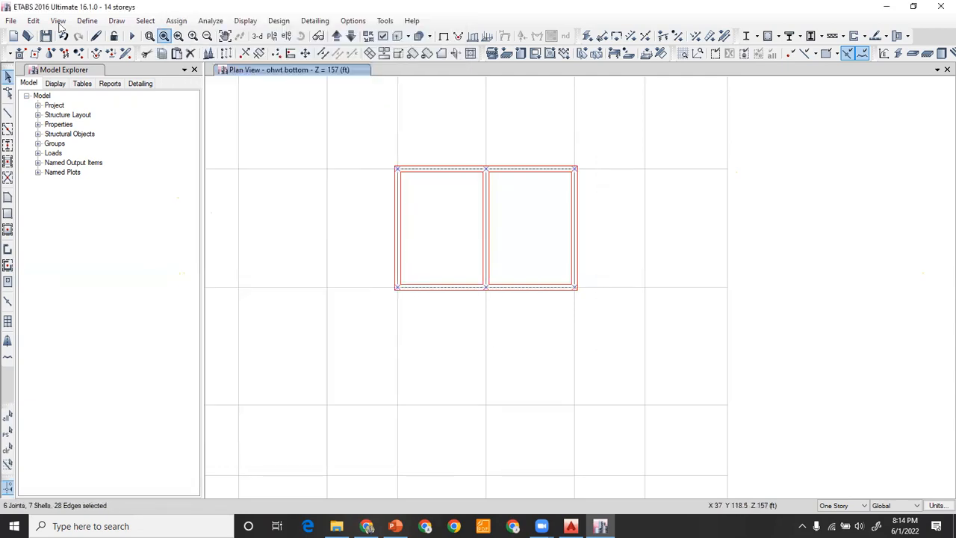
pyautogui.hotkey('alt', 'e')
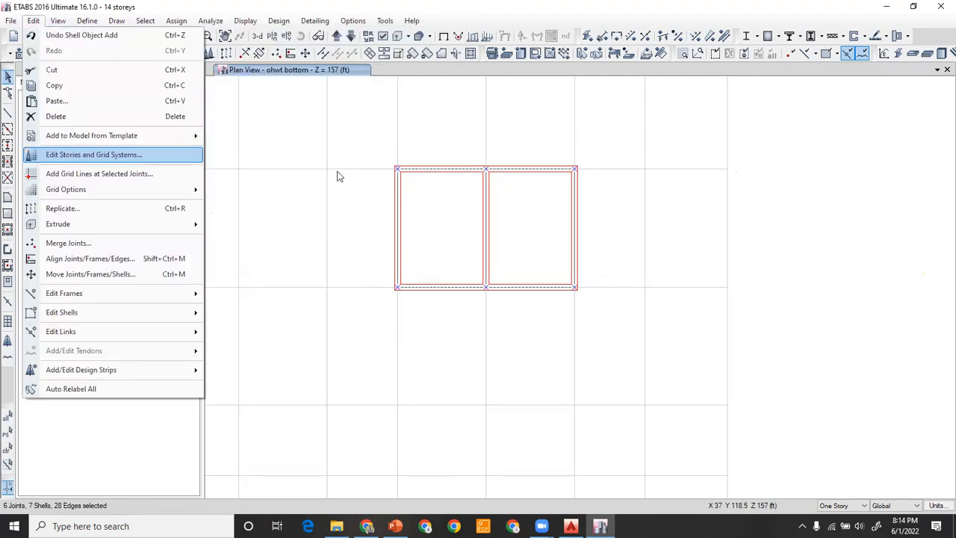
pyautogui.hotkey('ctrl', 'r')
pyautogui.hotkey('ctrl', 'shift', 'Tab')
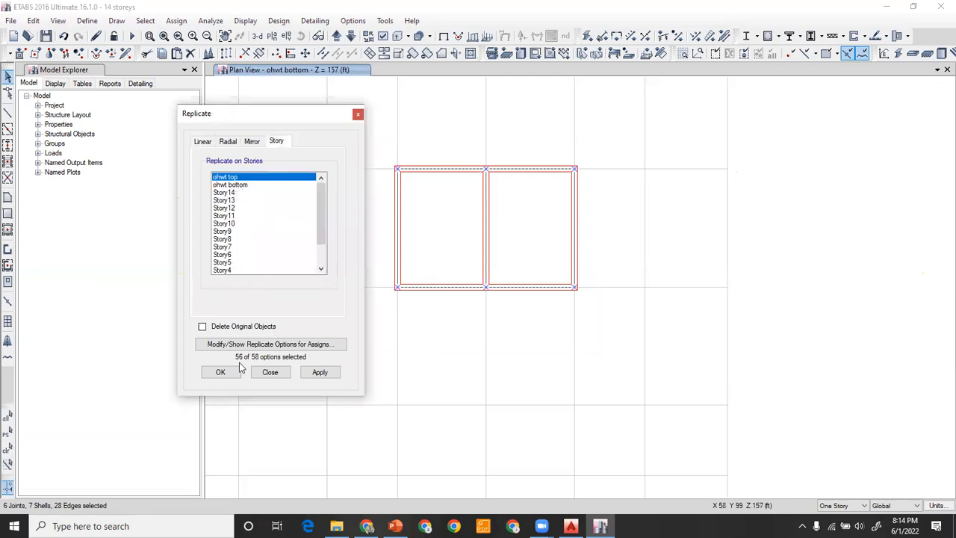
pyautogui.press('Return')
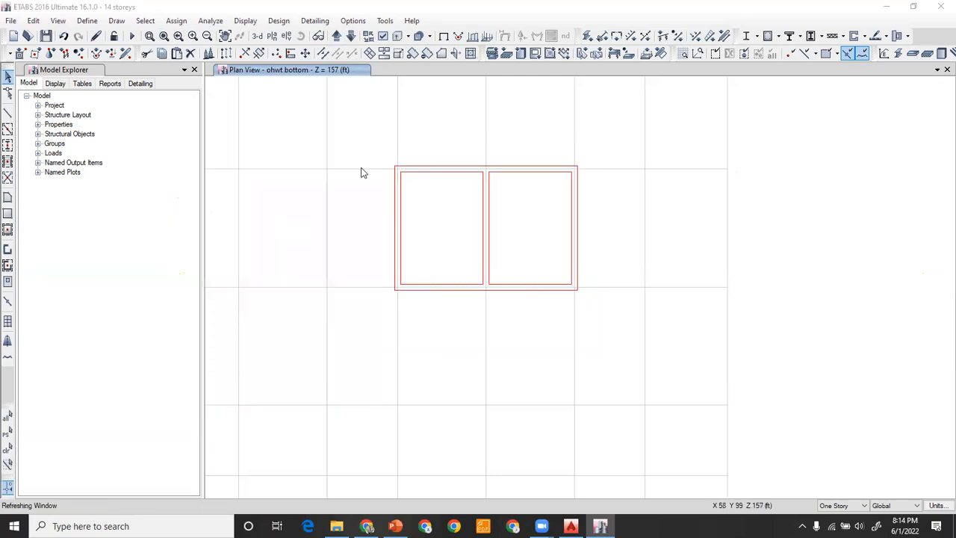
# Delete the original walls on ohwt bottom and turn the display of columns, beams and floors back on
pyautogui.hotkey('ctrl', 'a')
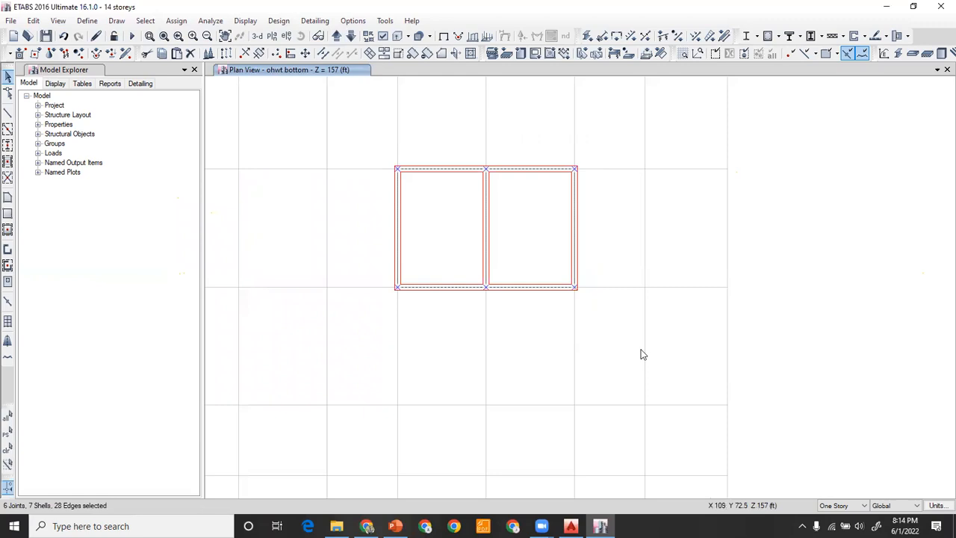
pyautogui.press('Delete')
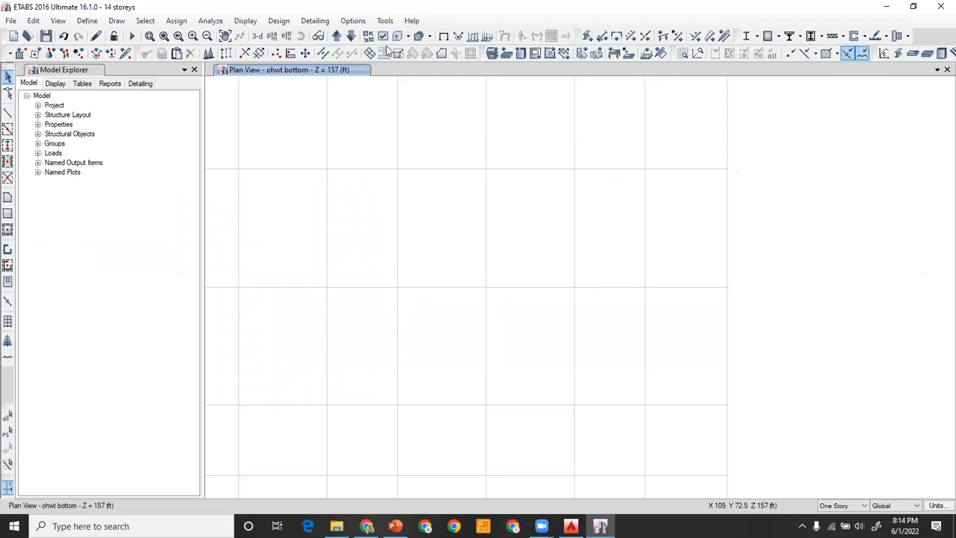
pyautogui.hotkey('ctrl', 'w')
pyautogui.click(227, 156)
pyautogui.click(269, 427)
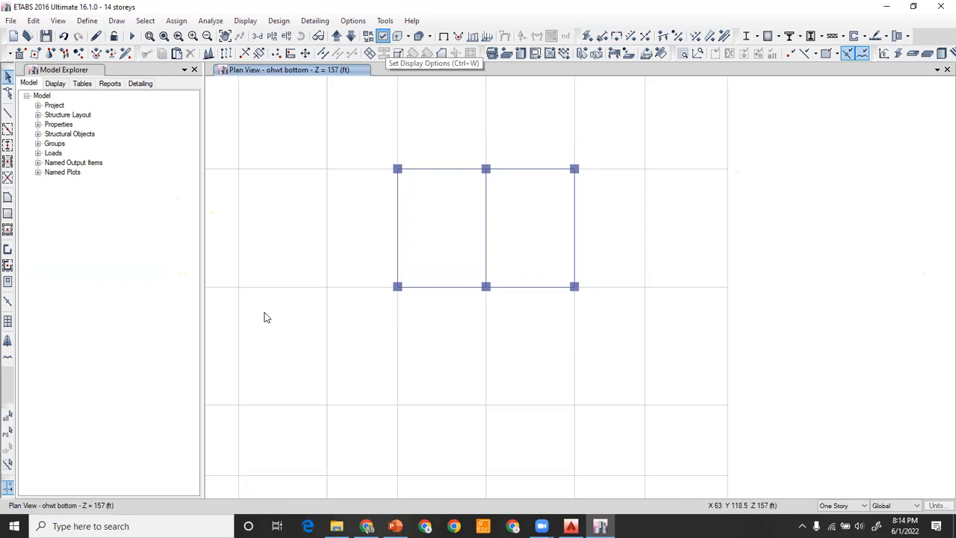
pyautogui.hotkey('ctrl', 'w')
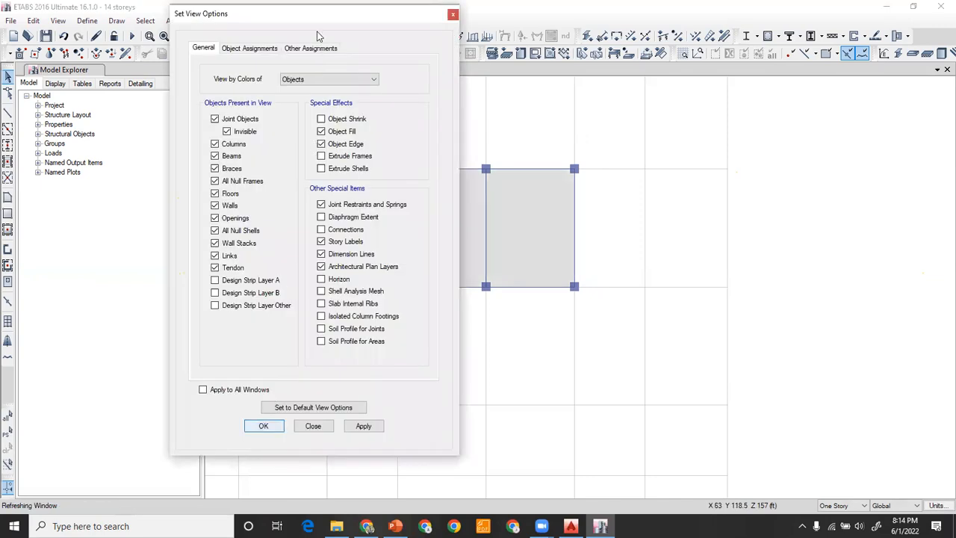
# Move up to the ohwt top plan, quick-draw Deck1 floors in both tank bays between the walls, and leave drawing mode
pyautogui.click(335, 36)
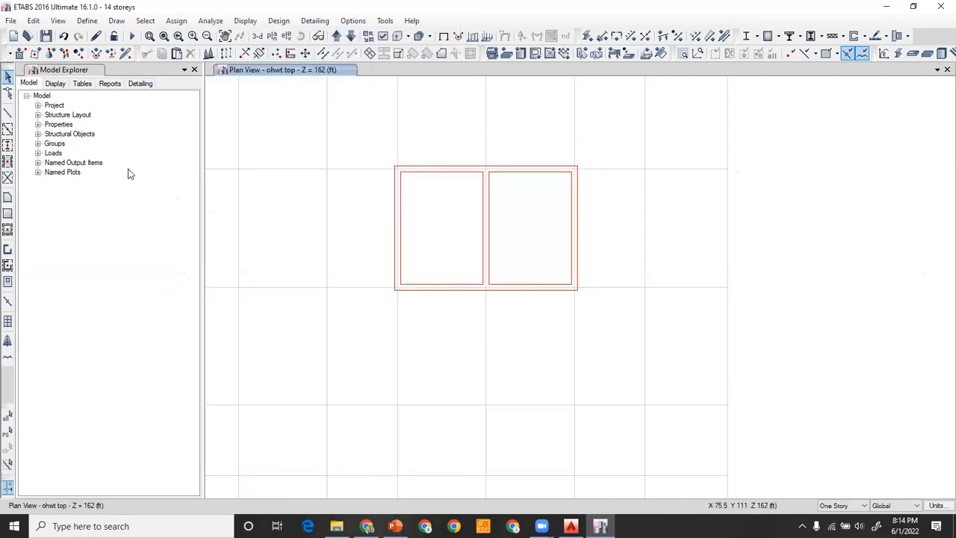
pyautogui.click(7, 230)
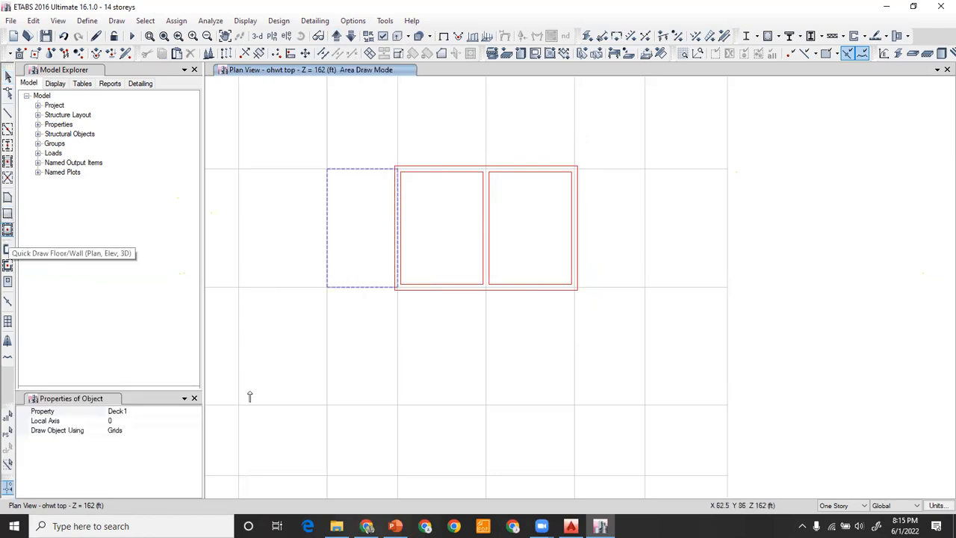
pyautogui.click(521, 241)
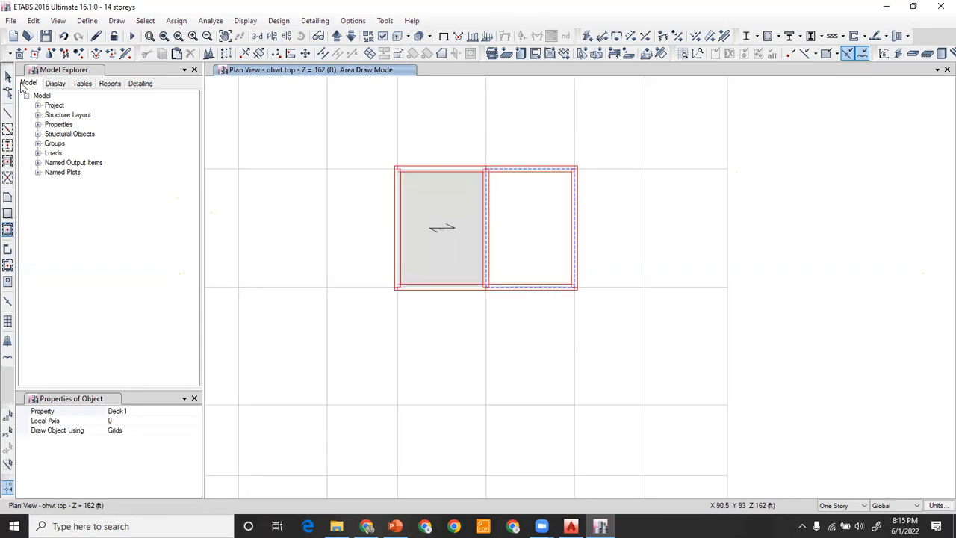
pyautogui.click(8, 76)
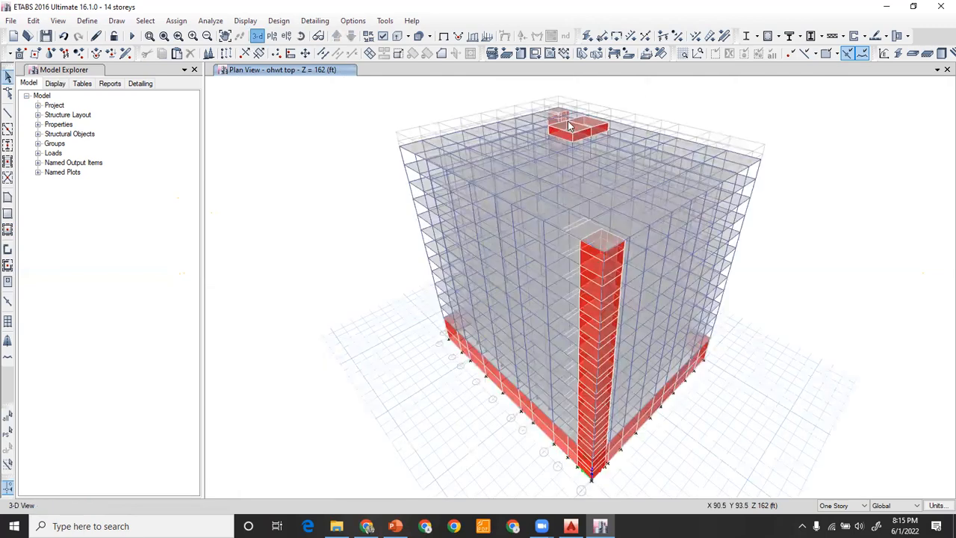
# Examine the overhead water tank's walls and slabs in the 3D view and clear any selection
pyautogui.scroll(3, 575, 127)
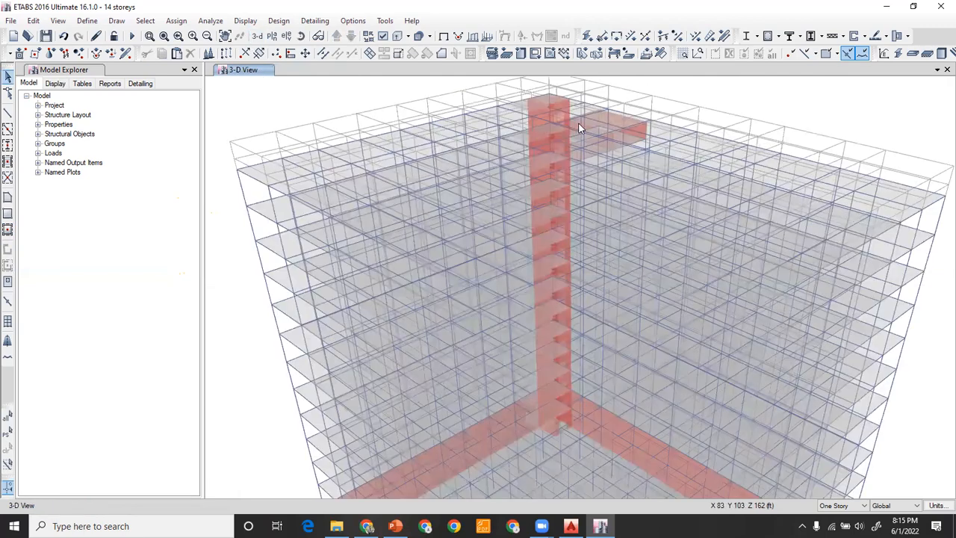
pyautogui.scroll(5, 661, 242)
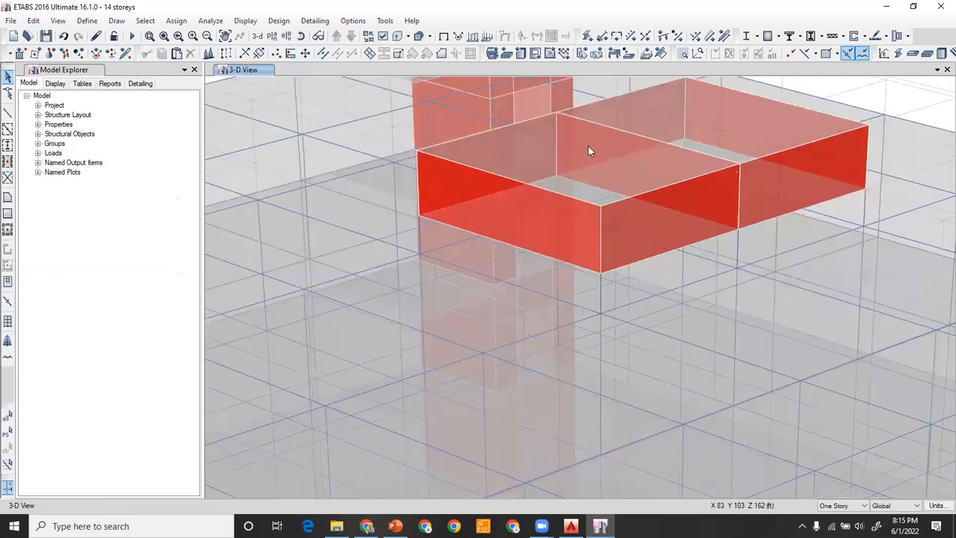
pyautogui.click(602, 292)
pyautogui.hotkey('ctrl', 'q')
pyautogui.click(562, 262)
pyautogui.hotkey('ctrl', 'q')
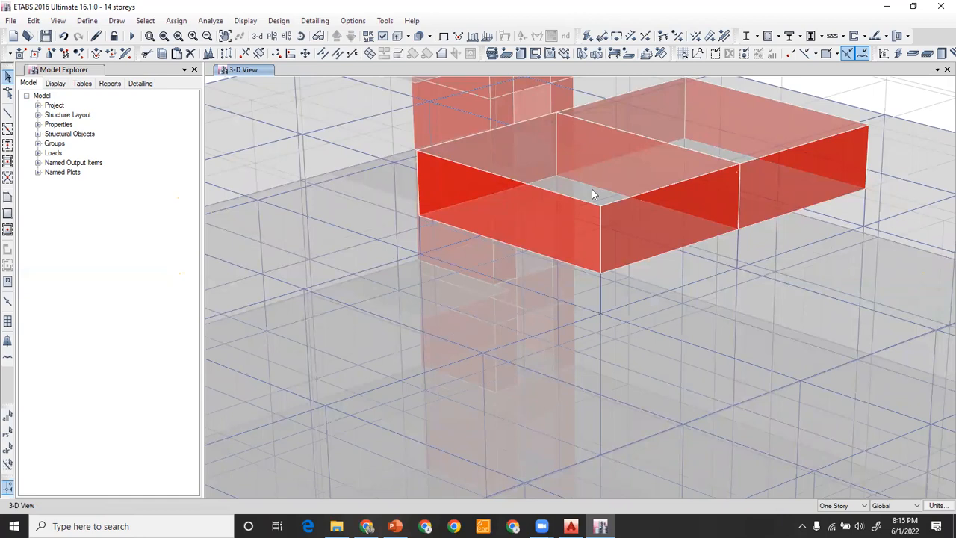
pyautogui.scroll(-6, 592, 189)
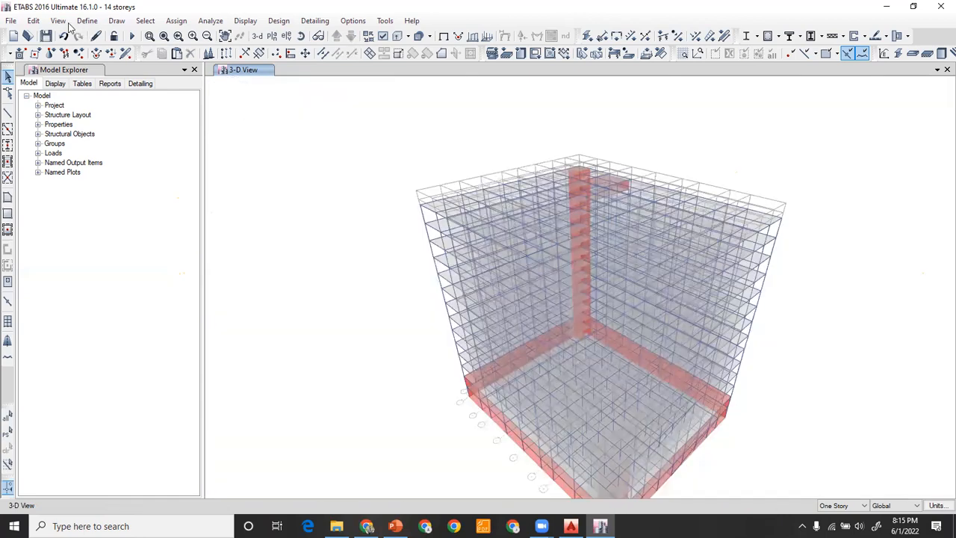
# Show the rendered 3D view and rotate the building to examine its structure and the roof tank
pyautogui.click(69, 23)
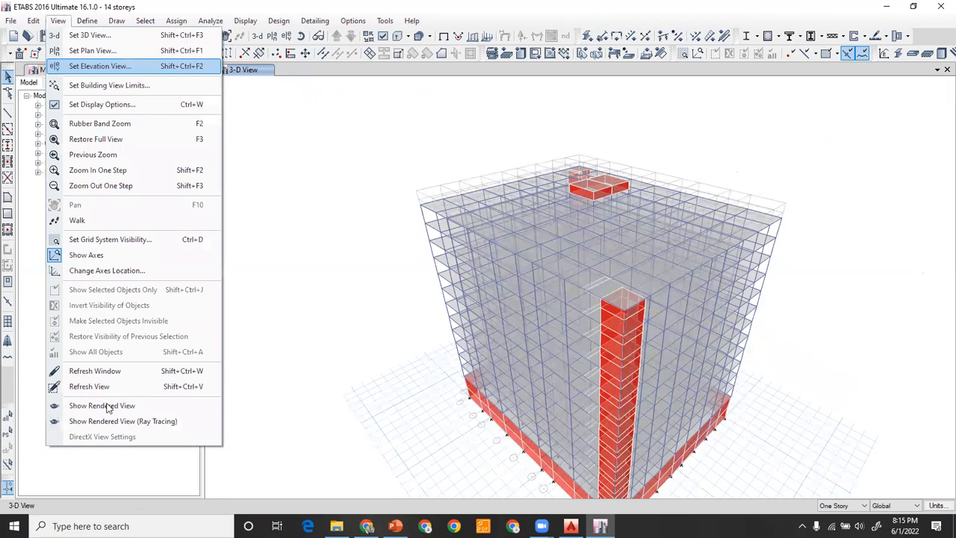
pyautogui.click(105, 406)
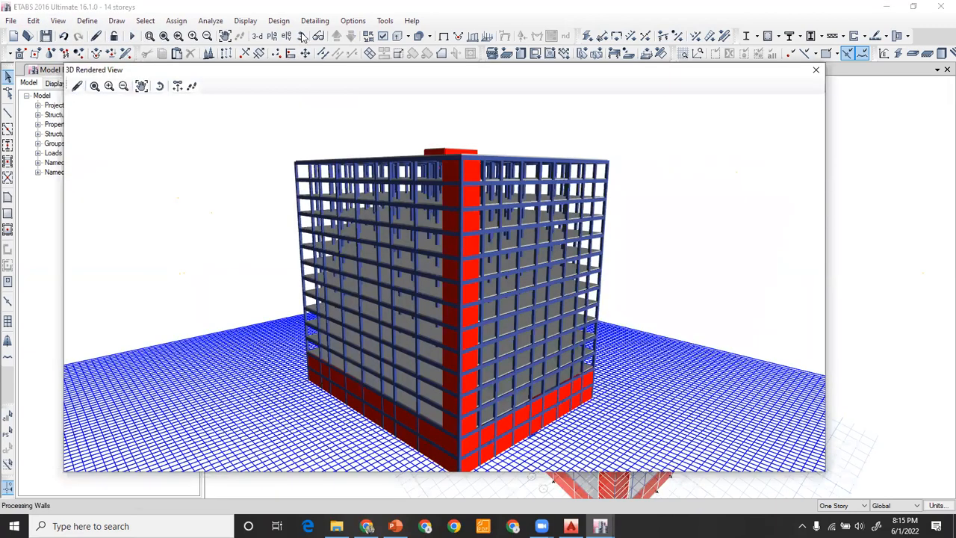
pyautogui.click(302, 37)
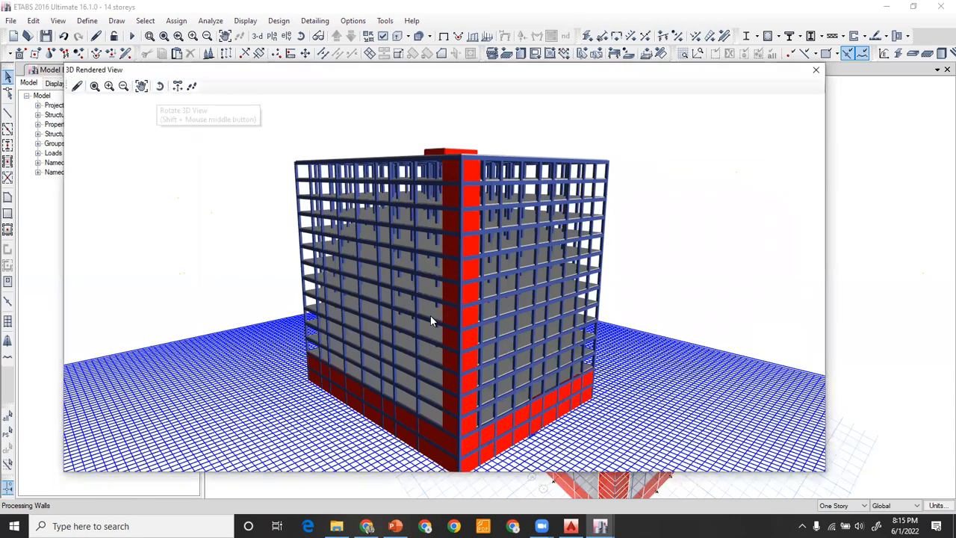
pyautogui.moveTo(430, 315); pyautogui.dragTo(295, 319)
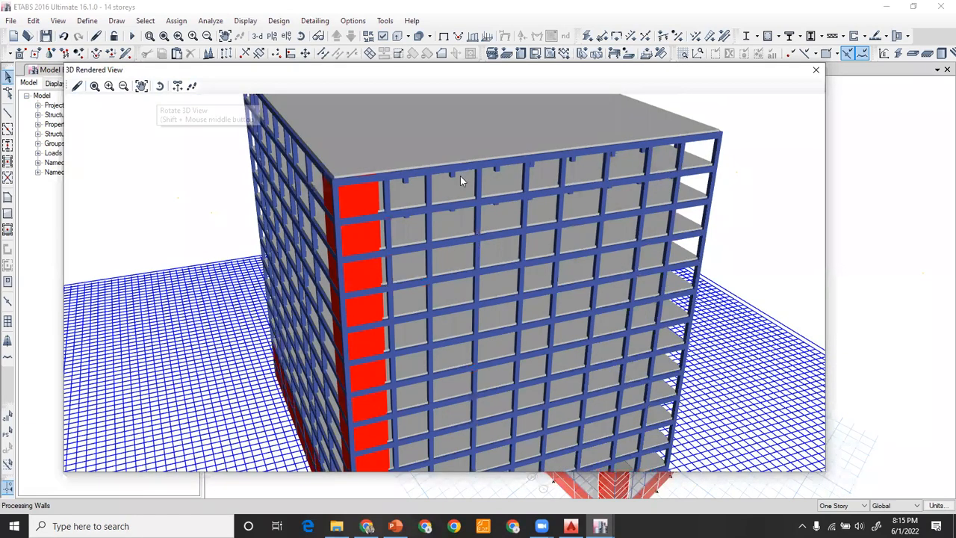
pyautogui.scroll(-3, 410, 185)
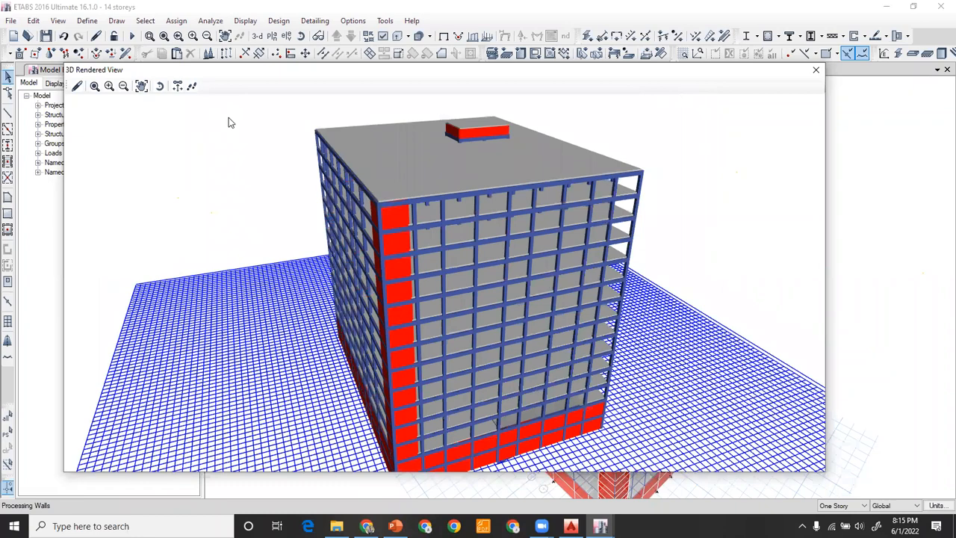
pyautogui.click(159, 86)
pyautogui.moveTo(570, 281); pyautogui.dragTo(215, 295)
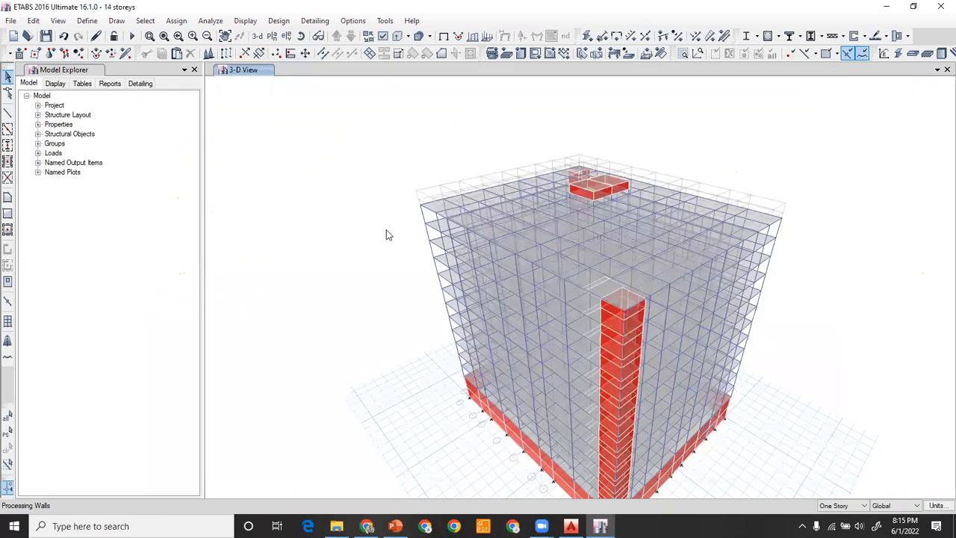
# Open the Story1 plan view and bring the walled shaft at the corner of grids A and 1 into view
pyautogui.click(415, 343)
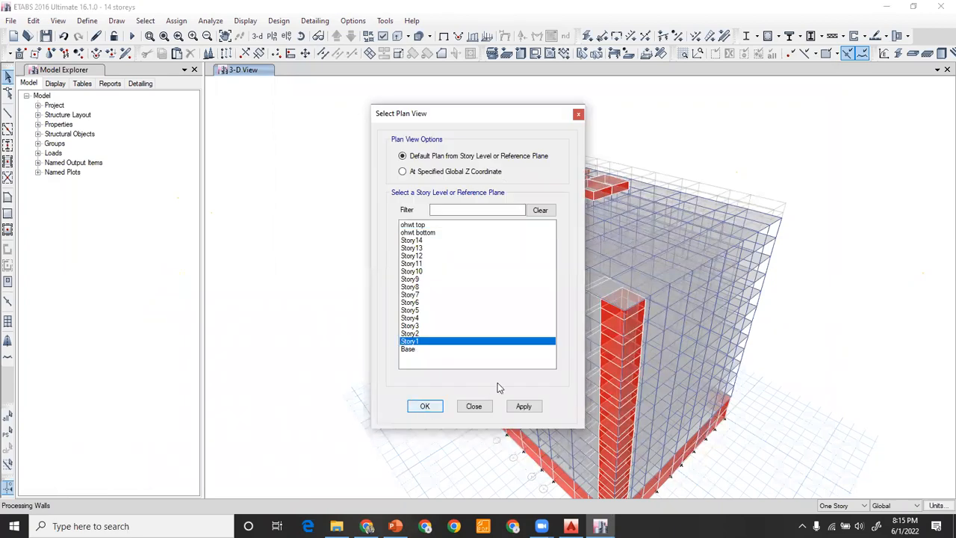
pyautogui.press('Return')
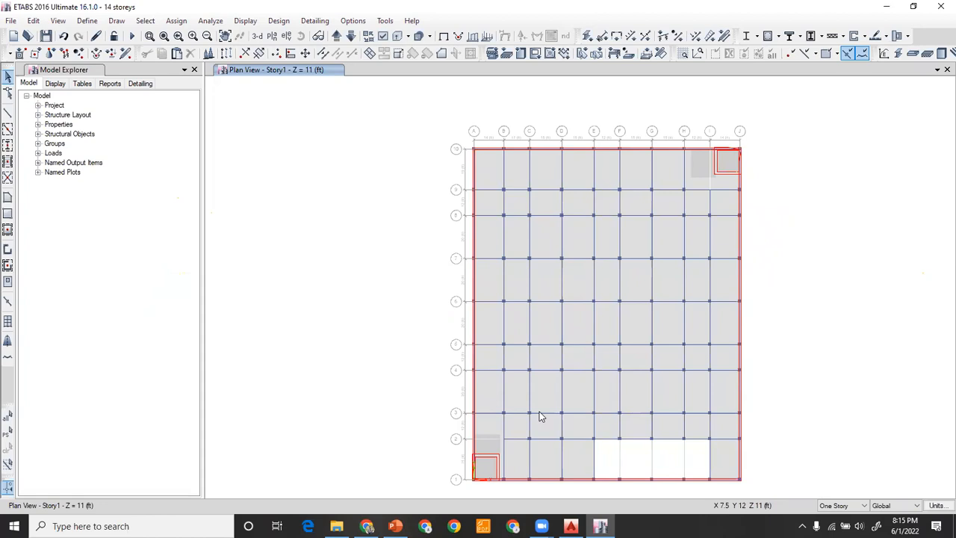
pyautogui.scroll(3, 538, 414)
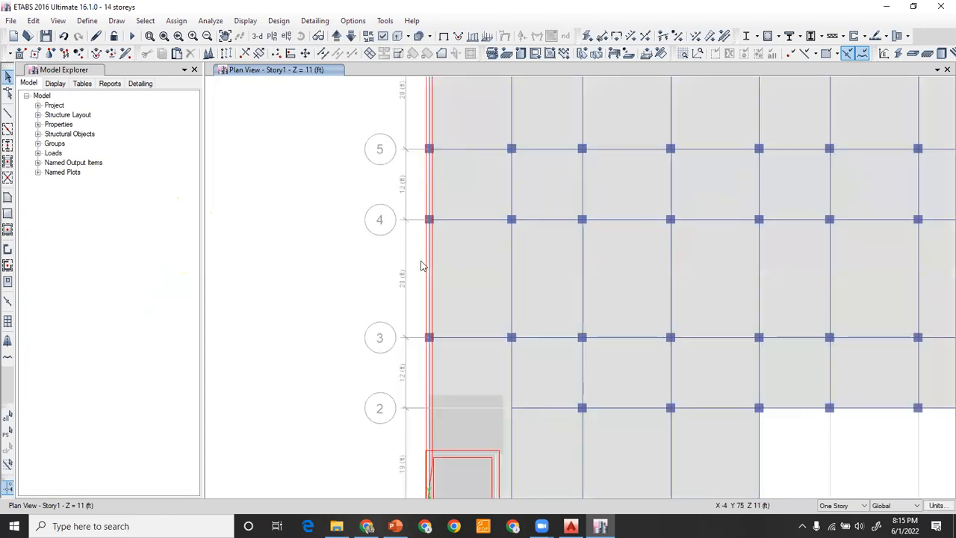
pyautogui.hotkey('ctrl', 'w')
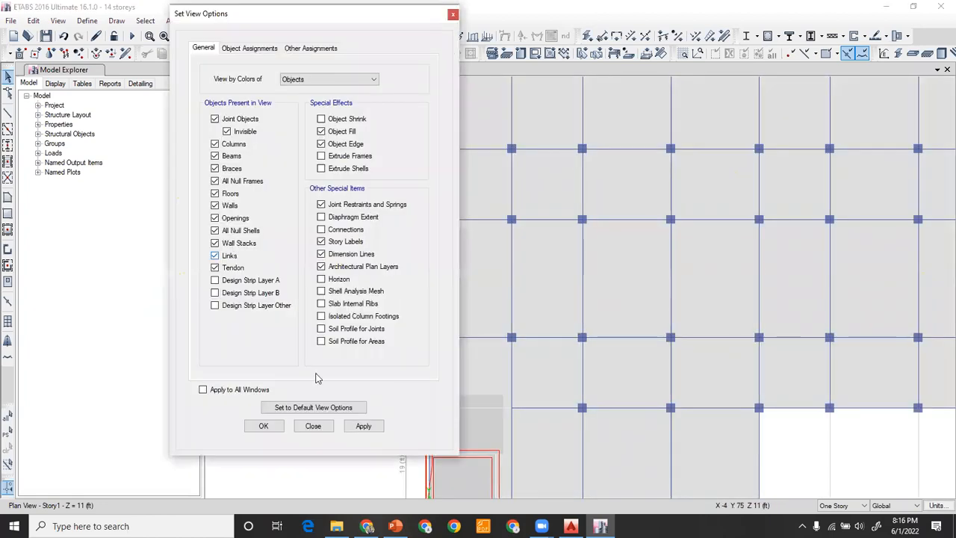
pyautogui.click(264, 426)
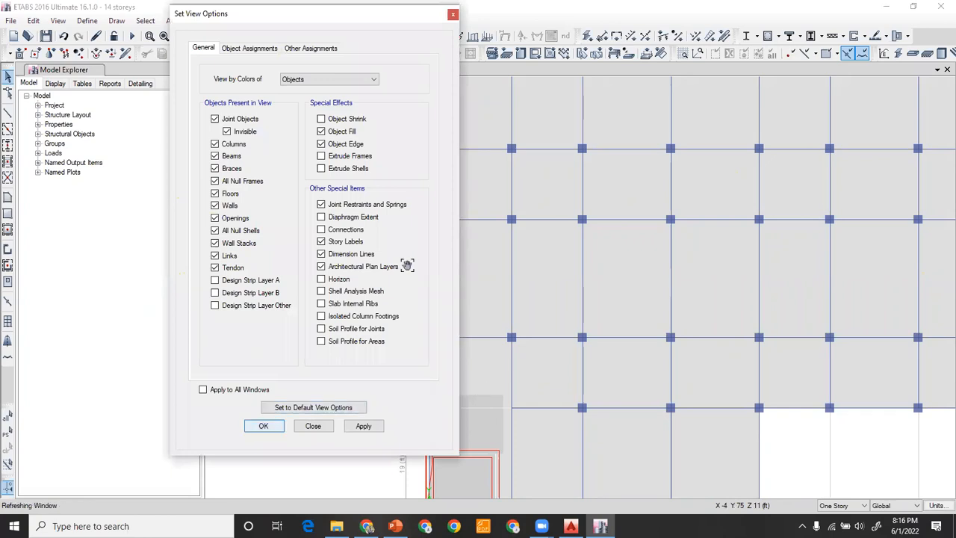
pyautogui.moveTo(498, 383); pyautogui.dragTo(407, 266, button='middle')
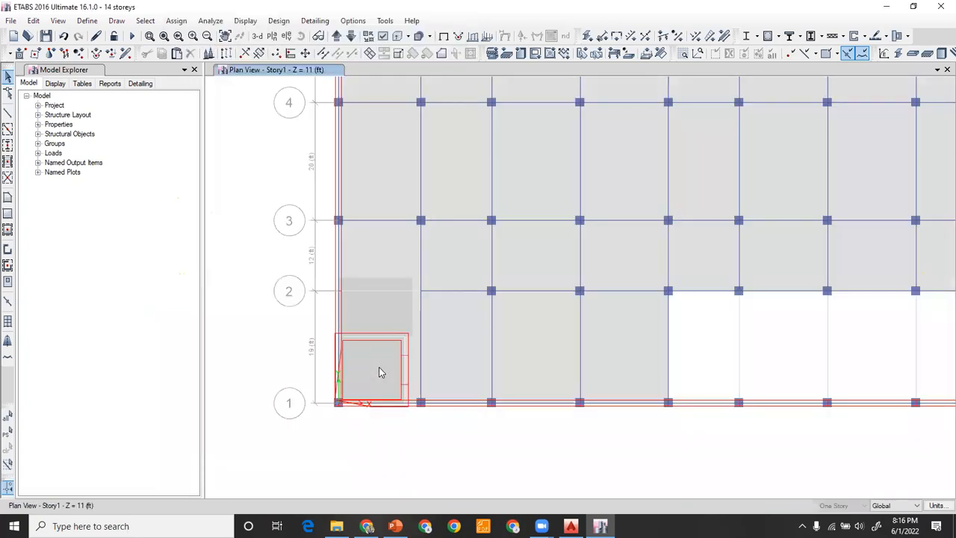
# Switch to All Stories and set the slab inside the walled shaft at grids A and 1 as an opening
pyautogui.click(379, 372)
pyautogui.click(391, 379)
pyautogui.click(851, 506)
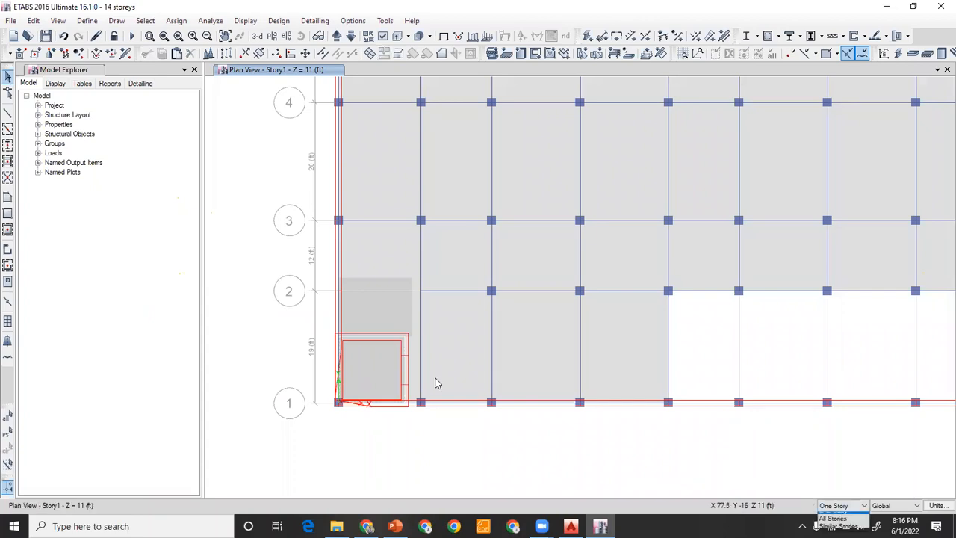
pyautogui.click(381, 359)
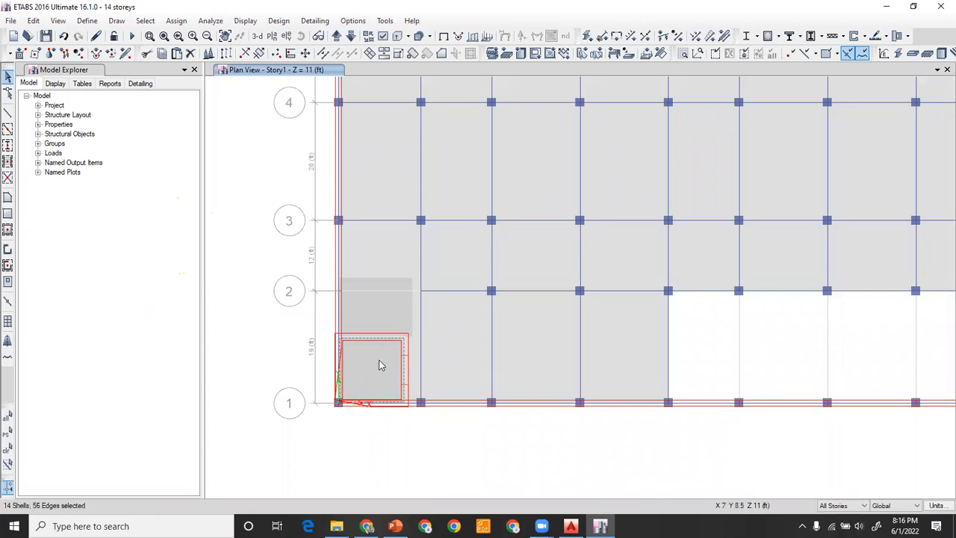
pyautogui.rightClick(421, 310)
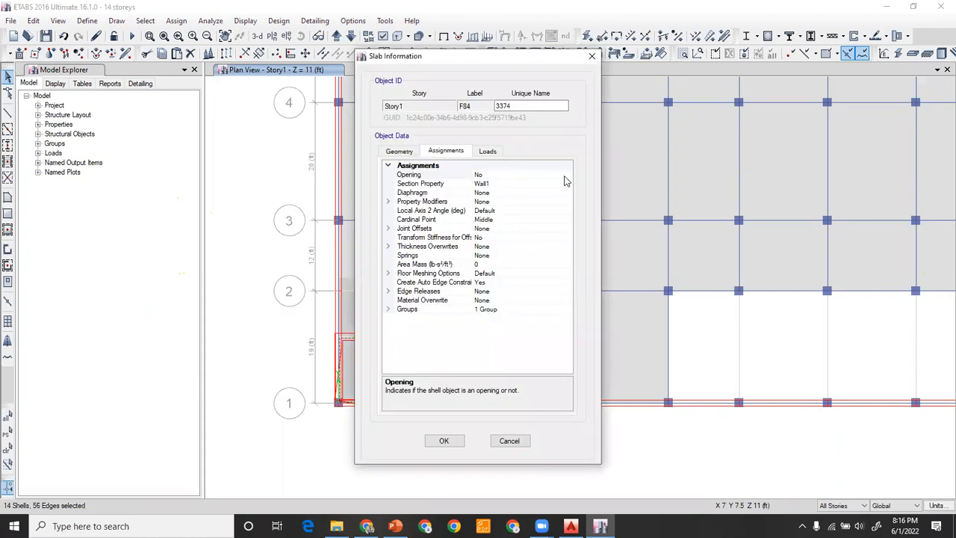
pyautogui.click(565, 179)
pyautogui.click(497, 185)
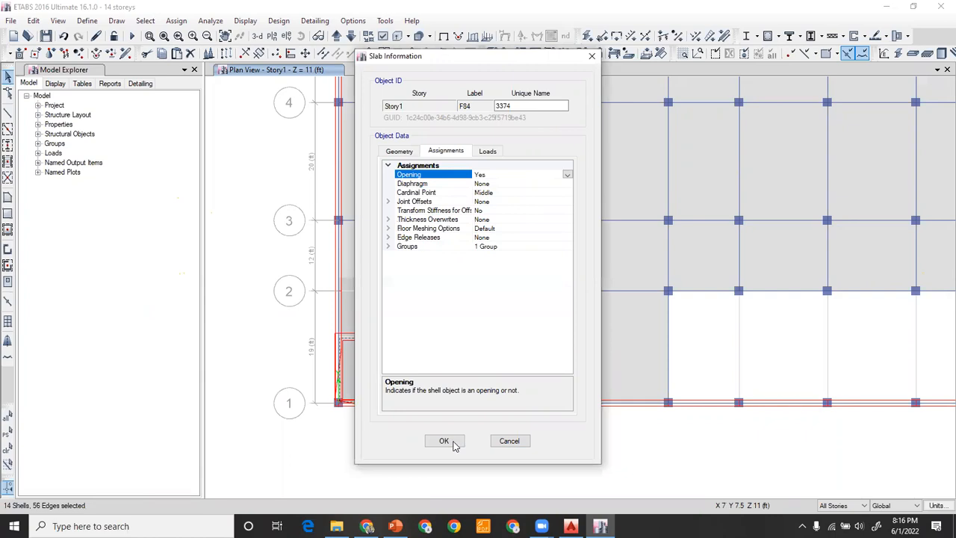
pyautogui.press('Return')
# Set the darker slab directly above the shaft, crossing grid 2 beside grid A, as an opening with All Stories active
pyautogui.click(377, 311)
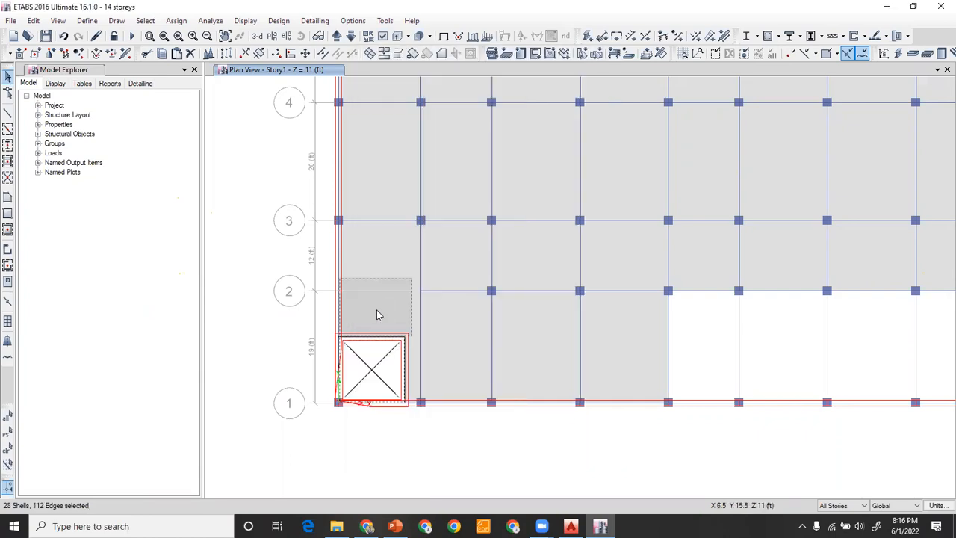
pyautogui.rightClick(462, 171)
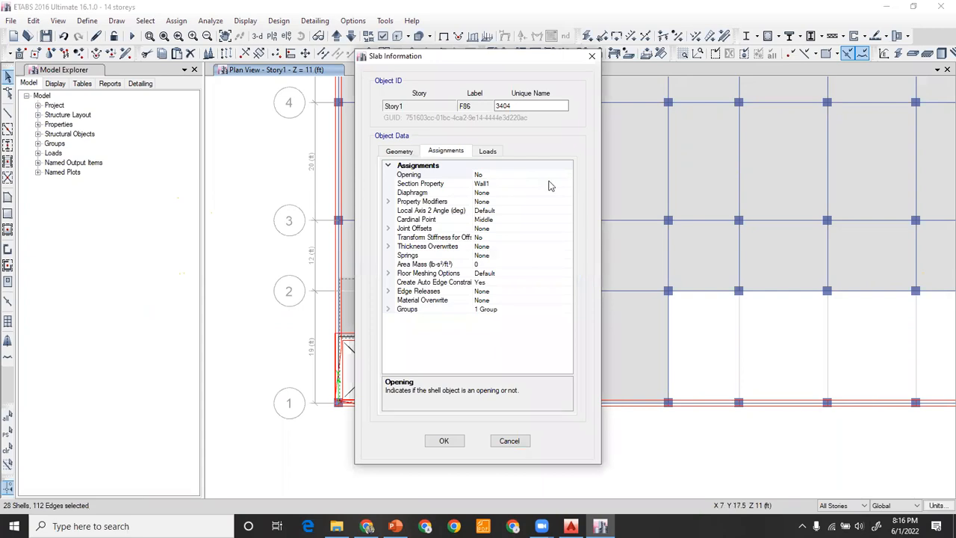
pyautogui.click(568, 176)
pyautogui.click(490, 185)
pyautogui.click(446, 439)
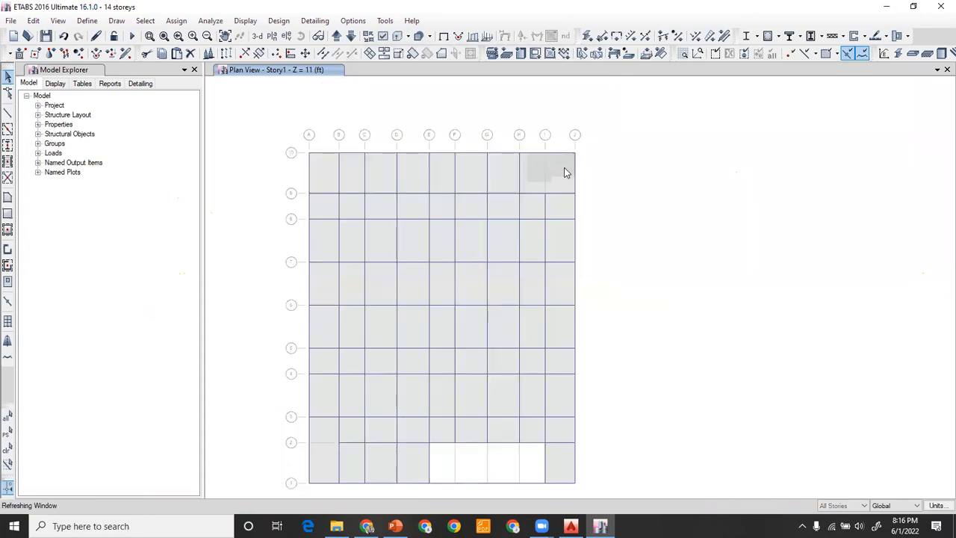
# Set the slab inside the walled shaft at grids J and 10 as an opening with All Stories active
pyautogui.scroll(5, 563, 172)
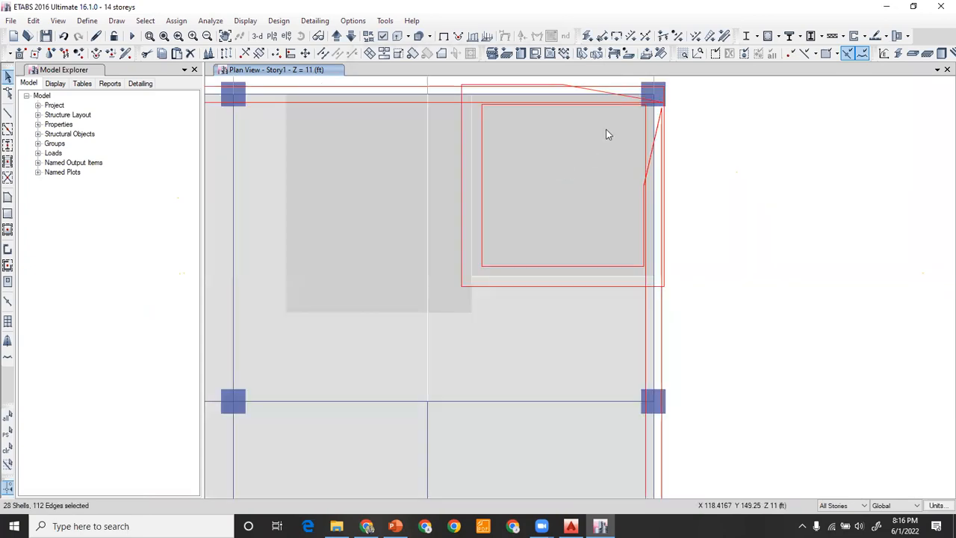
pyautogui.rightClick(607, 134)
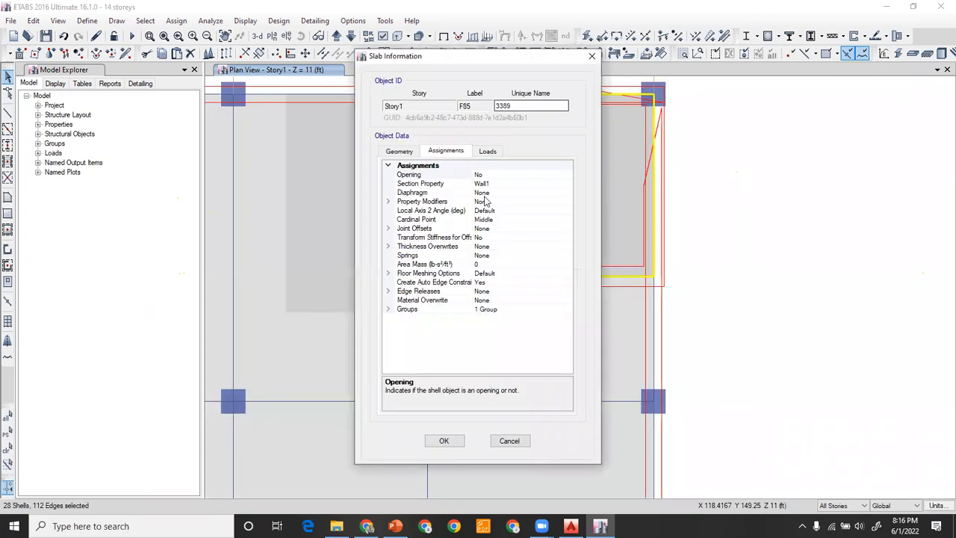
pyautogui.click(567, 176)
pyautogui.click(567, 176)
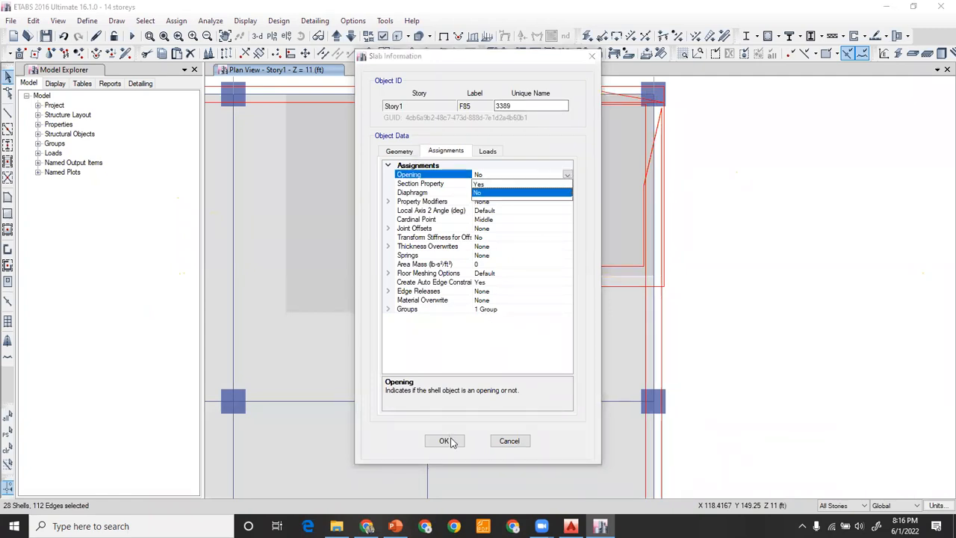
pyautogui.click(493, 184)
pyautogui.click(451, 441)
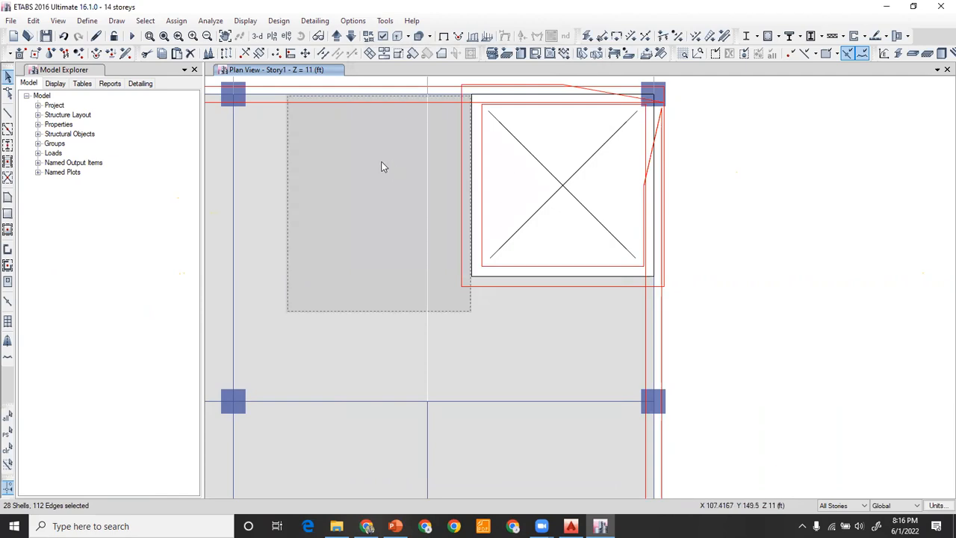
# Set the darker slab beside that shaft, crossing grid I along grid 10, as an opening with All Stories active
pyautogui.rightClick(502, 174)
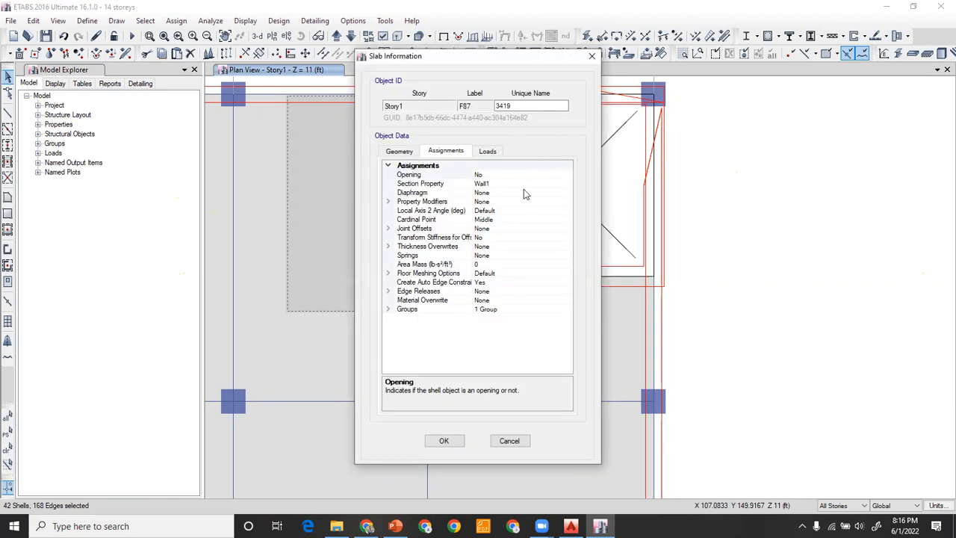
pyautogui.click(508, 175)
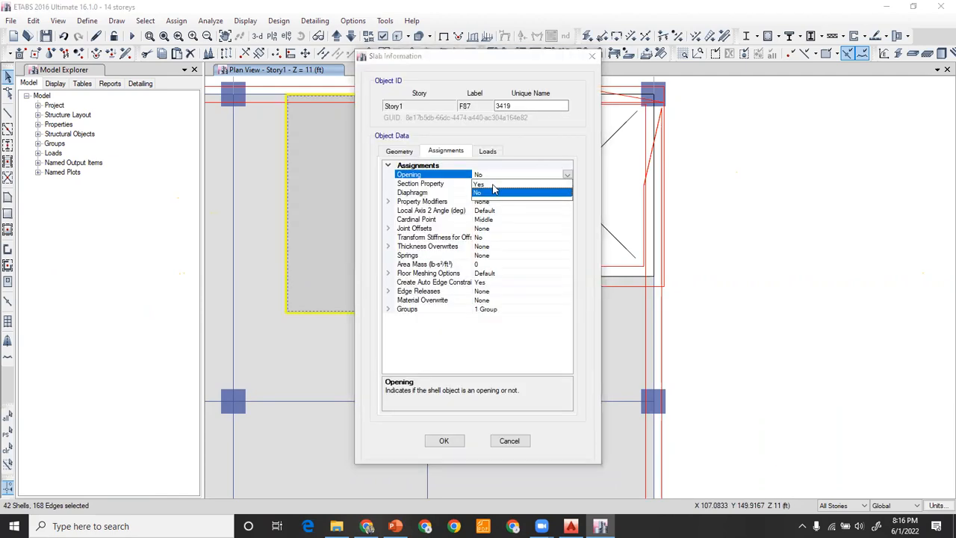
pyautogui.click(445, 441)
# Delete the beams bordering the shaft along grid 10 and along grid J with All Stories active
pyautogui.moveTo(563, 211); pyautogui.dragTo(520, 258, button='middle')
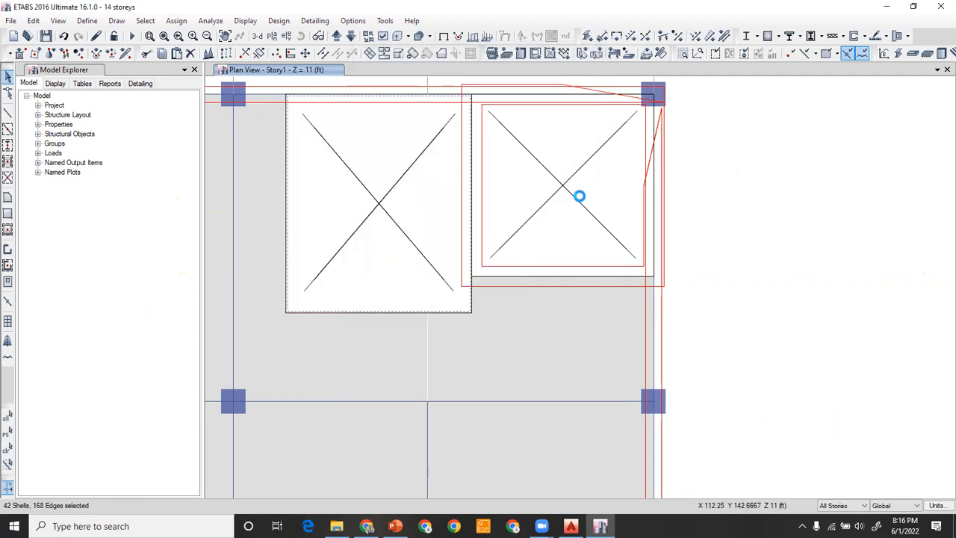
pyautogui.click(573, 144)
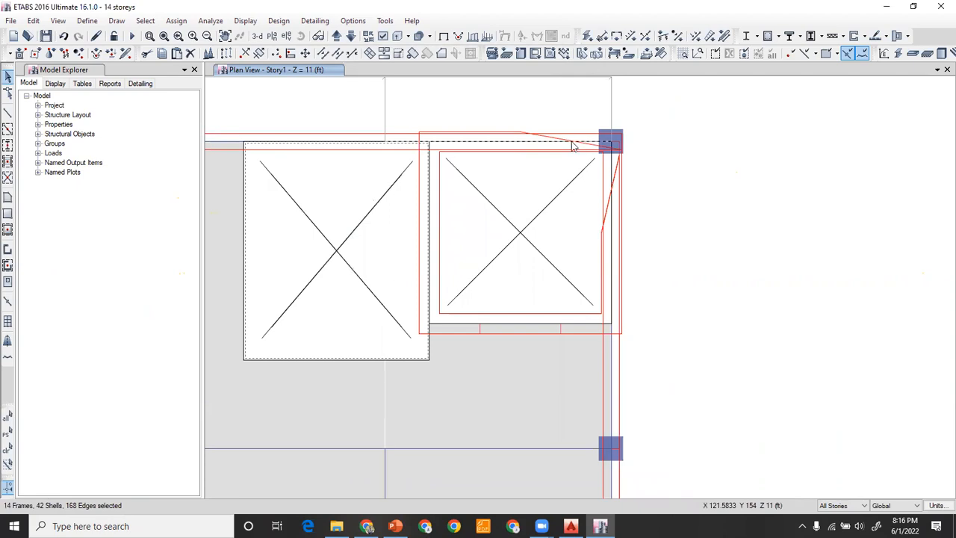
pyautogui.press('Delete')
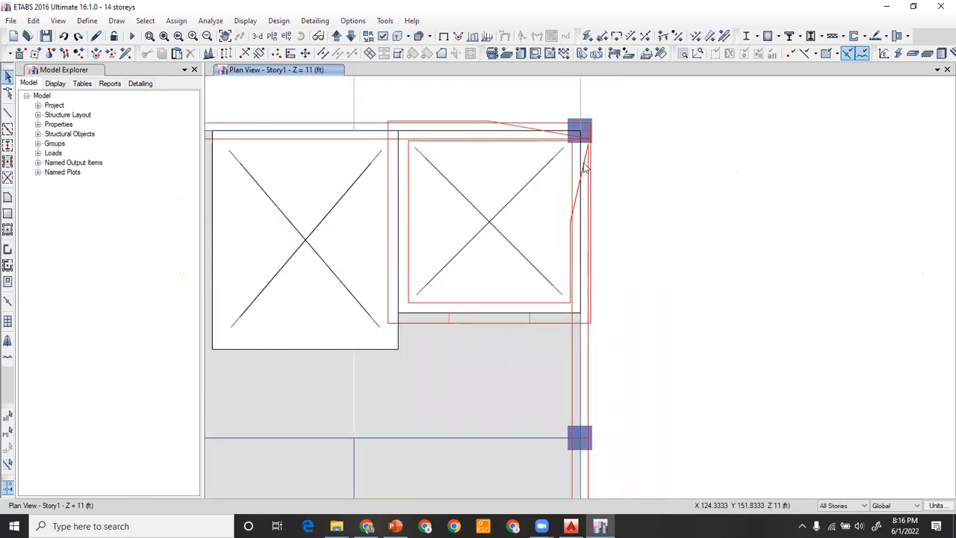
pyautogui.click(581, 356)
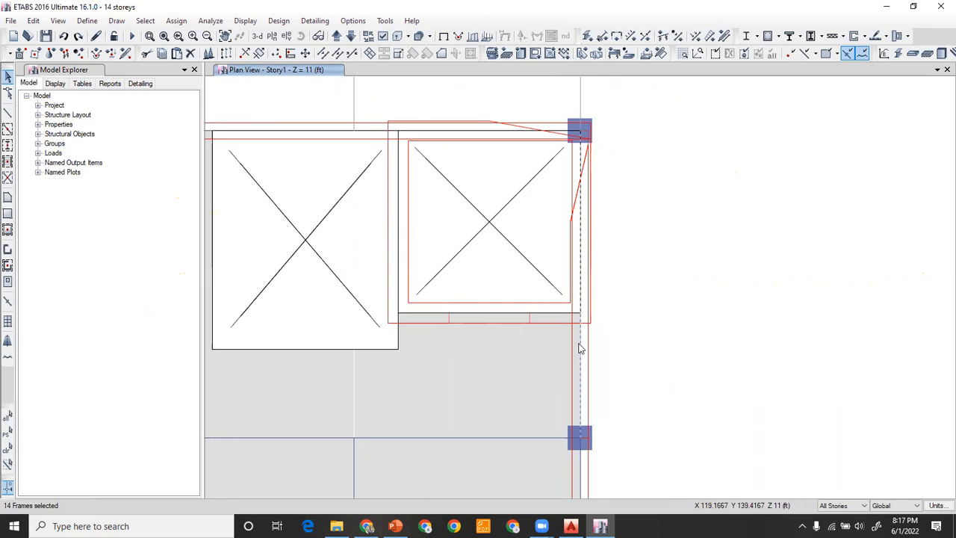
# Switch to One Story and delete the Story1 perimeter walls on grid J between 9 and 10 and on grid 10 between H and J
pyautogui.click(851, 506)
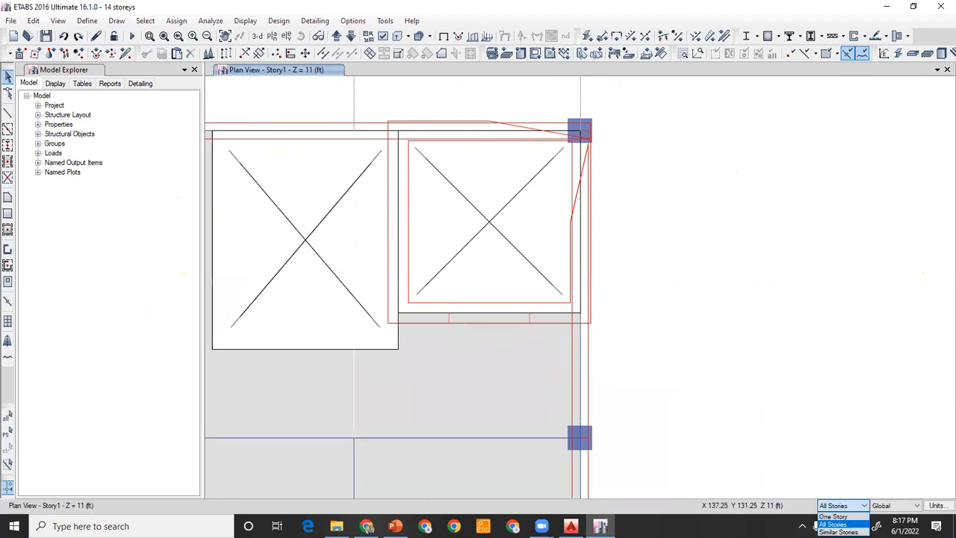
pyautogui.click(833, 516)
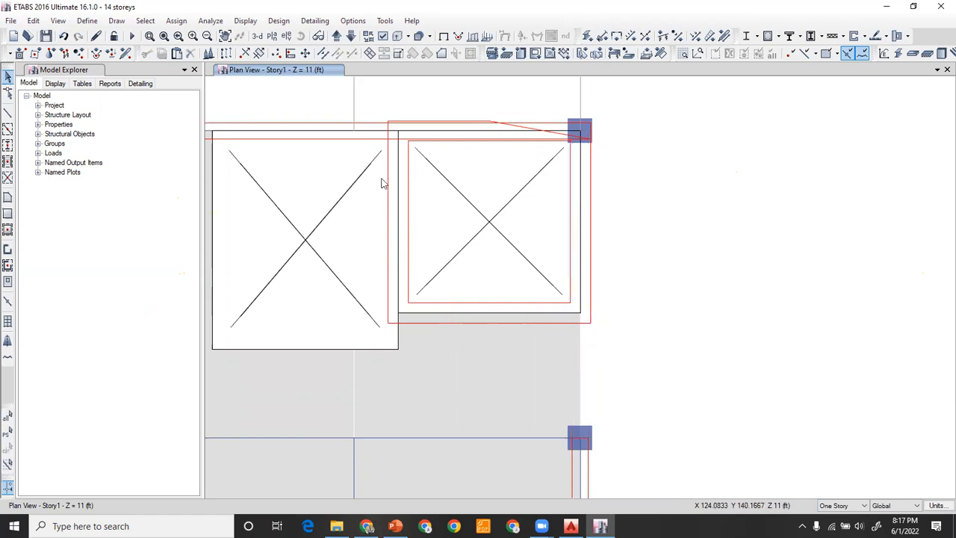
pyautogui.click(403, 148)
pyautogui.click(402, 148)
pyautogui.click(403, 148)
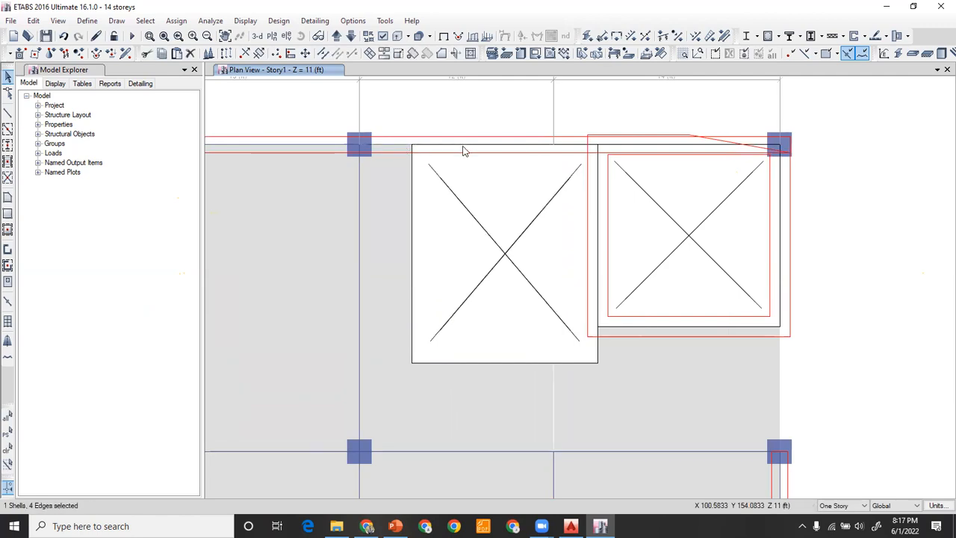
pyautogui.click(463, 152)
pyautogui.click(461, 148)
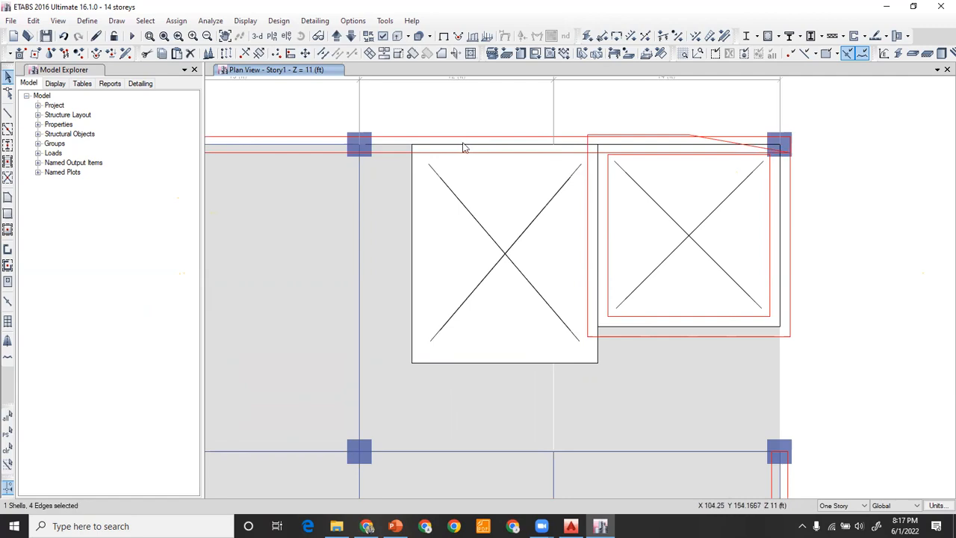
pyautogui.click(463, 147)
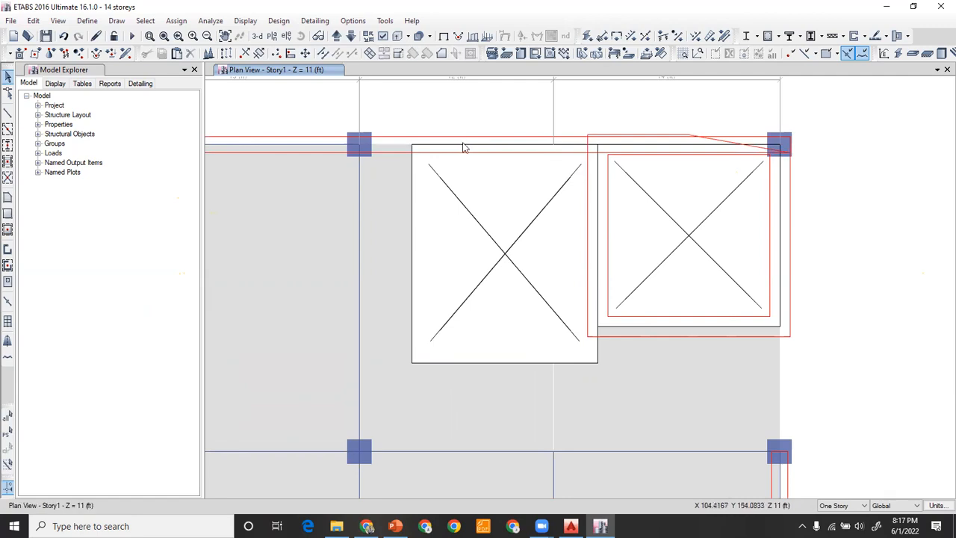
pyautogui.click(463, 147)
pyautogui.click(463, 147)
pyautogui.click(564, 145)
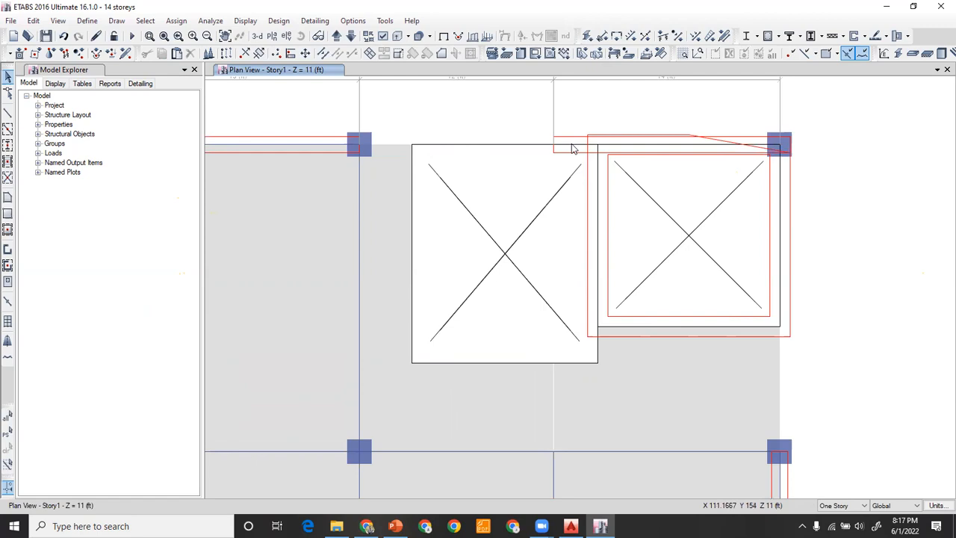
pyautogui.click(573, 148)
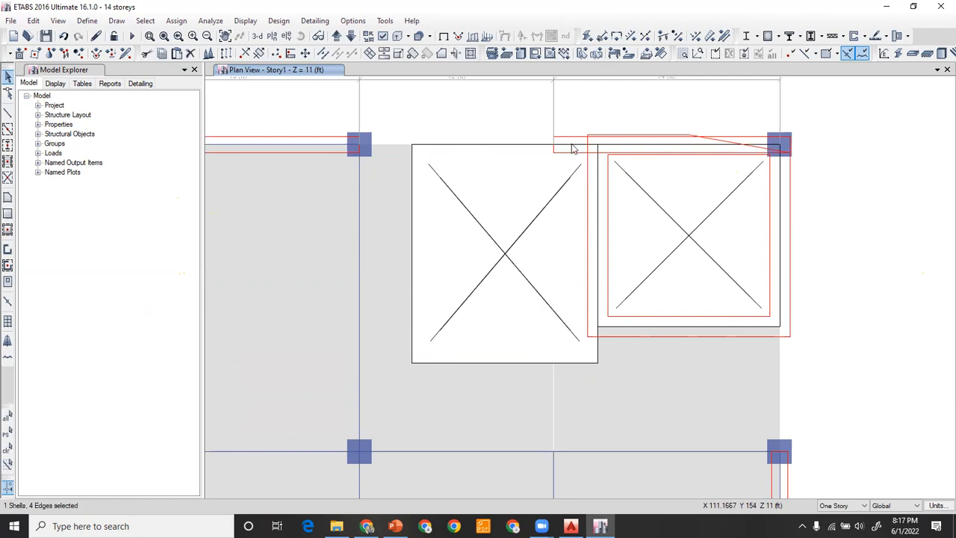
pyautogui.press('Delete')
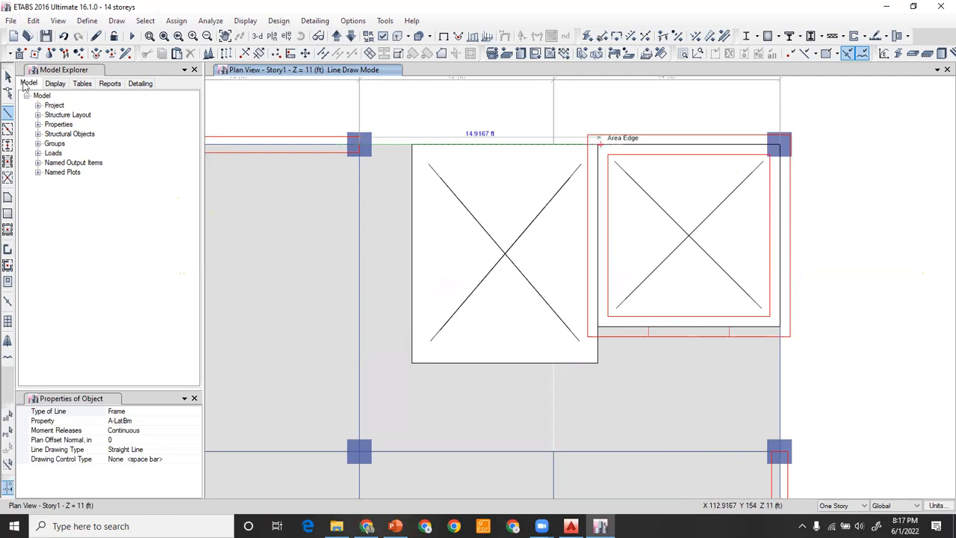
# Draw a straight Wall1 pier along grid 10 from the column at grid H to the near corner of the shaft
pyautogui.click(9, 76)
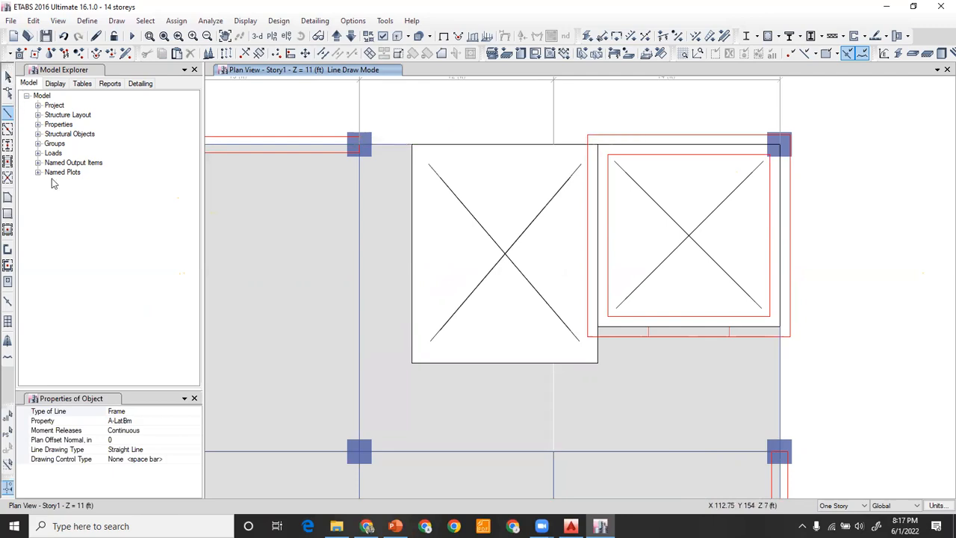
pyautogui.click(8, 251)
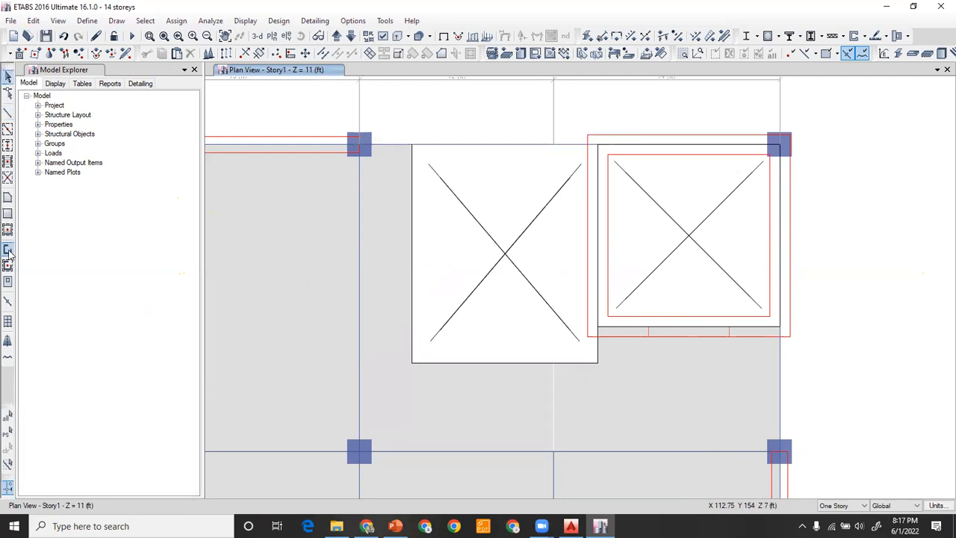
pyautogui.click(359, 147)
pyautogui.doubleClick(597, 149)
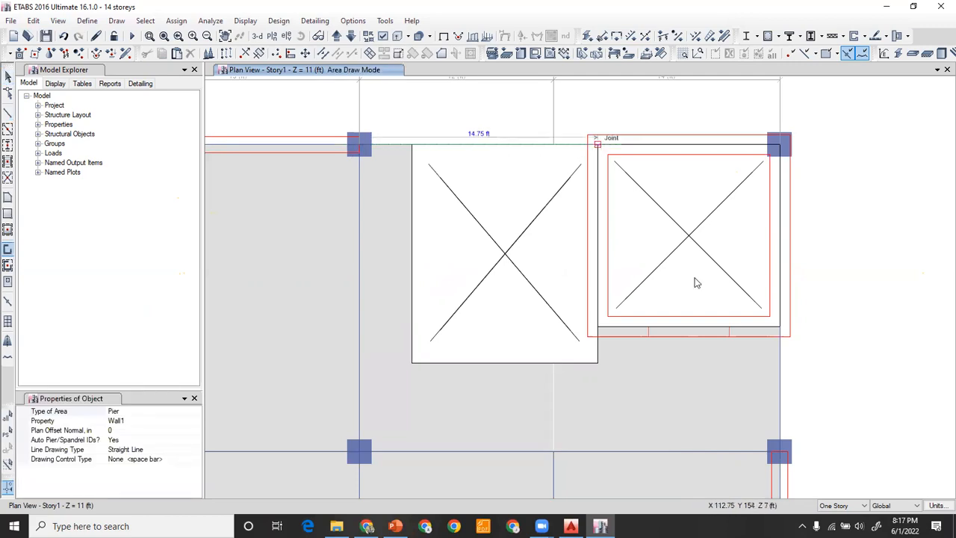
# Draw a straight Wall1 pier along grid J from the column at grid 9 to the shaft corner, and leave wall drawing
pyautogui.click(784, 442)
pyautogui.doubleClick(782, 332)
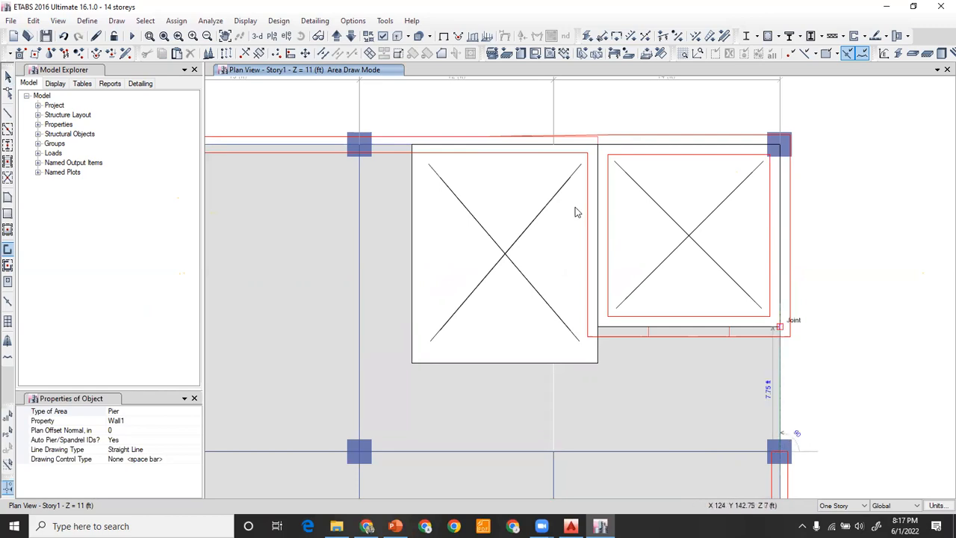
pyautogui.scroll(-3, 575, 206)
pyautogui.click(9, 74)
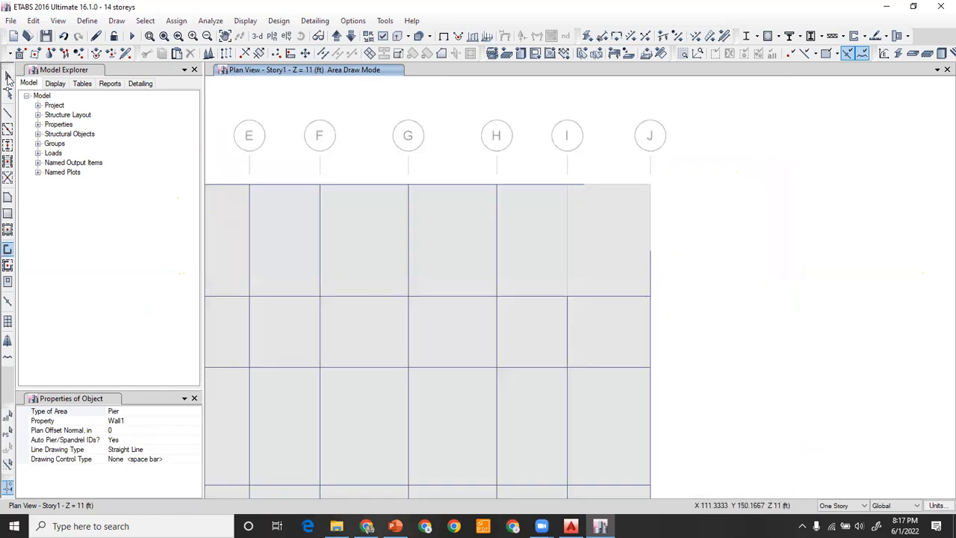
pyautogui.moveTo(380, 312); pyautogui.dragTo(649, 205, button='middle')
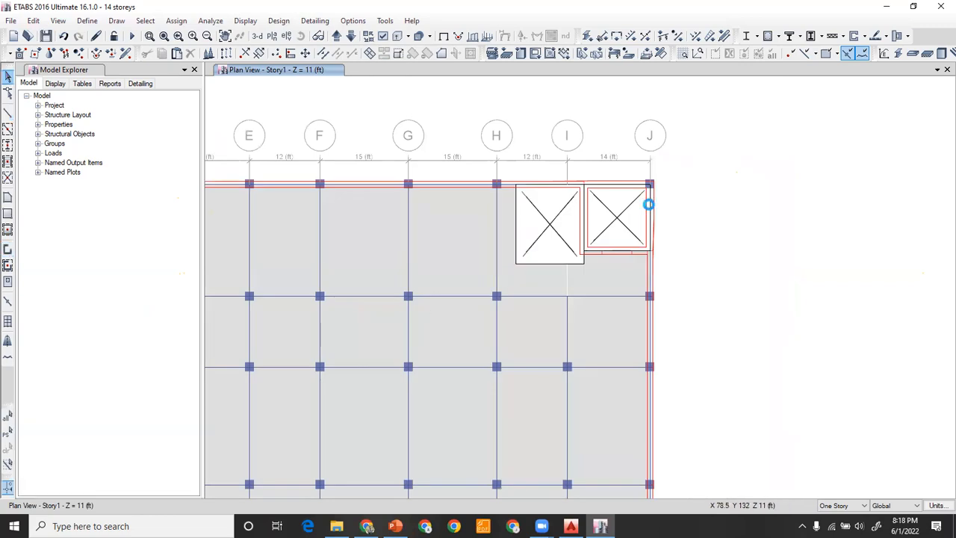